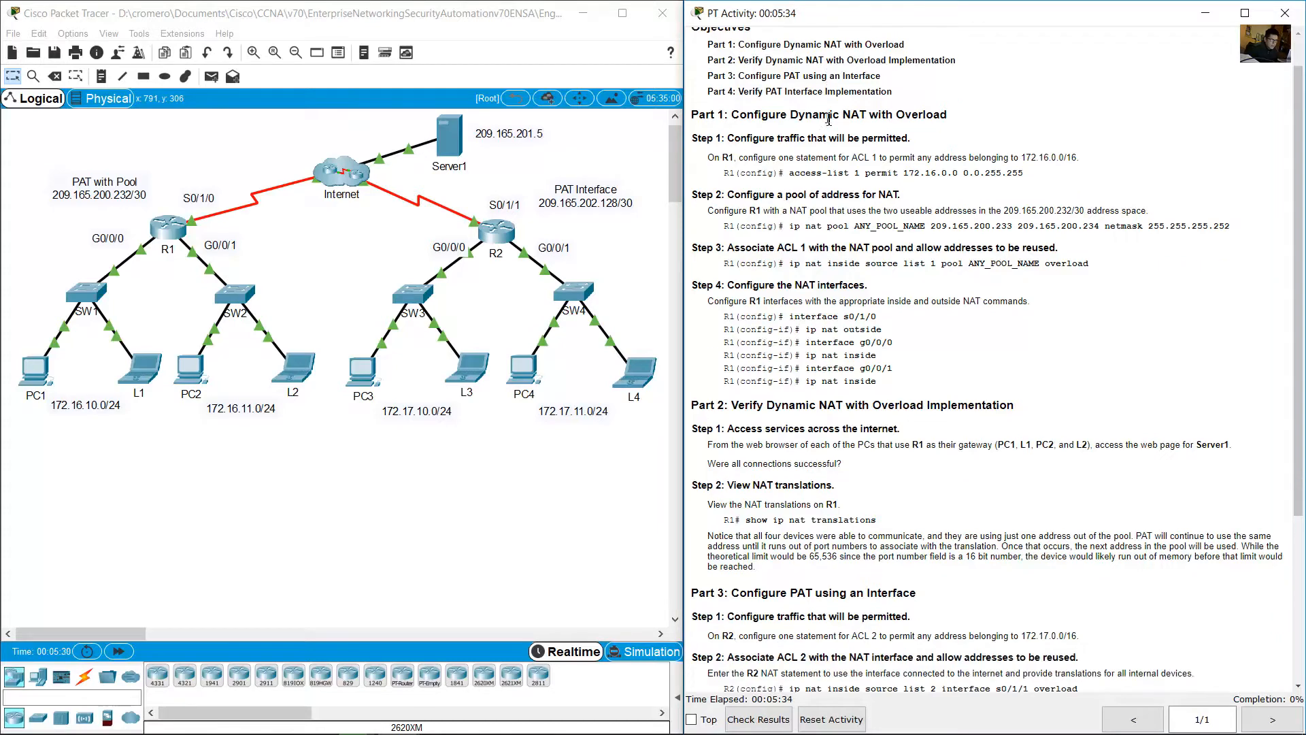
# Open router R1's command line and enlarge its window below the topology, beside the Part 1 instructions
pyautogui.scroll(3, 736, 32)
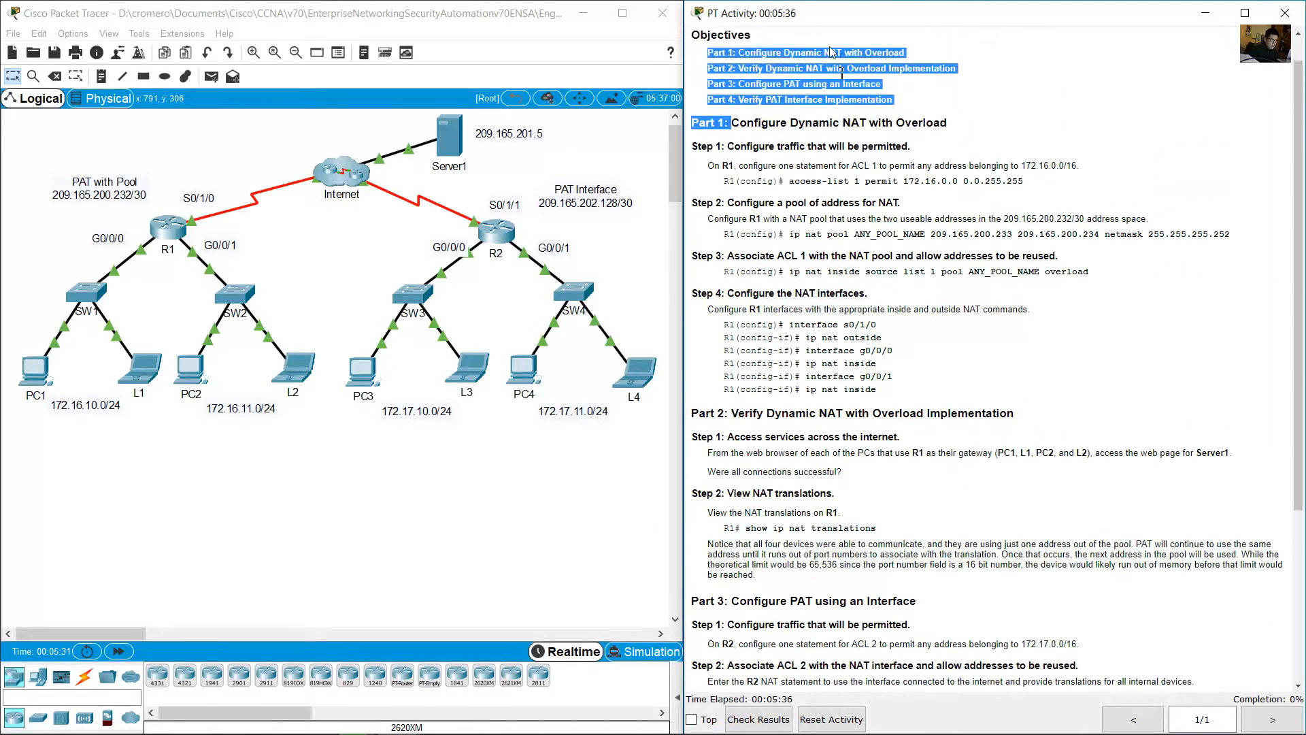
pyautogui.moveTo(732, 131); pyautogui.dragTo(963, 136)
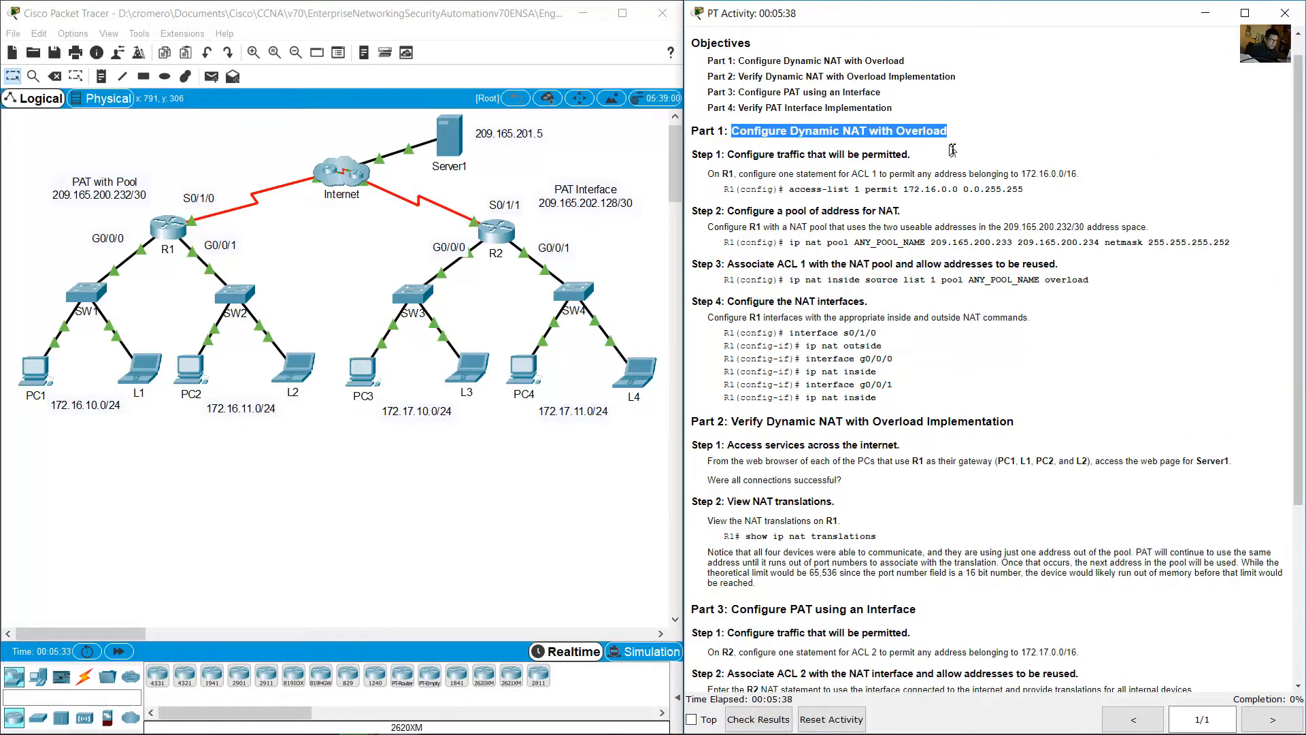
pyautogui.scroll(-2, 952, 157)
pyautogui.moveTo(727, 73); pyautogui.dragTo(923, 77)
pyautogui.moveTo(708, 92); pyautogui.dragTo(739, 94)
pyautogui.moveTo(159, 152); pyautogui.dragTo(194, 246)
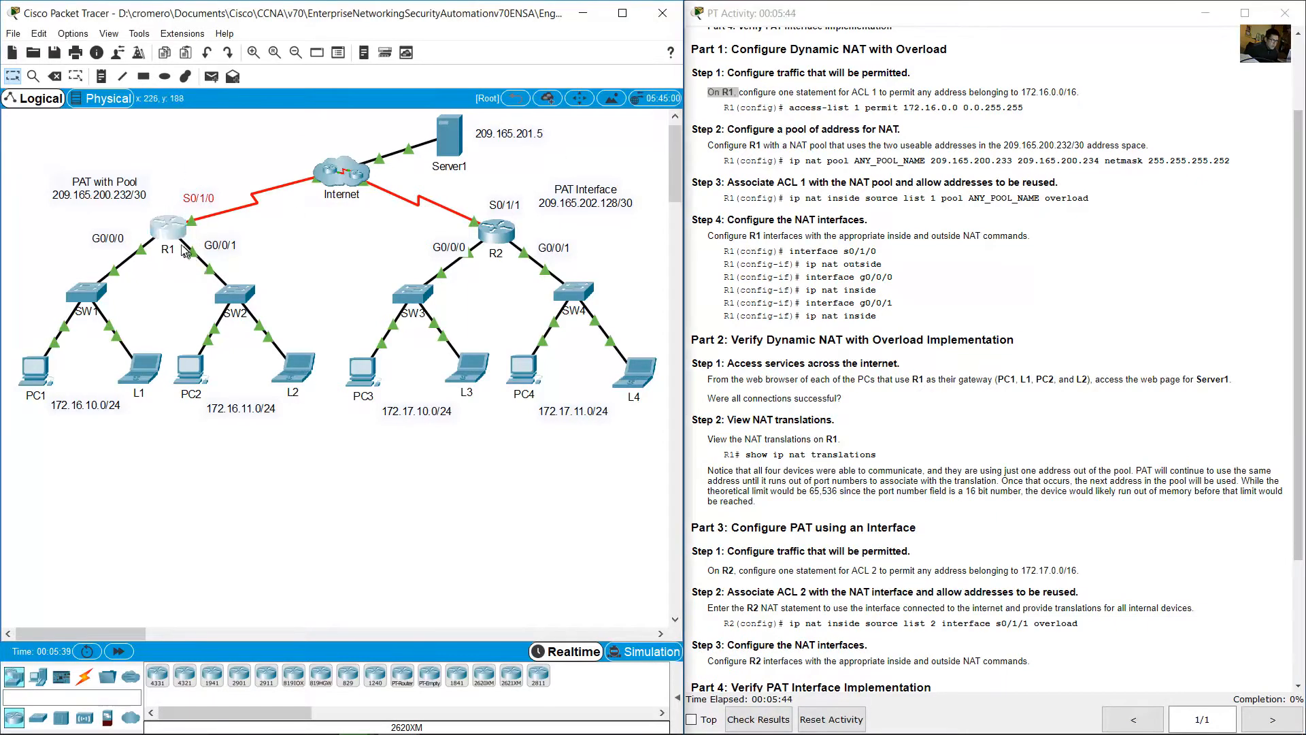
pyautogui.click(169, 230)
pyautogui.moveTo(567, 161); pyautogui.dragTo(119, 336)
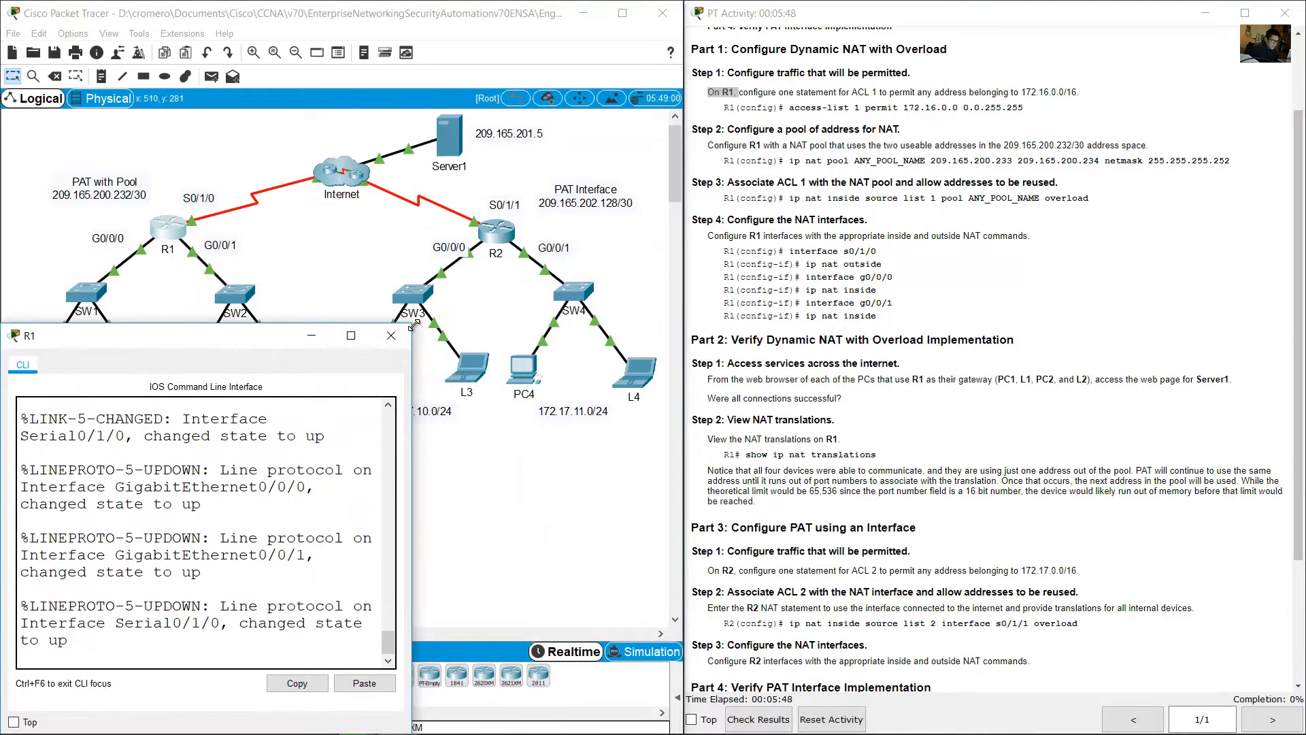
pyautogui.moveTo(413, 323); pyautogui.dragTo(688, 445)
pyautogui.click(886, 181)
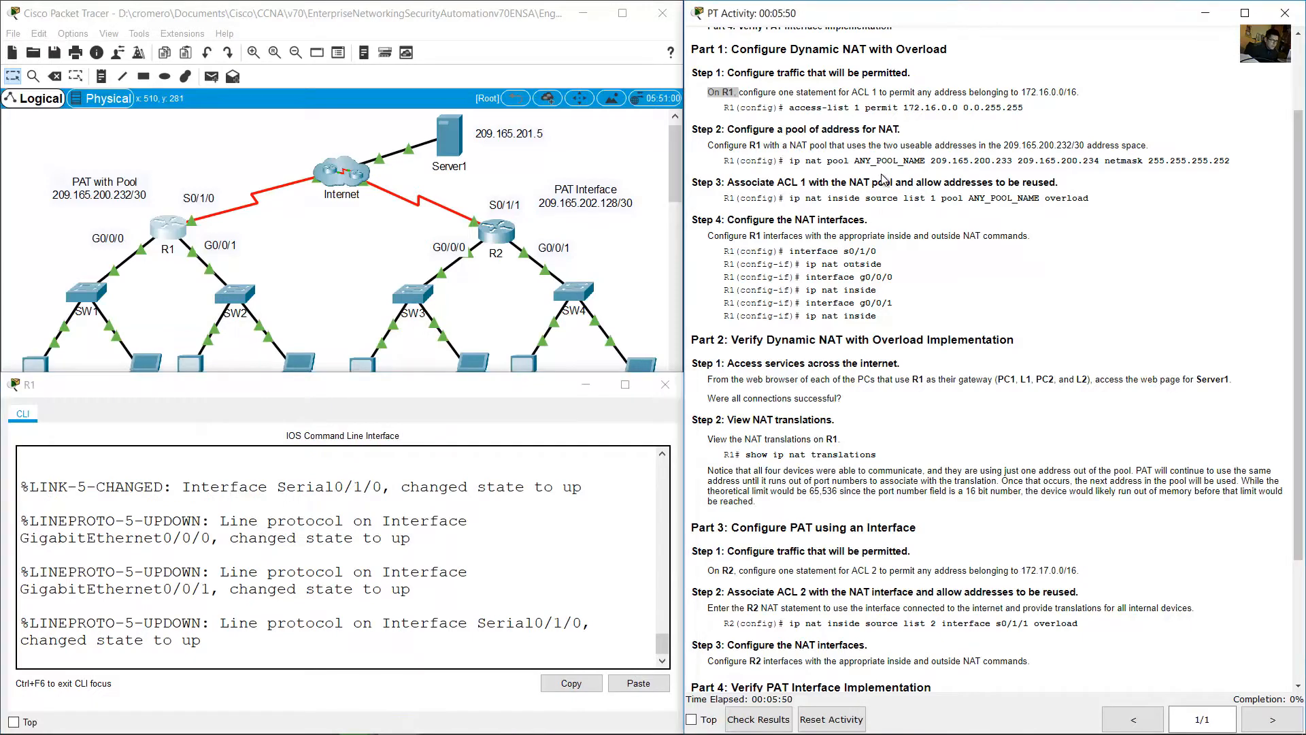
# Examine the Step 1 requirement for ACL 1 and the R1 networks in the topology that it must permit
pyautogui.moveTo(708, 93); pyautogui.dragTo(1083, 94)
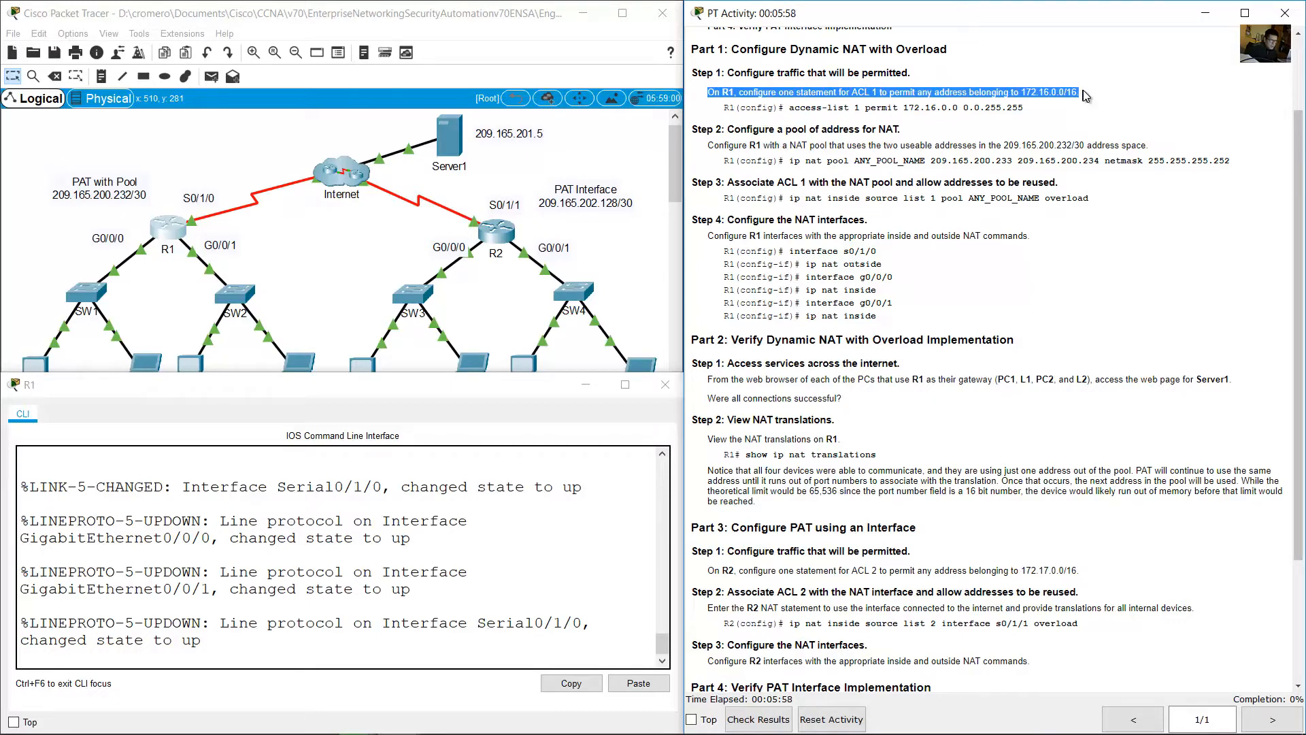
pyautogui.click(215, 148)
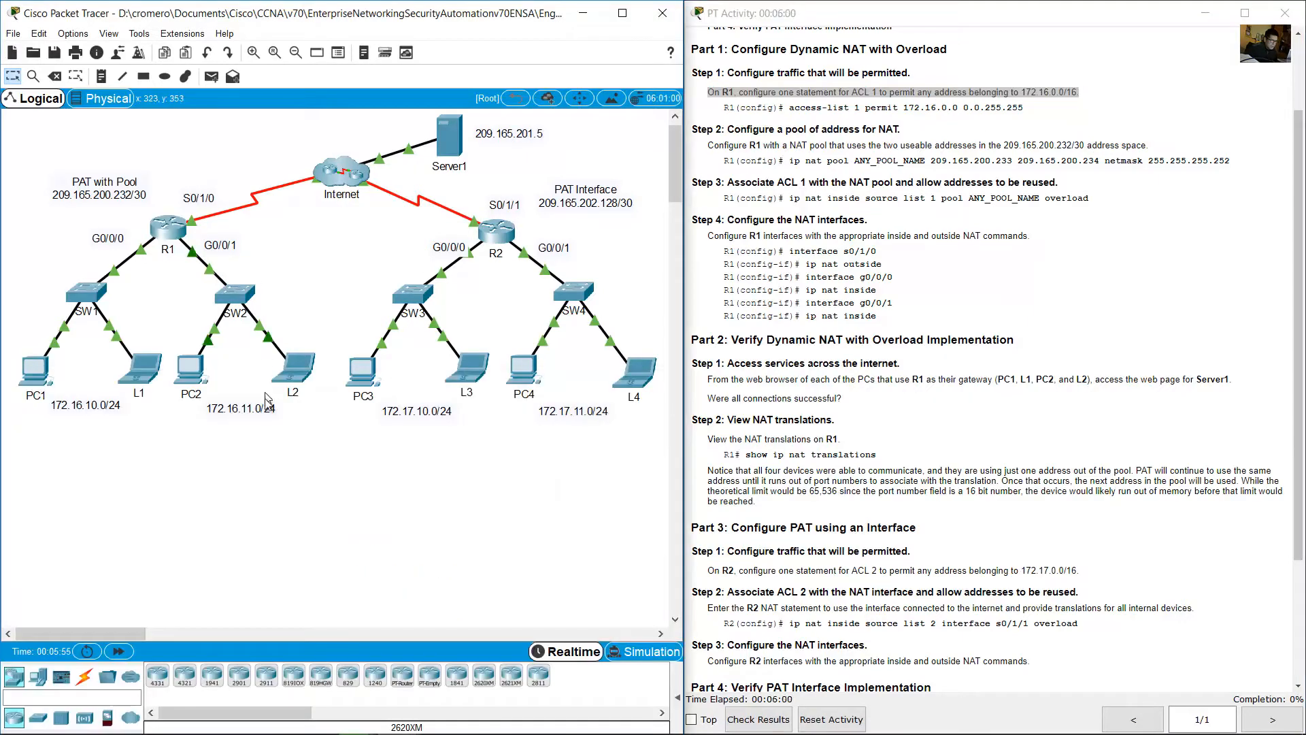
pyautogui.moveTo(708, 92); pyautogui.dragTo(1083, 93)
pyautogui.click(301, 490)
pyautogui.moveTo(303, 491); pyautogui.dragTo(26, 284)
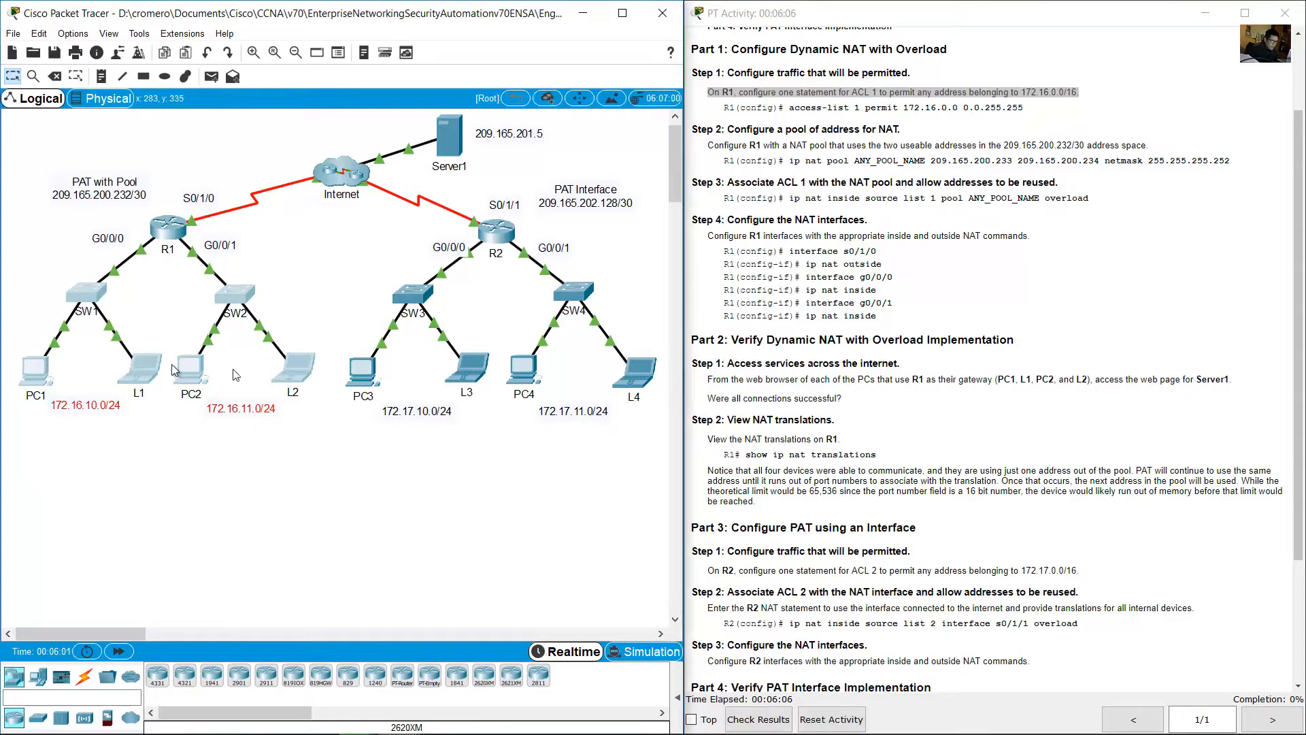
pyautogui.moveTo(123, 461); pyautogui.dragTo(25, 368)
pyautogui.moveTo(310, 459); pyautogui.dragTo(187, 338)
pyautogui.click(238, 269)
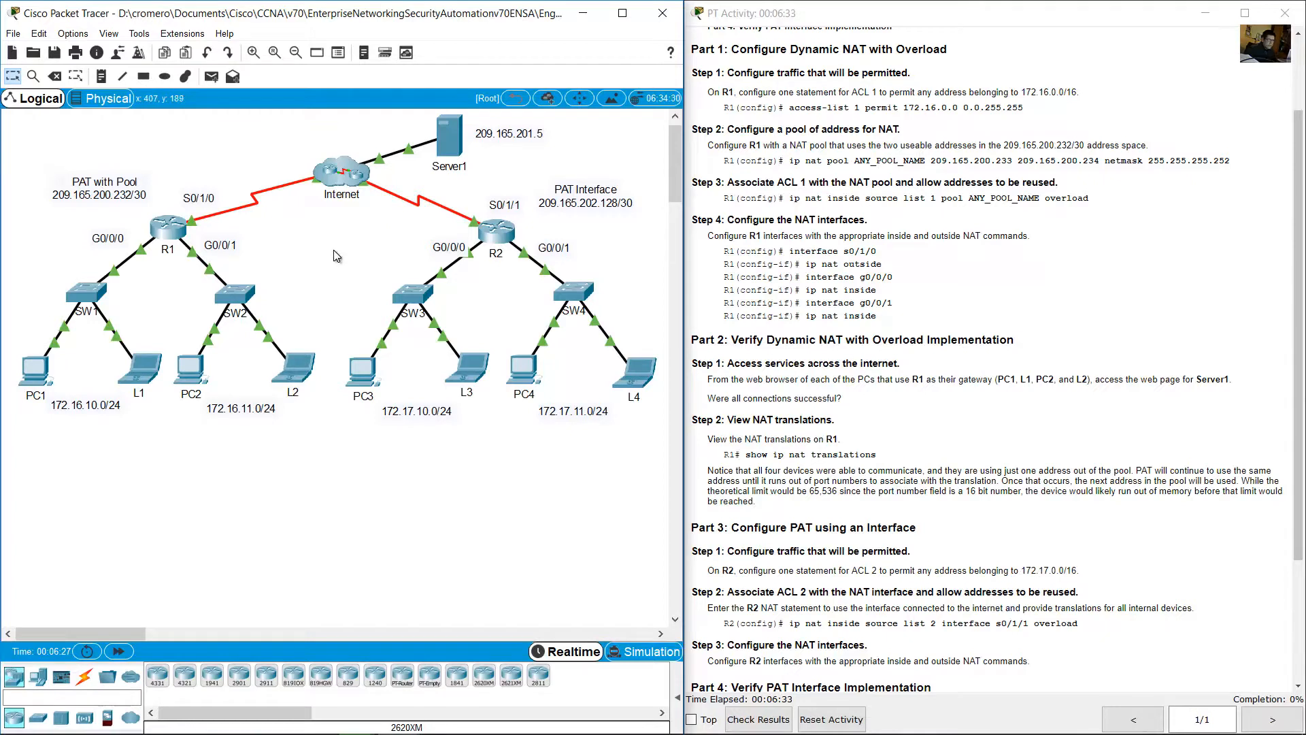
# Bring up R1's command line and enter privileged mode, followed by global configuration mode
pyautogui.click(169, 228)
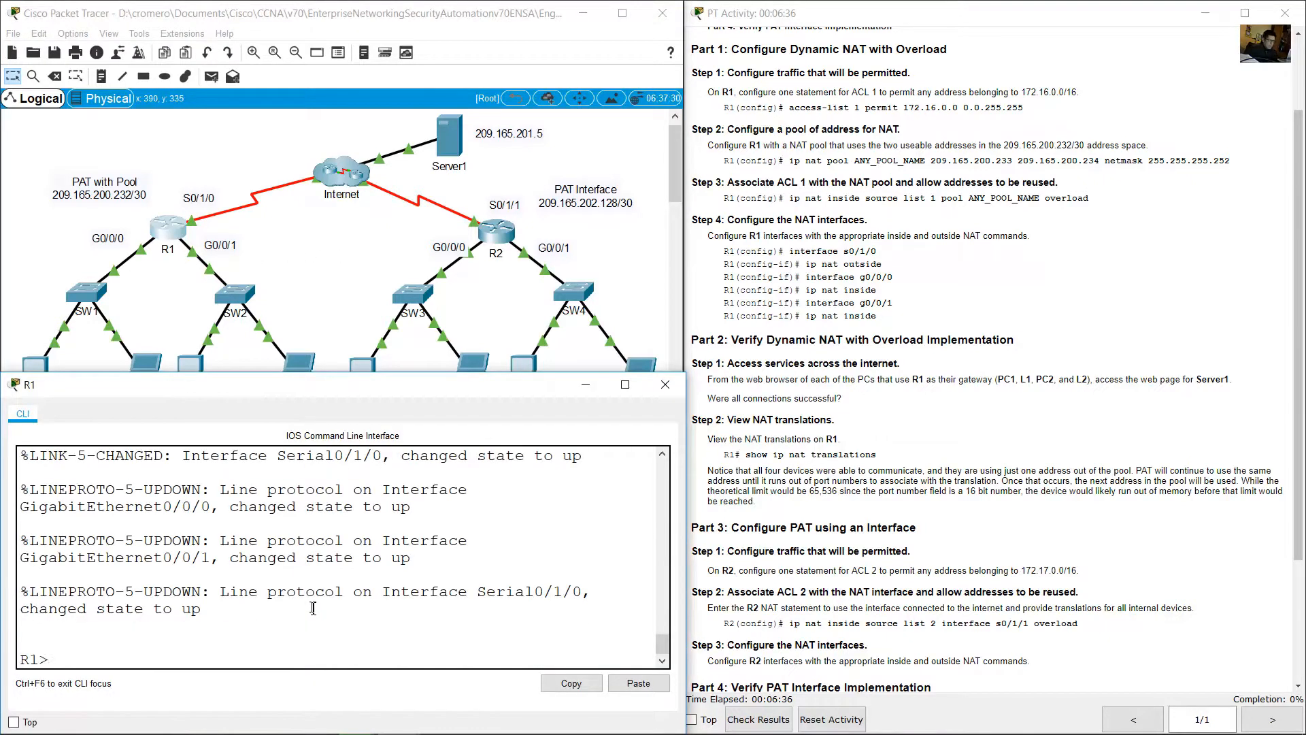
pyautogui.press('Return')
pyautogui.write('en')
pyautogui.press('Return')
pyautogui.write('con')
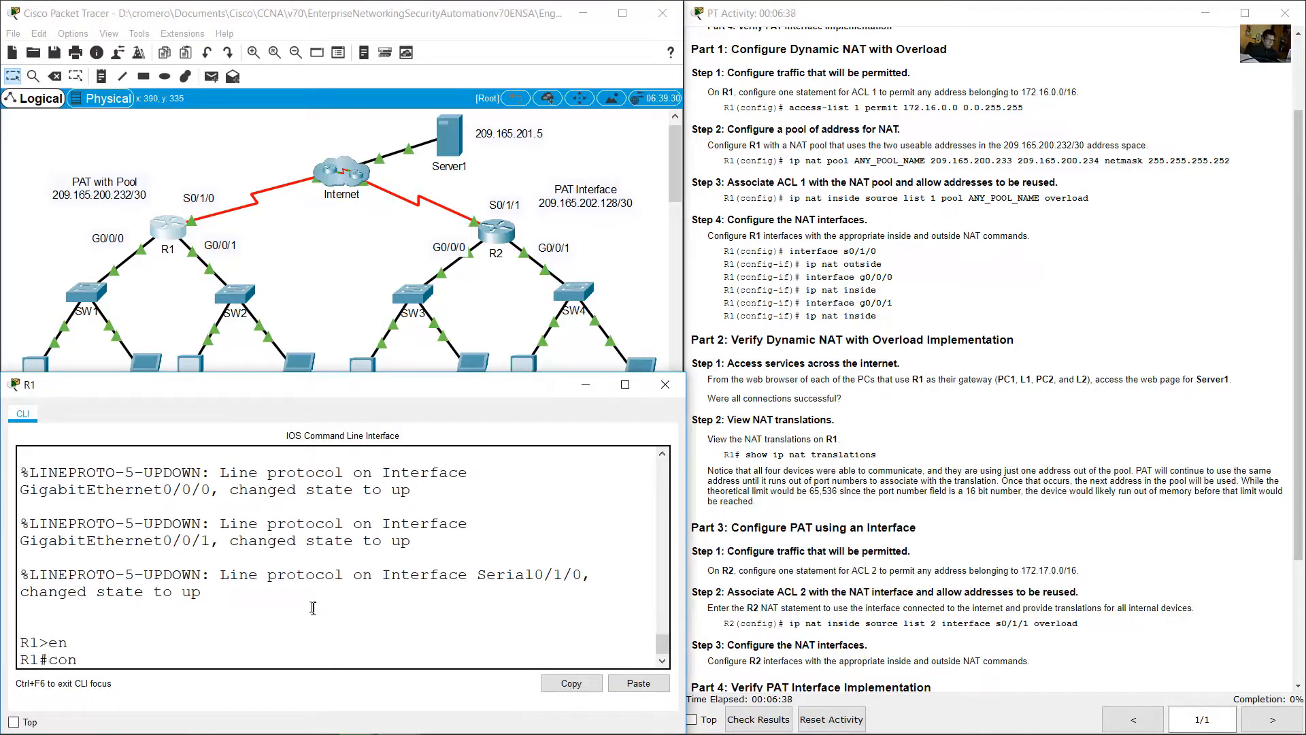
pyautogui.write('f term')
pyautogui.press('Return')
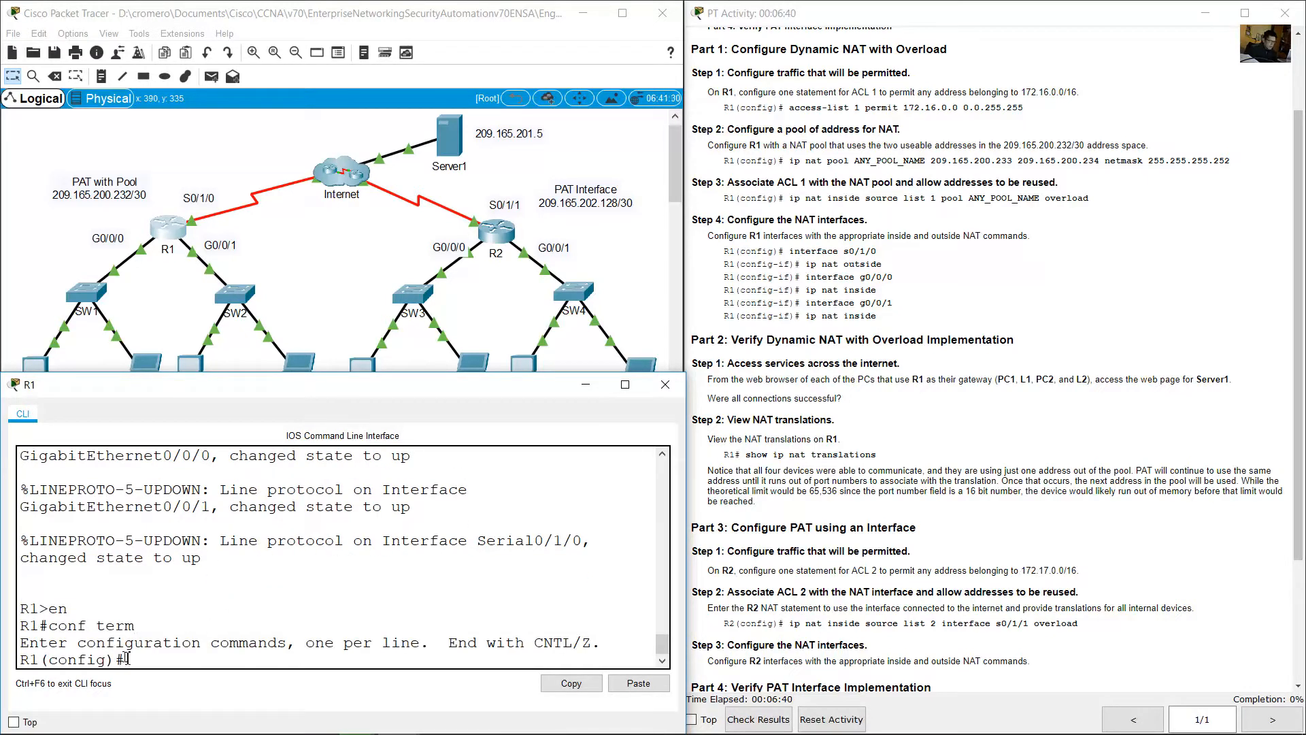
# Configure standard access list 1 on R1 to permit 172.16.0.0 with wildcard mask 0.0.255.255
pyautogui.moveTo(126, 658); pyautogui.dragTo(19, 659)
pyautogui.click(277, 659)
pyautogui.write('a')
pyautogui.moveTo(851, 91); pyautogui.dragTo(877, 93)
pyautogui.write('ccess-list')
pyautogui.click(357, 658)
pyautogui.write('1')
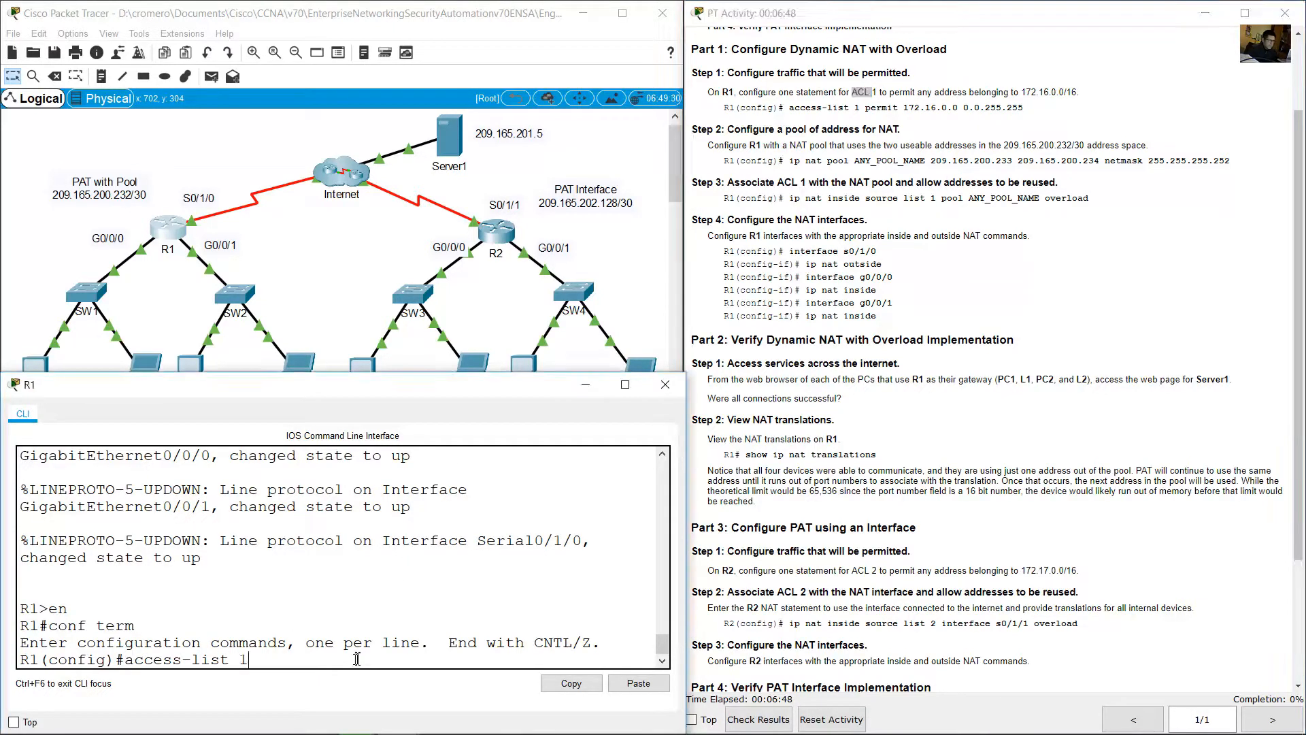
pyautogui.moveTo(866, 108); pyautogui.dragTo(1058, 91)
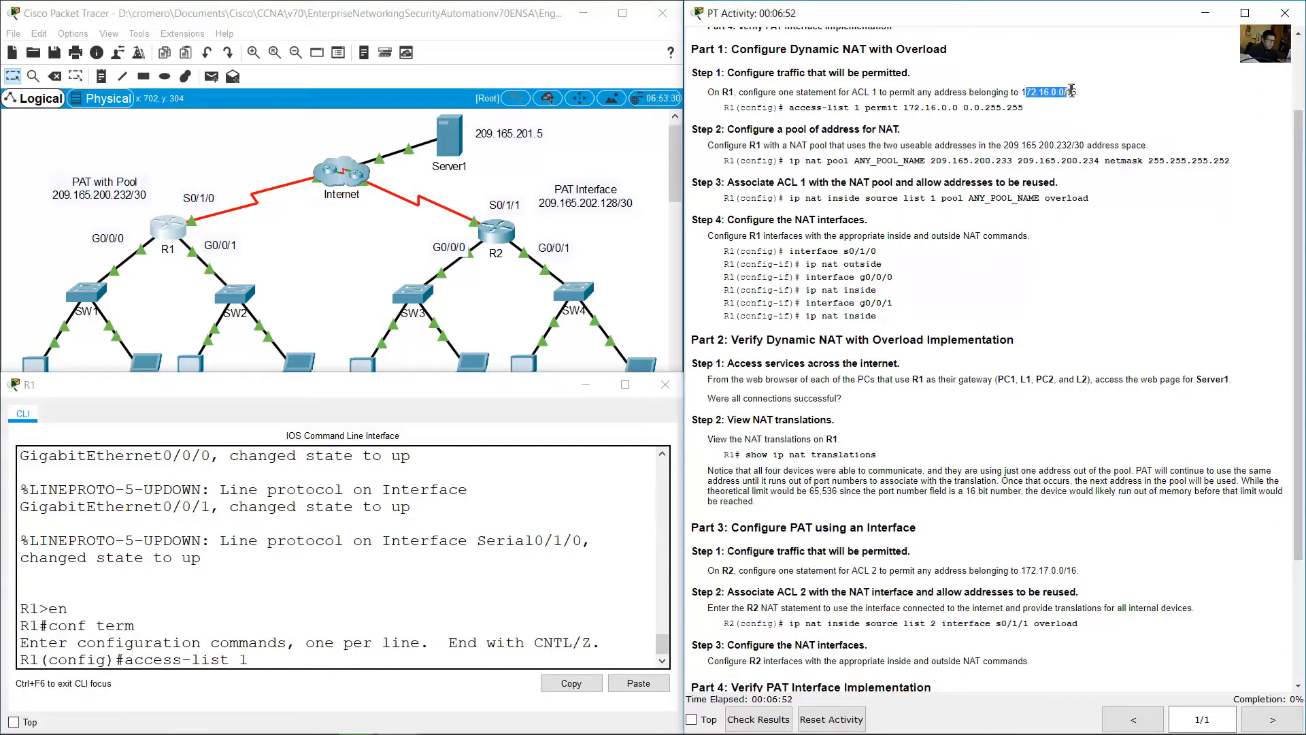
pyautogui.click(409, 664)
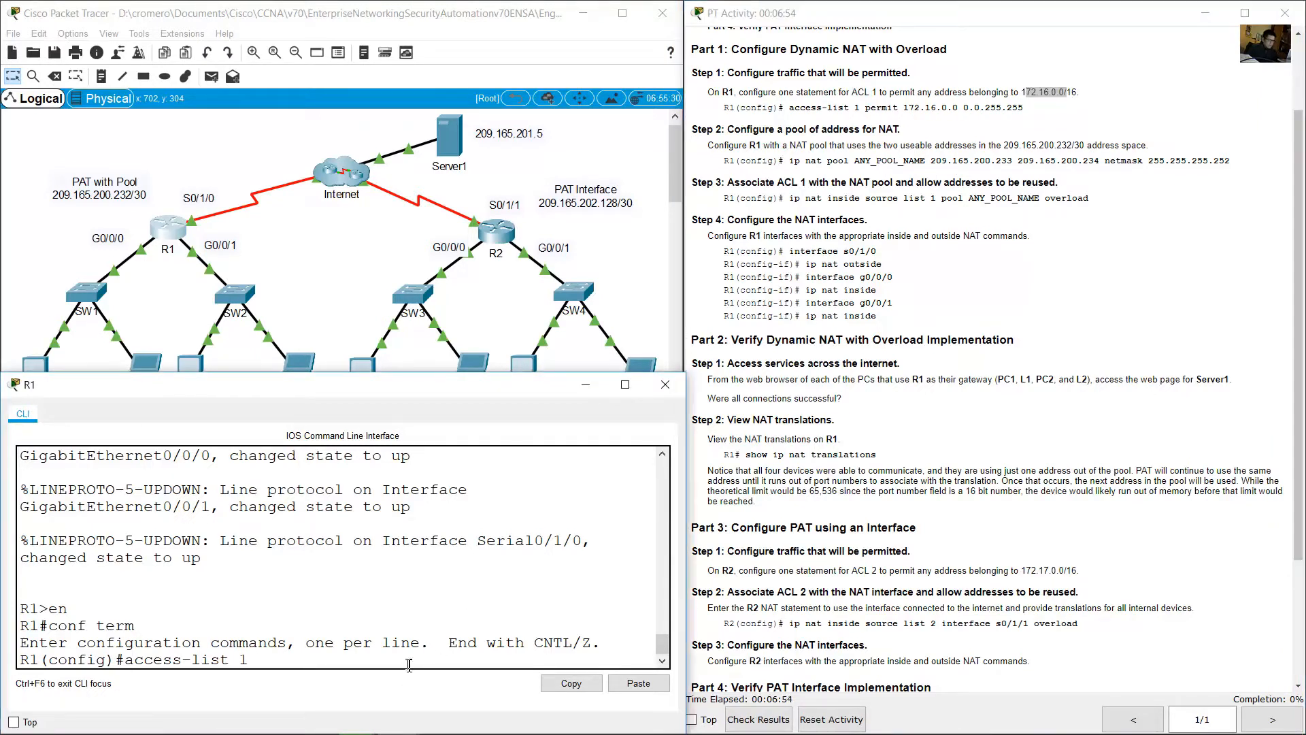
pyautogui.write('permit 172.16.0.0')
pyautogui.click(1072, 92)
pyautogui.moveTo(1079, 92); pyautogui.dragTo(1066, 92)
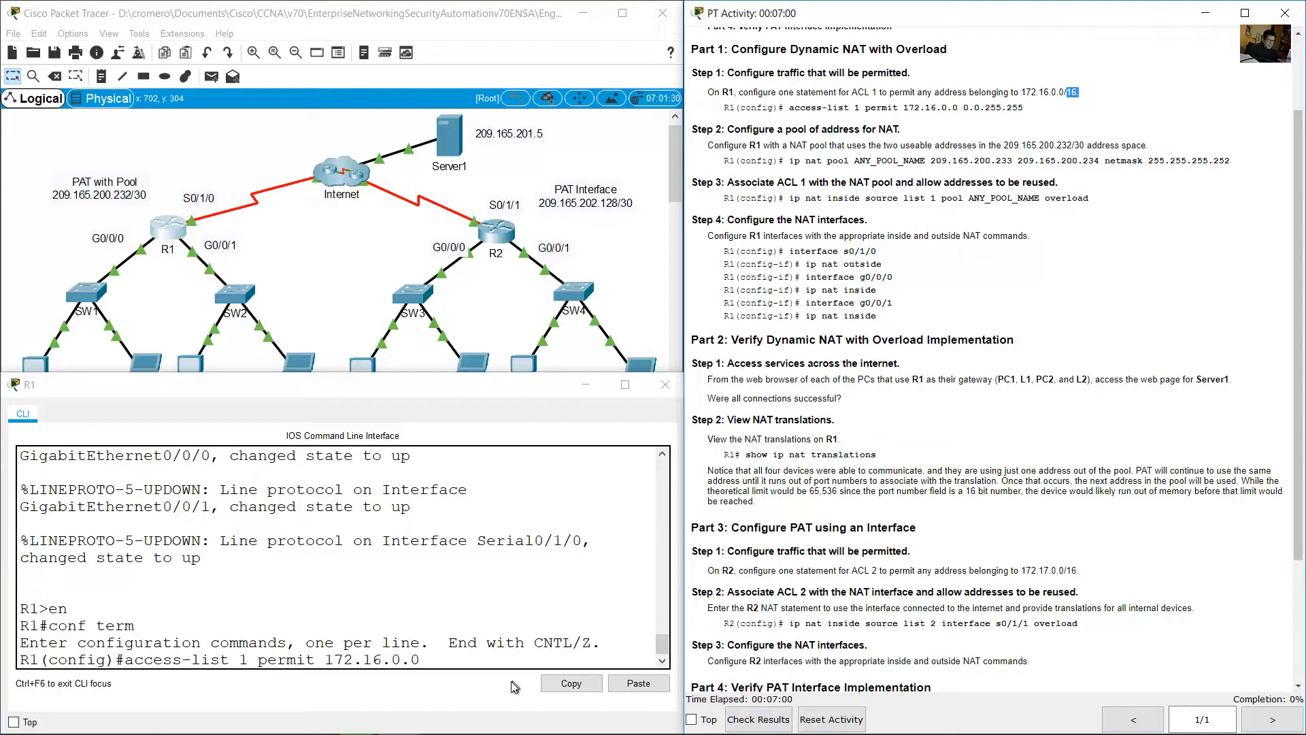
pyautogui.click(530, 569)
pyautogui.write('0.0.255.255')
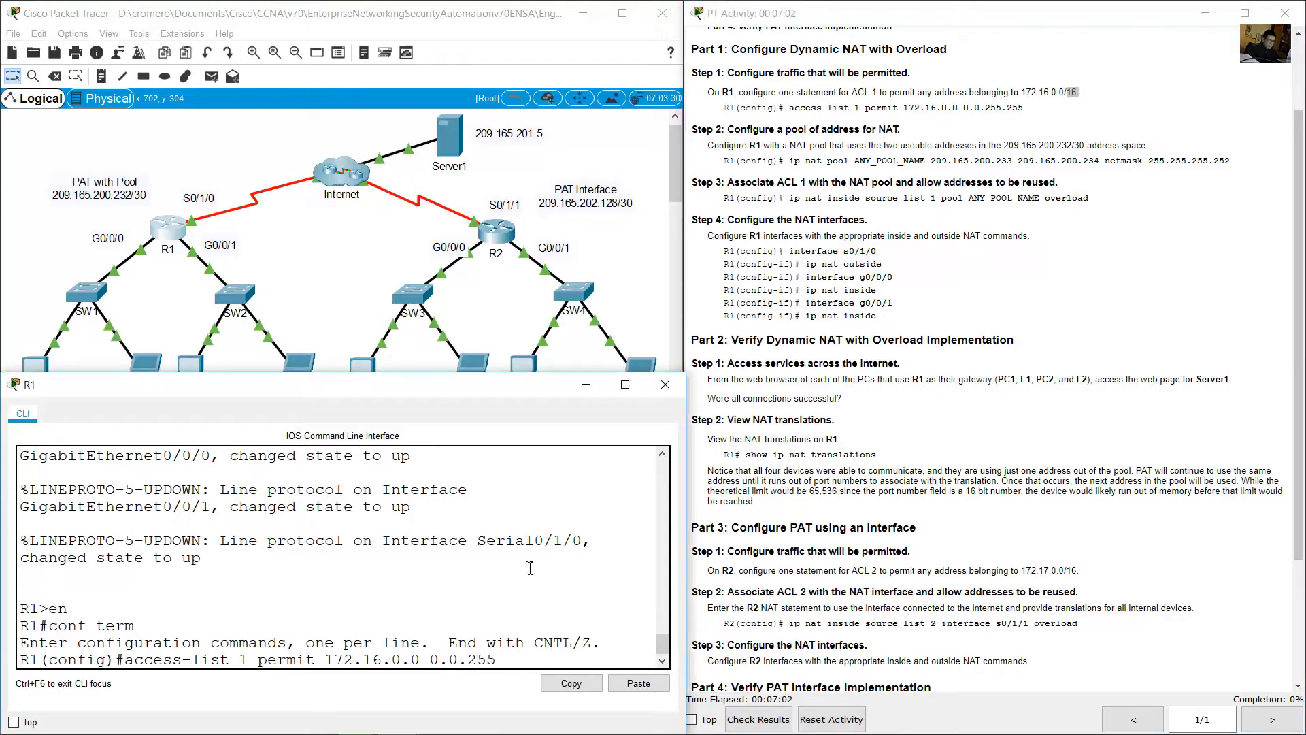
pyautogui.press('Return')
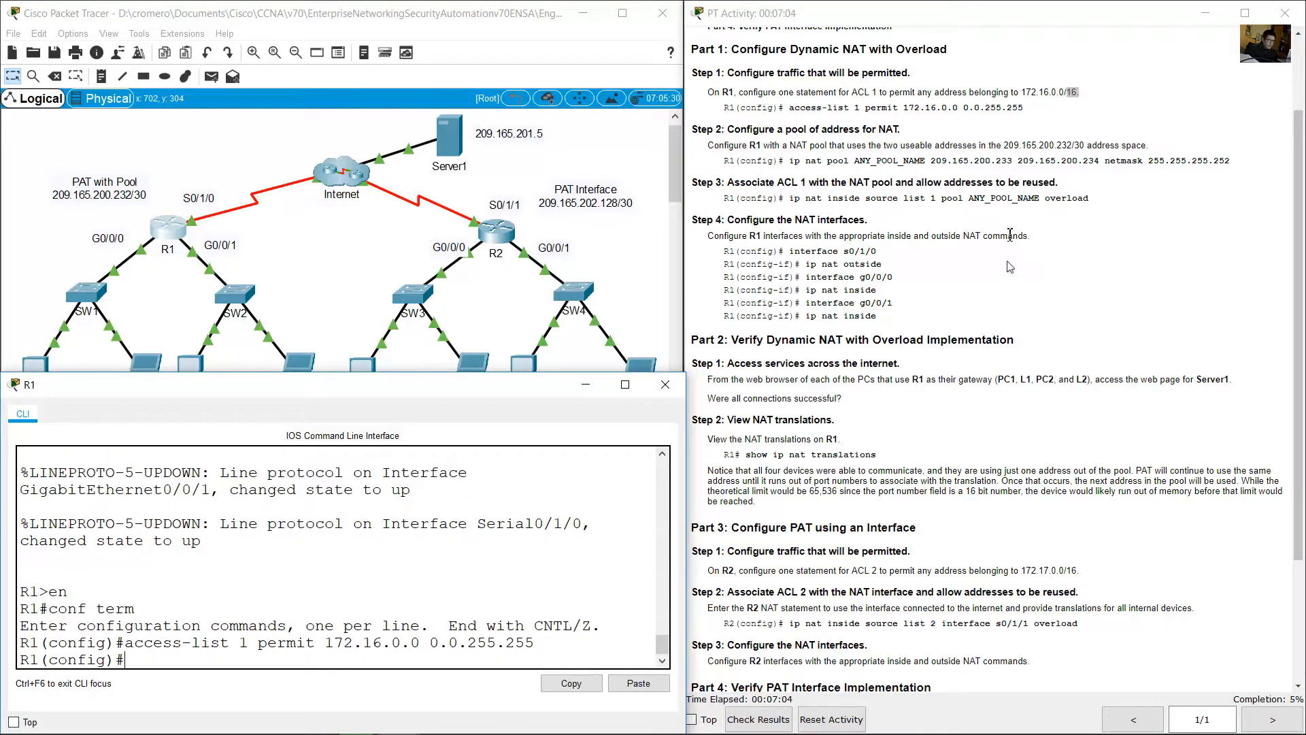
# Examine the Step 2 NAT pool instructions, covering the 209.165.200.232/30 address space, its usable addresses, the netmask and the full pool command
pyautogui.click(810, 182)
pyautogui.moveTo(740, 130); pyautogui.dragTo(903, 131)
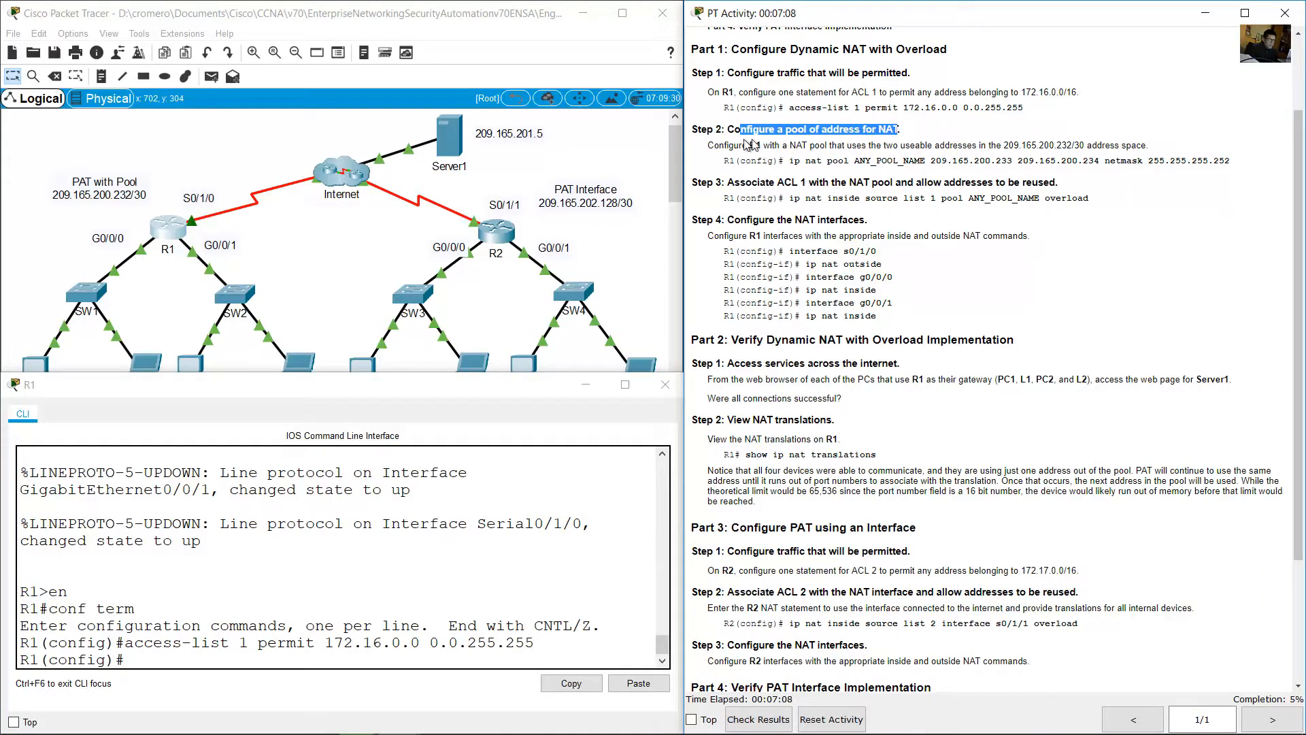
pyautogui.moveTo(728, 145); pyautogui.dragTo(1151, 149)
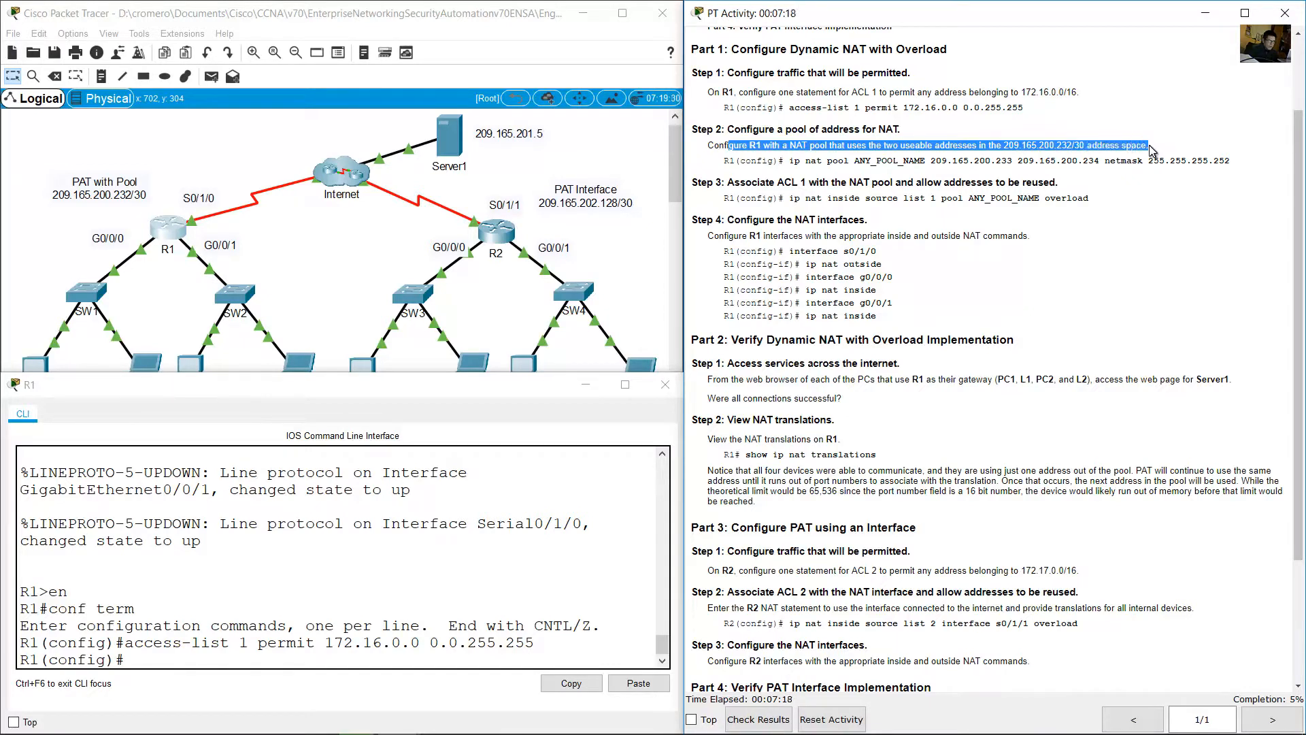
pyautogui.click(1099, 145)
pyautogui.moveTo(1003, 144); pyautogui.dragTo(1091, 146)
pyautogui.click(1071, 146)
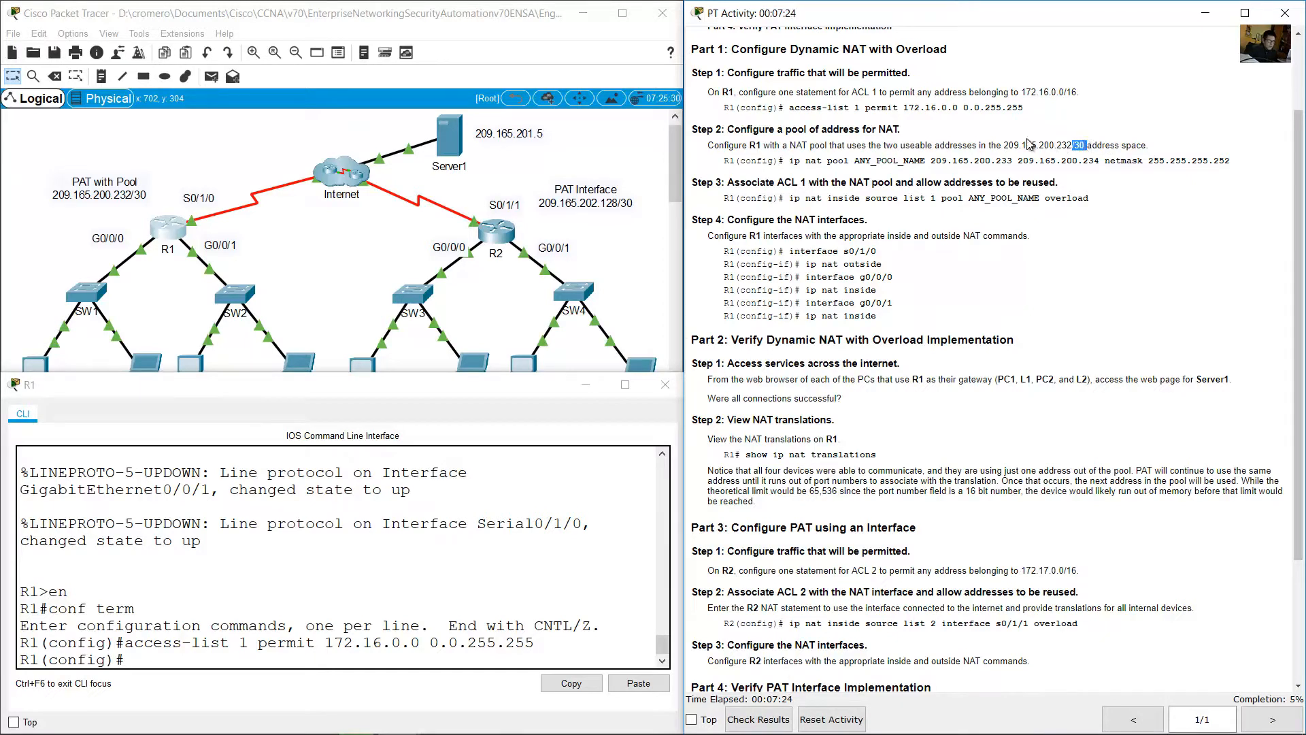
pyautogui.moveTo(1053, 145); pyautogui.dragTo(1069, 144)
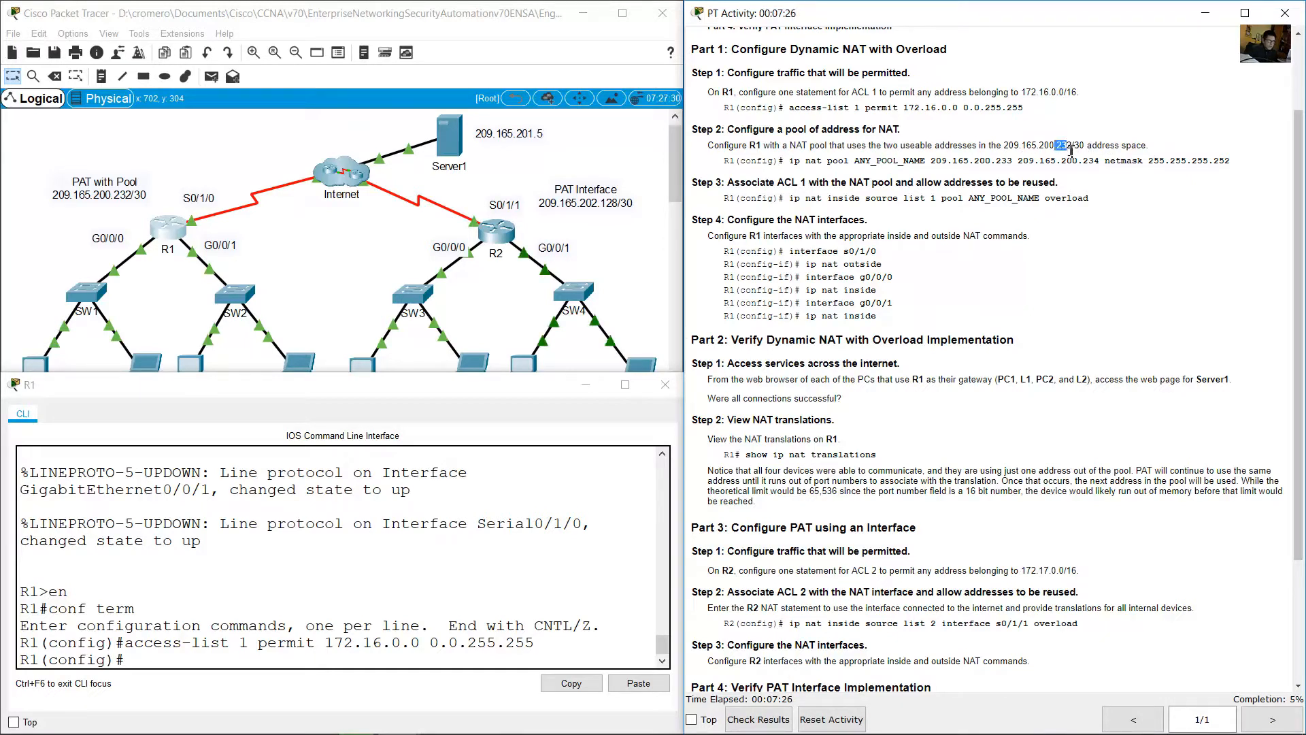
pyautogui.click(1056, 147)
pyautogui.moveTo(987, 162); pyautogui.dragTo(1112, 161)
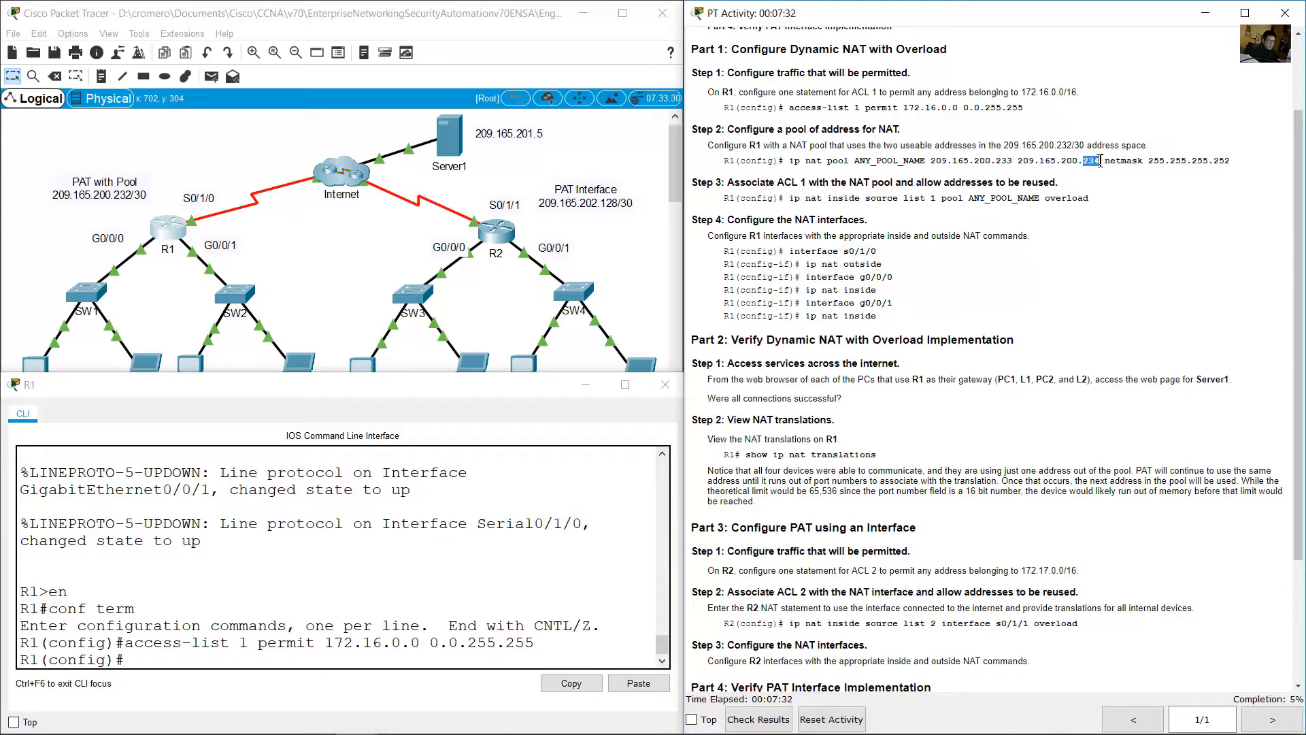
pyautogui.moveTo(1154, 161); pyautogui.dragTo(1236, 166)
pyautogui.moveTo(1080, 156); pyautogui.dragTo(1080, 147)
pyautogui.click(1075, 146)
pyautogui.click(1080, 149)
pyautogui.moveTo(794, 163); pyautogui.dragTo(1232, 166)
pyautogui.click(1172, 176)
pyautogui.moveTo(790, 163); pyautogui.dragTo(1232, 164)
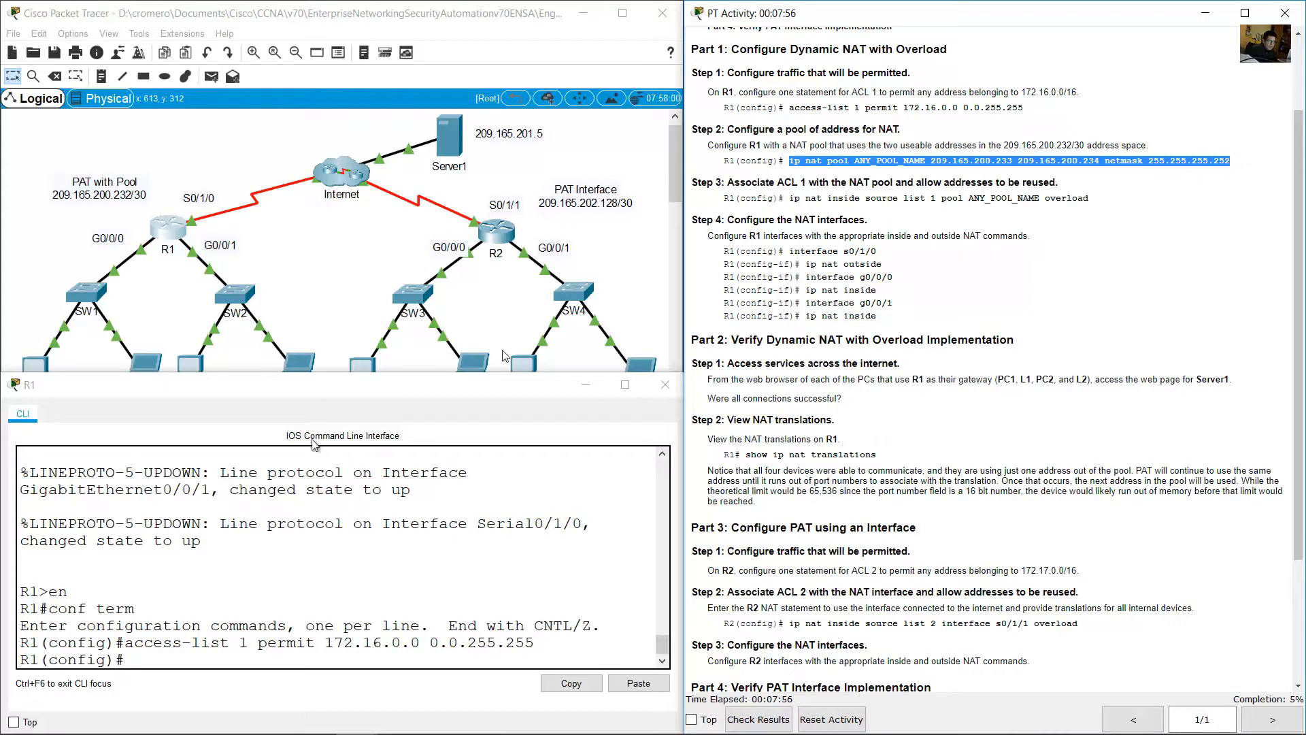
# Widen R1's command-line window and begin an ip nat pool command with the pool name POOL-1
pyautogui.click(594, 606)
pyautogui.moveTo(685, 578); pyautogui.dragTo(853, 567)
pyautogui.write('ip nat pool')
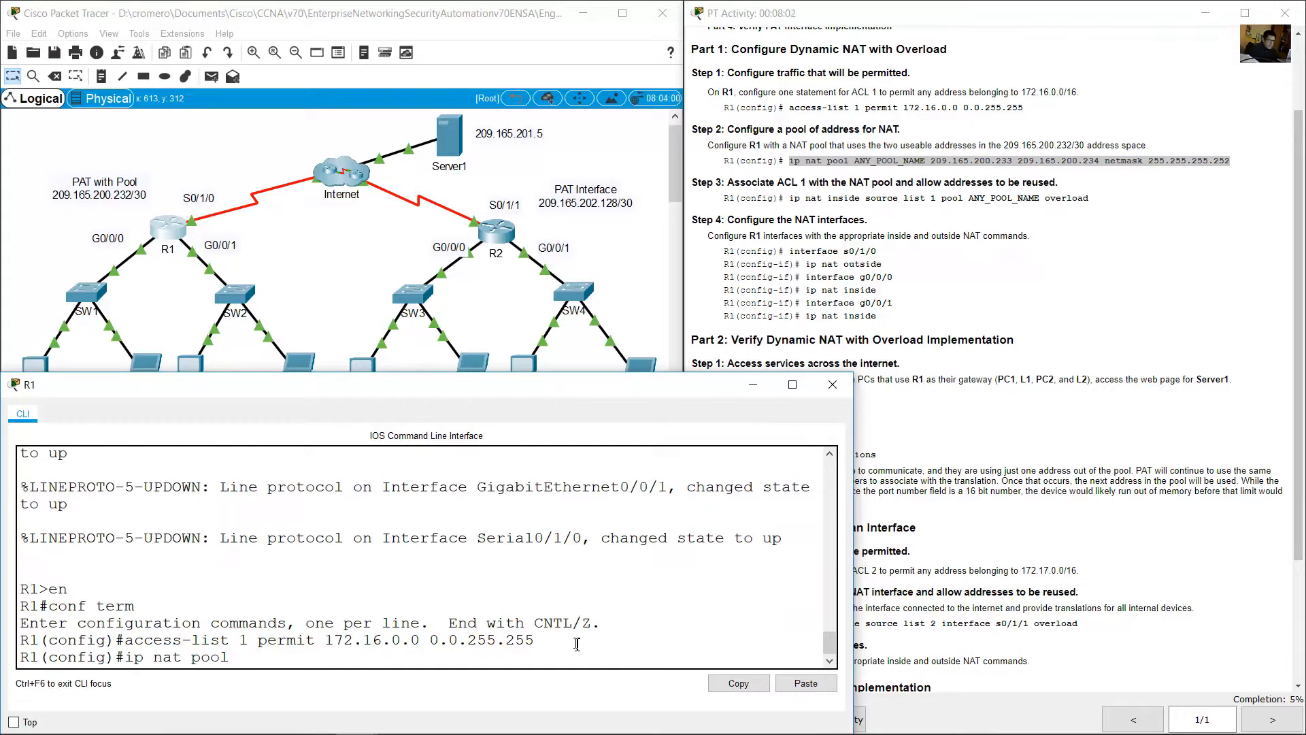
pyautogui.click(891, 178)
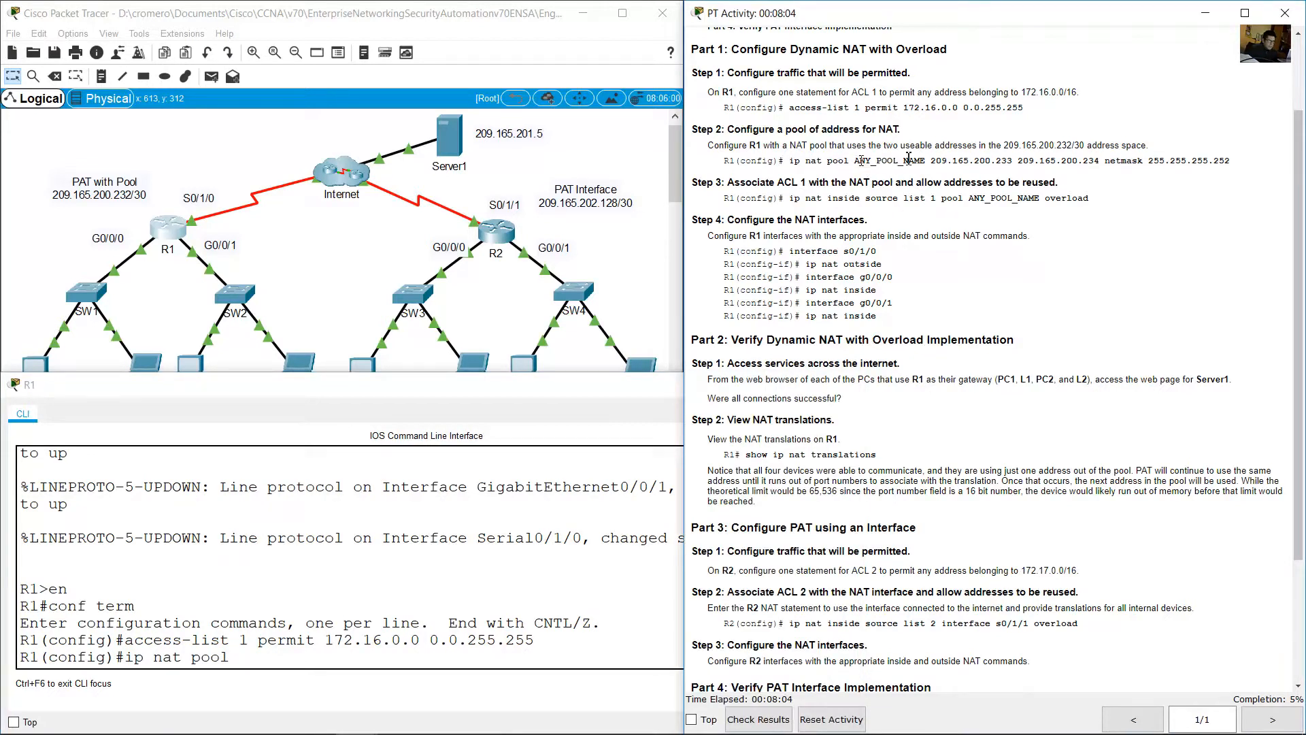
pyautogui.doubleClick(908, 161)
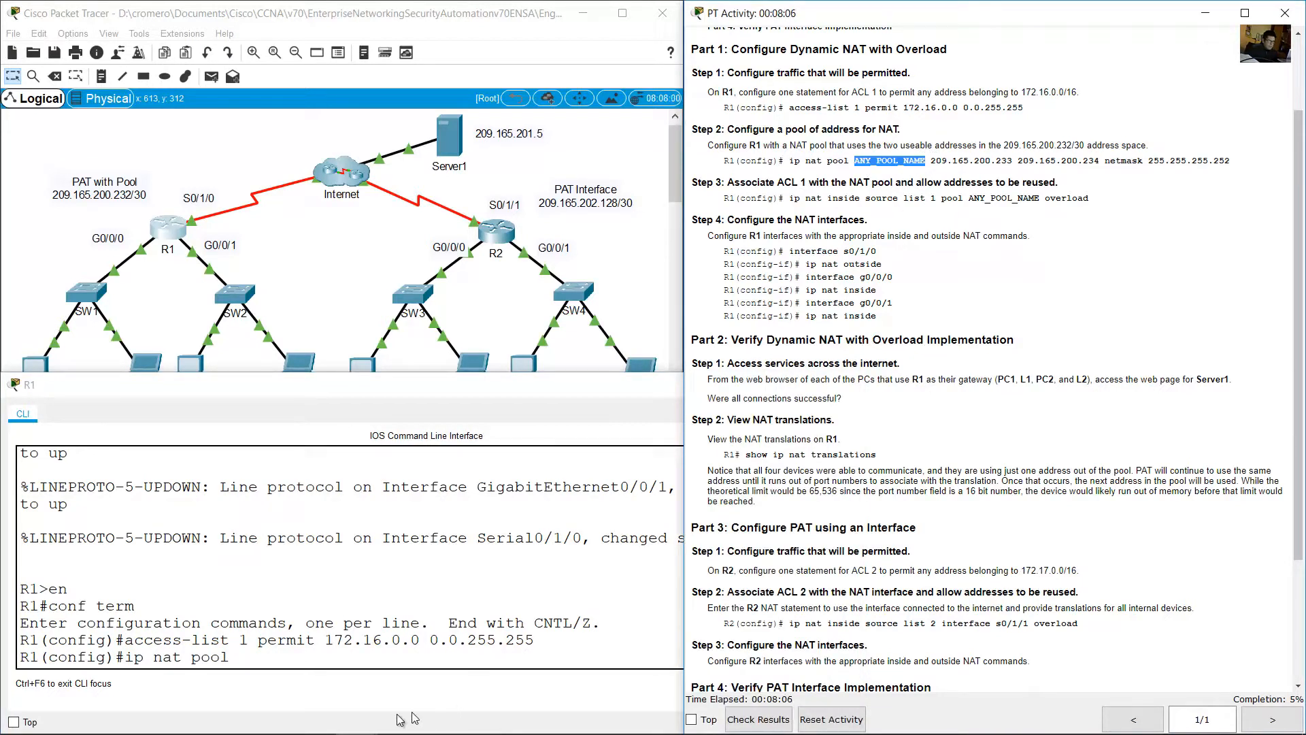
pyautogui.click(345, 671)
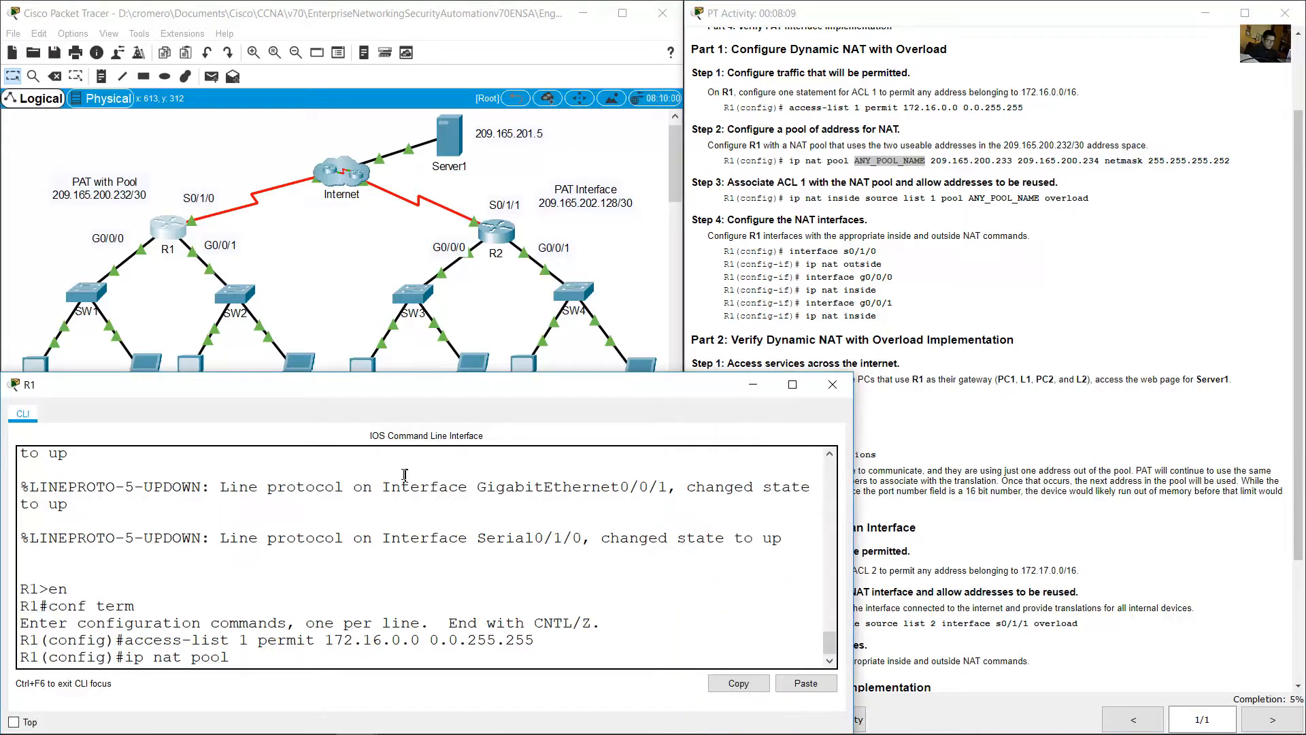
pyautogui.write('POOL-1')
# Complete R1's POOL-1 NAT pool command with the range 209.165.200.233 to 209.165.200.234 and netmask 255.255.255.252, and run it
pyautogui.click(929, 181)
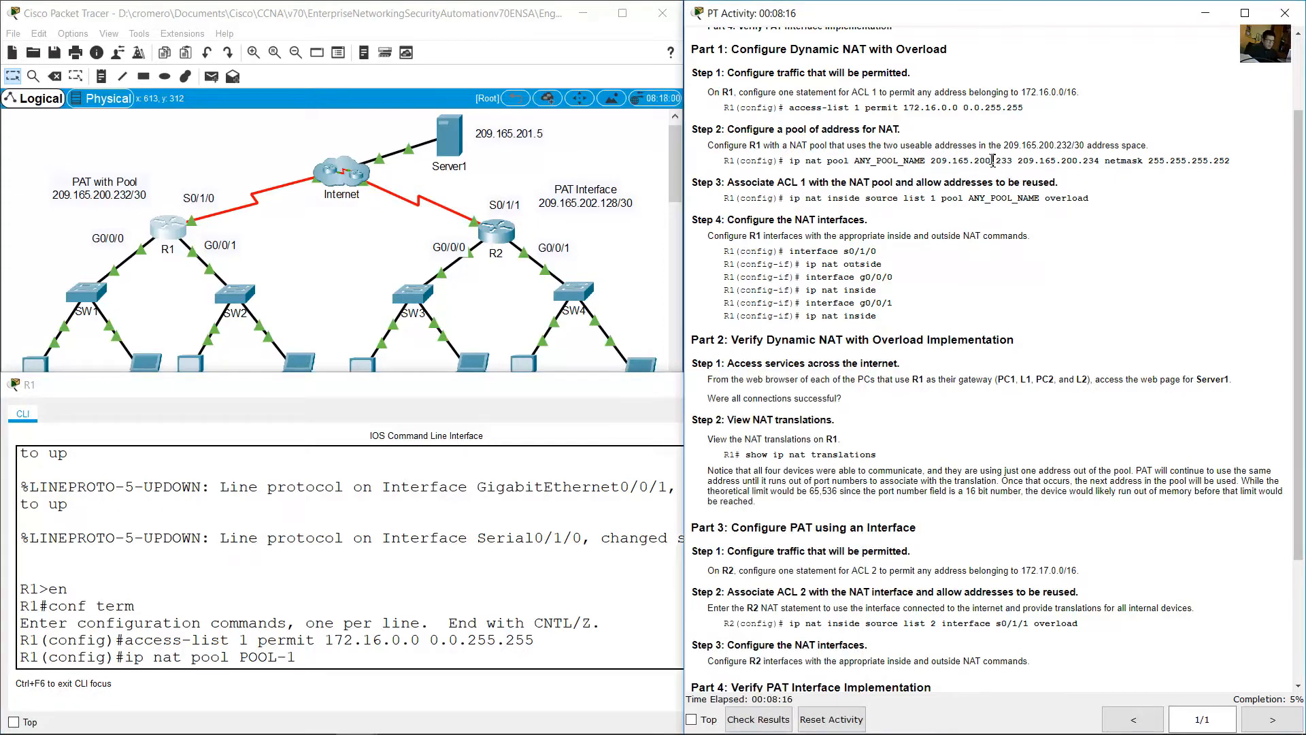
pyautogui.moveTo(992, 160); pyautogui.dragTo(1098, 161)
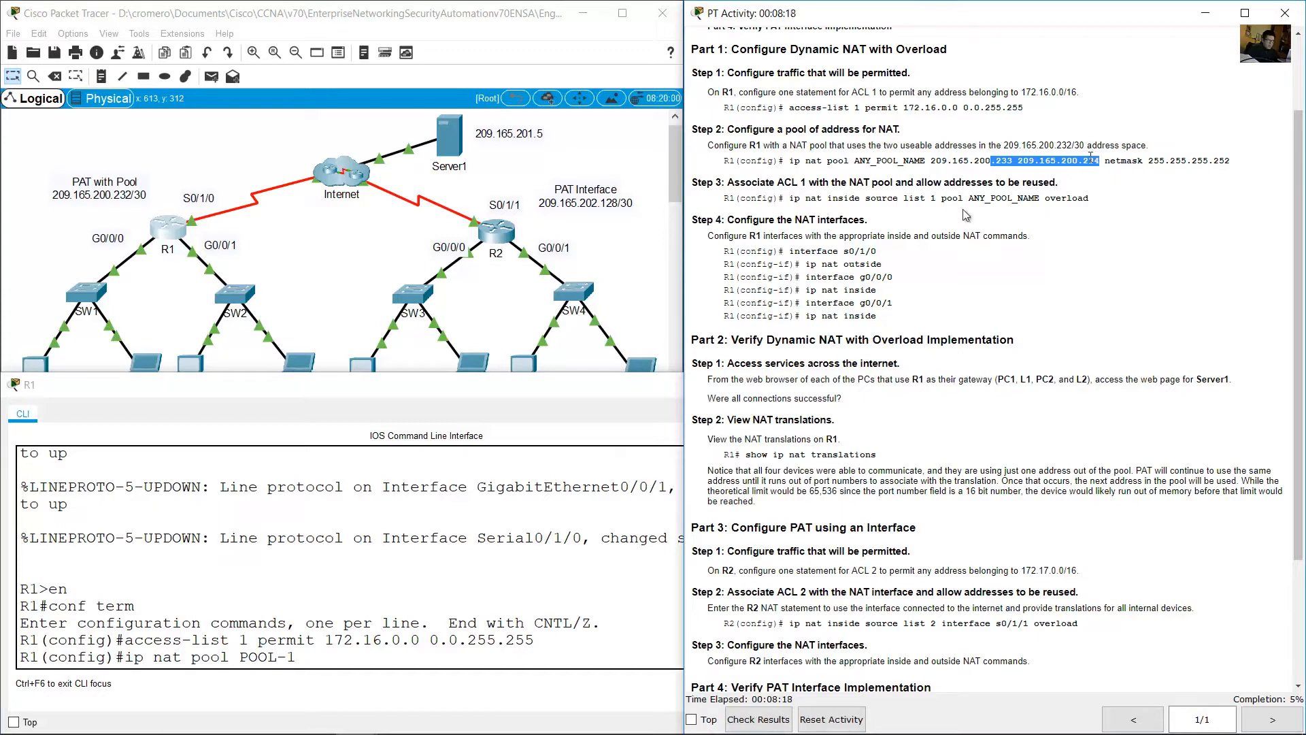
pyautogui.click(113, 148)
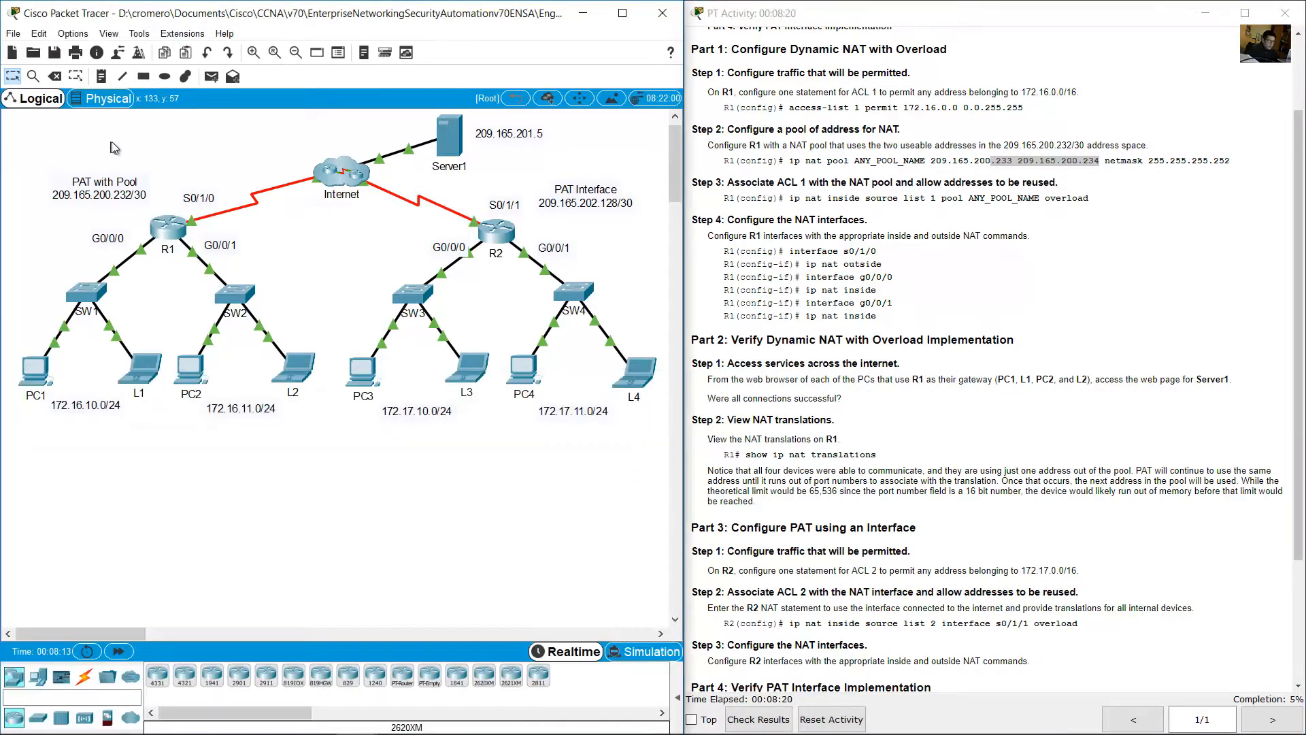
pyautogui.moveTo(76, 146); pyautogui.dragTo(146, 204)
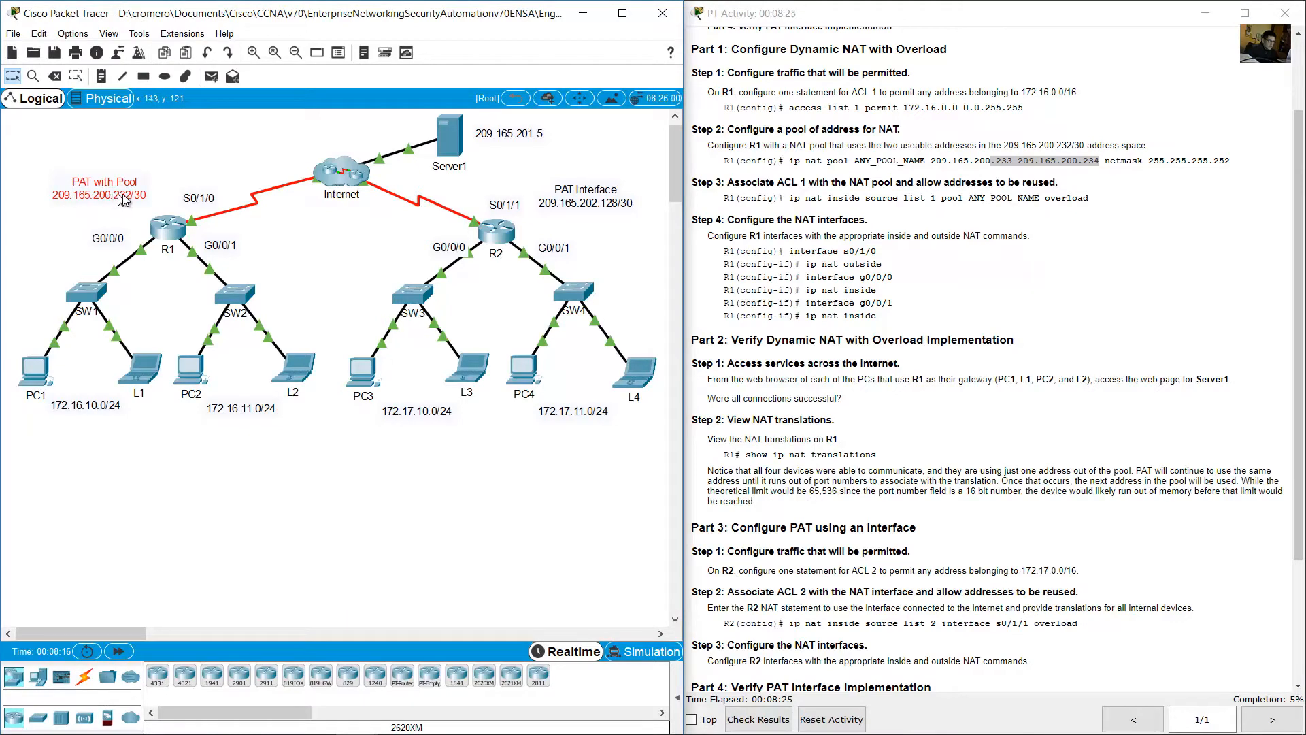
pyautogui.click(168, 230)
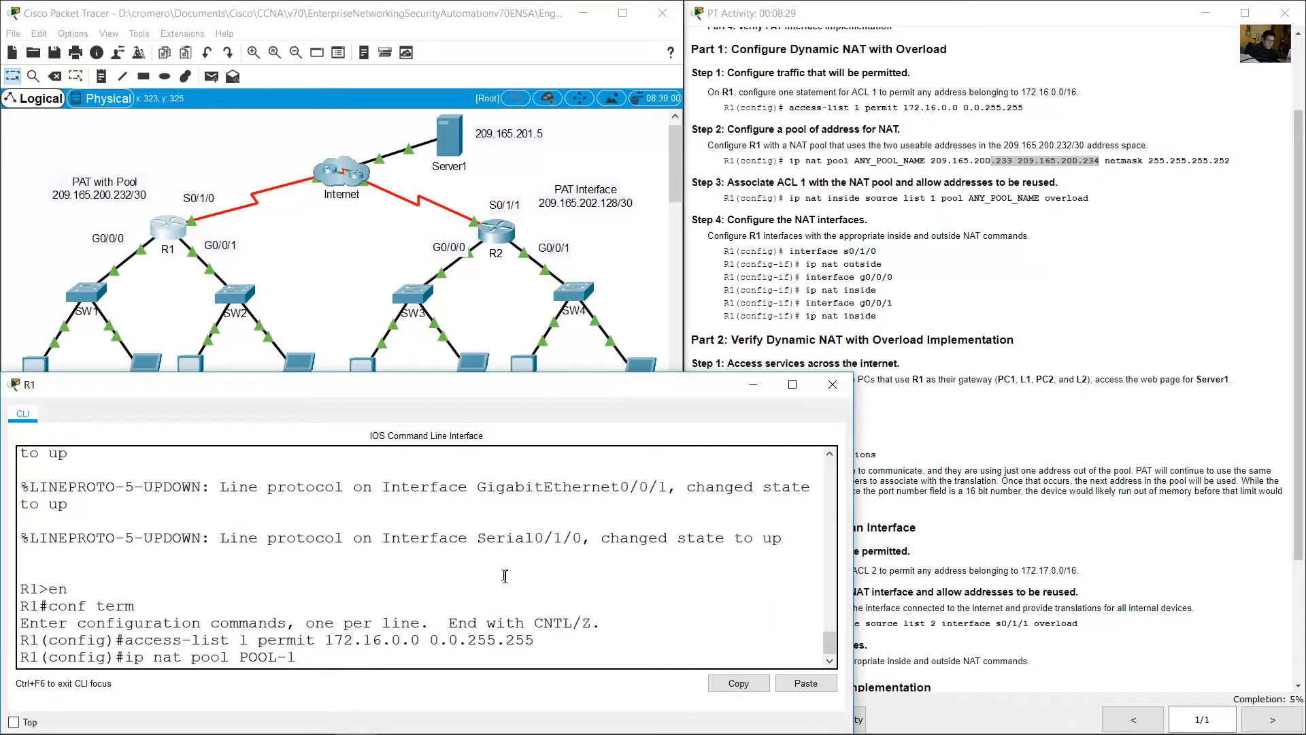
pyautogui.write('00.233 209.165.200.234')
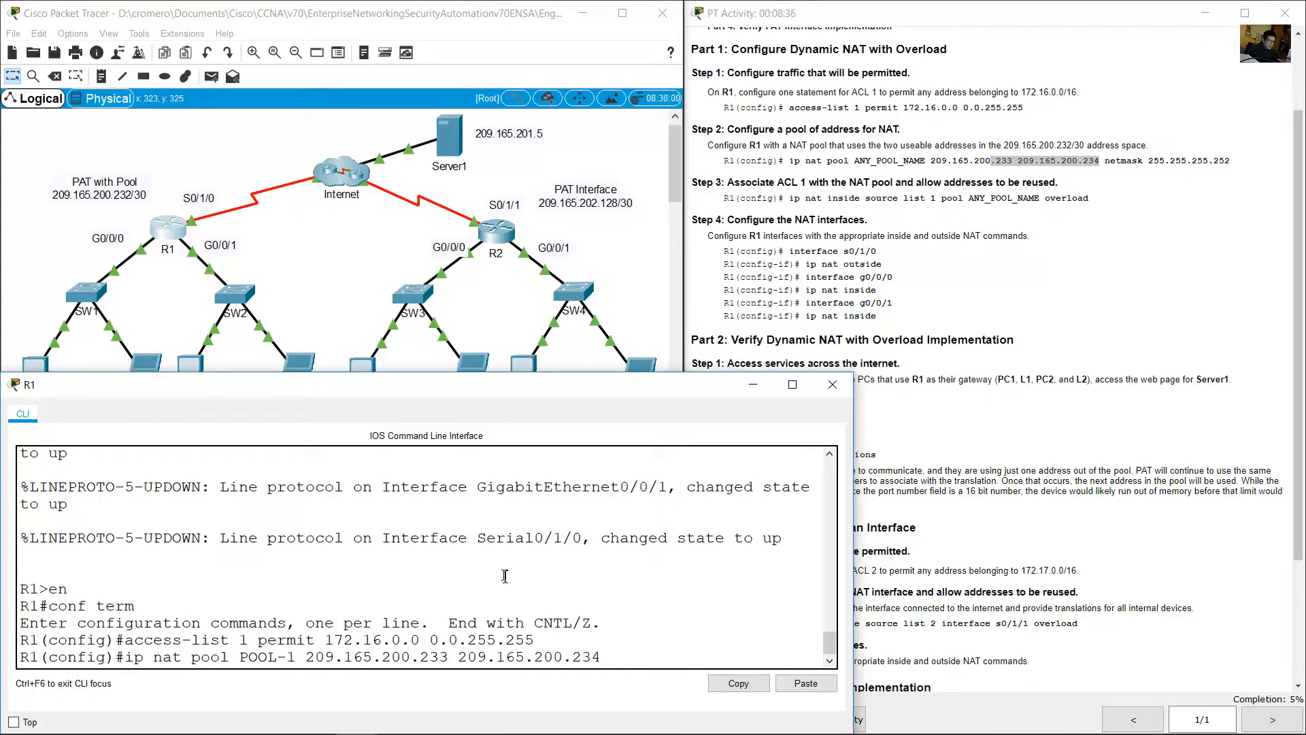
pyautogui.write(' netmask 255.255.255.')
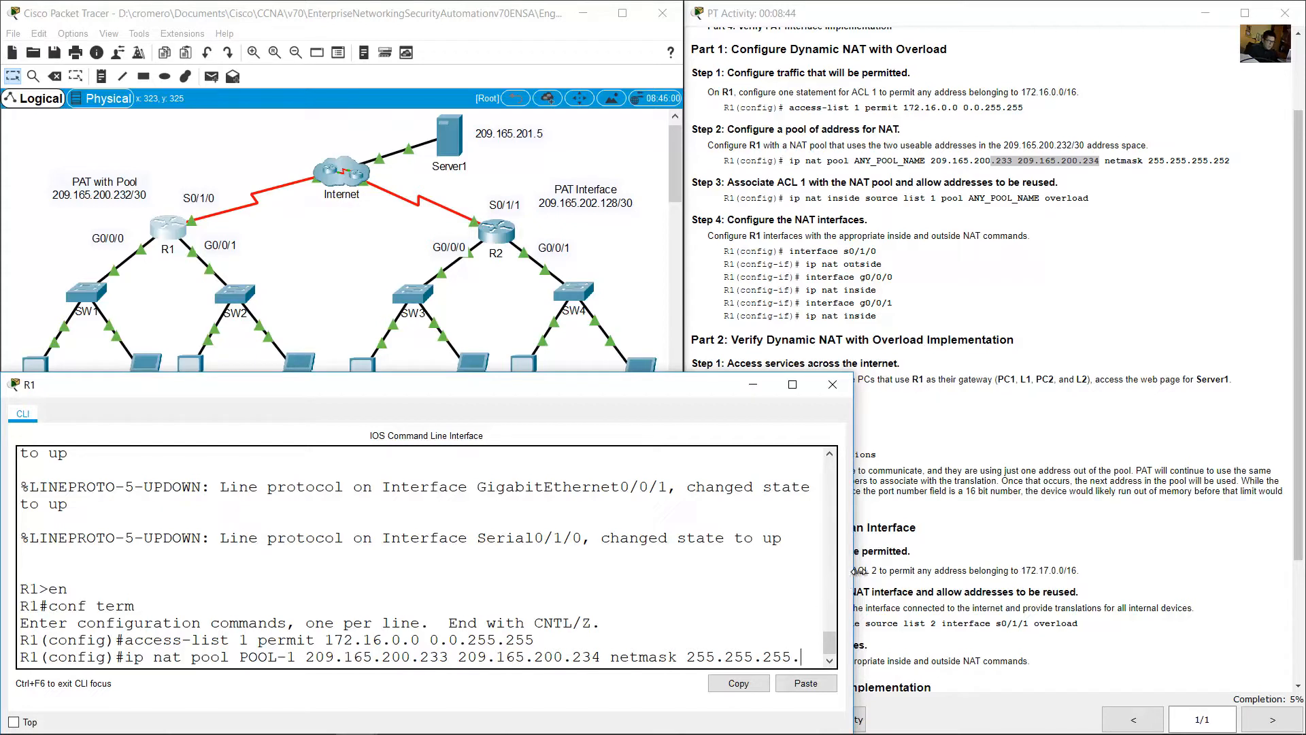
pyautogui.moveTo(854, 580); pyautogui.dragTo(904, 586)
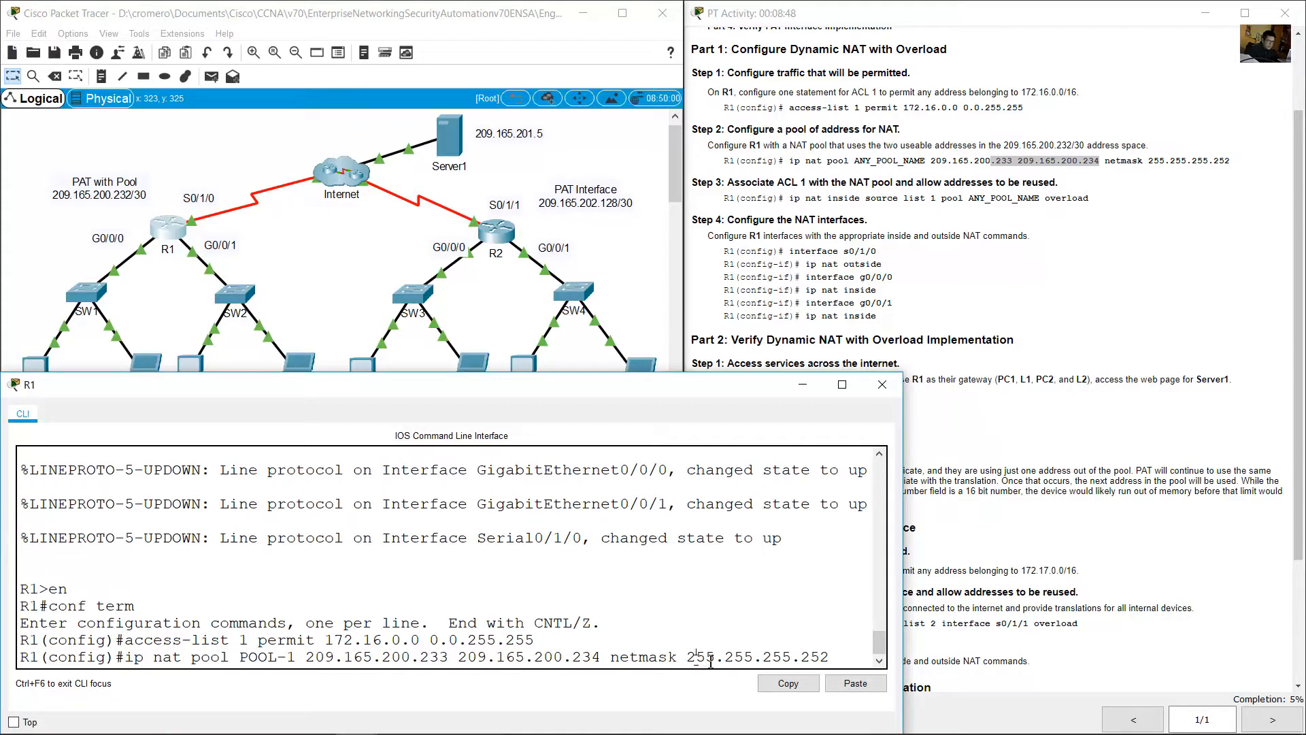
pyautogui.moveTo(696, 658); pyautogui.dragTo(824, 657)
pyautogui.click(834, 658)
pyautogui.press('Return')
# Examine the Step 3 instruction on associating ACL 1 with the NAT pool, and review the access list and pool commands entered on R1
pyautogui.click(955, 211)
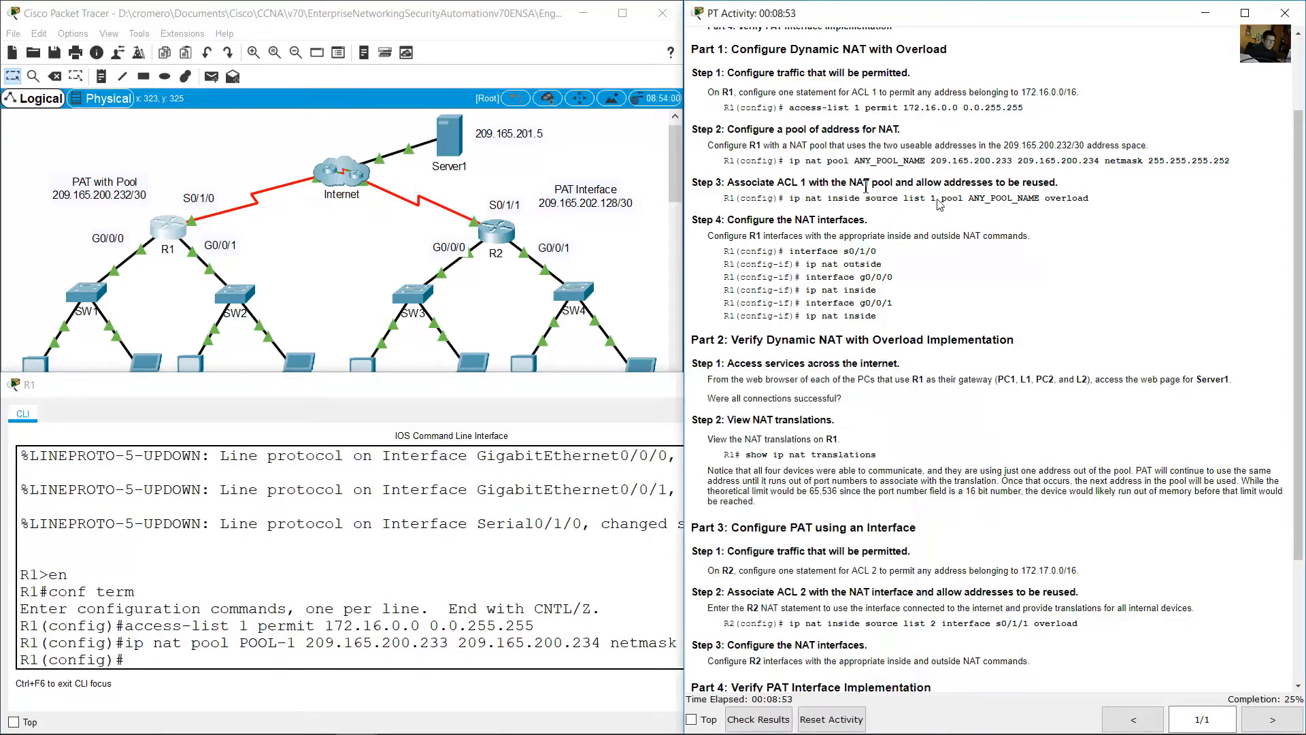
pyautogui.moveTo(740, 183); pyautogui.dragTo(900, 182)
pyautogui.click(415, 579)
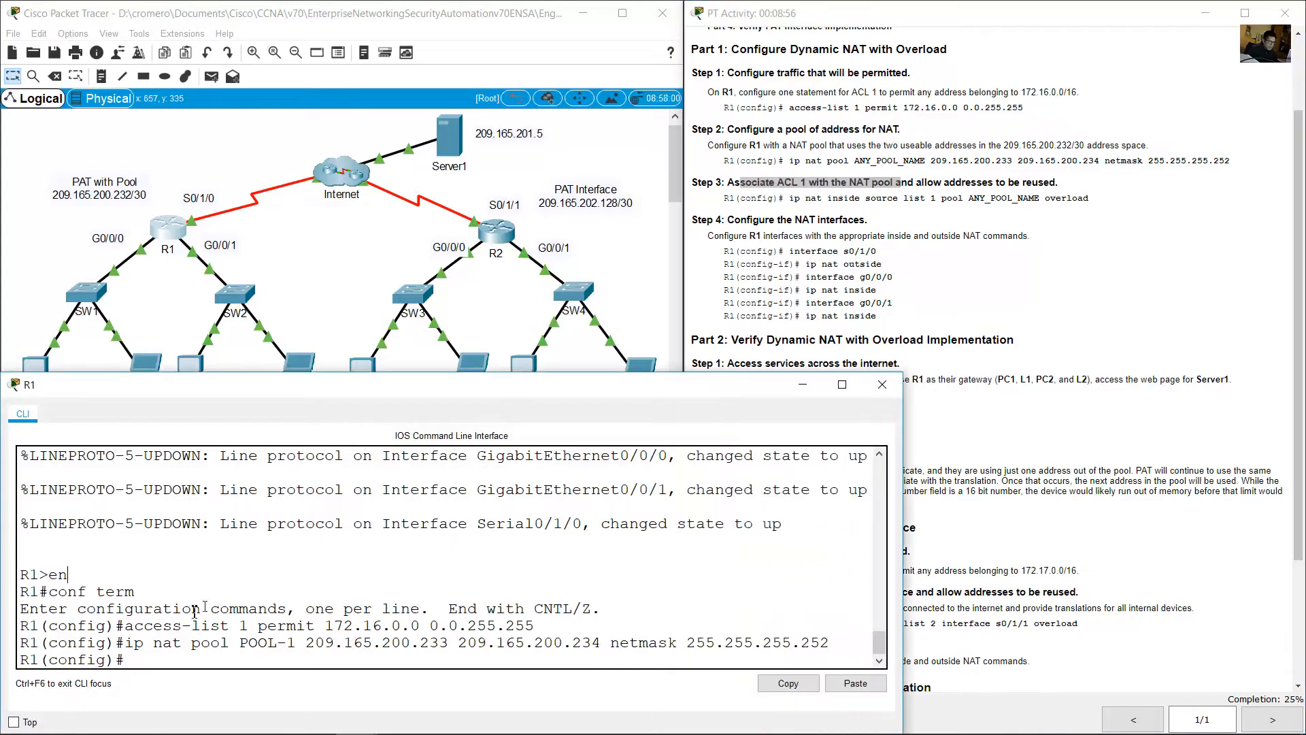
pyautogui.moveTo(154, 625); pyautogui.dragTo(398, 624)
pyautogui.moveTo(154, 643); pyautogui.dragTo(326, 642)
pyautogui.moveTo(211, 625); pyautogui.dragTo(324, 639)
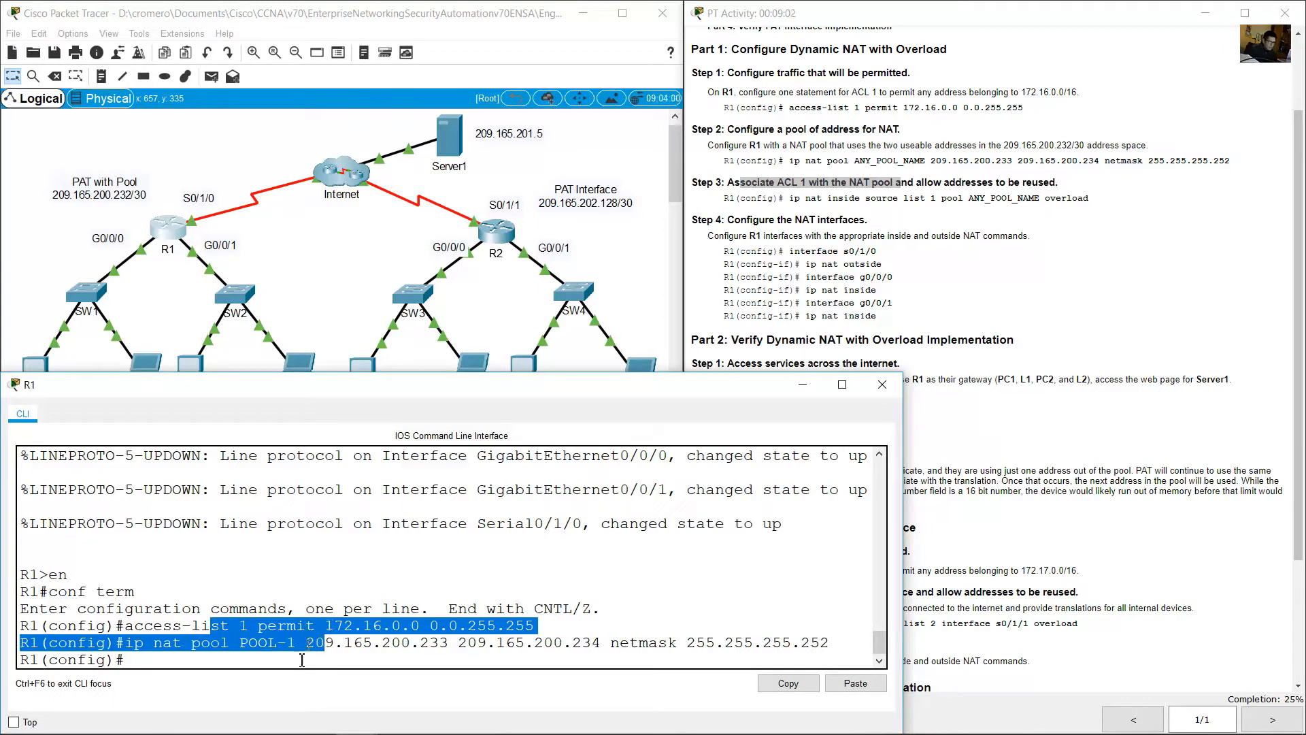
pyautogui.click(238, 664)
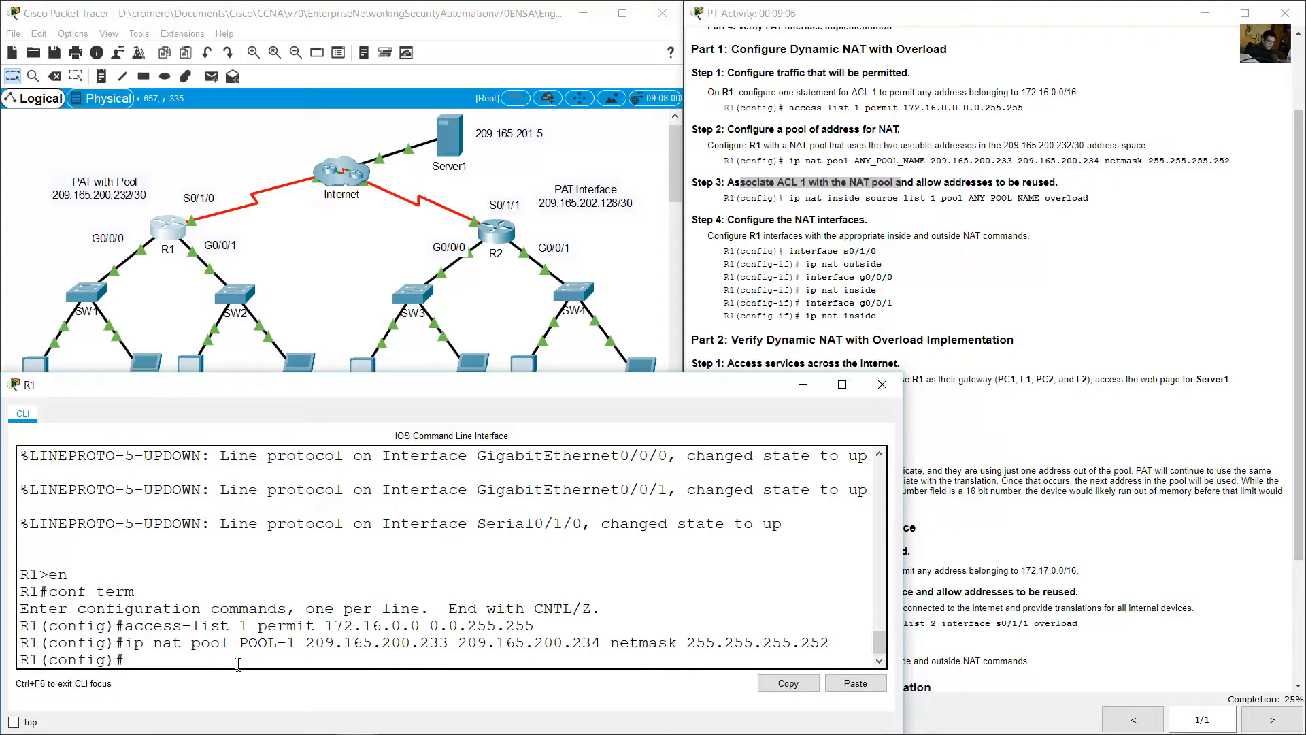
# Begin an ip nat inside source command on R1 that links list 1 to pool POOL-1
pyautogui.write('ip nat inside source list')
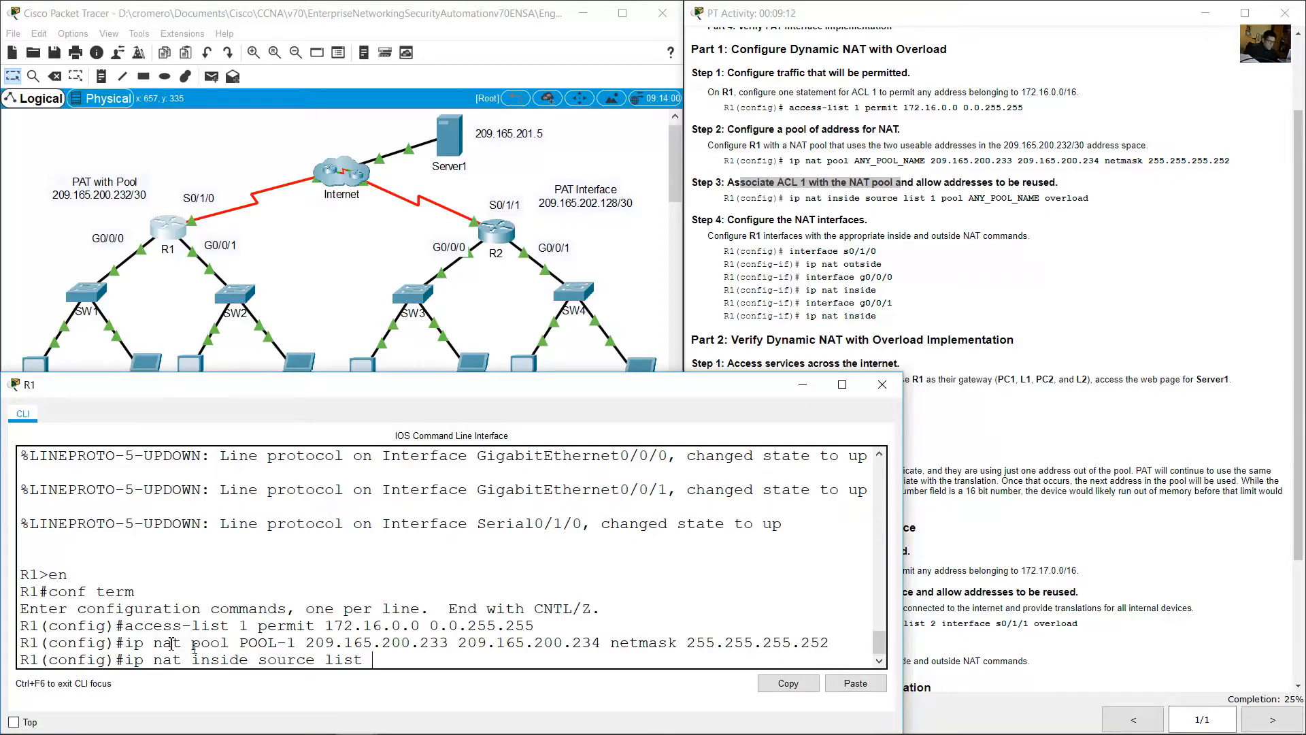
pyautogui.moveTo(235, 615); pyautogui.dragTo(252, 628)
pyautogui.click(408, 663)
pyautogui.write('1 pool')
pyautogui.moveTo(239, 642); pyautogui.dragTo(297, 642)
pyautogui.click(476, 657)
pyautogui.write('l POOL-1')
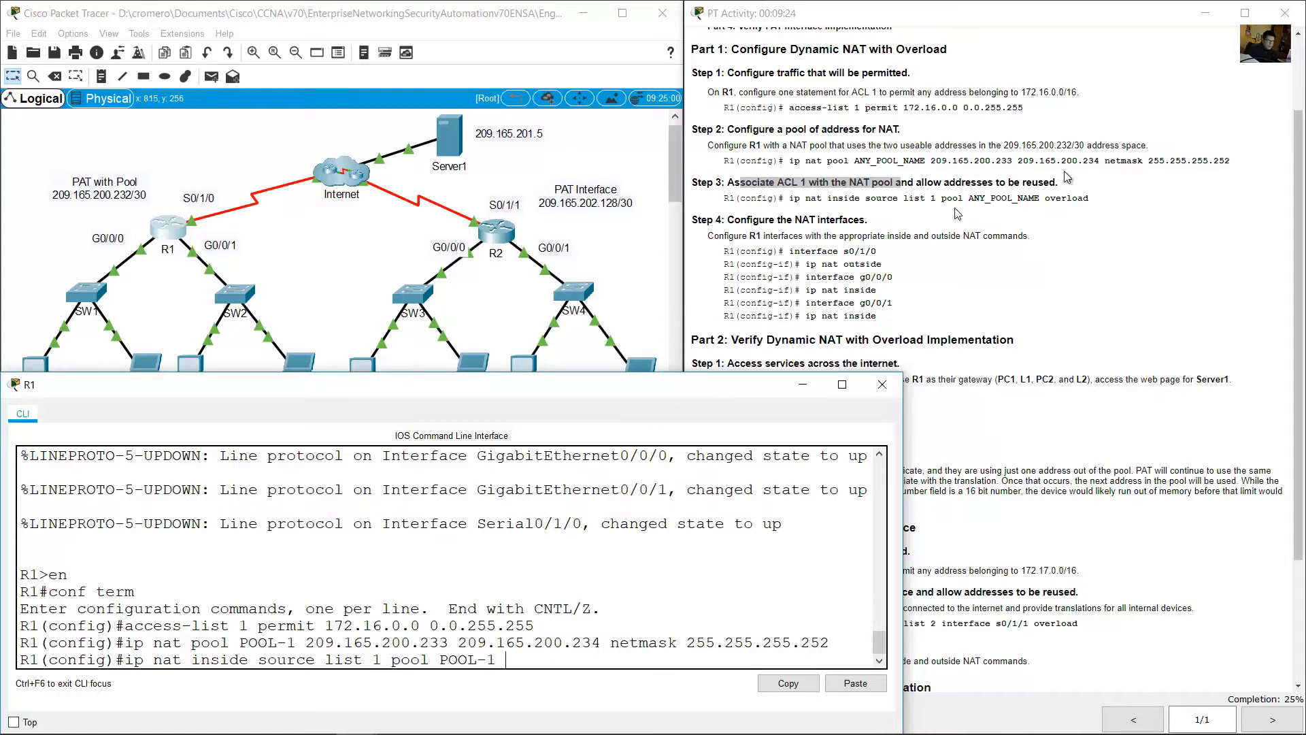
# Check the Step 3 command syntax, add the overload keyword to R1's inside source command, and run it
pyautogui.click(1039, 197)
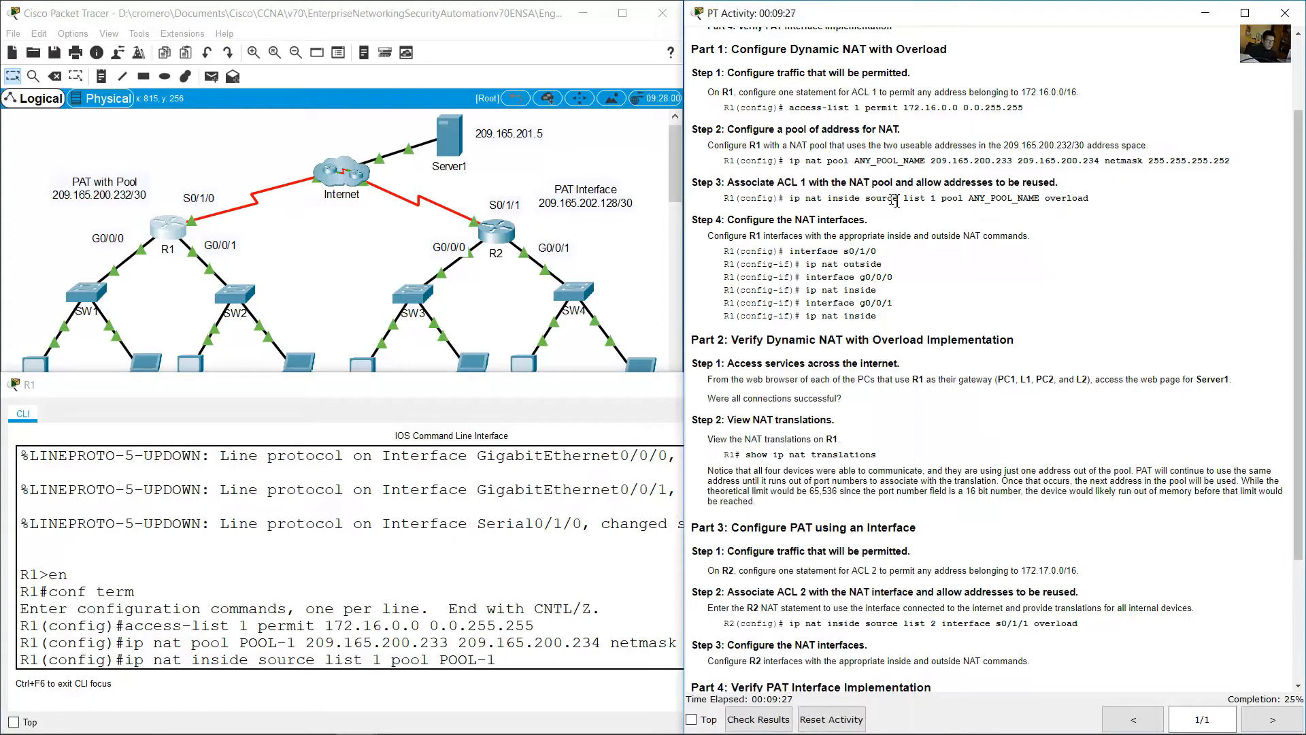
pyautogui.moveTo(895, 199); pyautogui.dragTo(1000, 201)
pyautogui.click(989, 199)
pyautogui.doubleClick(1000, 200)
pyautogui.doubleClick(1054, 201)
pyautogui.click(590, 658)
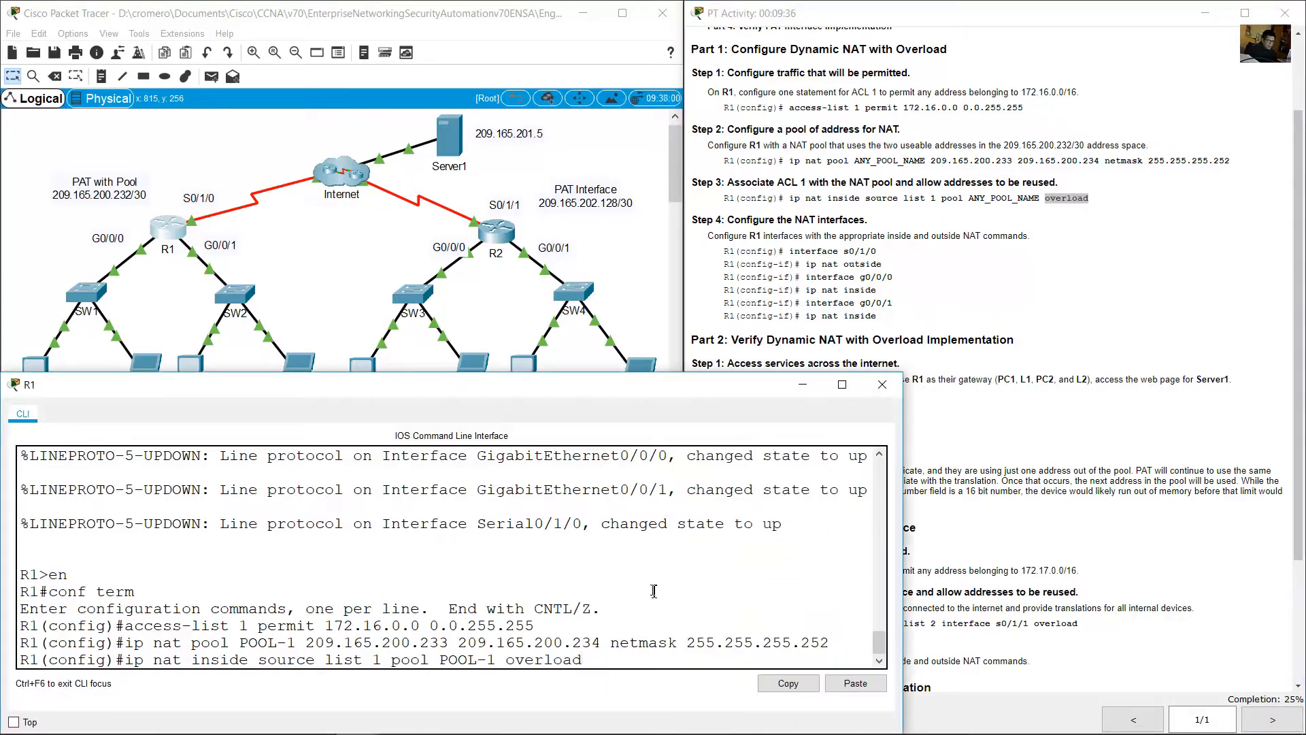
pyautogui.press('Return')
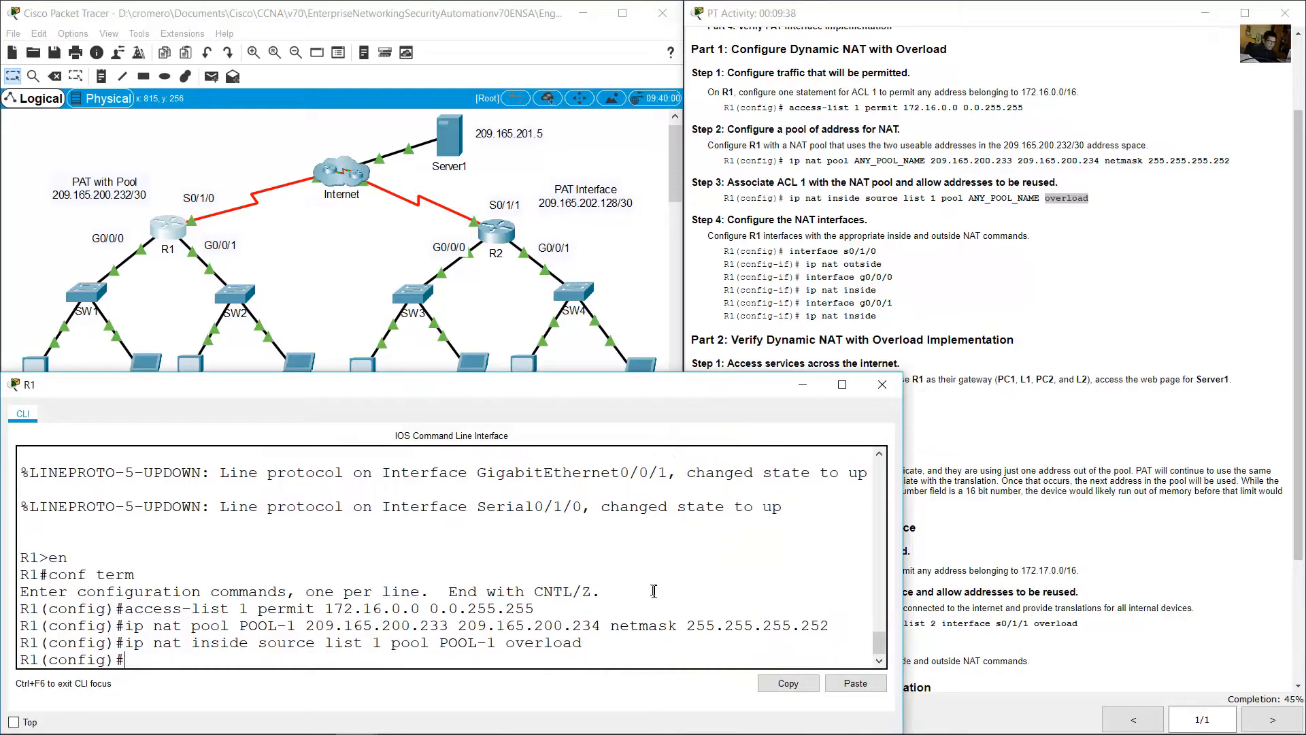
# Review the Step 4 NAT interfaces in the topology and configure R1's interface s0/1/0 as NAT outside
pyautogui.click(893, 250)
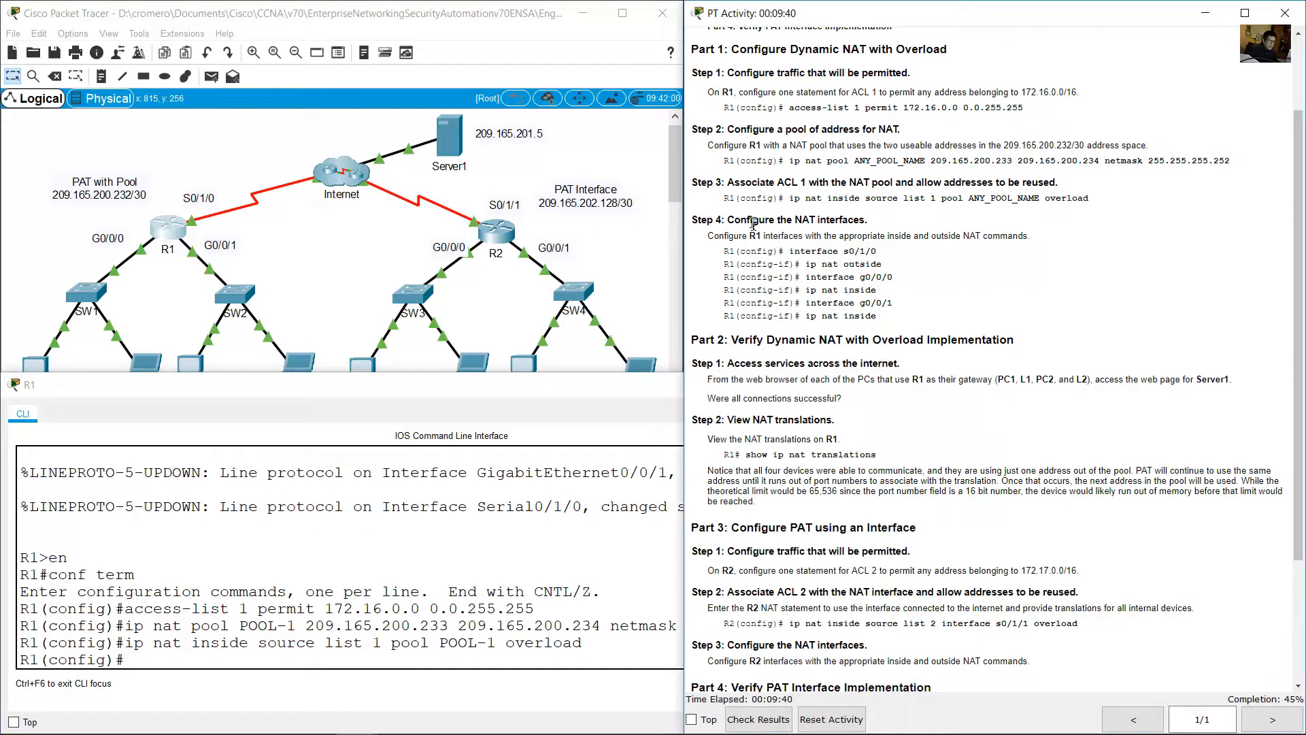
pyautogui.moveTo(747, 220); pyautogui.dragTo(872, 219)
pyautogui.click(349, 244)
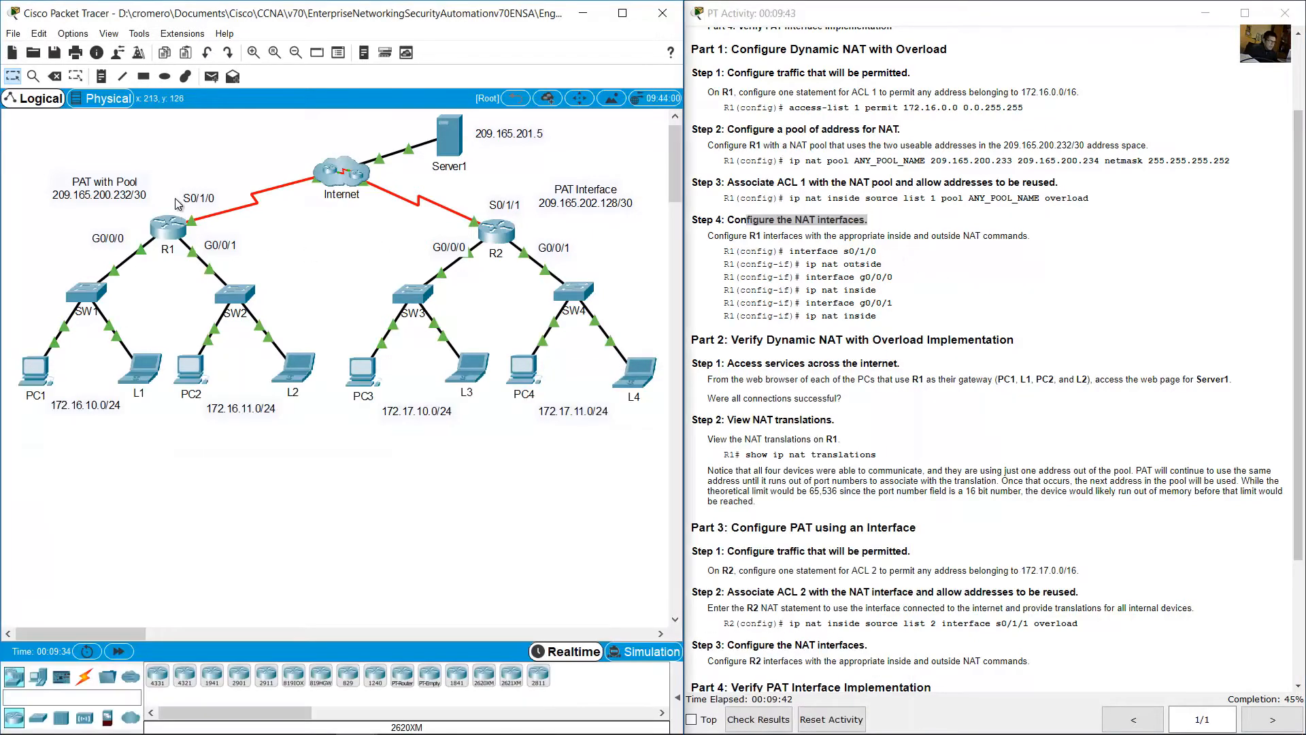
pyautogui.moveTo(175, 182); pyautogui.dragTo(219, 209)
pyautogui.moveTo(276, 228); pyautogui.dragTo(191, 256)
pyautogui.click(170, 232)
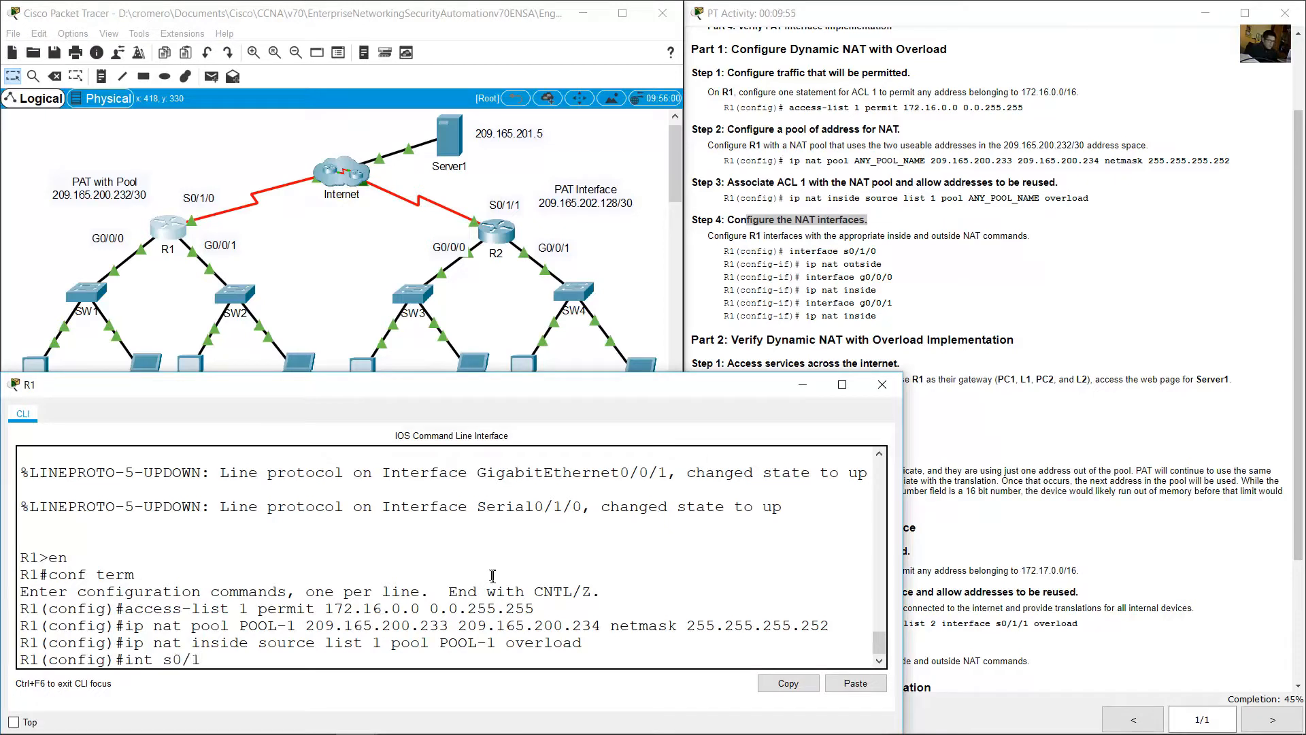
pyautogui.press('Return')
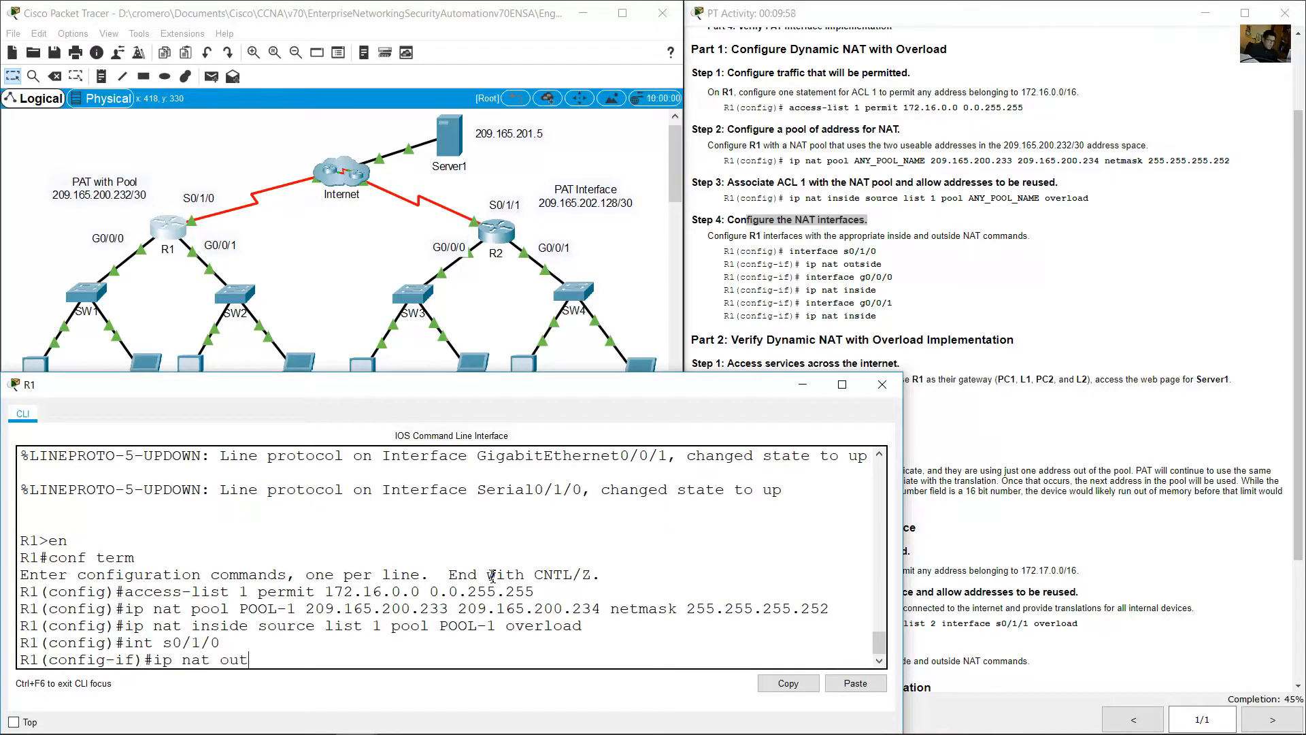
pyautogui.write('ip nat outside')
pyautogui.press('Return')
# Configure R1's interface g0/0/0 as NAT inside, reusing and editing the earlier interface command
pyautogui.press('Up')
pyautogui.press('Up')
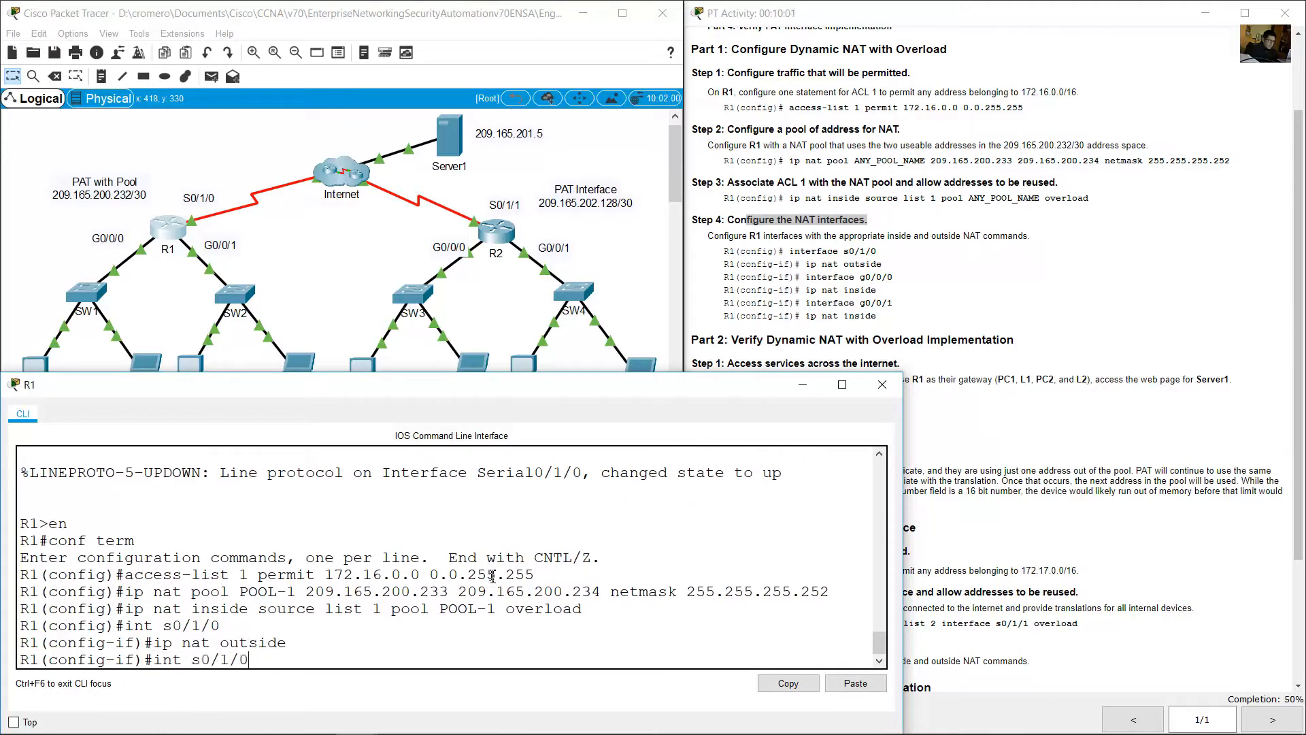
pyautogui.press('BackSpace')
pyautogui.write('0')
pyautogui.press('Left')
pyautogui.press('Left')
pyautogui.press('BackSpace')
pyautogui.press('BackSpace')
pyautogui.write('g0')
pyautogui.press('Return')
pyautogui.write('ip nat outside')
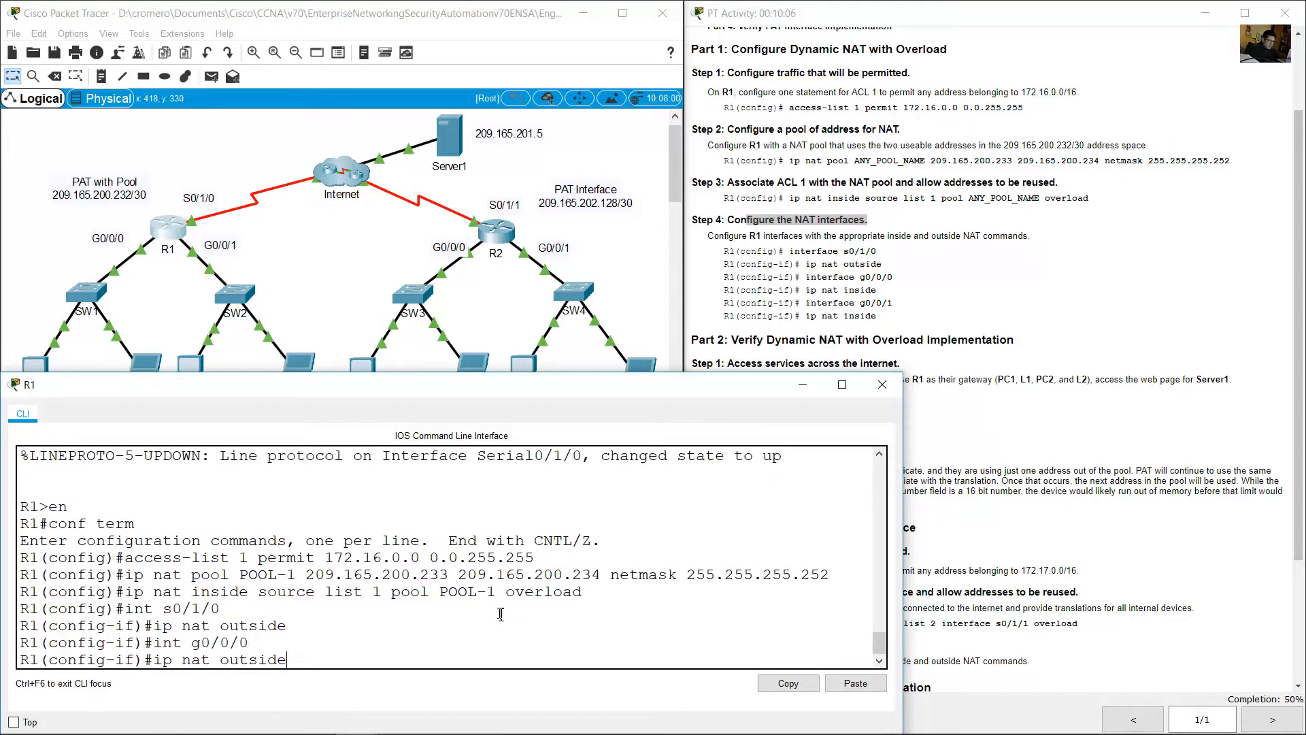
pyautogui.press('BackSpace')
pyautogui.press('BackSpace')
pyautogui.press('BackSpace')
pyautogui.write('in')
pyautogui.press('Return')
pyautogui.write('ip nat inside')
# Configure R1's interface g0/0/1 as NAT inside and exit to global configuration mode
pyautogui.press('Up')
pyautogui.press('Up')
pyautogui.press('BackSpace')
pyautogui.write('1')
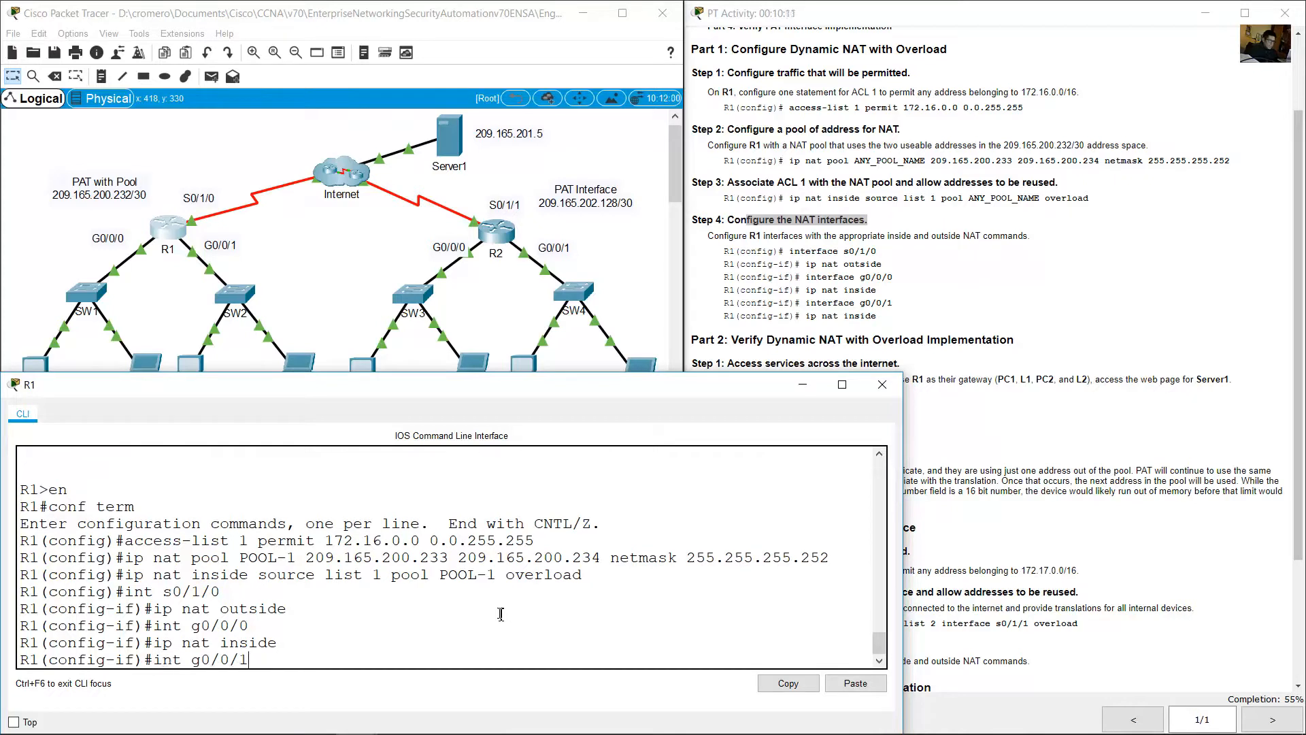
pyautogui.press('Return')
pyautogui.write('ip nat inside')
pyautogui.press('Return')
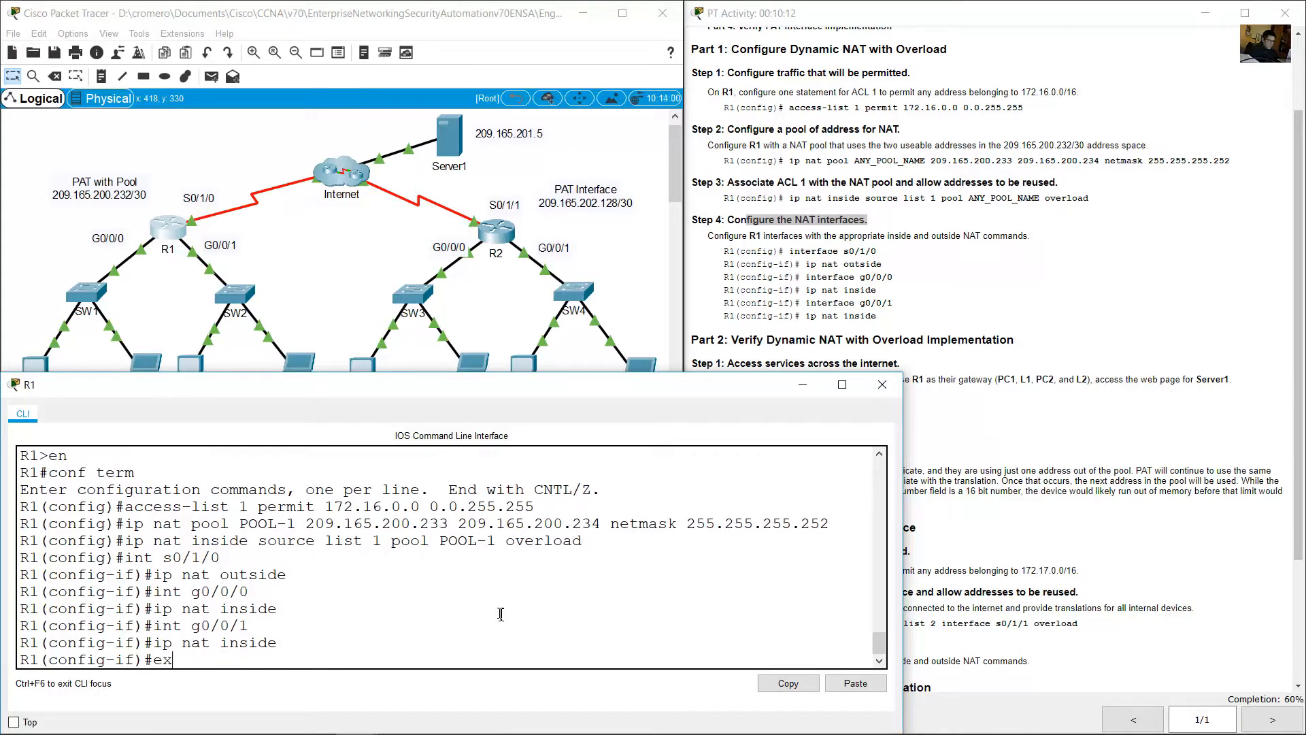
pyautogui.press('Return')
# Examine the Part 2 Step 1 instructions on accessing services across the internet, including which PCs use R1 as their gateway
pyautogui.click(1065, 362)
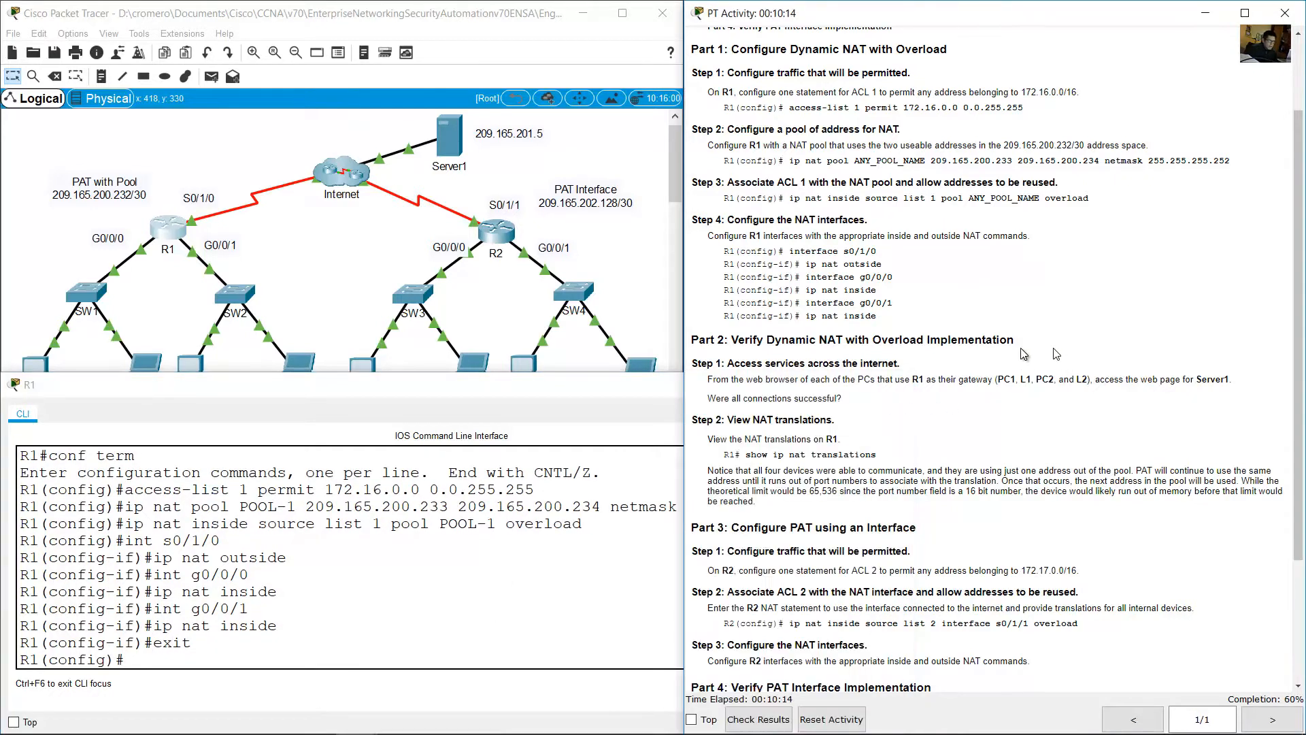
pyautogui.scroll(-3, 757, 362)
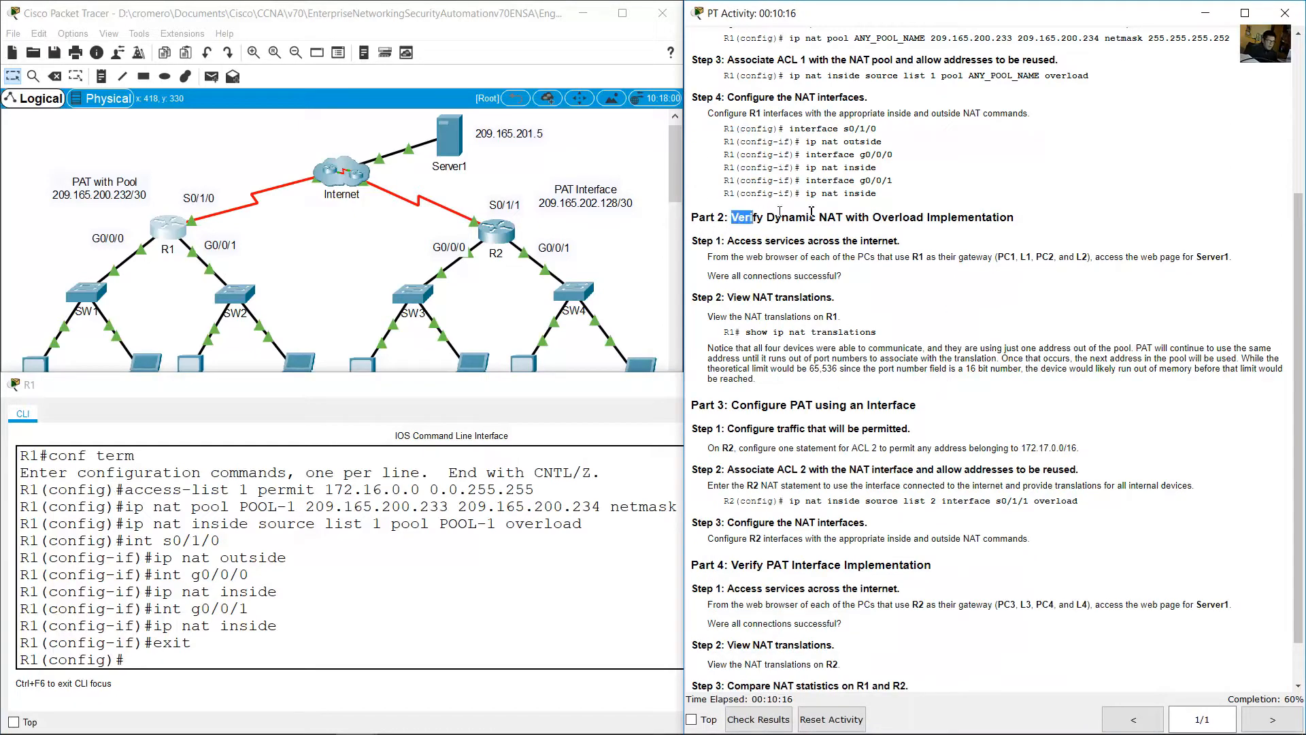
pyautogui.moveTo(732, 217); pyautogui.dragTo(861, 214)
pyautogui.scroll(-1, 863, 213)
pyautogui.click(836, 163)
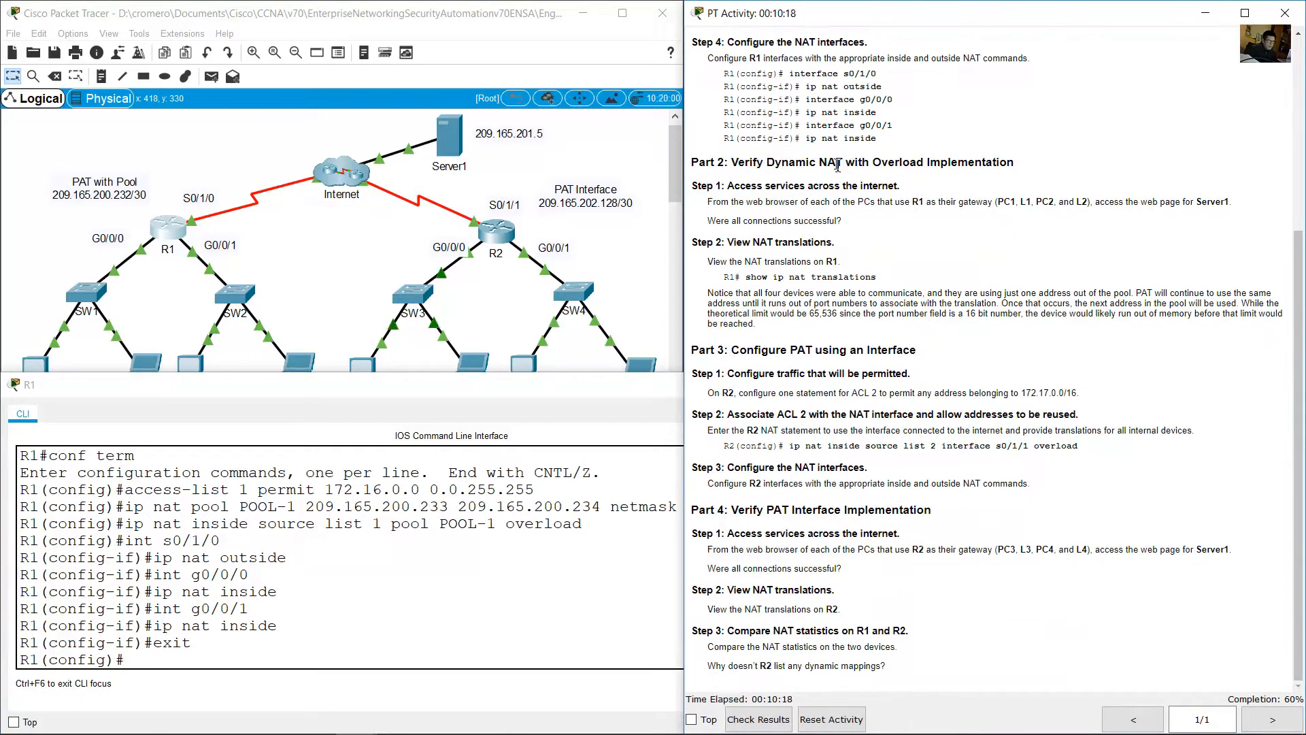
pyautogui.moveTo(751, 163); pyautogui.dragTo(939, 166)
pyautogui.moveTo(737, 189); pyautogui.dragTo(898, 186)
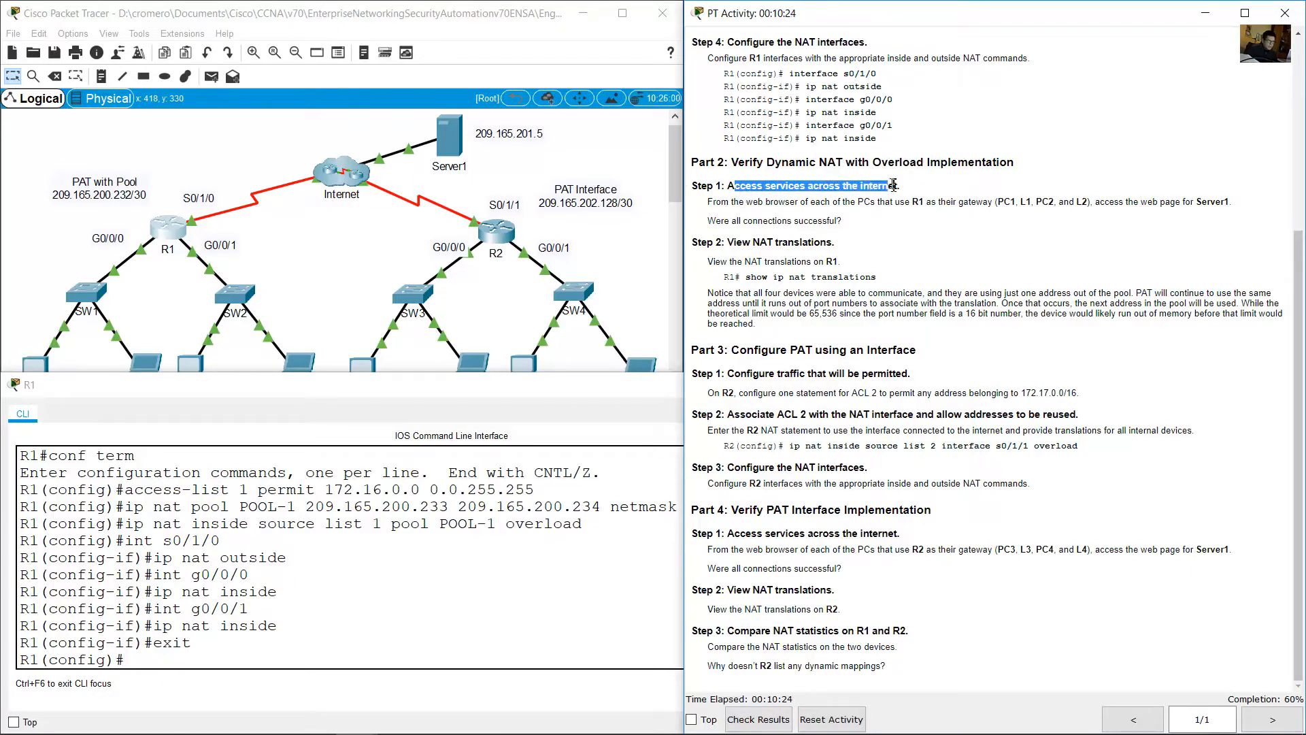
pyautogui.moveTo(716, 201); pyautogui.dragTo(923, 202)
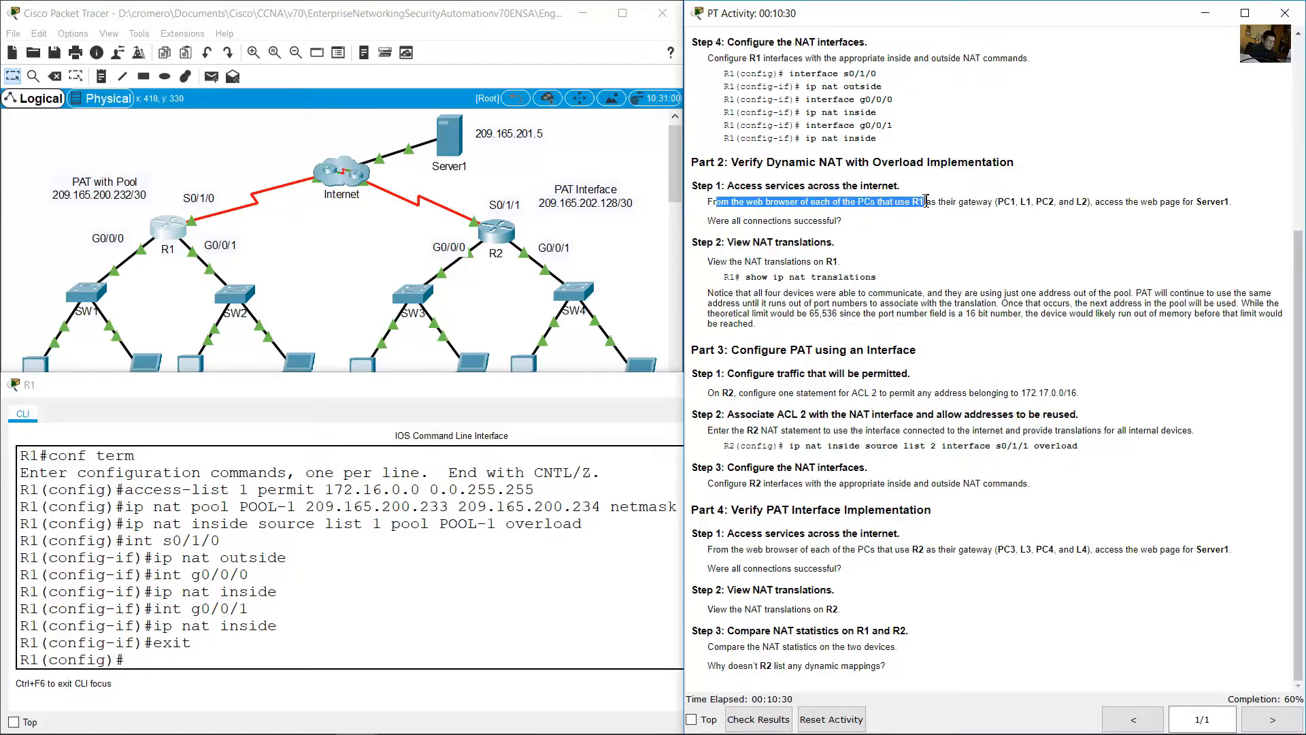
pyautogui.click(916, 234)
pyautogui.moveTo(1004, 202); pyautogui.dragTo(1089, 201)
# Locate PC1, L1, PC2 and L2 in the topology, plus Server1 and its address for the web page test
pyautogui.click(343, 236)
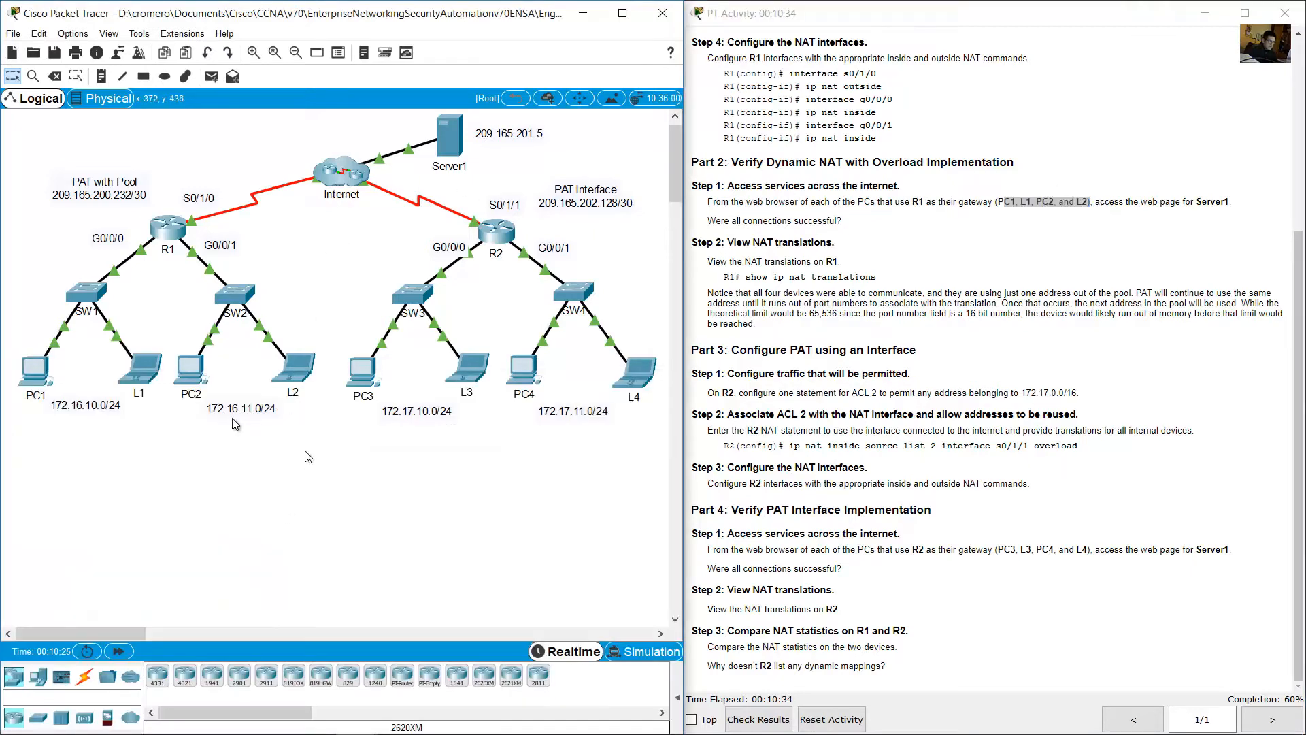
pyautogui.moveTo(306, 452); pyautogui.dragTo(17, 359)
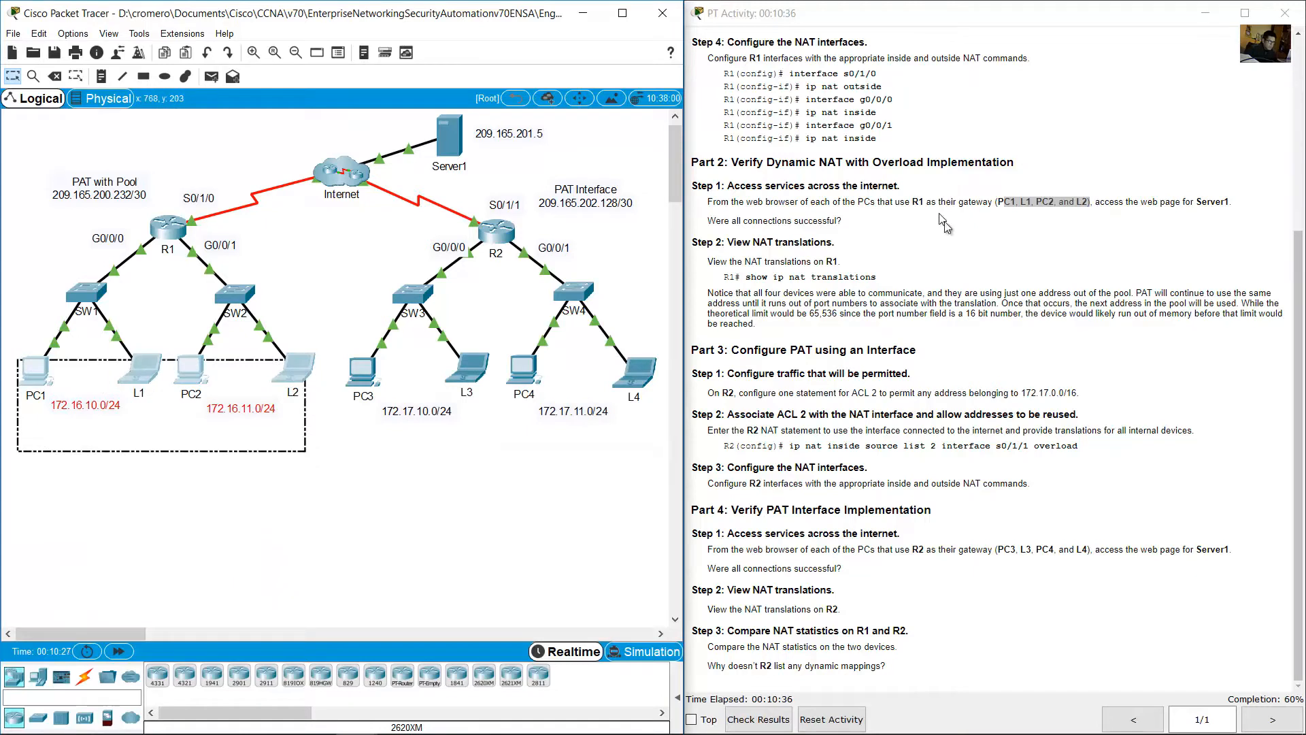
pyautogui.click(1171, 230)
pyautogui.moveTo(1128, 201); pyautogui.dragTo(1242, 207)
pyautogui.click(534, 168)
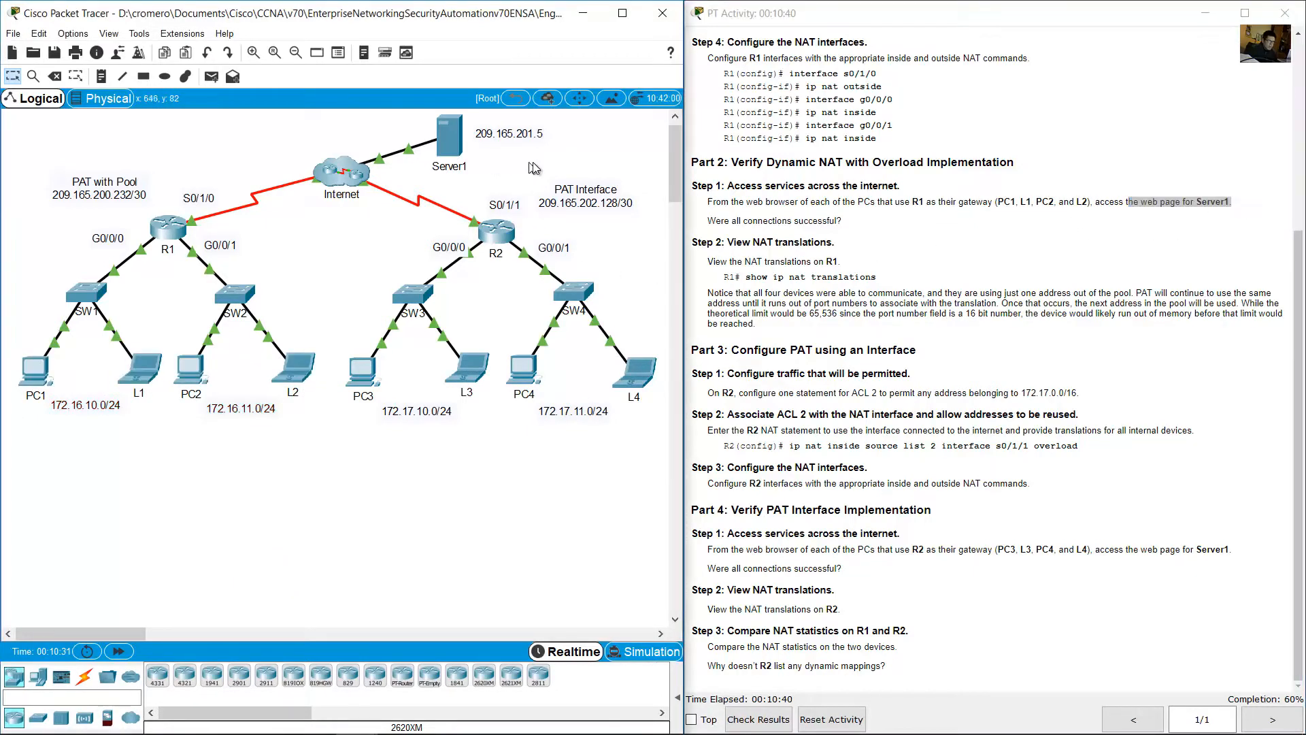
pyautogui.moveTo(446, 136); pyautogui.dragTo(445, 137)
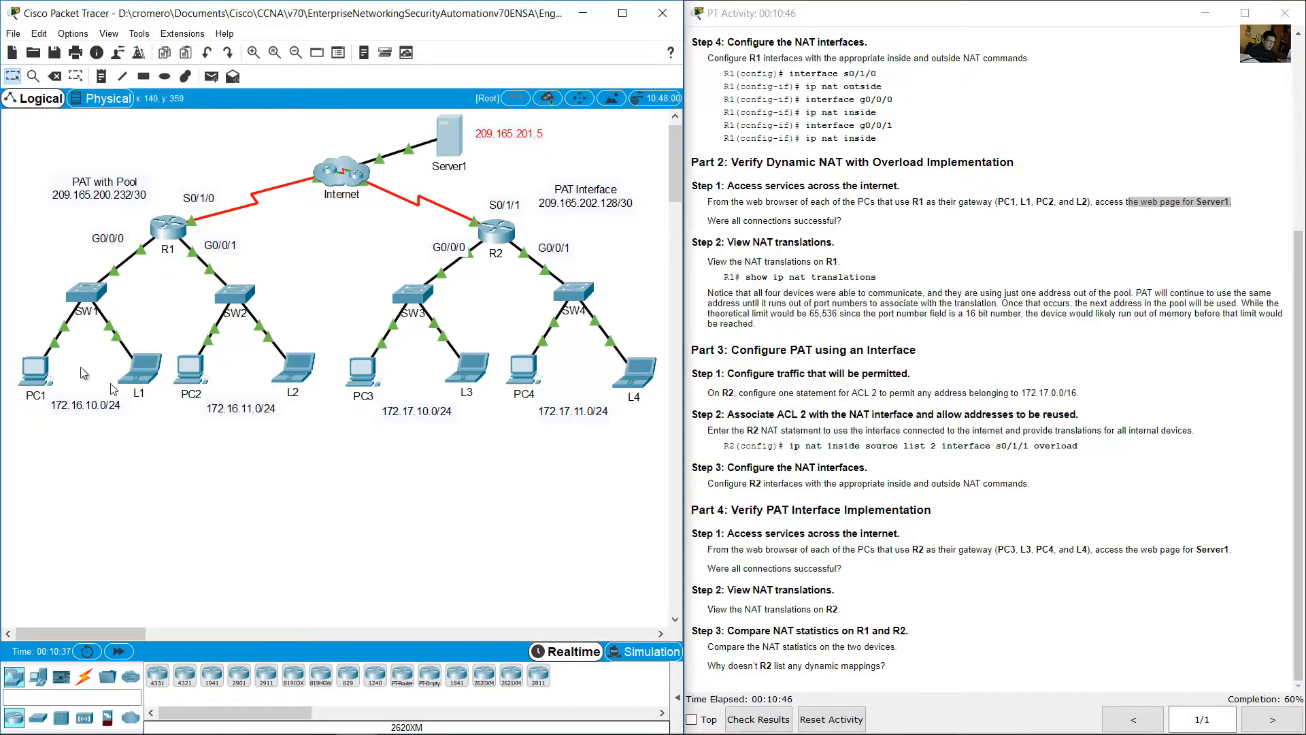
# Load Server1's web page at 209.165.201.5 in PC1's web browser
pyautogui.click(32, 368)
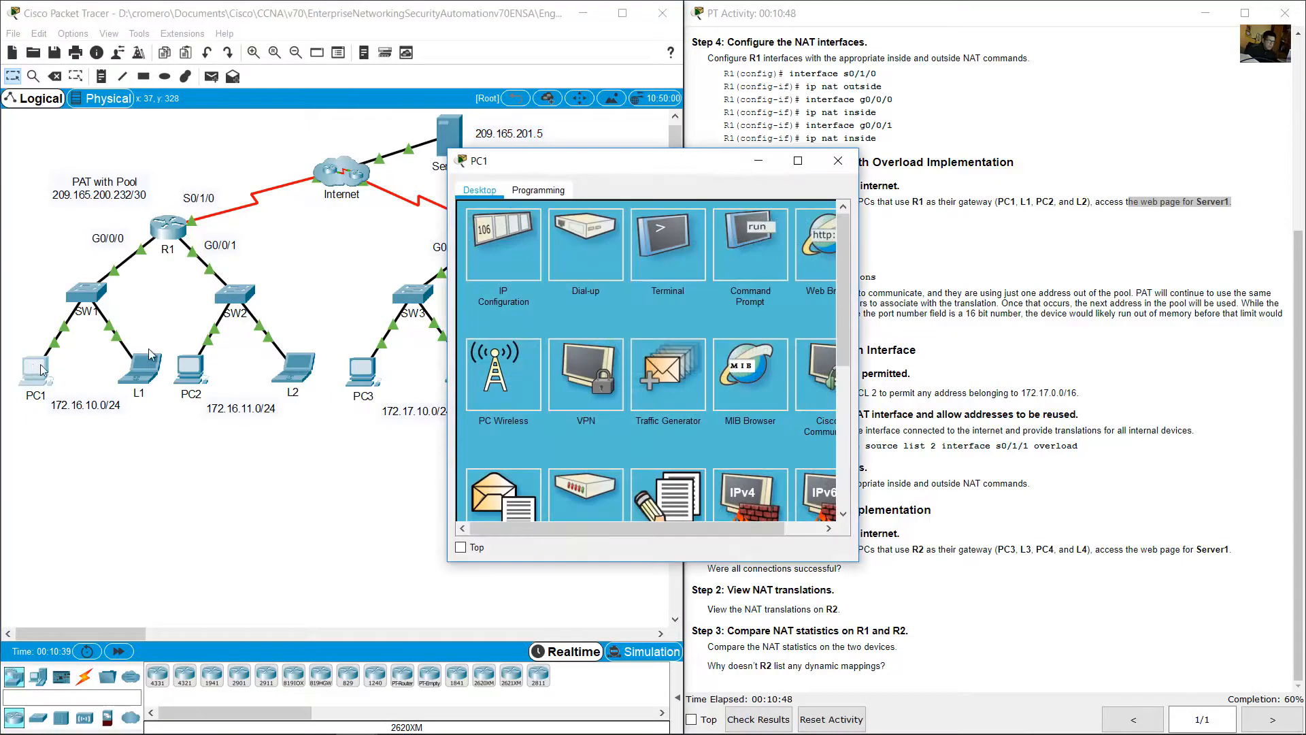
pyautogui.moveTo(551, 115); pyautogui.dragTo(138, 336)
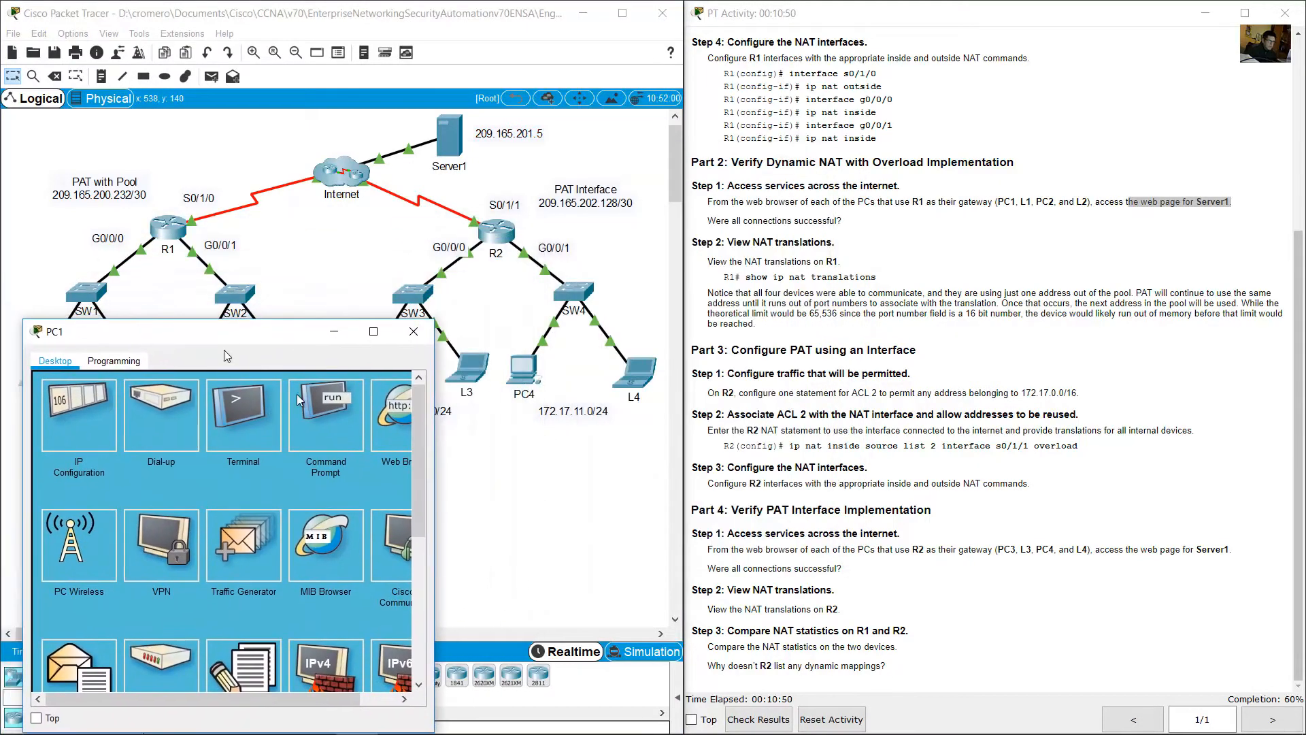
pyautogui.moveTo(439, 416); pyautogui.dragTo(650, 419)
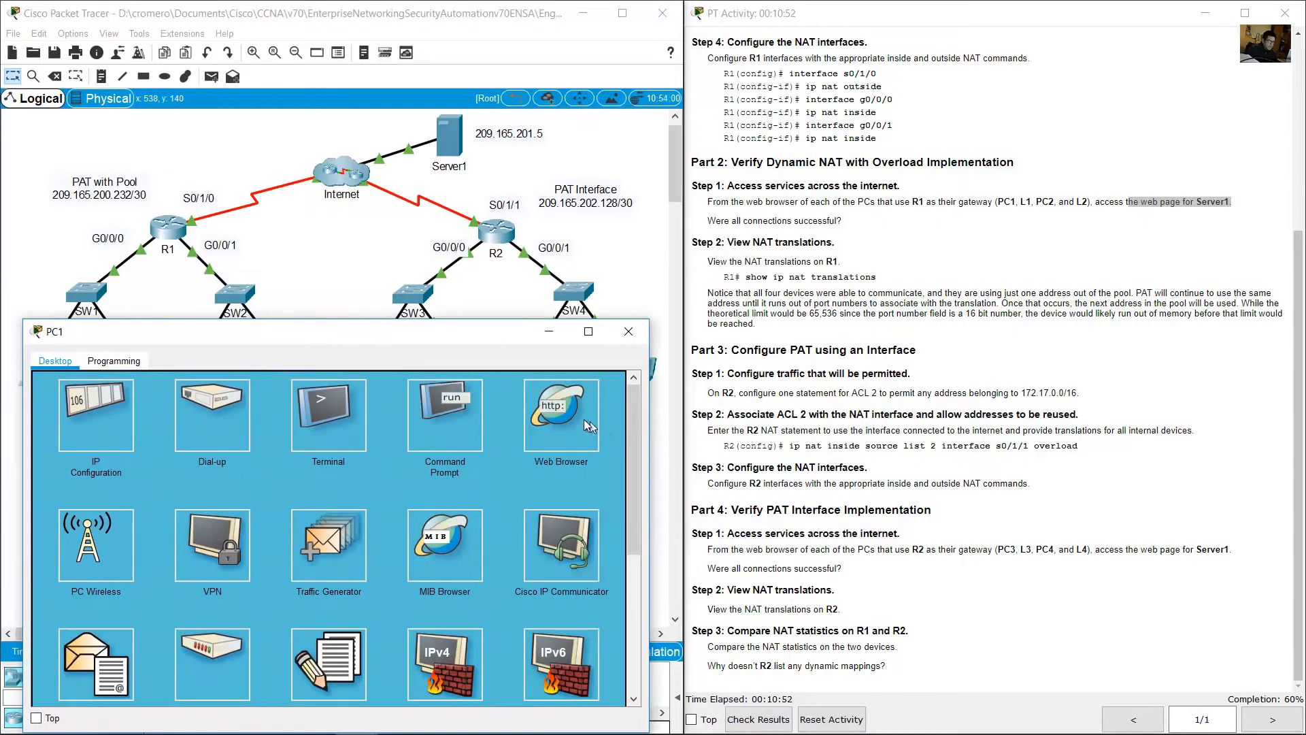
pyautogui.click(423, 395)
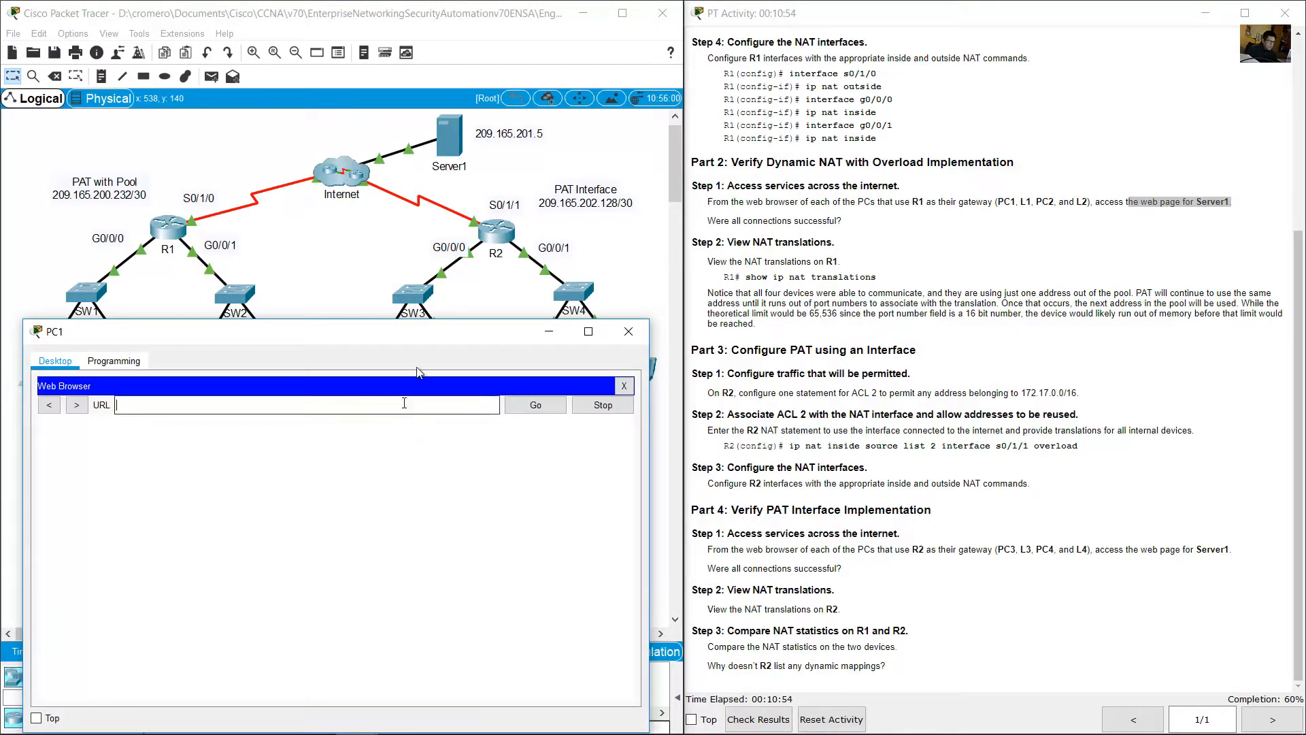
pyautogui.click(500, 149)
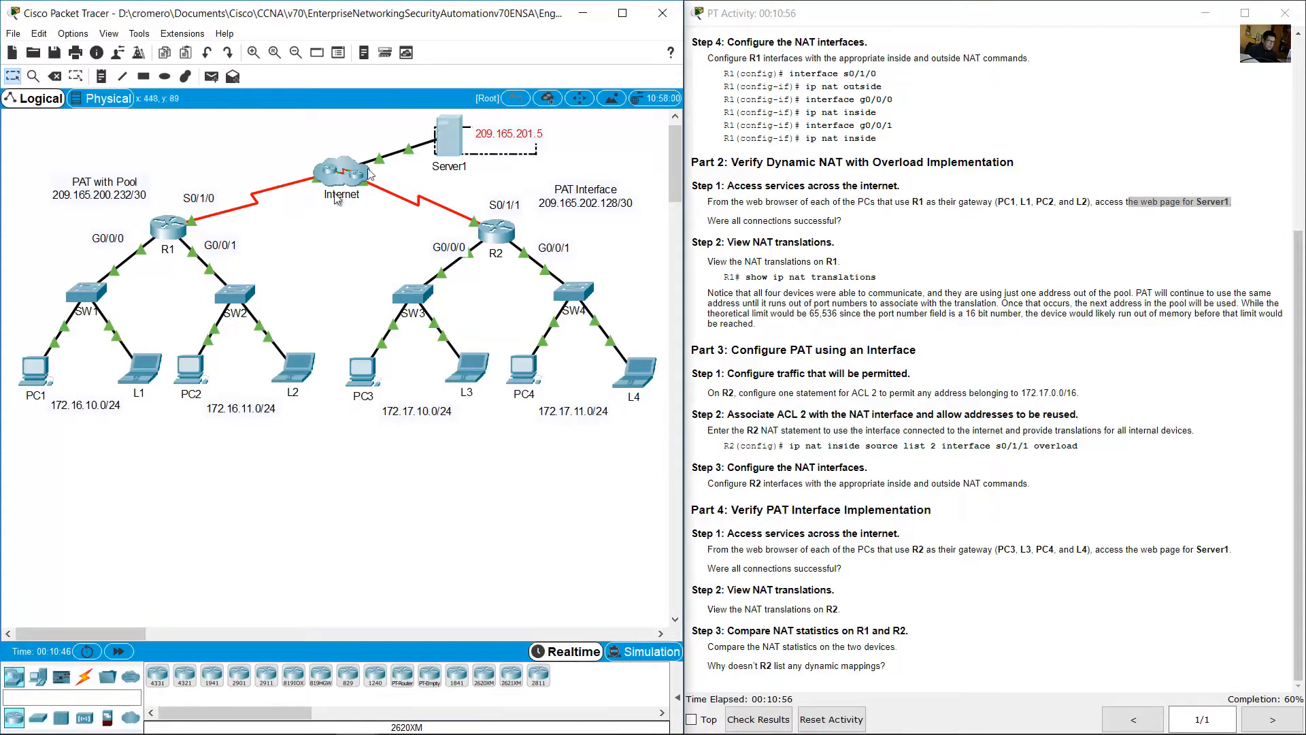
pyautogui.click(43, 377)
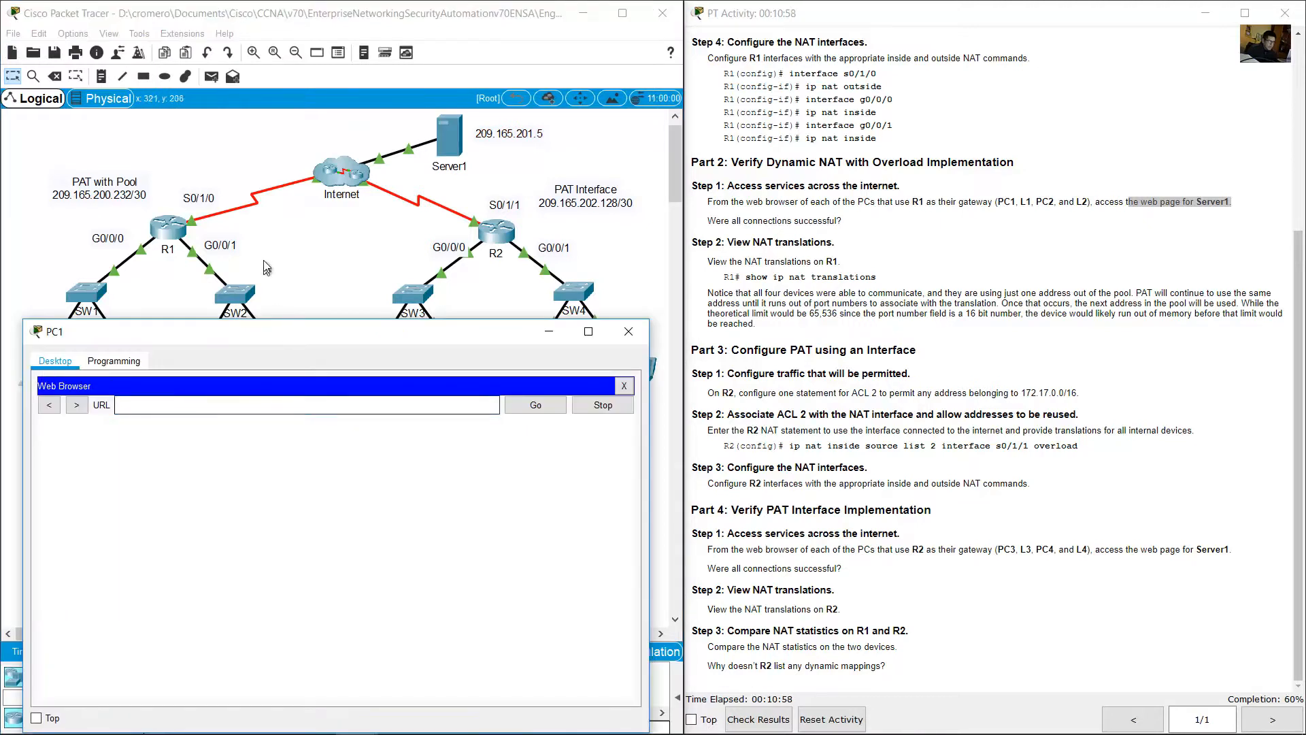
pyautogui.write('209.165.201.5')
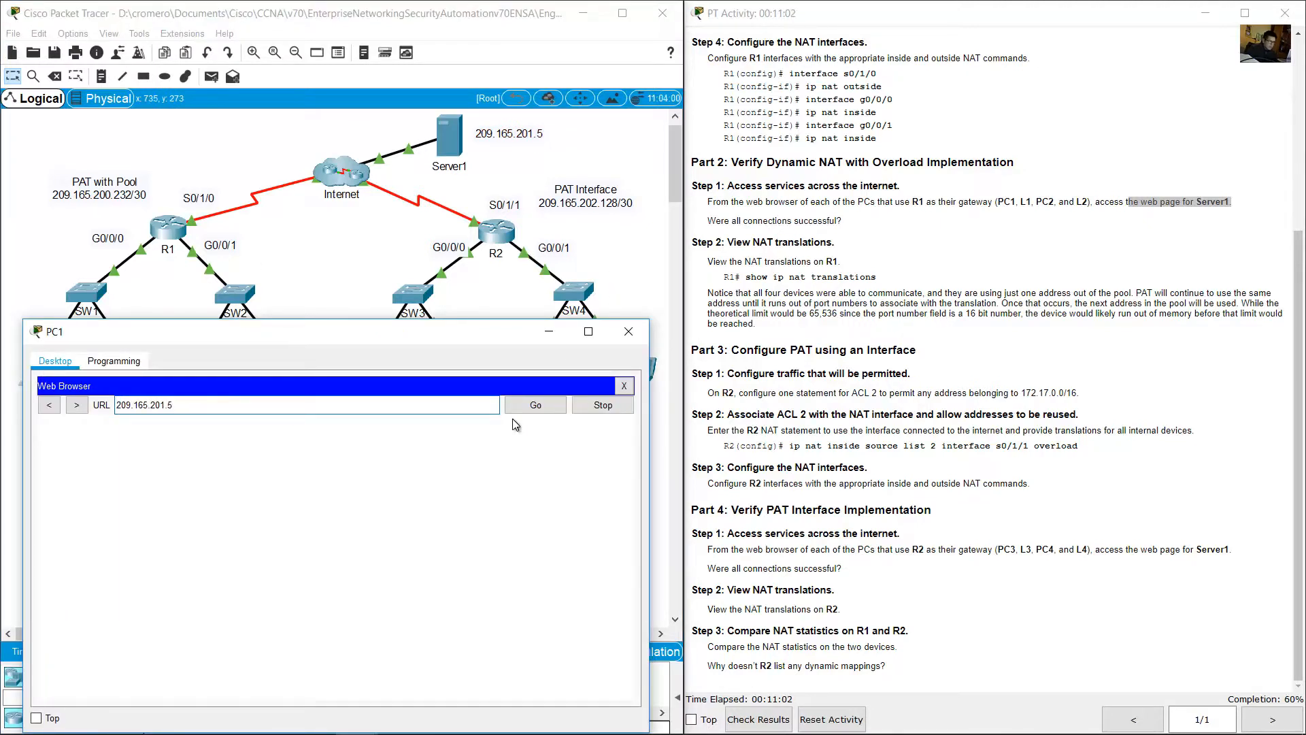
pyautogui.click(529, 403)
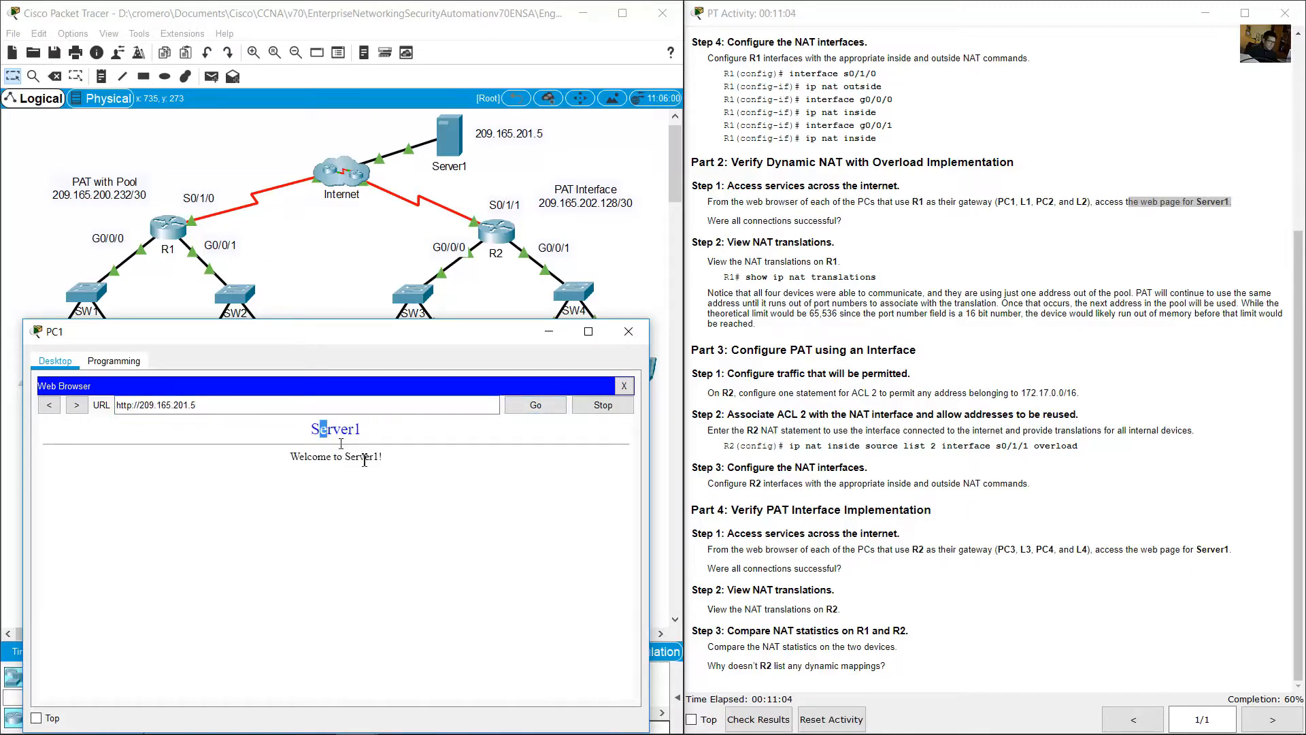
pyautogui.doubleClick(327, 428)
pyautogui.click(325, 312)
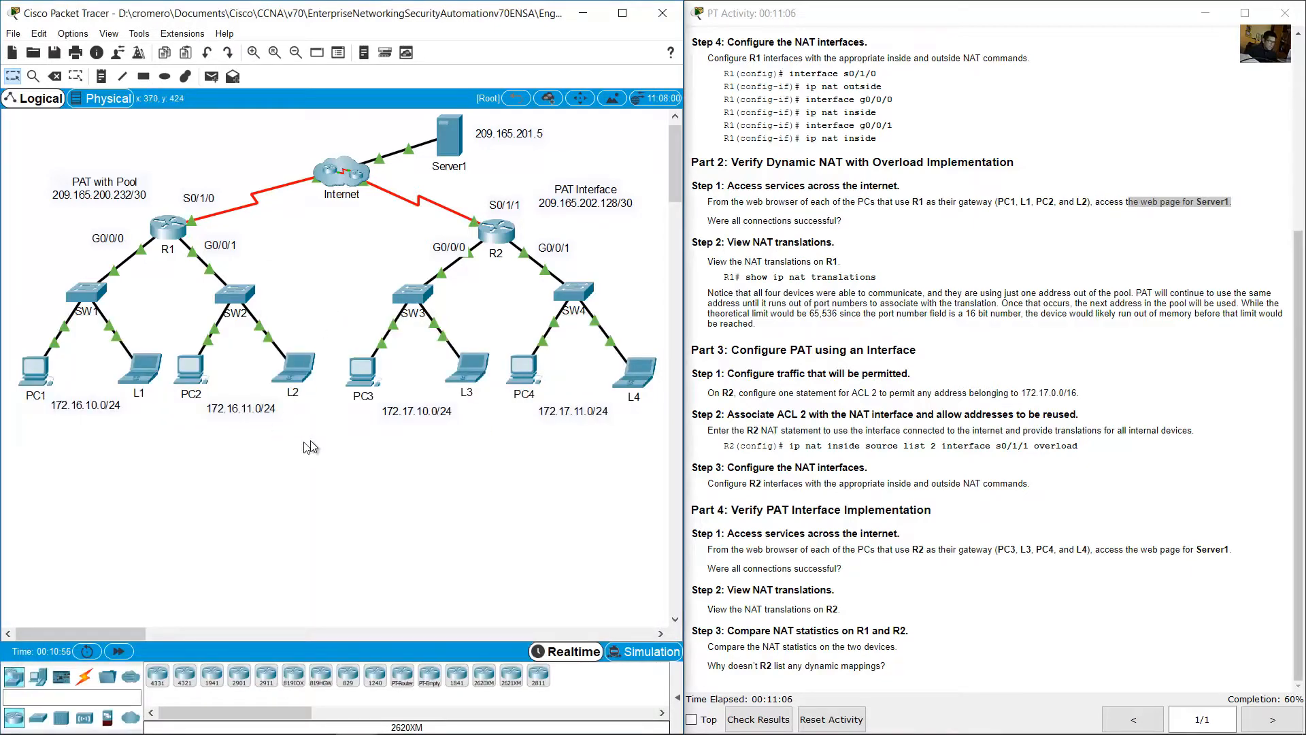
# Load Server1's web page at 209.165.201.5 in L2's web browser
pyautogui.moveTo(314, 440); pyautogui.dragTo(287, 368)
pyautogui.click(294, 372)
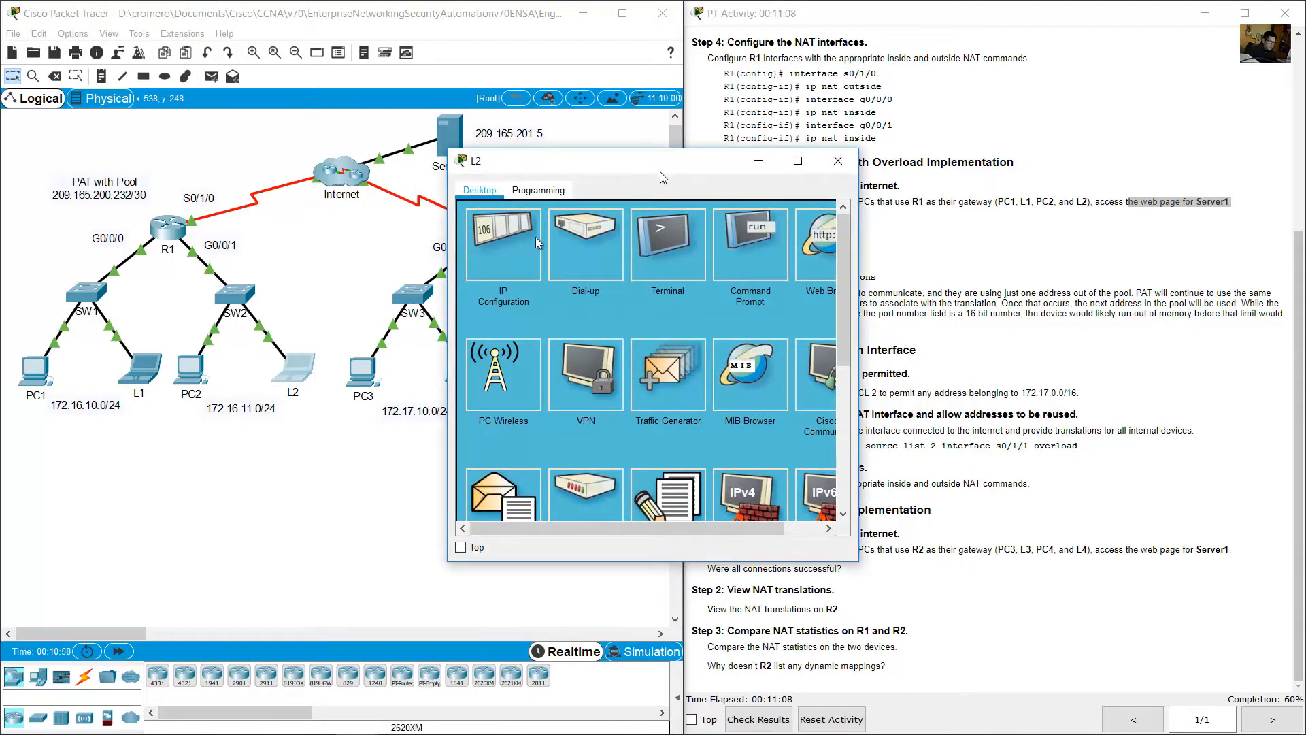
pyautogui.moveTo(661, 168); pyautogui.dragTo(225, 341)
pyautogui.moveTo(422, 394); pyautogui.dragTo(675, 392)
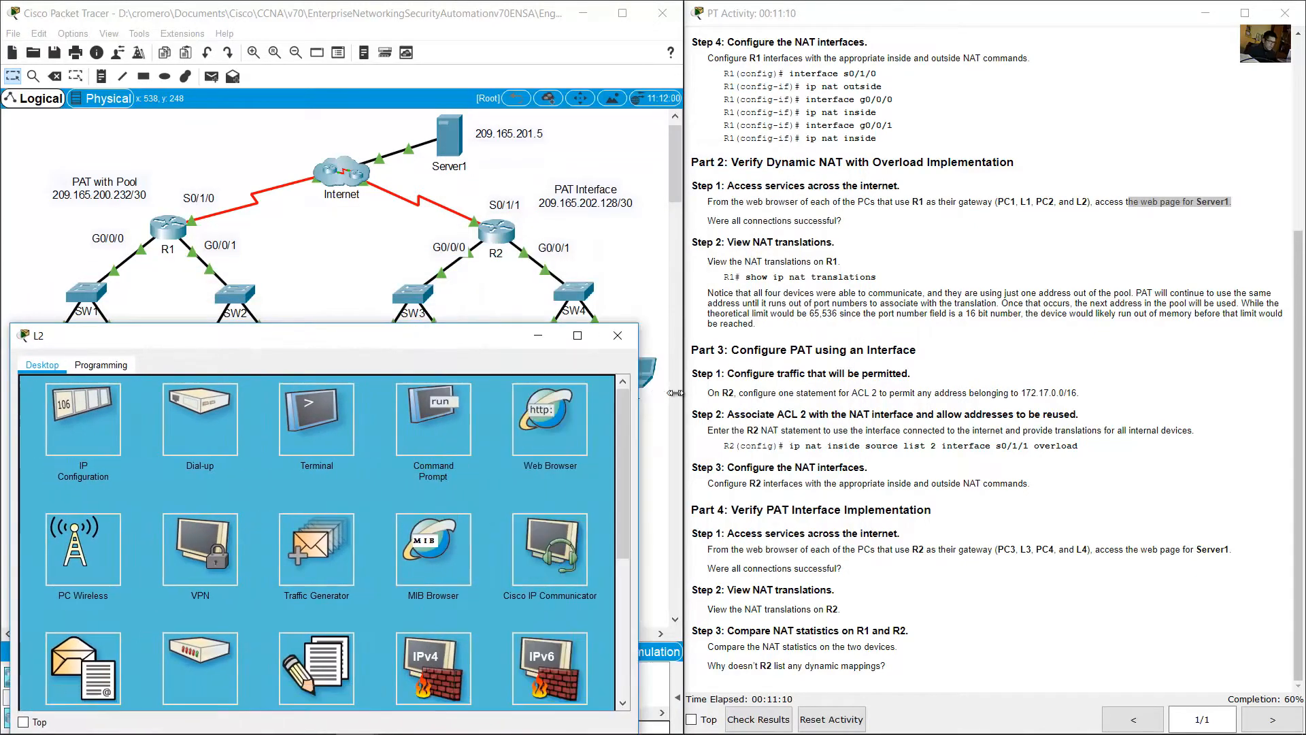
pyautogui.click(592, 421)
pyautogui.click(394, 408)
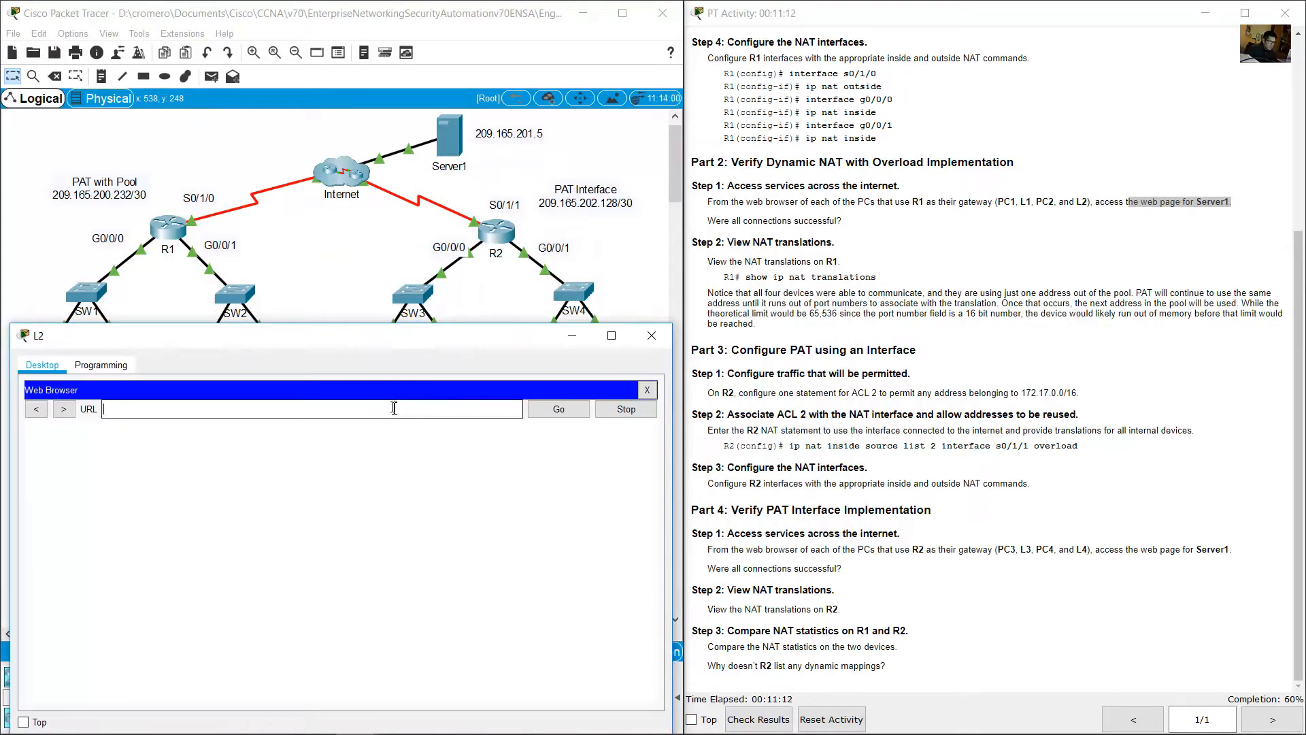
pyautogui.write('209.165.201.5')
pyautogui.click(565, 414)
pyautogui.moveTo(312, 439); pyautogui.dragTo(373, 476)
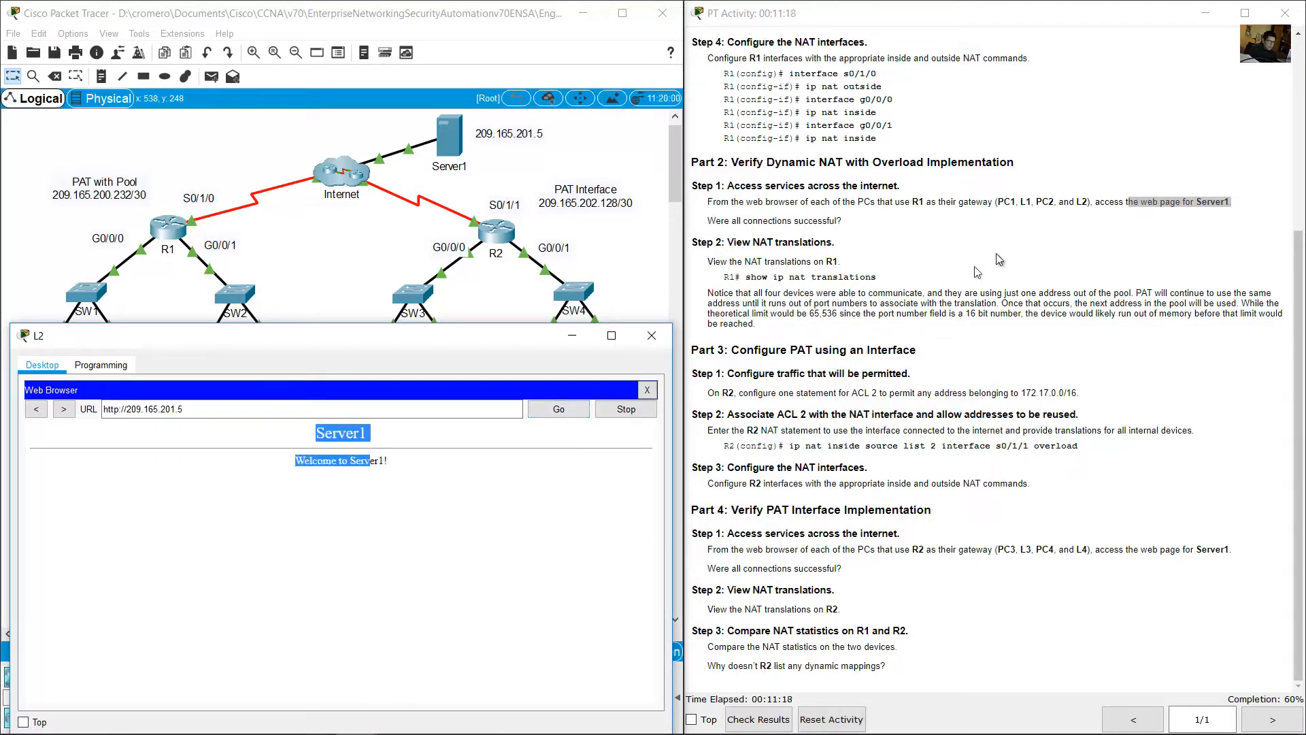
# Examine the Part 2 connection question and the Step 2 instructions for viewing NAT translations on R1
pyautogui.click(1001, 248)
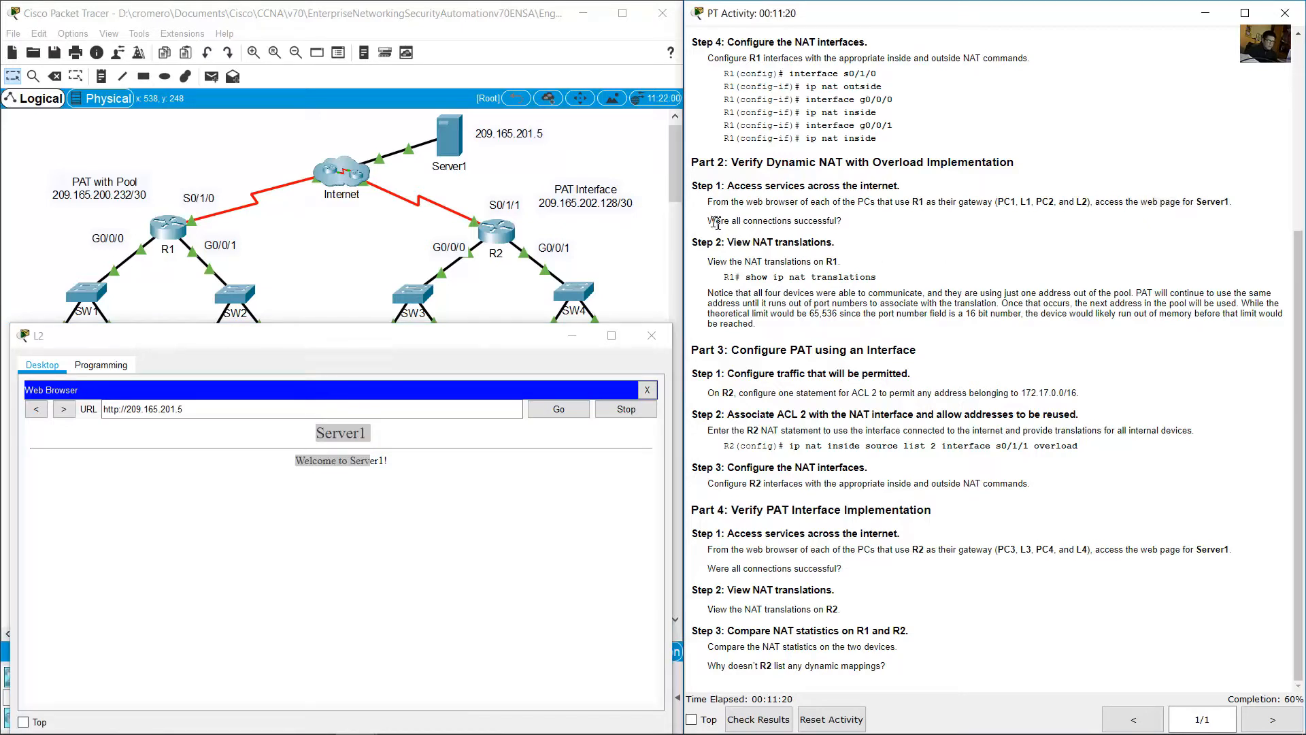
pyautogui.moveTo(708, 221); pyautogui.dragTo(843, 219)
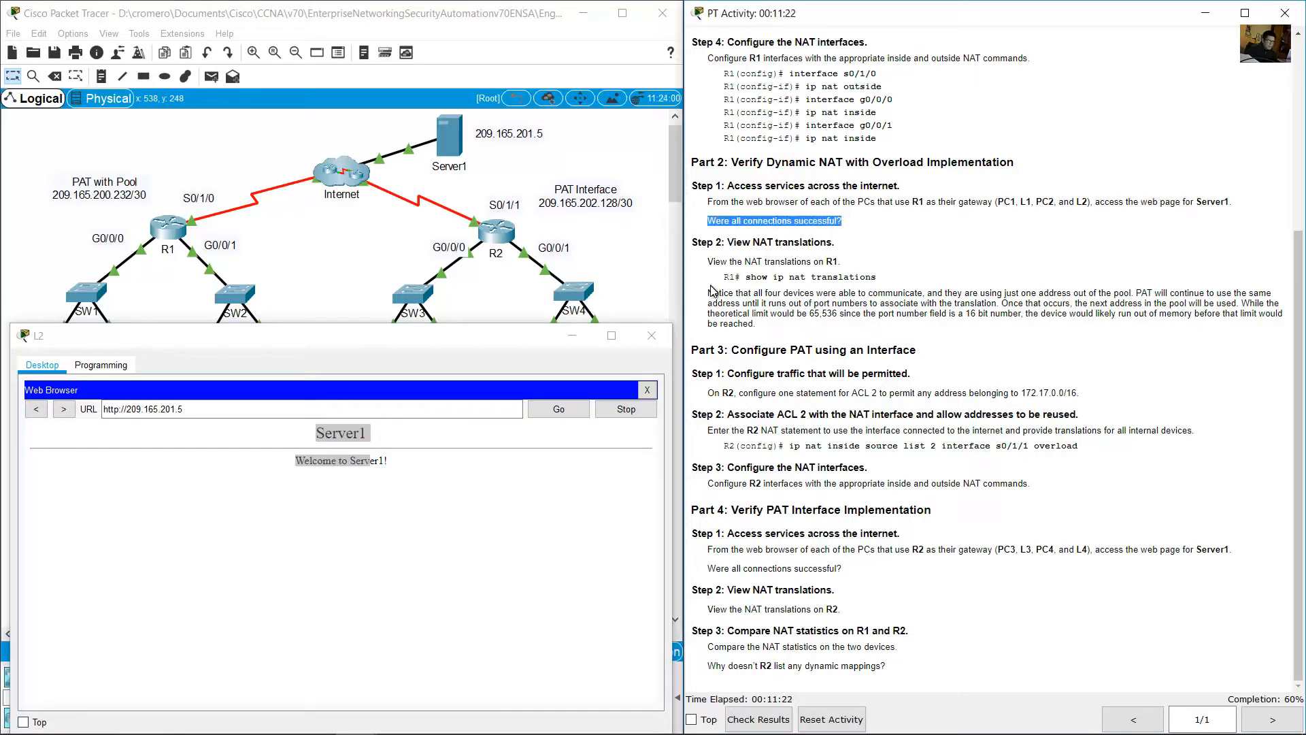
pyautogui.click(875, 300)
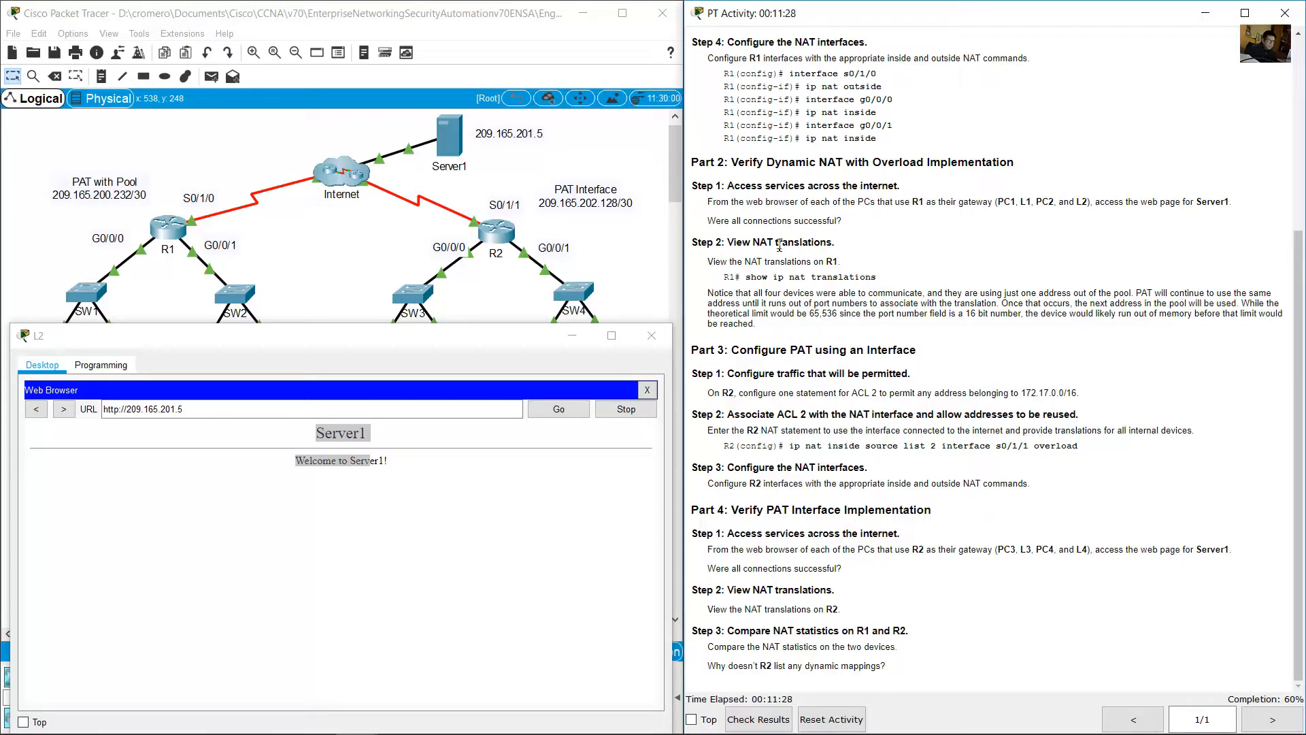
pyautogui.moveTo(733, 239); pyautogui.dragTo(847, 235)
pyautogui.moveTo(708, 262); pyautogui.dragTo(844, 265)
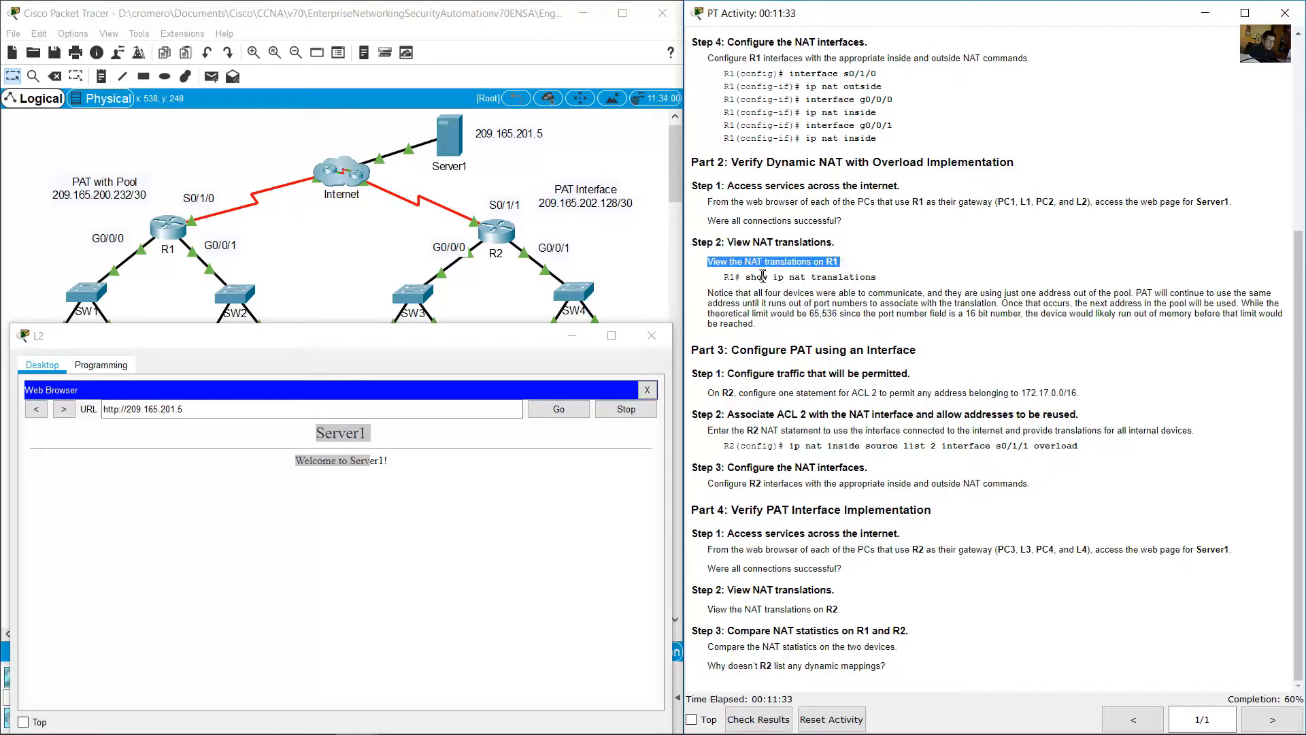
pyautogui.moveTo(763, 277); pyautogui.dragTo(879, 279)
# Return R1 to privileged EXEC mode and display its NAT table with show ip nat translations
pyautogui.click(332, 297)
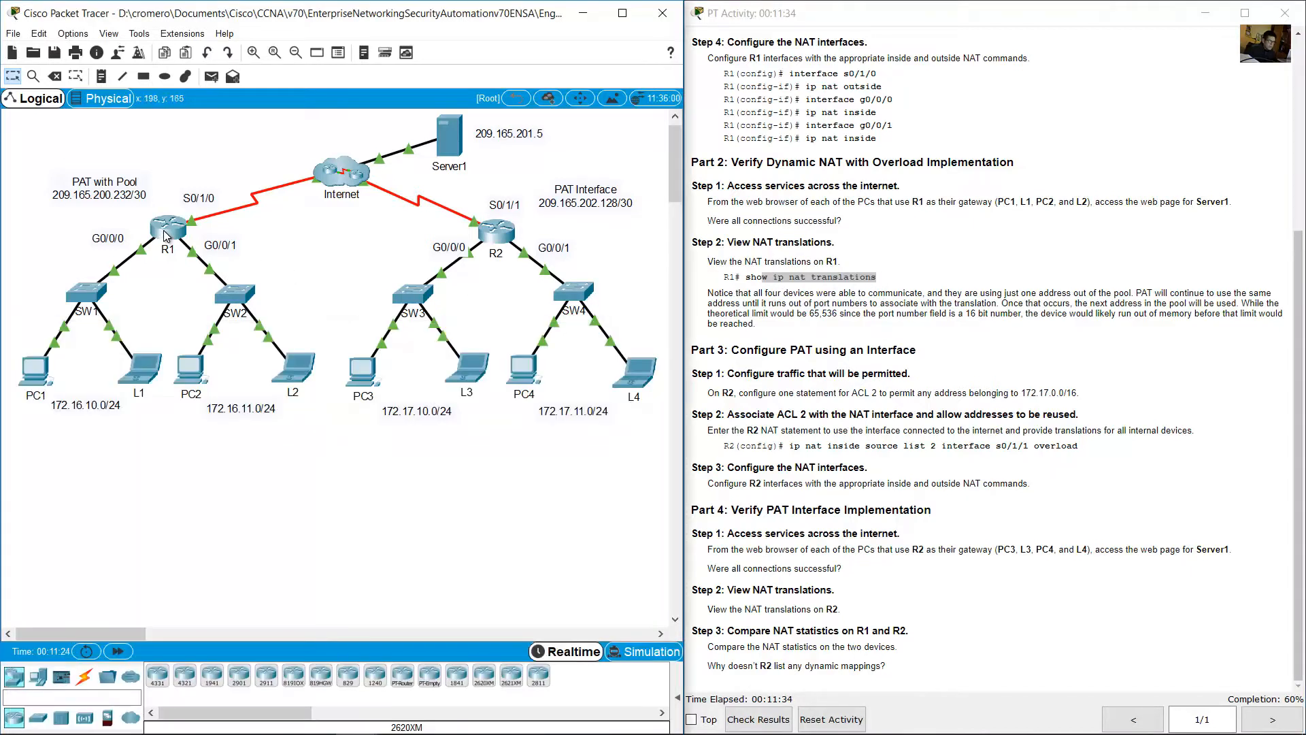
pyautogui.click(167, 228)
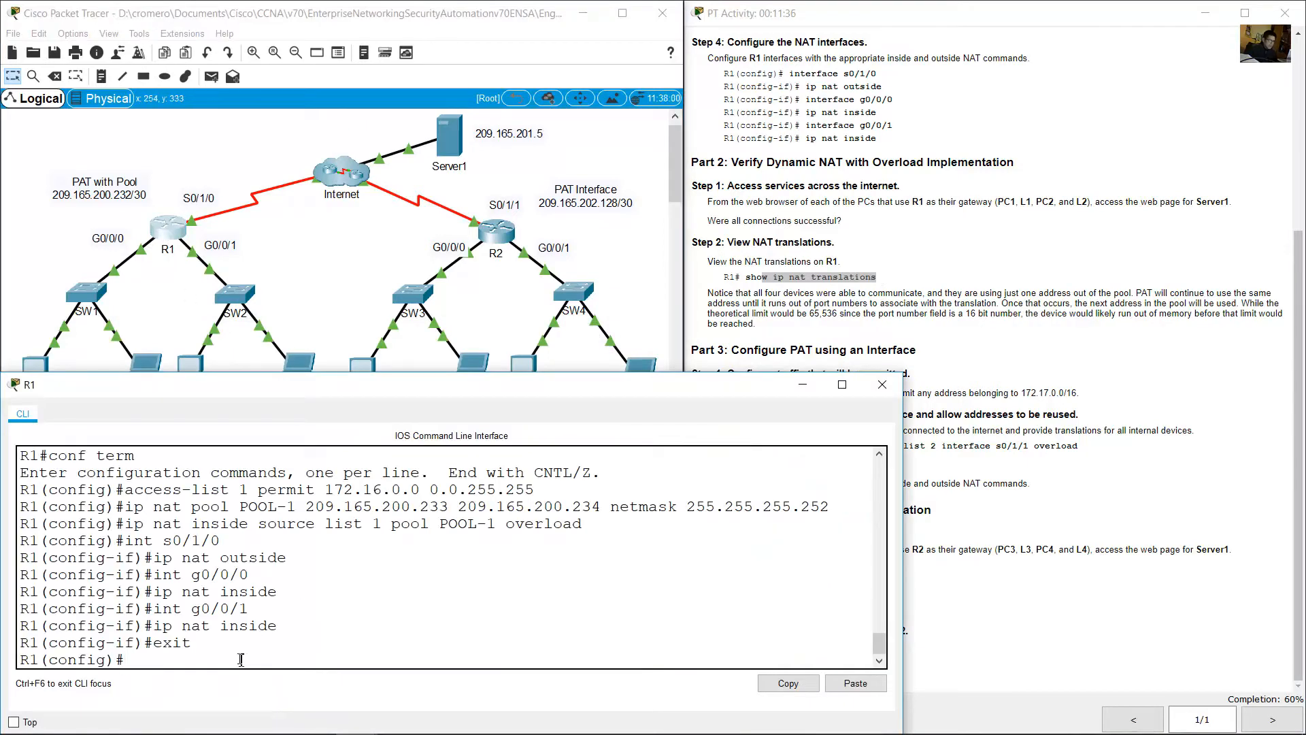
pyautogui.write('end')
pyautogui.press('Return')
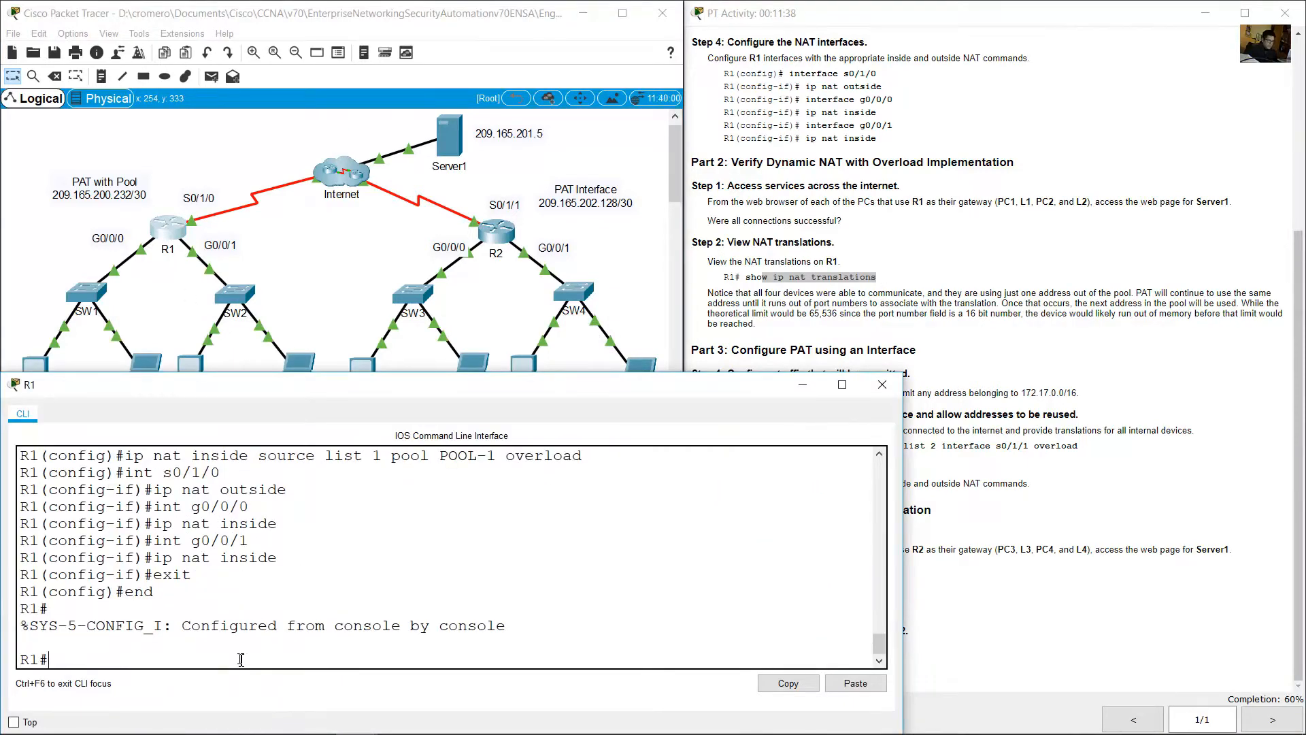
pyautogui.write('show ip nat translations')
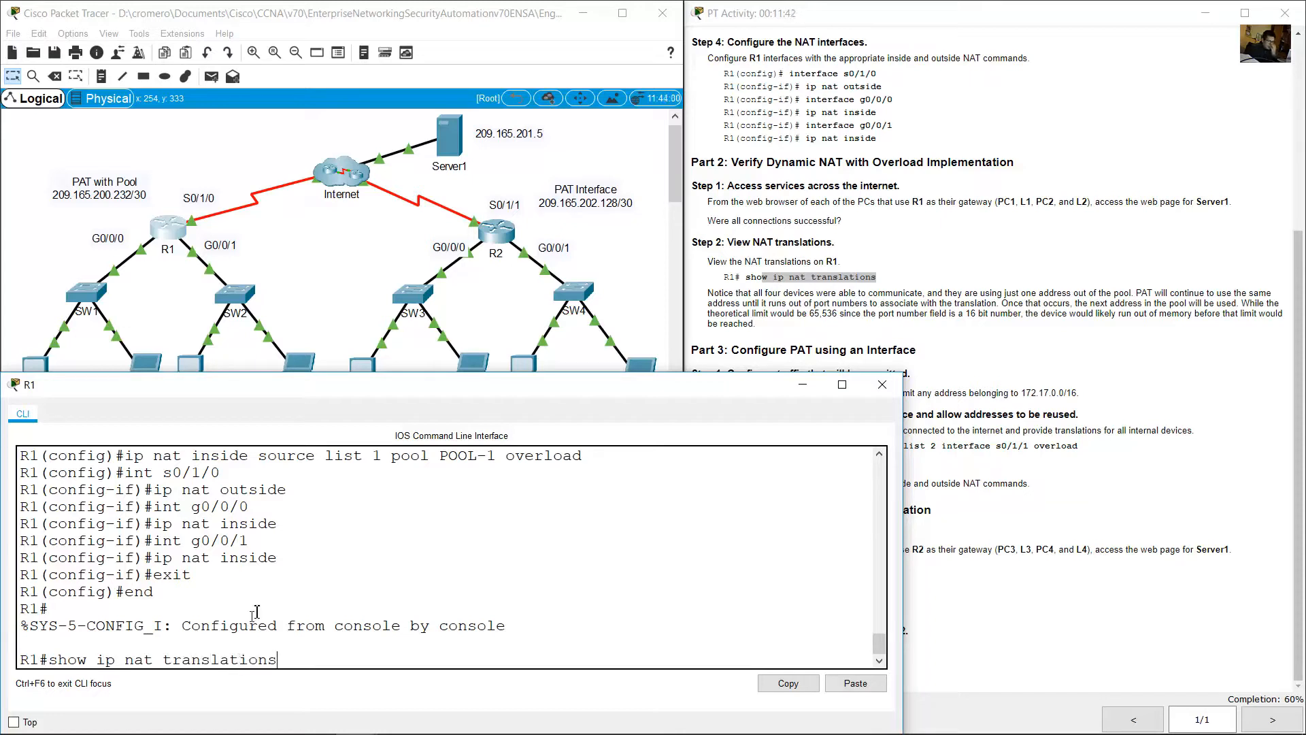
pyautogui.press('Return')
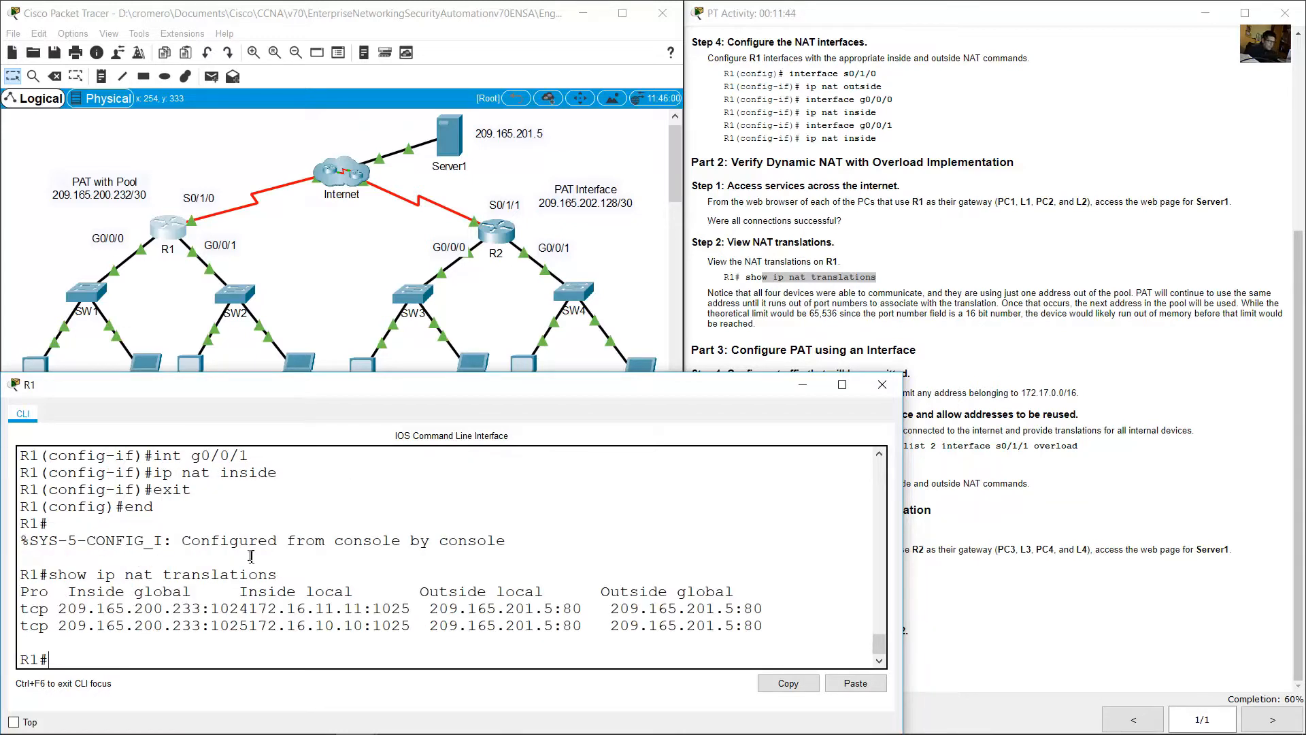
# Compare the inside local address of R1's first NAT translation with the IP address configured on L2
pyautogui.moveTo(250, 607); pyautogui.dragTo(366, 604)
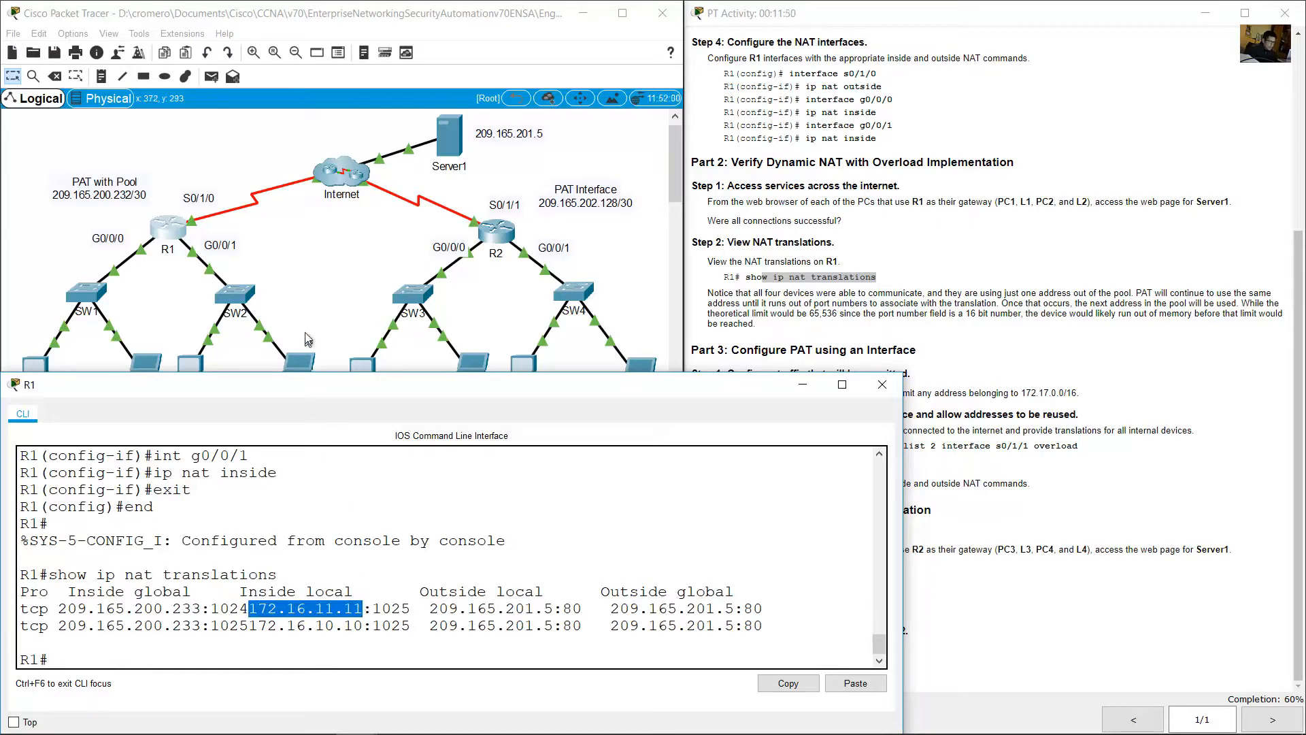
pyautogui.moveTo(239, 592); pyautogui.dragTo(348, 593)
pyautogui.moveTo(249, 609); pyautogui.dragTo(363, 608)
pyautogui.click(299, 284)
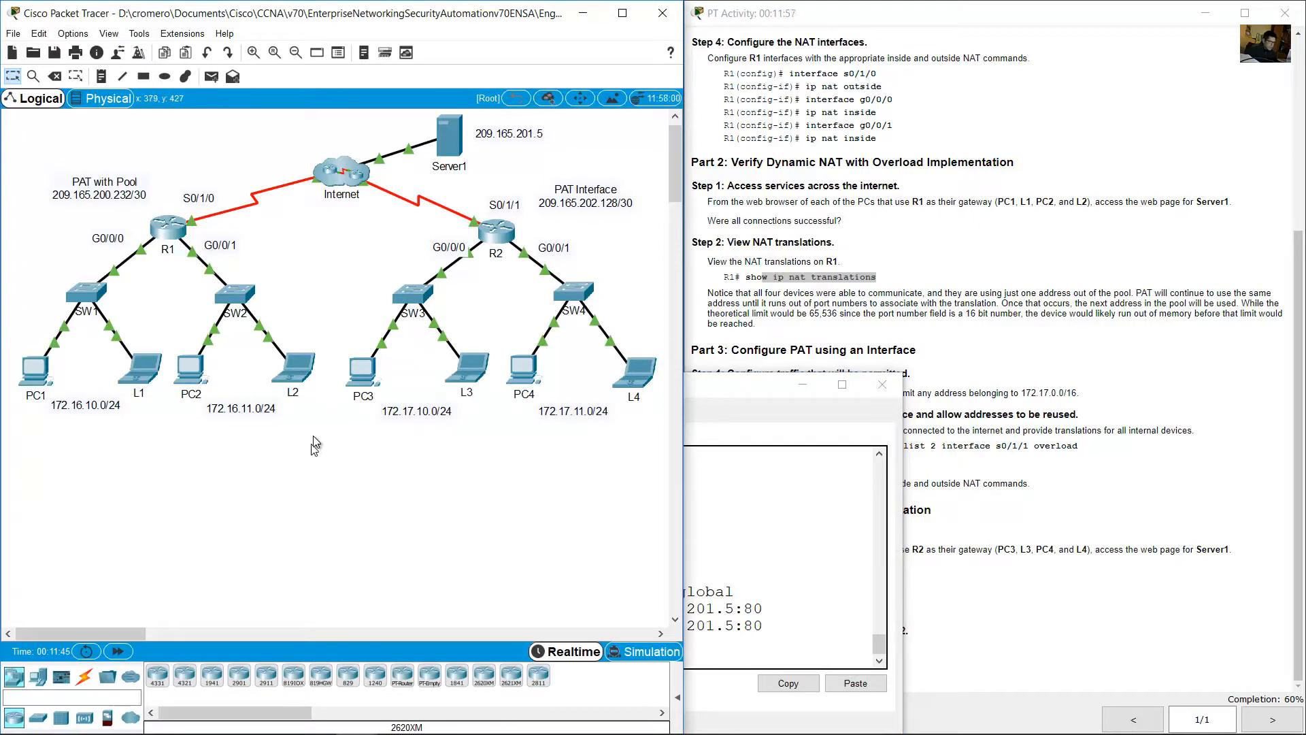
pyautogui.click(289, 374)
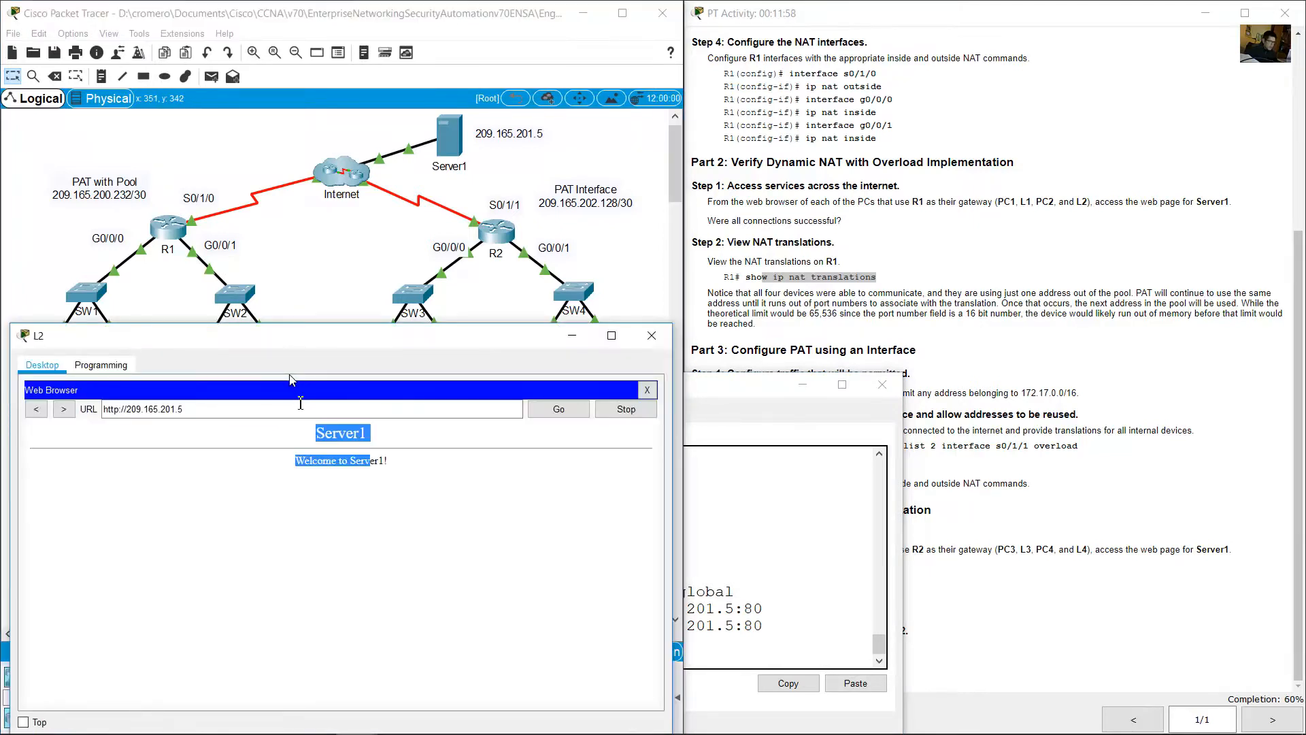
pyautogui.click(647, 389)
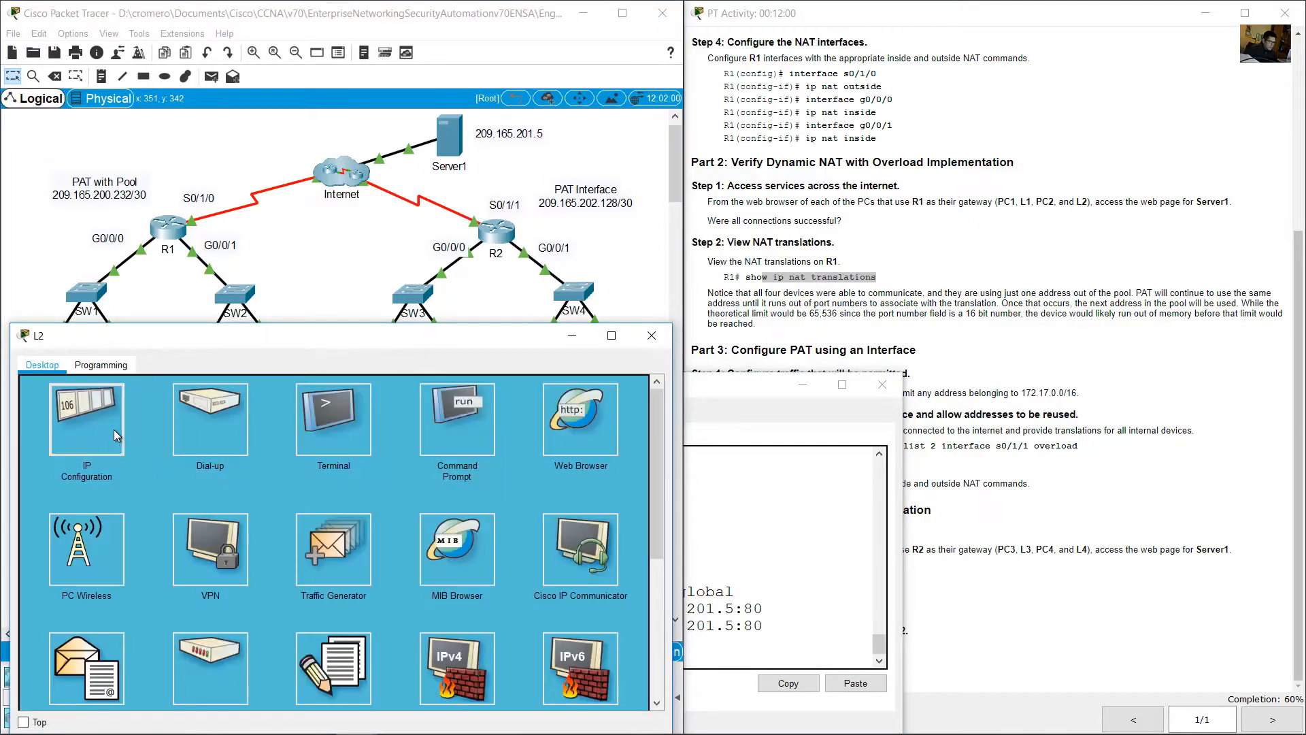
pyautogui.click(116, 436)
pyautogui.moveTo(299, 466); pyautogui.dragTo(236, 466)
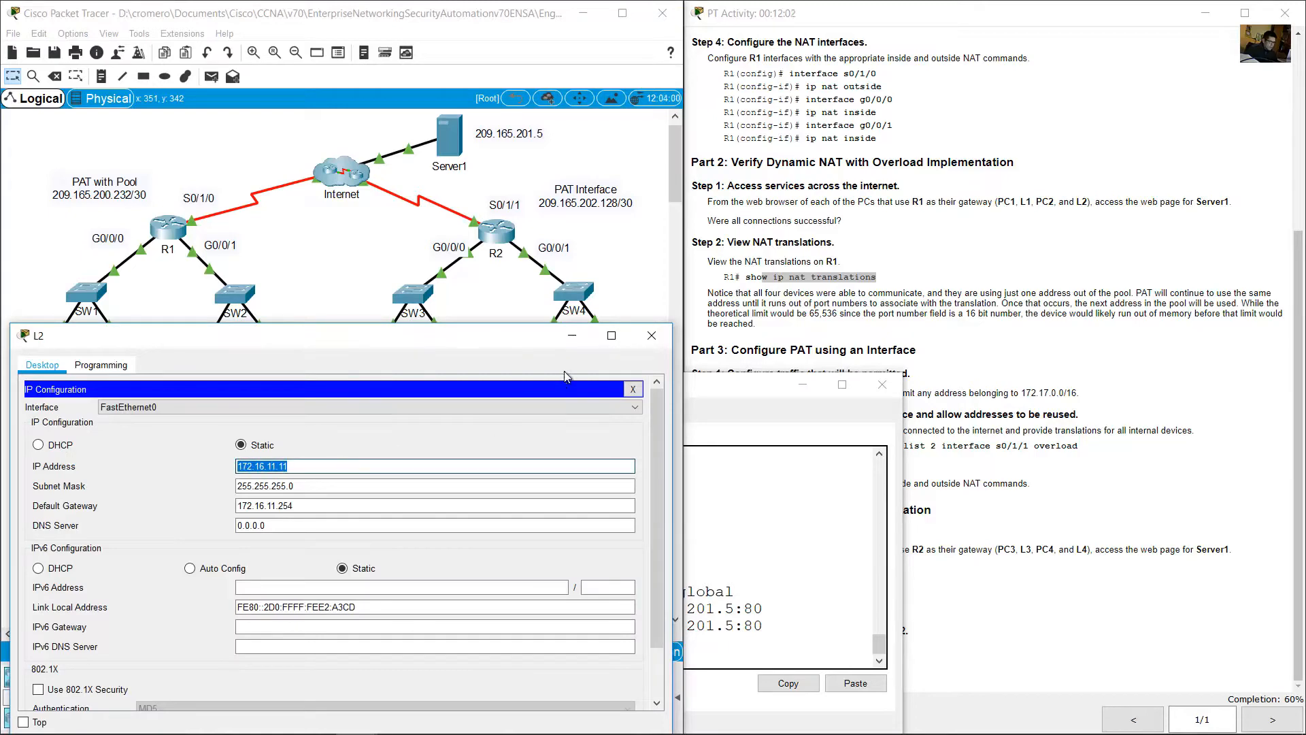
pyautogui.click(572, 336)
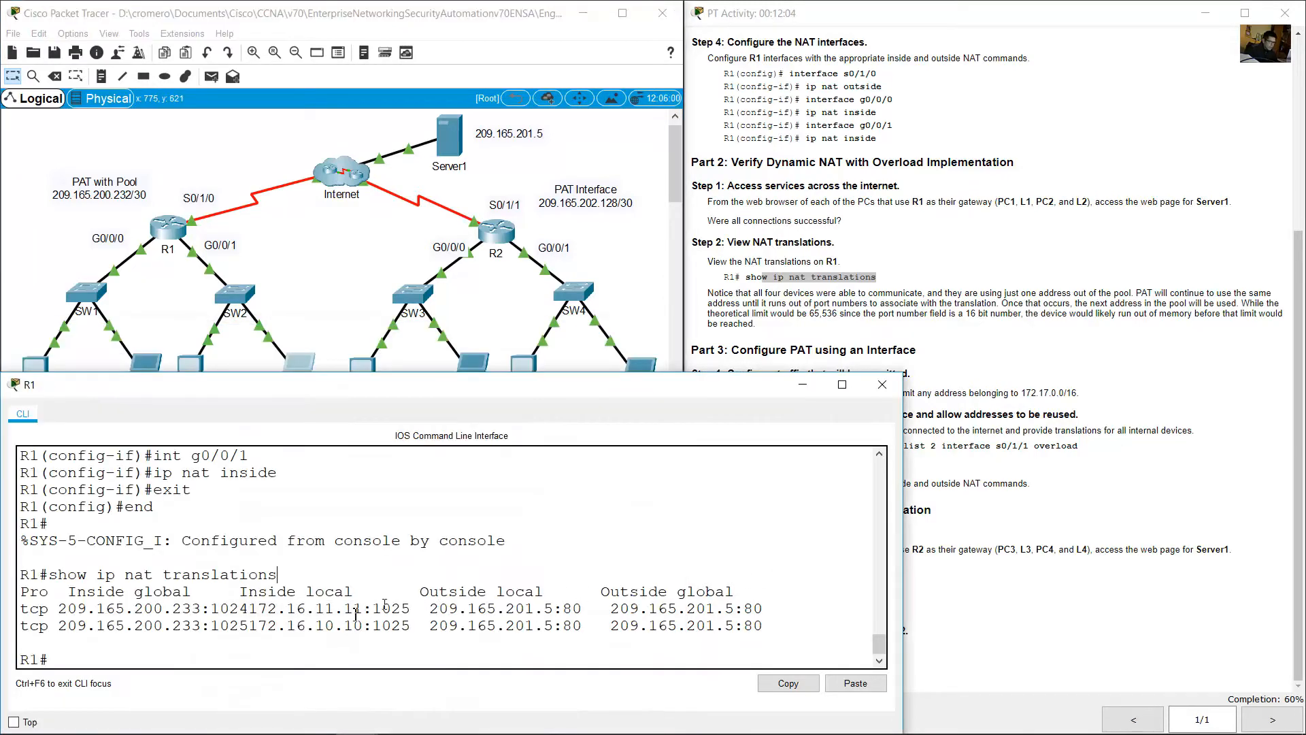
pyautogui.moveTo(250, 607); pyautogui.dragTo(356, 608)
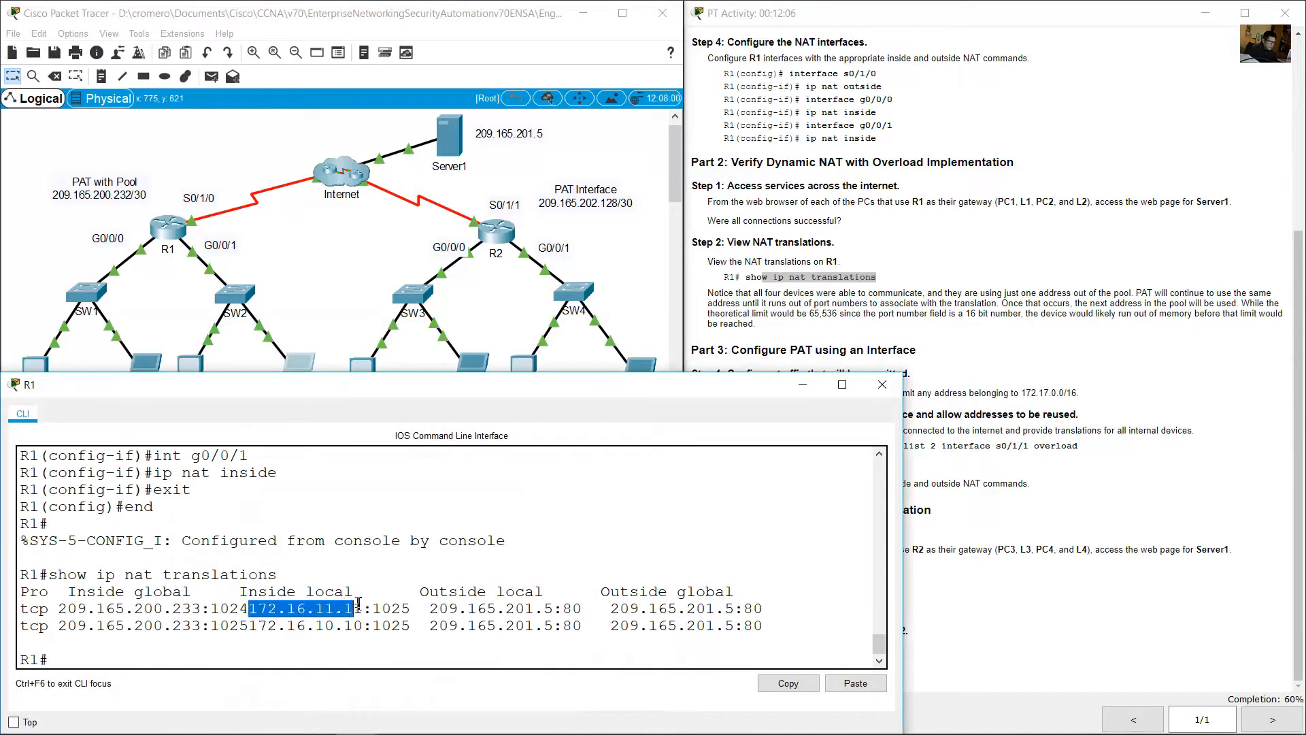
# Compare the first translation's inside global address and port with the PAT pool network labelled near R1
pyautogui.moveTo(61, 608); pyautogui.dragTo(202, 608)
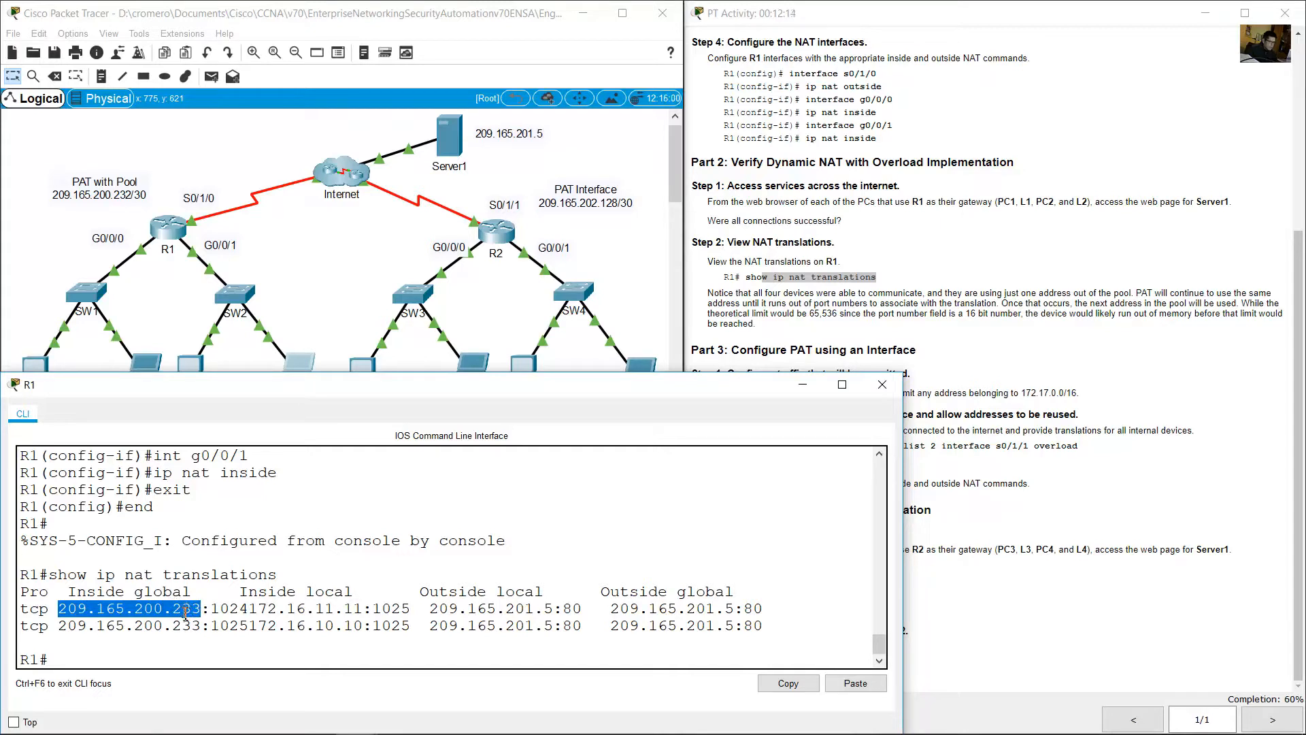
pyautogui.moveTo(158, 154); pyautogui.dragTo(40, 200)
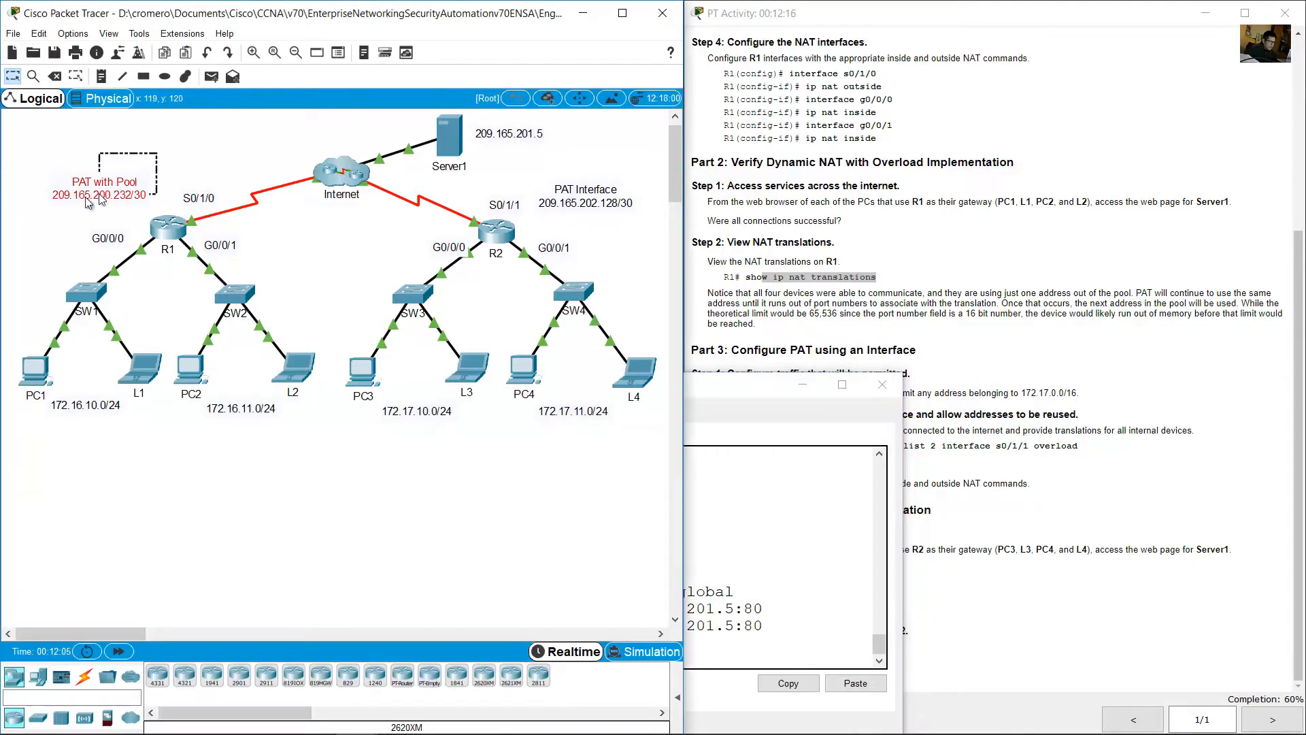
pyautogui.click(176, 230)
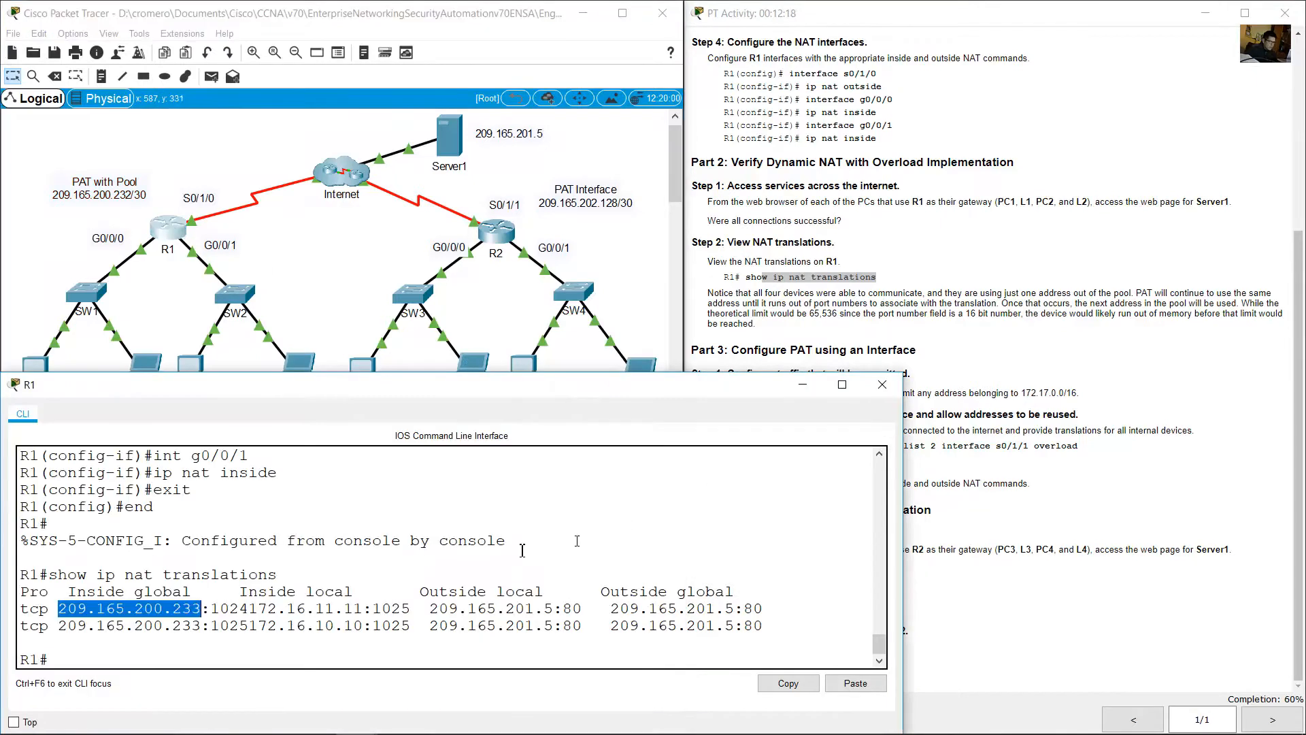
pyautogui.click(194, 594)
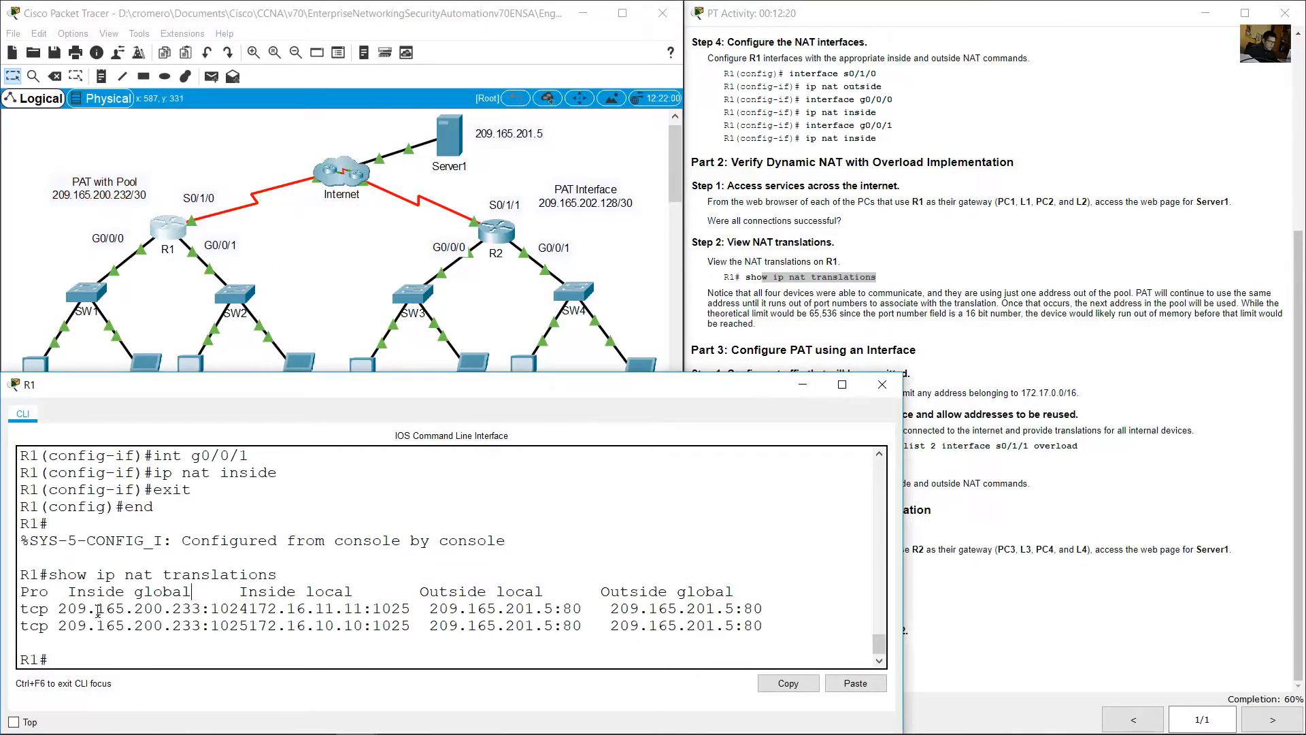
pyautogui.moveTo(62, 607); pyautogui.dragTo(250, 607)
# Compare the inside local address of R1's second NAT translation with the IP address configured on PC1
pyautogui.click(265, 586)
pyautogui.moveTo(249, 591); pyautogui.dragTo(357, 591)
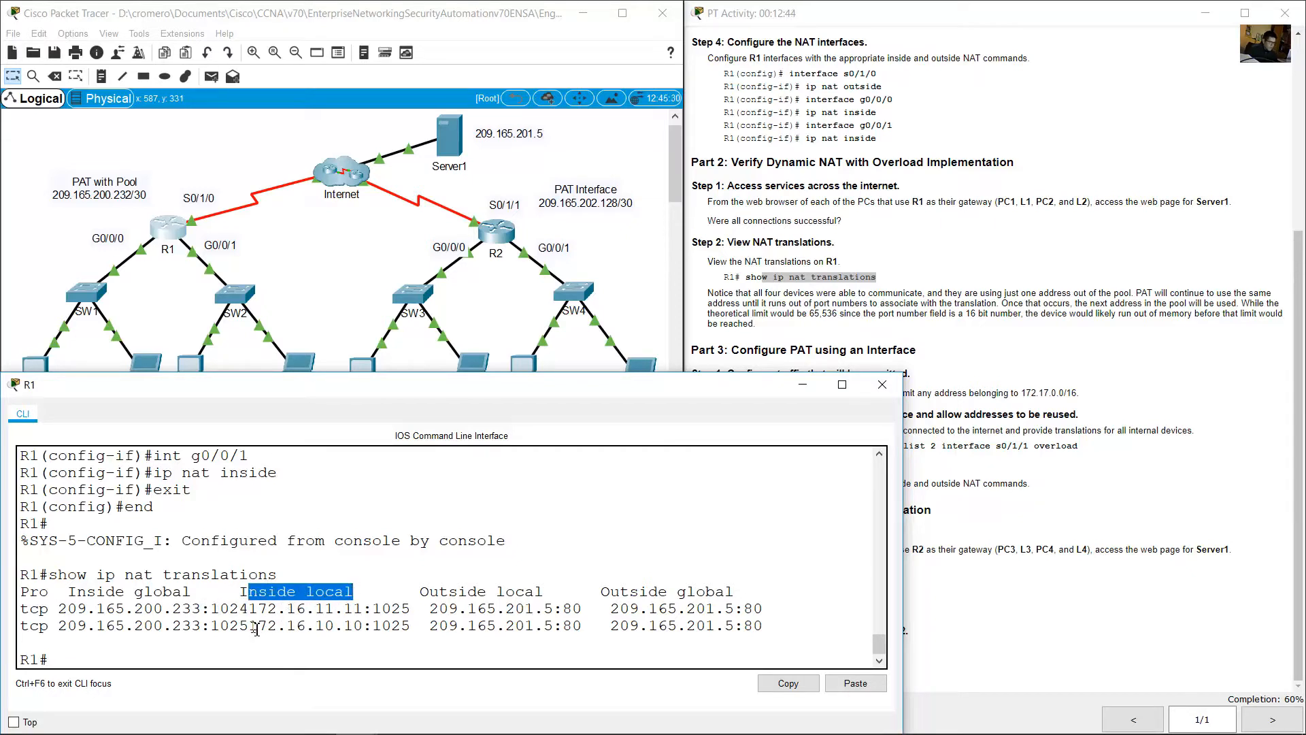
pyautogui.moveTo(249, 625); pyautogui.dragTo(364, 626)
pyautogui.click(322, 274)
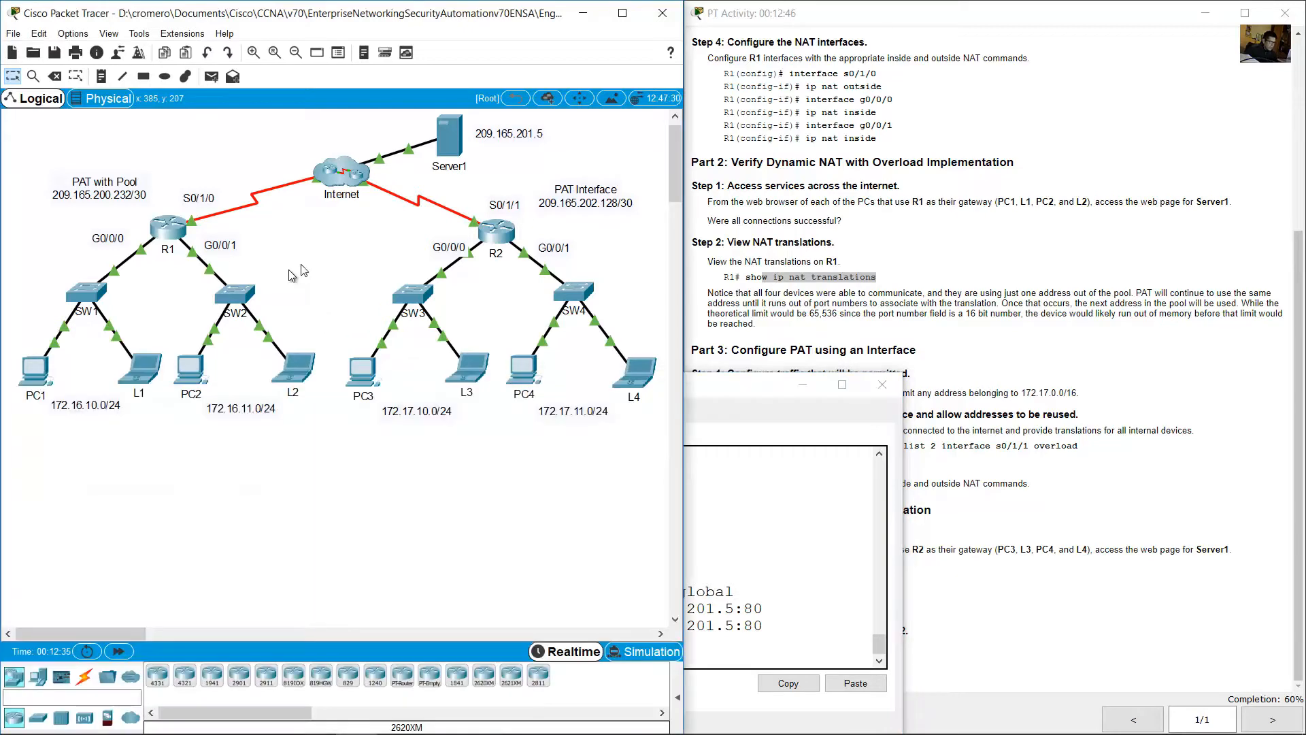
pyautogui.moveTo(77, 363); pyautogui.dragTo(20, 398)
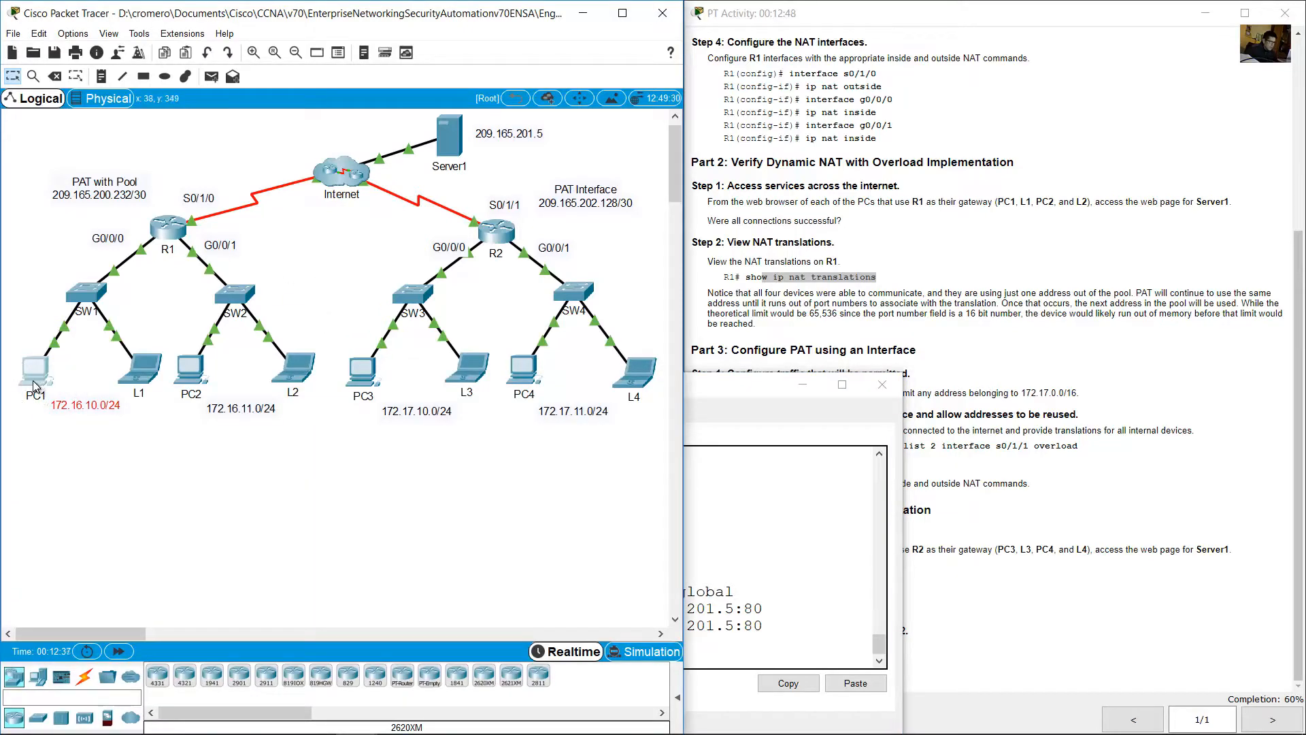
pyautogui.click(34, 373)
pyautogui.click(625, 386)
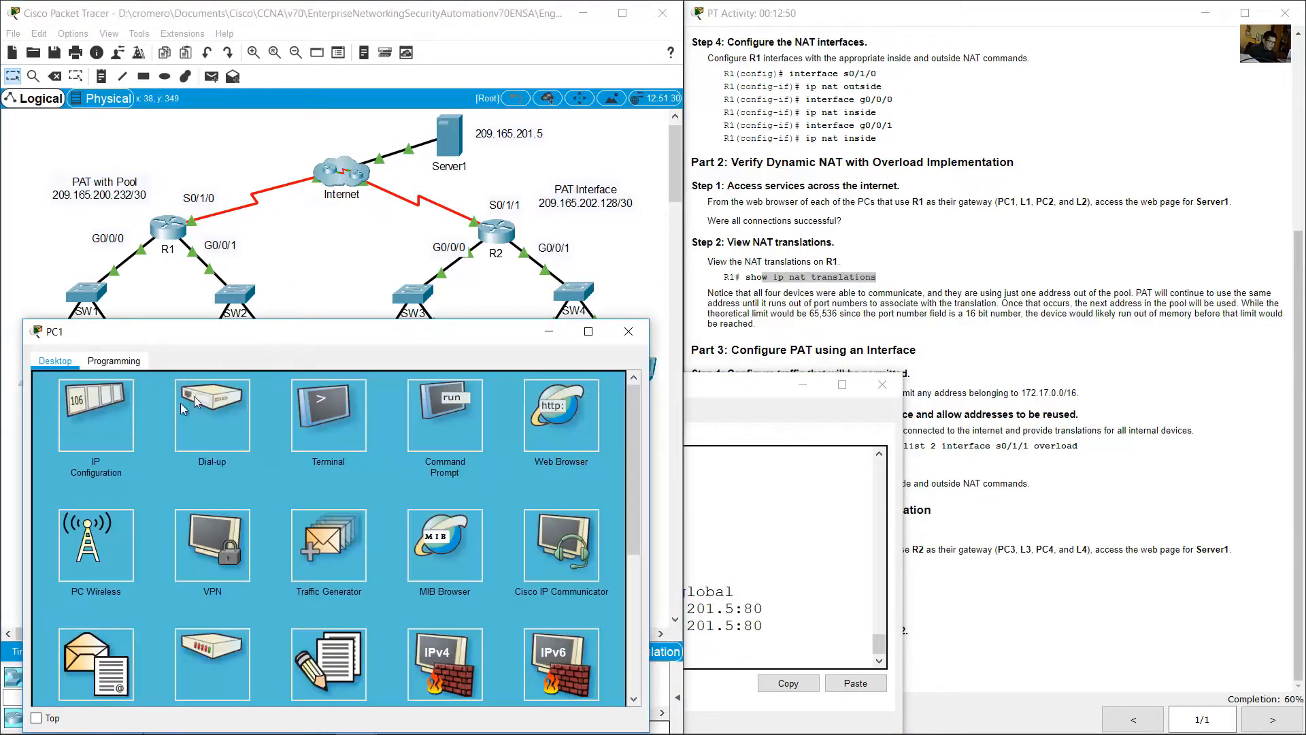
pyautogui.click(136, 422)
pyautogui.click(240, 462)
pyautogui.moveTo(240, 462); pyautogui.dragTo(329, 461)
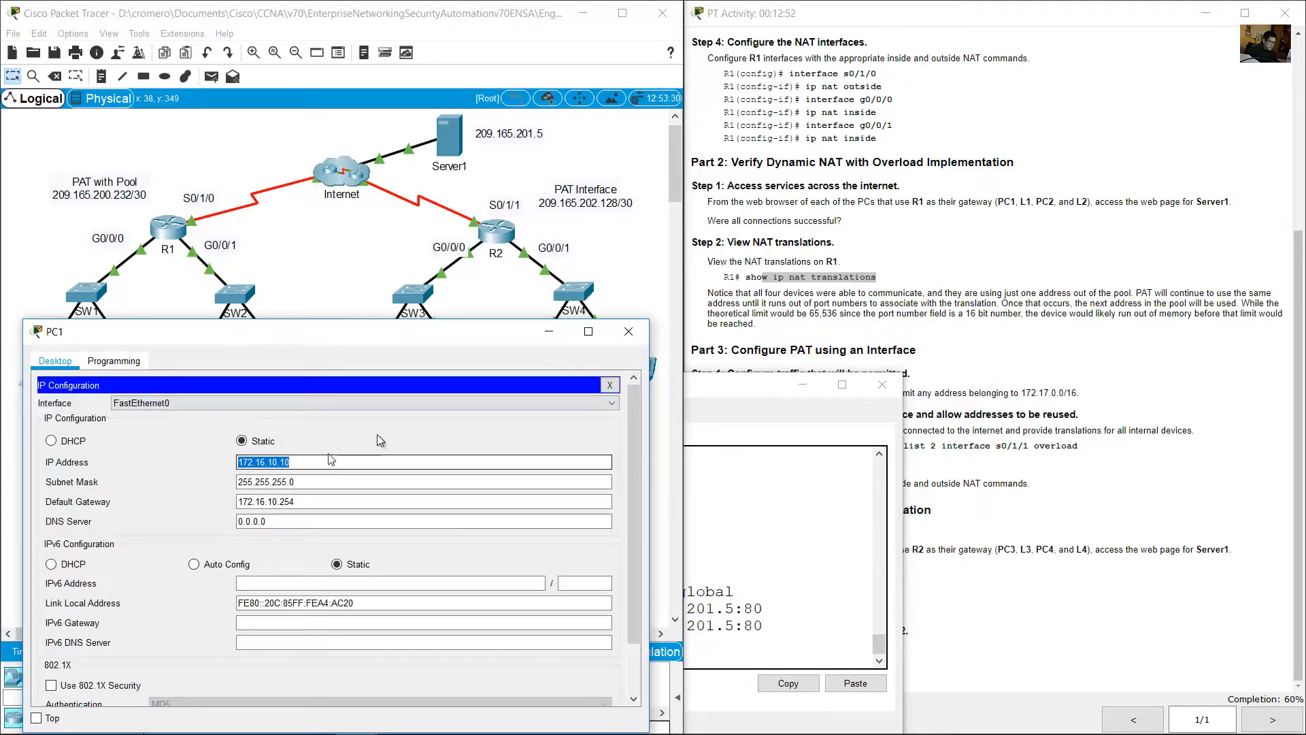
pyautogui.click(626, 333)
pyautogui.click(743, 591)
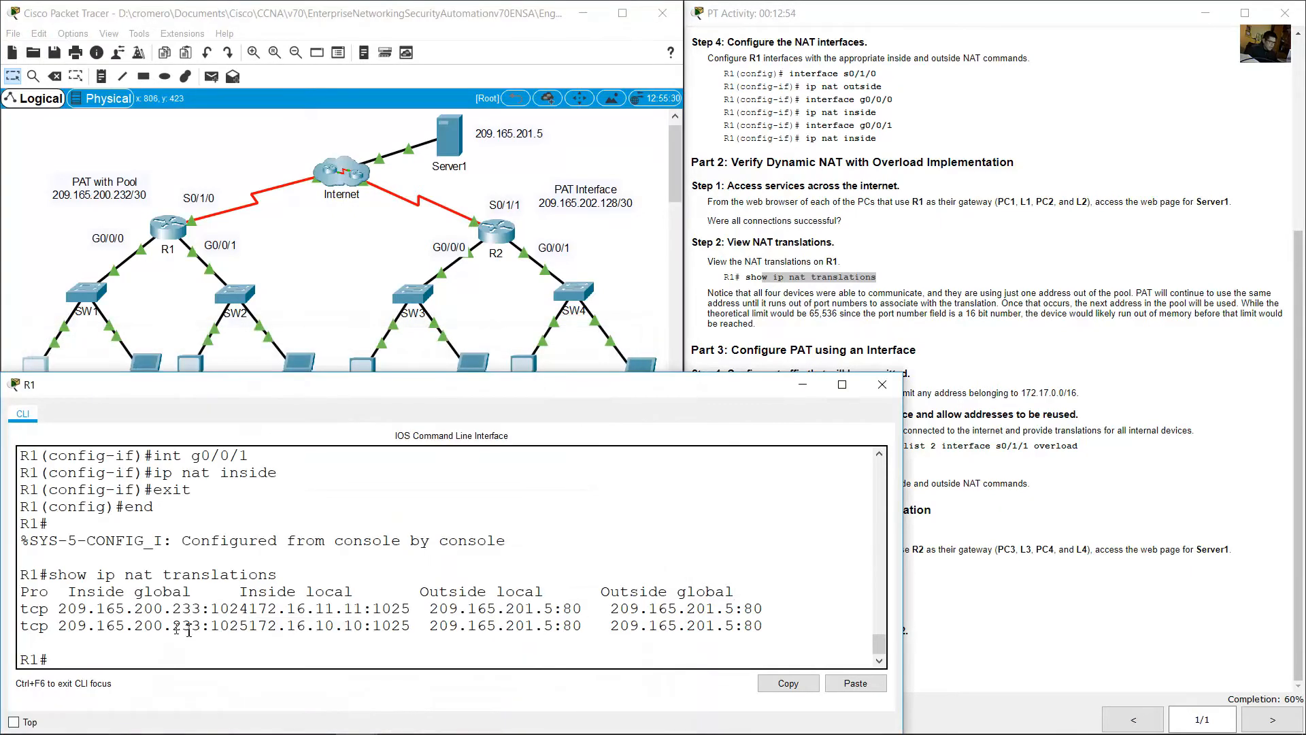
pyautogui.moveTo(249, 626); pyautogui.dragTo(350, 629)
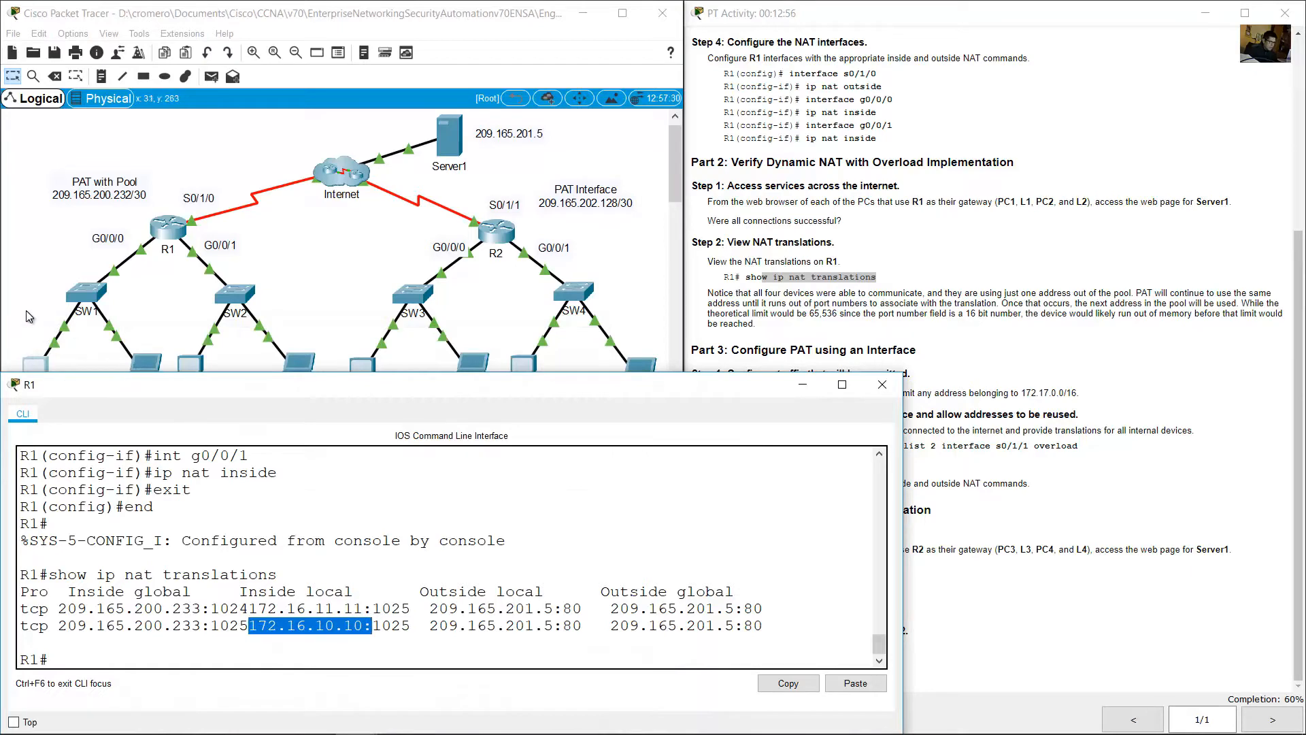
pyautogui.moveTo(25, 327); pyautogui.dragTo(61, 409)
pyautogui.click(708, 558)
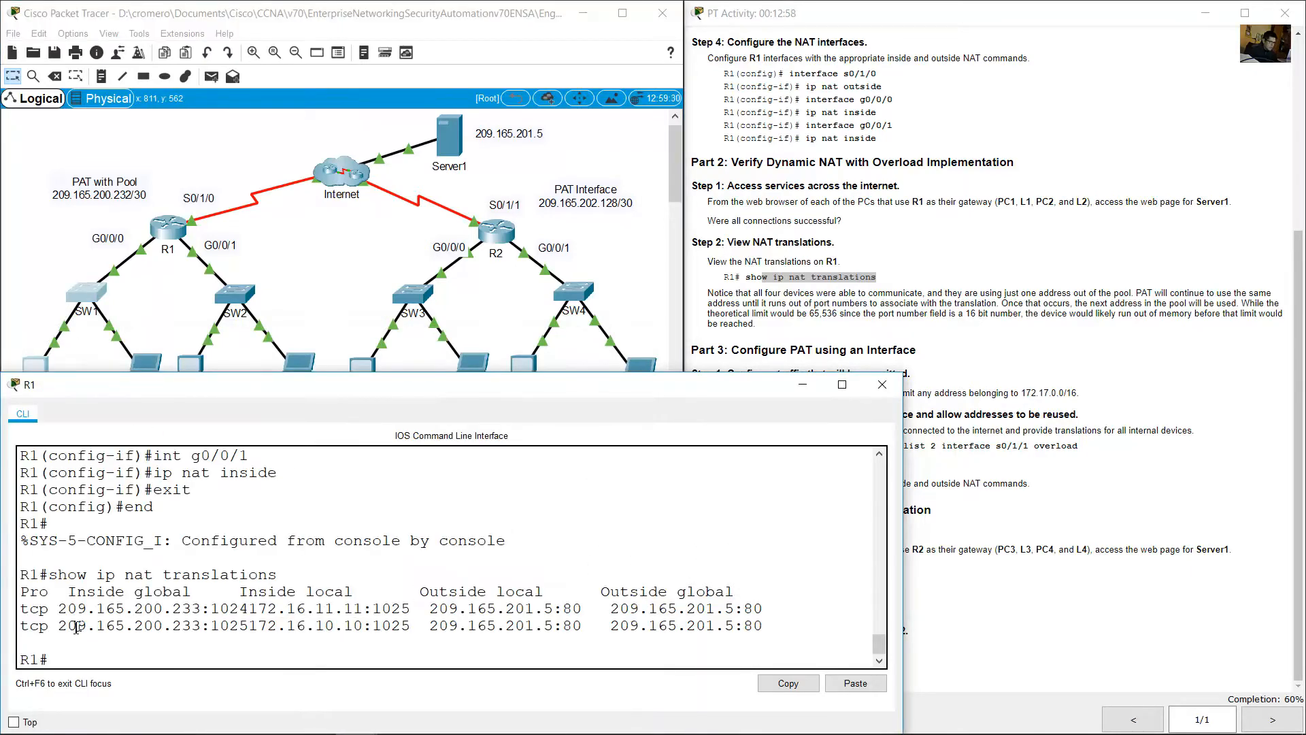
# Compare the second translation's inside global address with the PAT pool network labelled near R1
pyautogui.moveTo(60, 624); pyautogui.dragTo(204, 625)
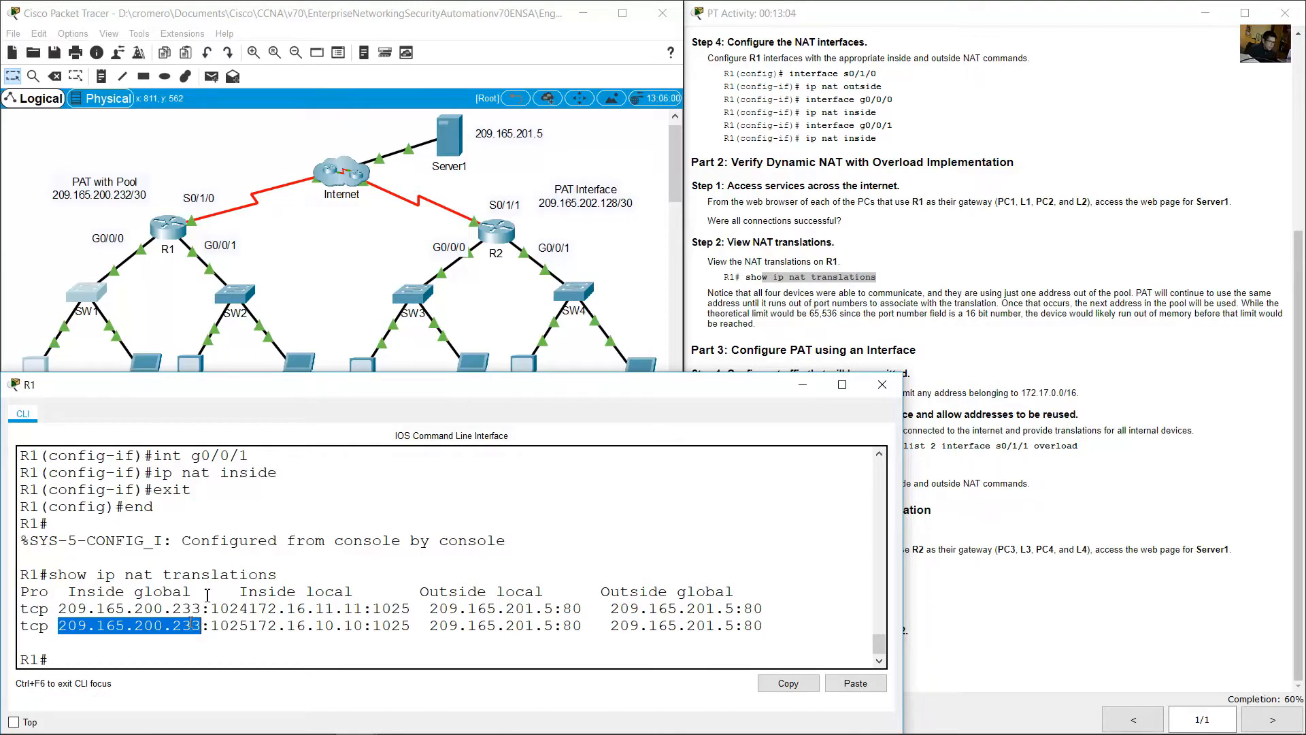
pyautogui.moveTo(158, 143); pyautogui.dragTo(50, 200)
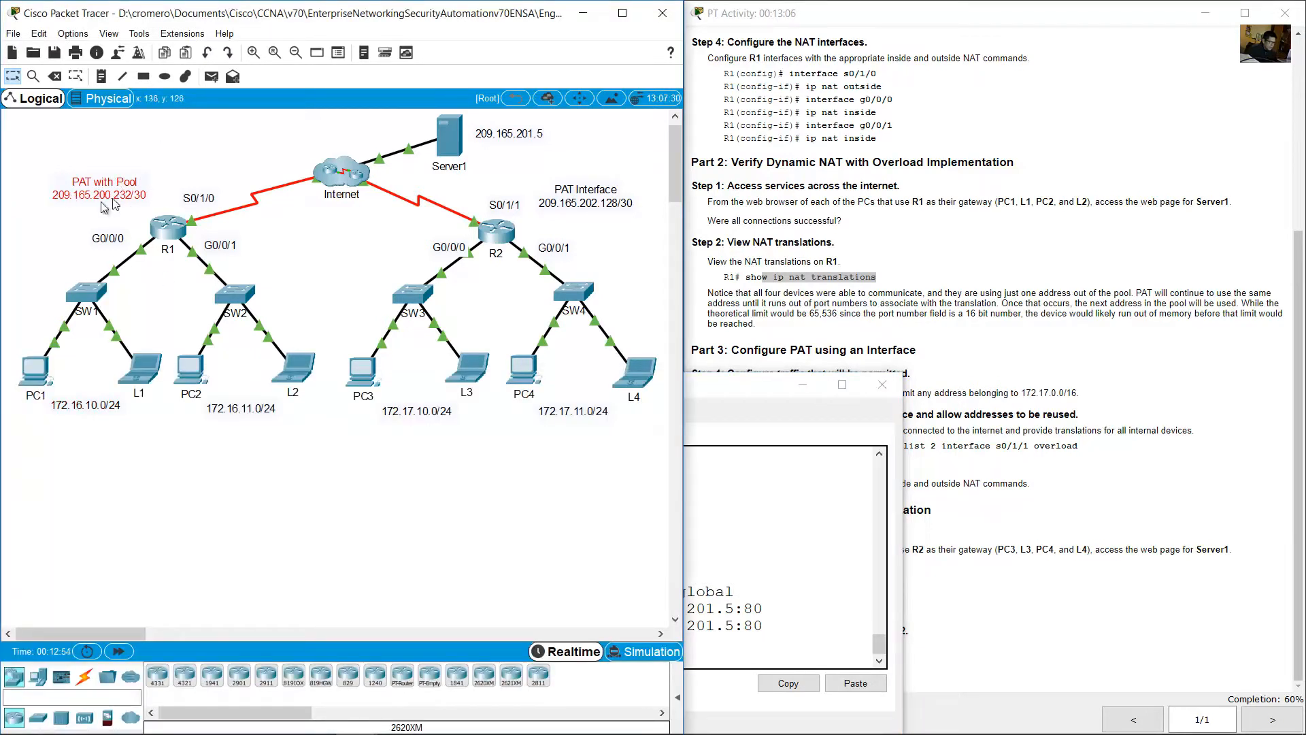
pyautogui.click(688, 558)
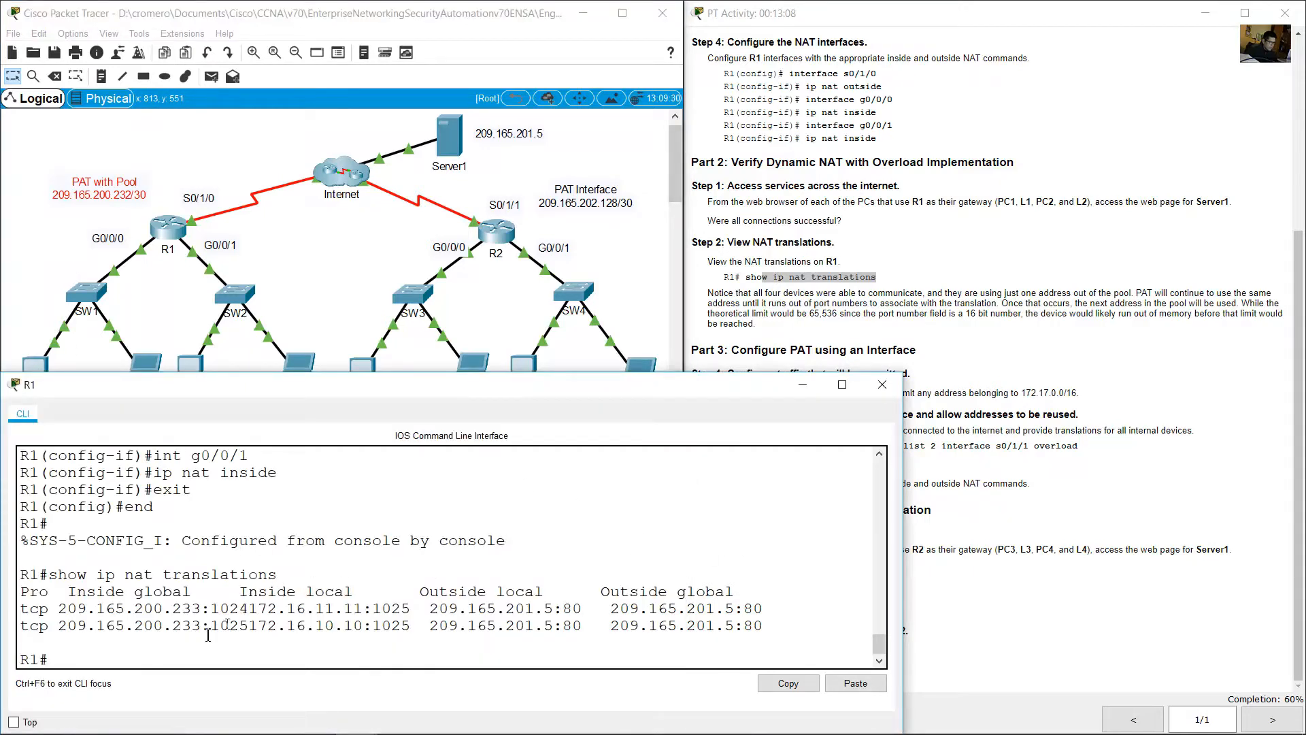
# Compare the inside global port numbers that distinguish L2's translation from PC1's translation in R1's NAT table
pyautogui.moveTo(207, 629); pyautogui.dragTo(251, 625)
pyautogui.click(337, 651)
pyautogui.moveTo(252, 611); pyautogui.dragTo(362, 610)
pyautogui.click(311, 349)
pyautogui.moveTo(289, 469); pyautogui.dragTo(295, 346)
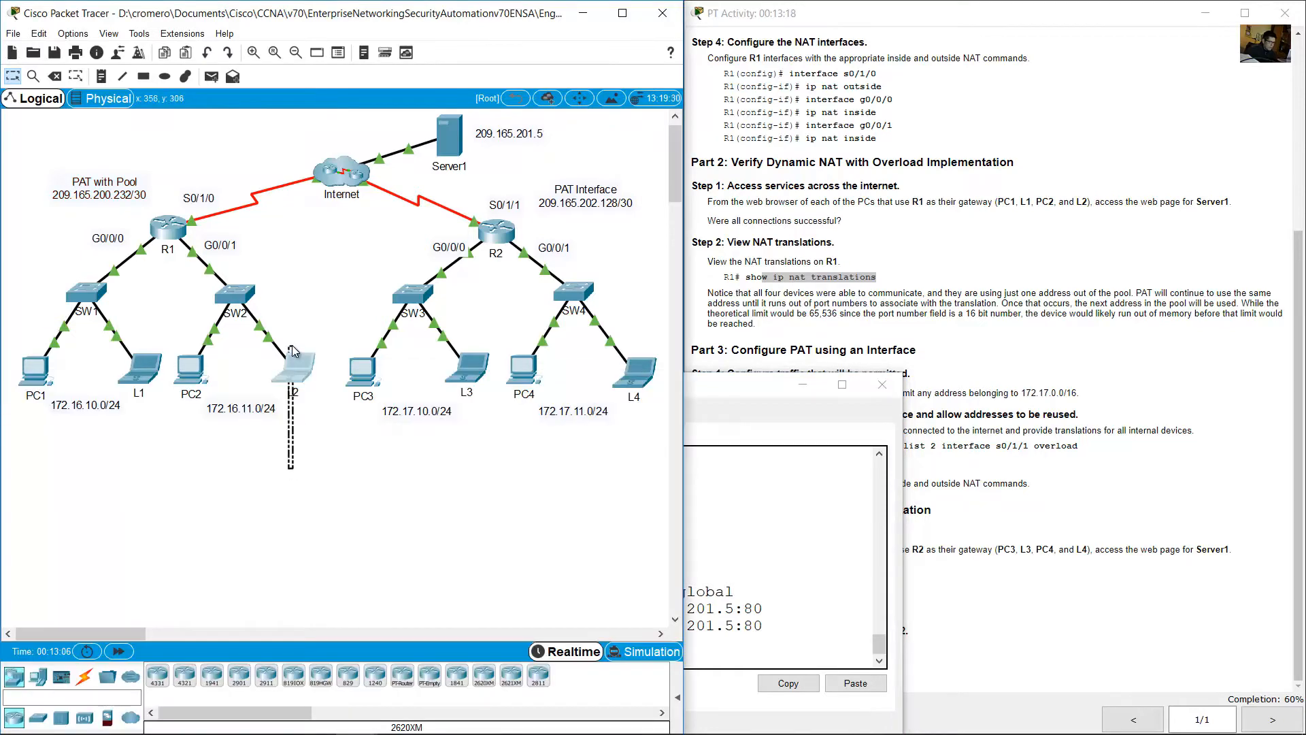
pyautogui.click(740, 556)
pyautogui.moveTo(255, 609); pyautogui.dragTo(368, 610)
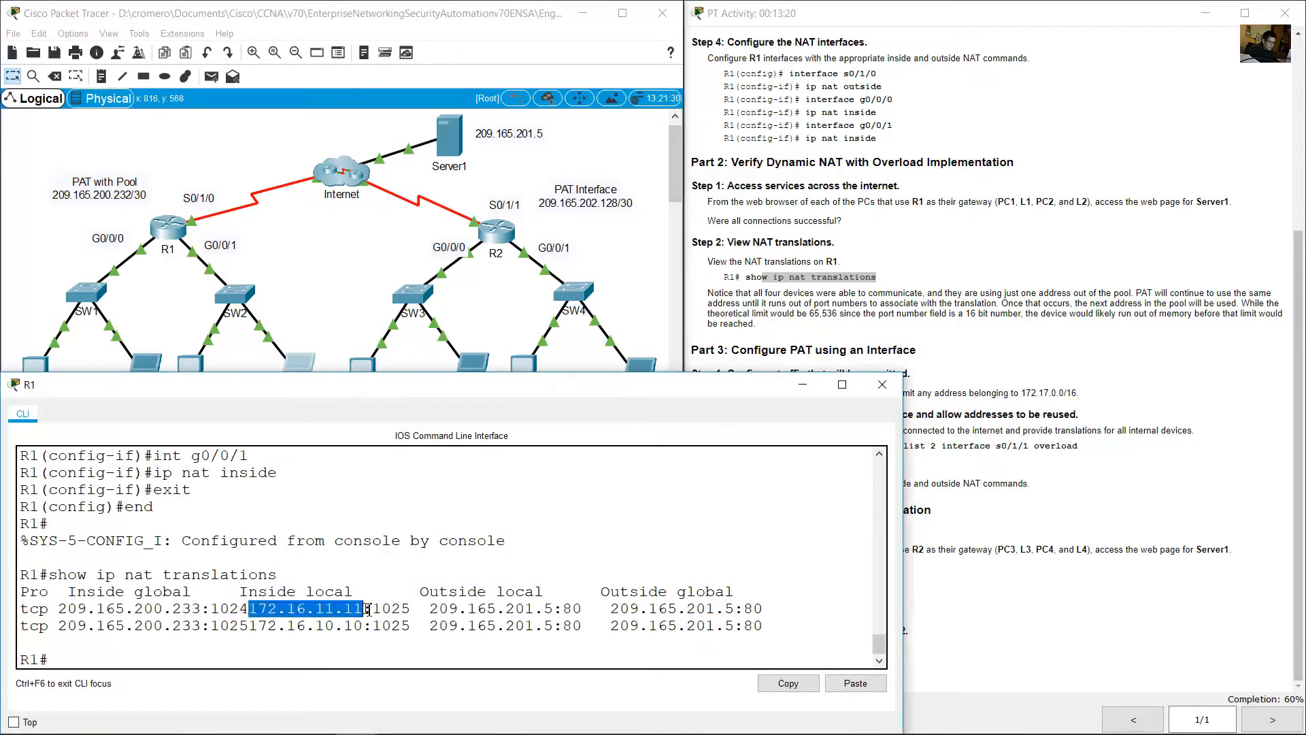
pyautogui.moveTo(59, 610); pyautogui.dragTo(247, 606)
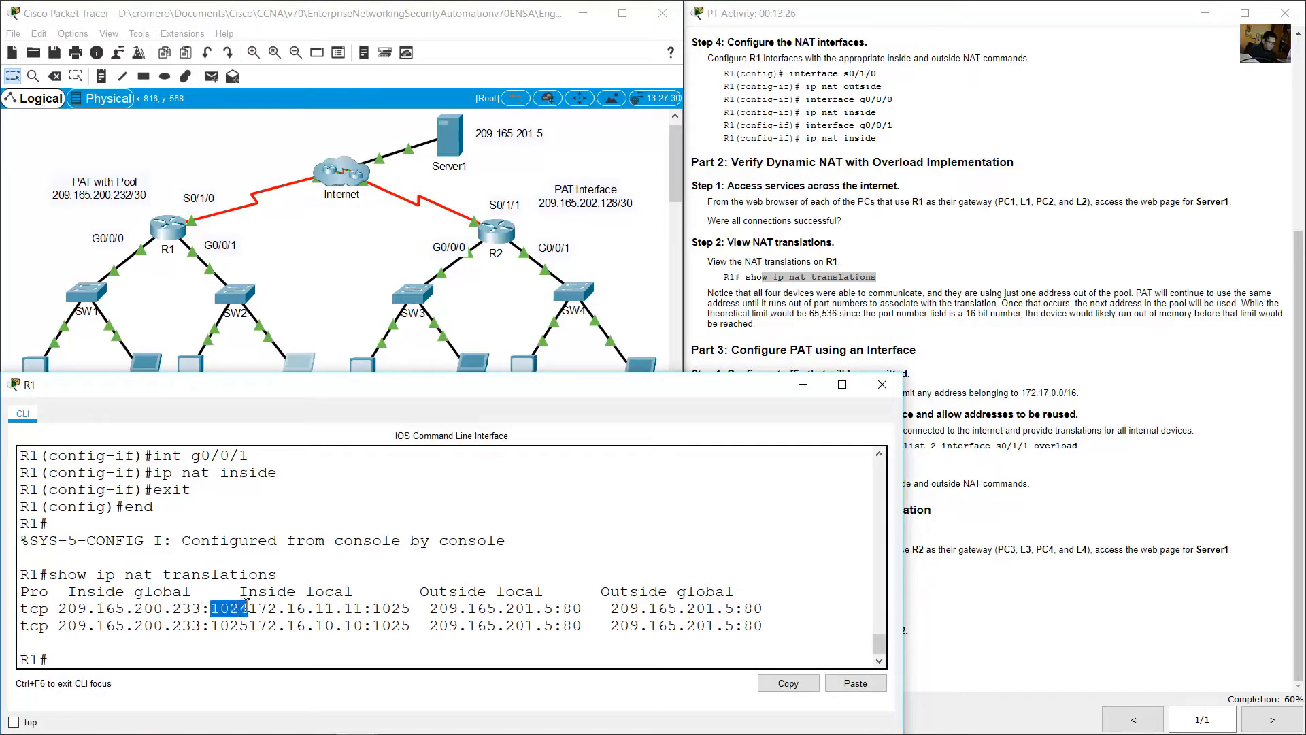
pyautogui.click(234, 358)
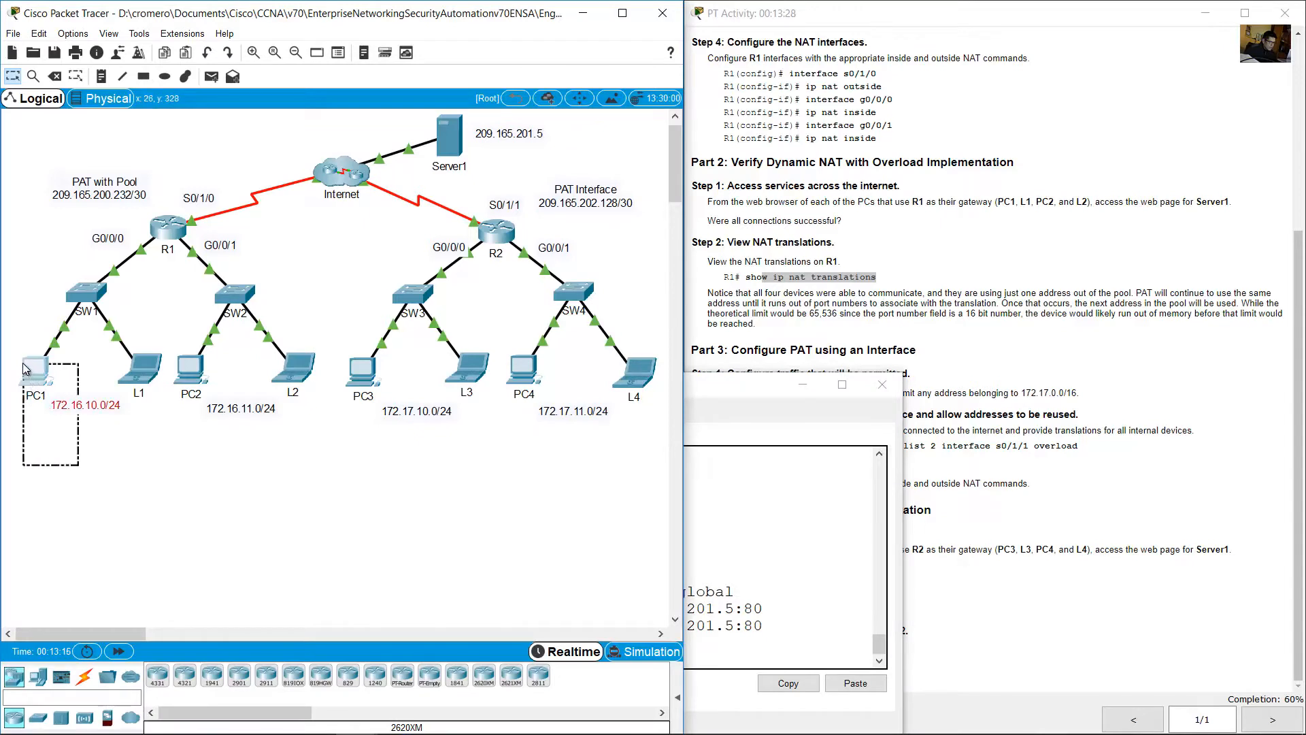
pyautogui.click(199, 390)
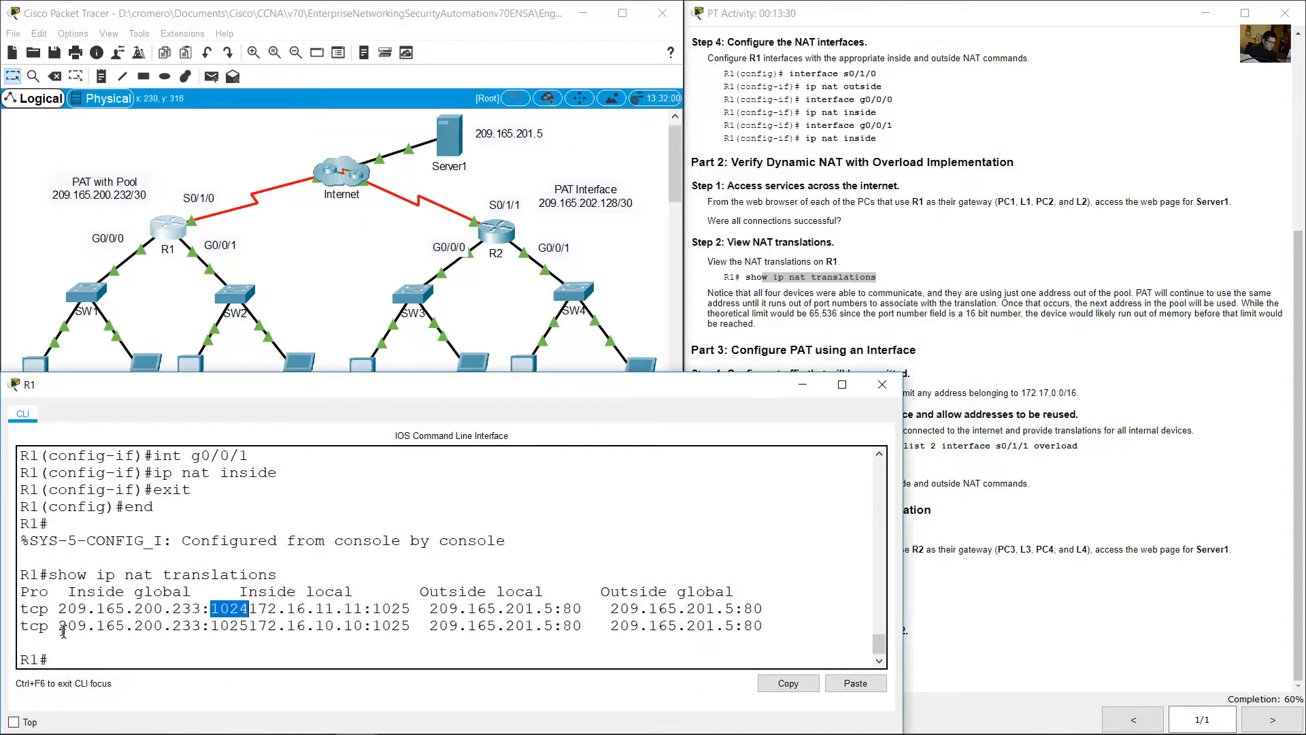
pyautogui.moveTo(63, 630); pyautogui.dragTo(241, 627)
pyautogui.click(239, 626)
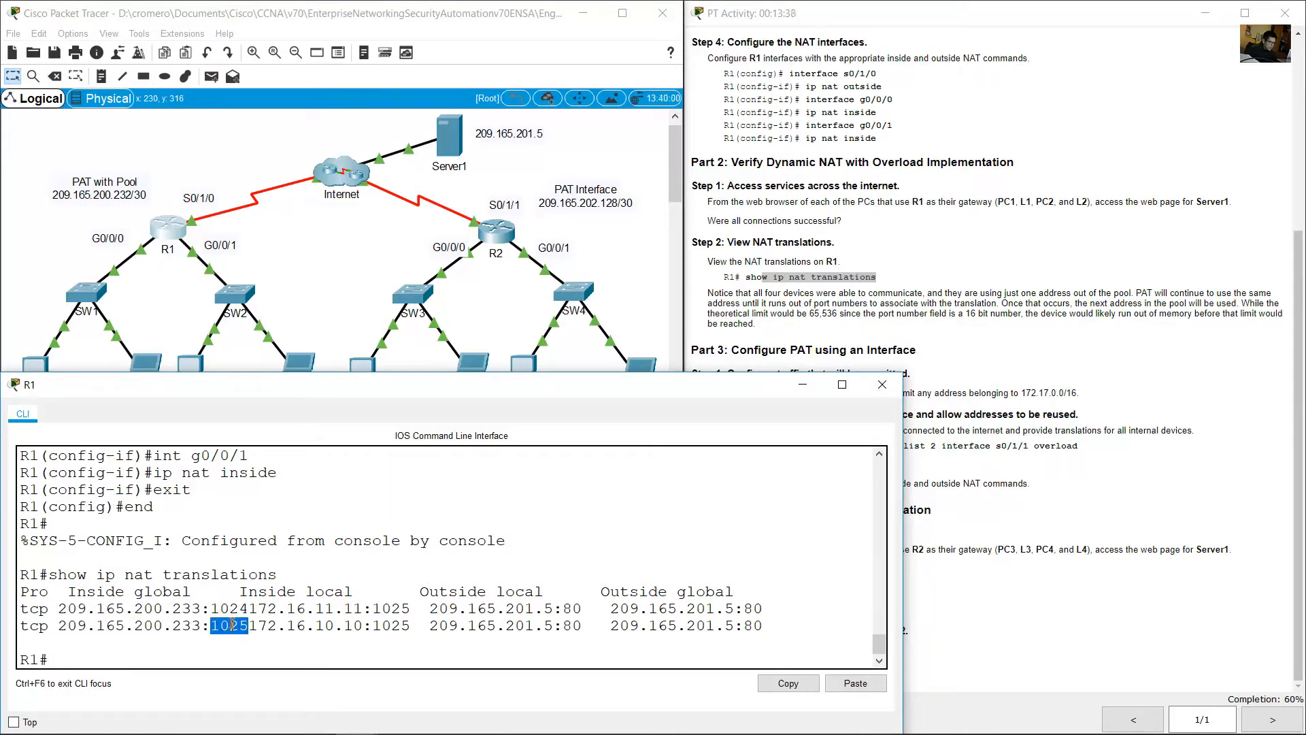
# Compare the outside local and outside global addresses and port in R1's translations with Server1's labelled address
pyautogui.click(459, 594)
pyautogui.moveTo(427, 592); pyautogui.dragTo(540, 592)
pyautogui.moveTo(629, 590); pyautogui.dragTo(729, 590)
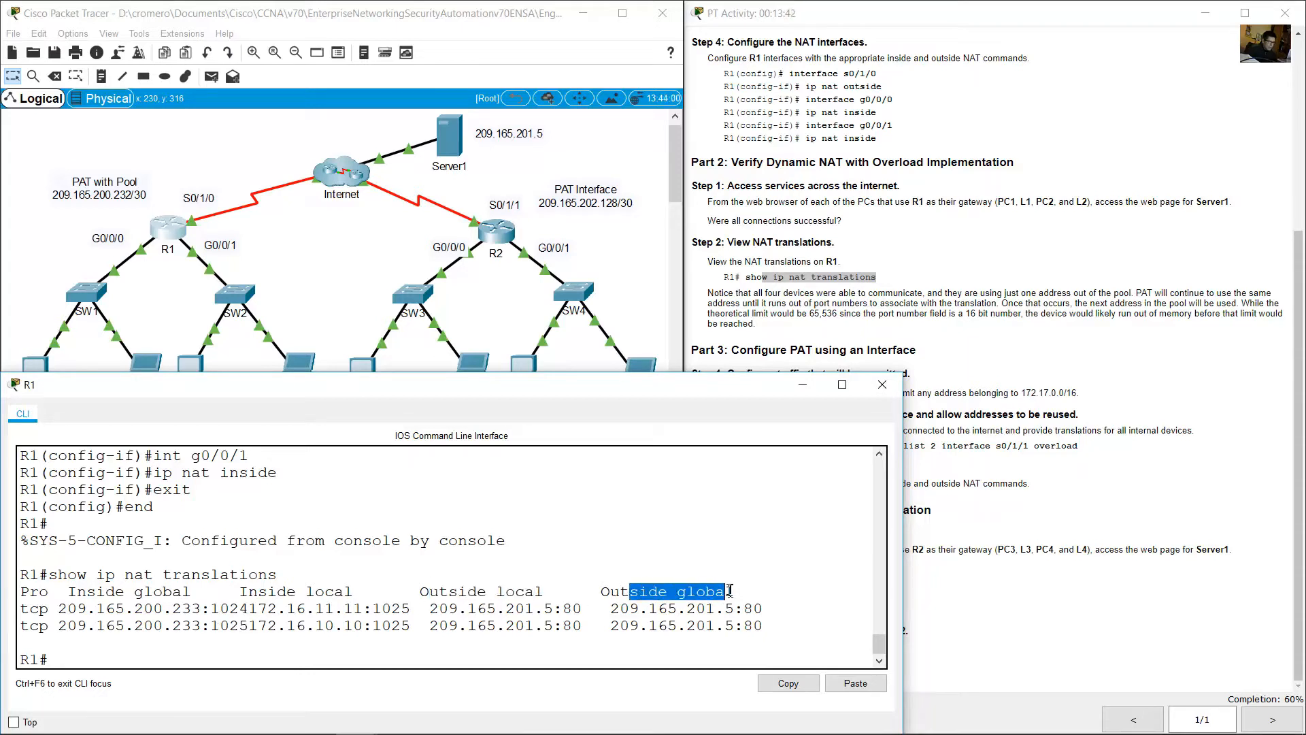
pyautogui.moveTo(430, 608); pyautogui.dragTo(591, 608)
pyautogui.click(570, 615)
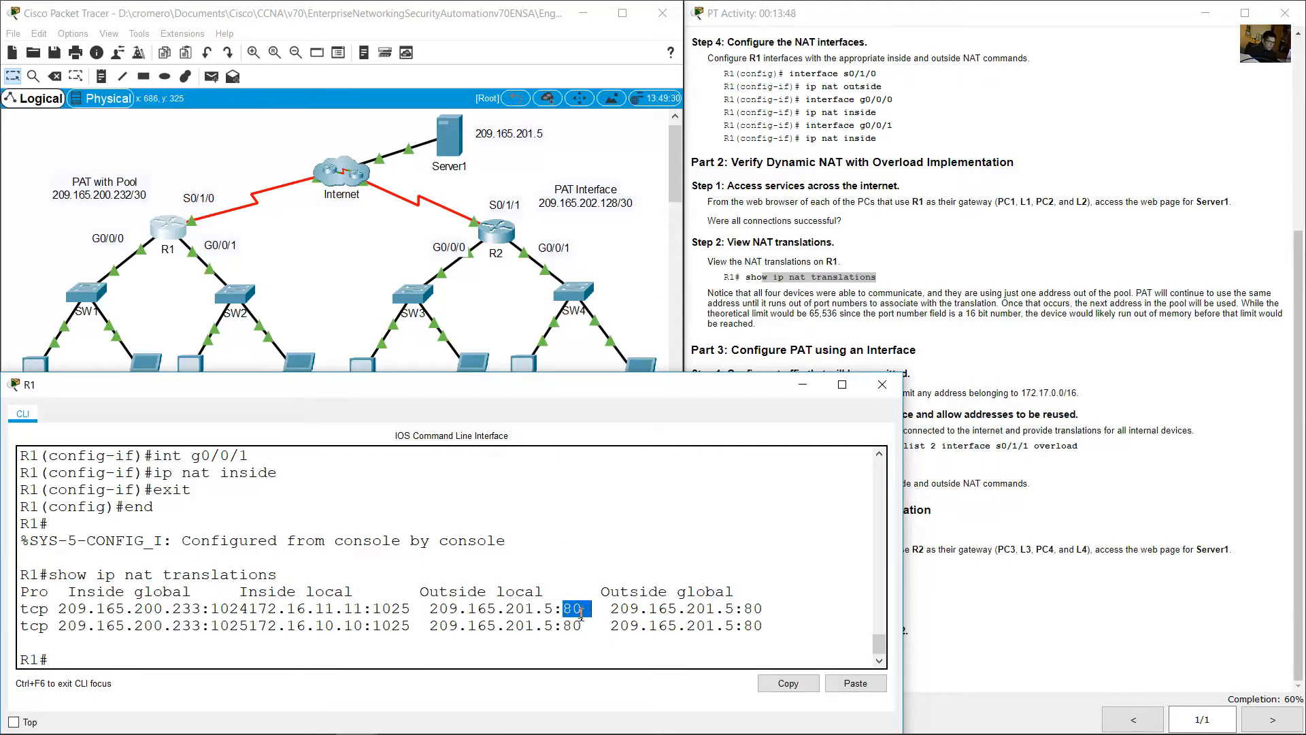
pyautogui.click(517, 156)
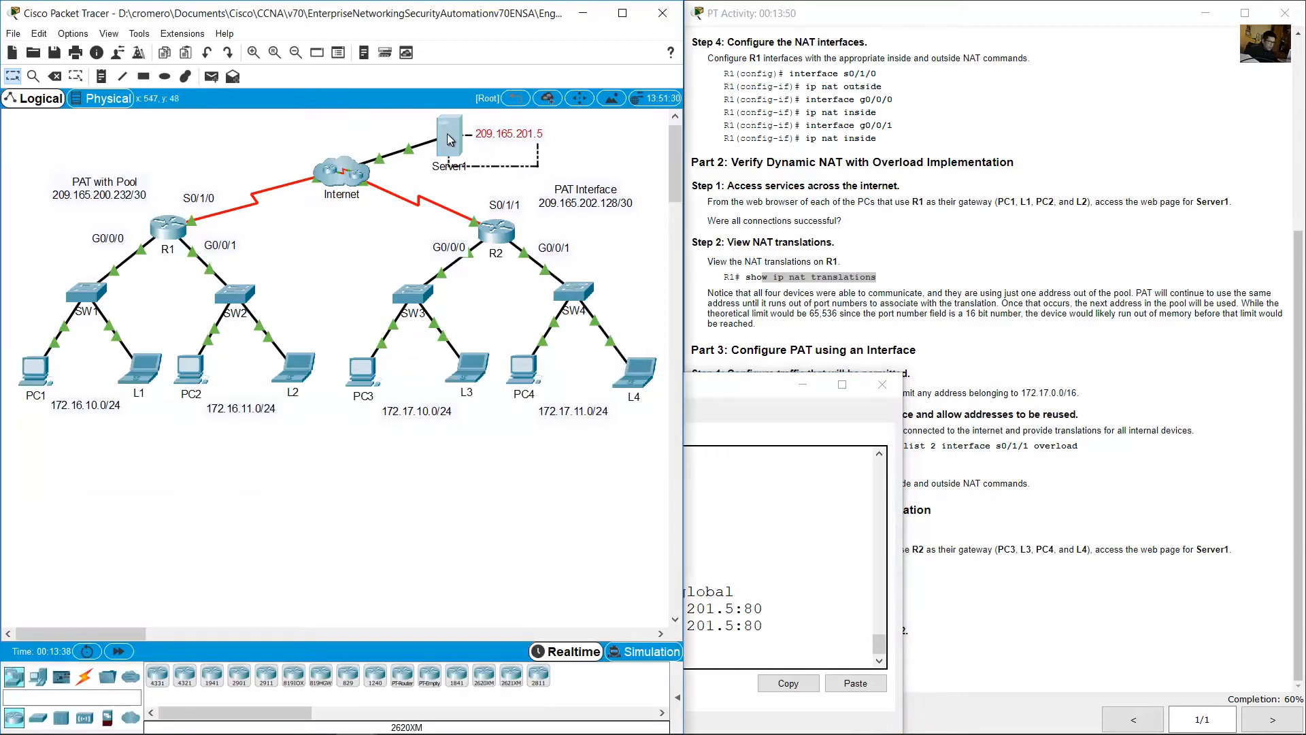
# Read the note about four devices sharing one pool address and open Server1's web page at 209.165.201.5 from L1
pyautogui.click(936, 310)
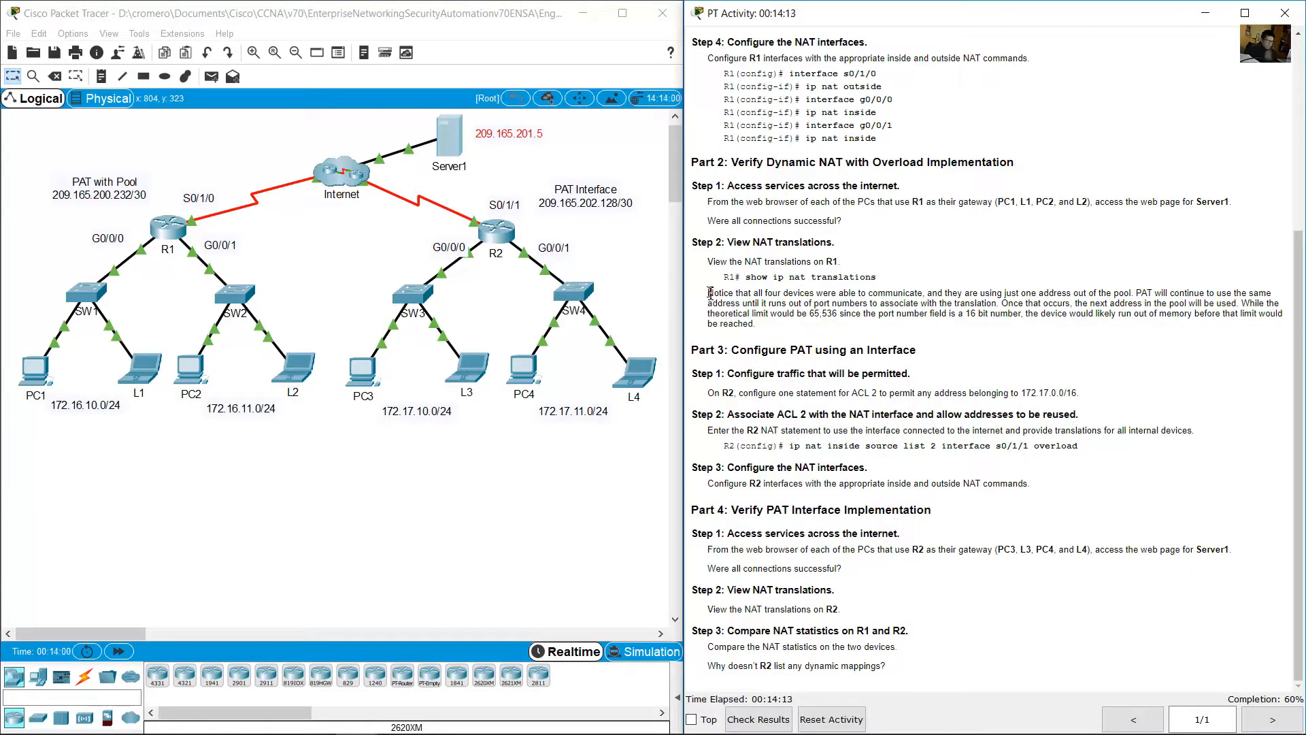
pyautogui.moveTo(710, 293); pyautogui.dragTo(1137, 292)
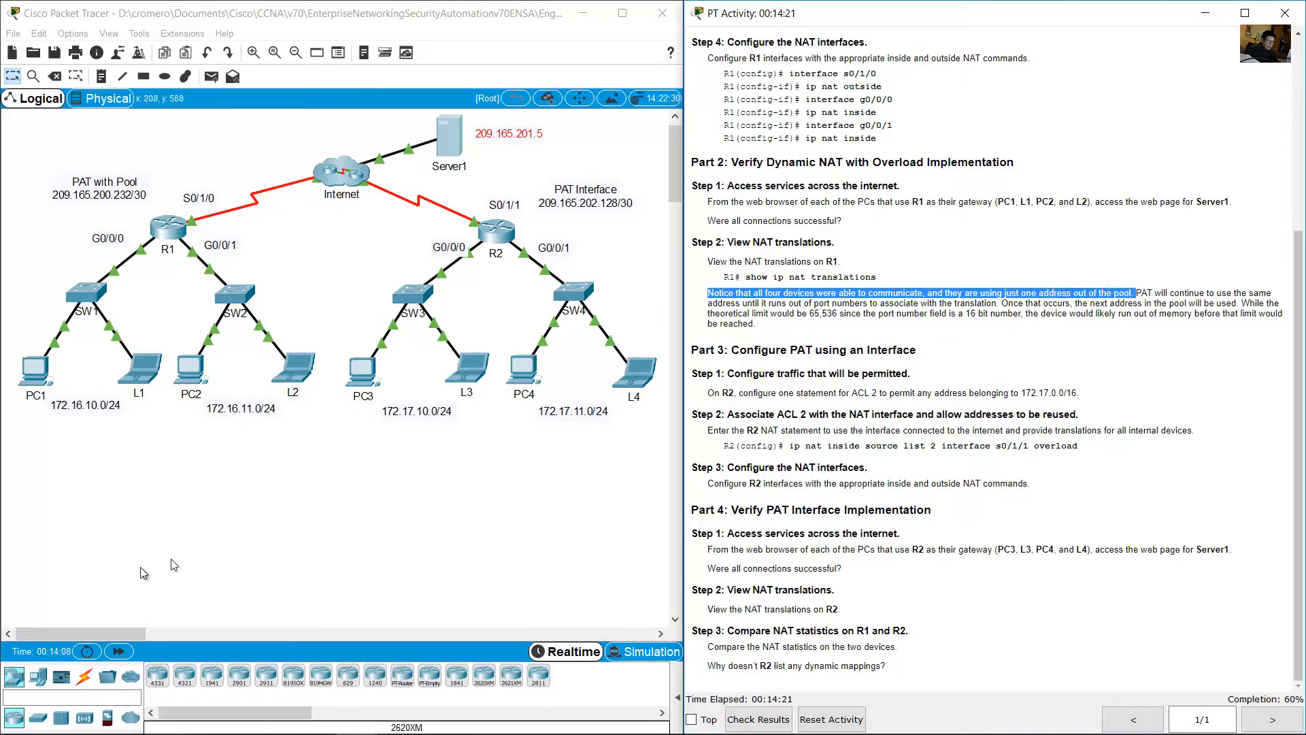
pyautogui.click(172, 468)
pyautogui.moveTo(155, 316); pyautogui.dragTo(138, 366)
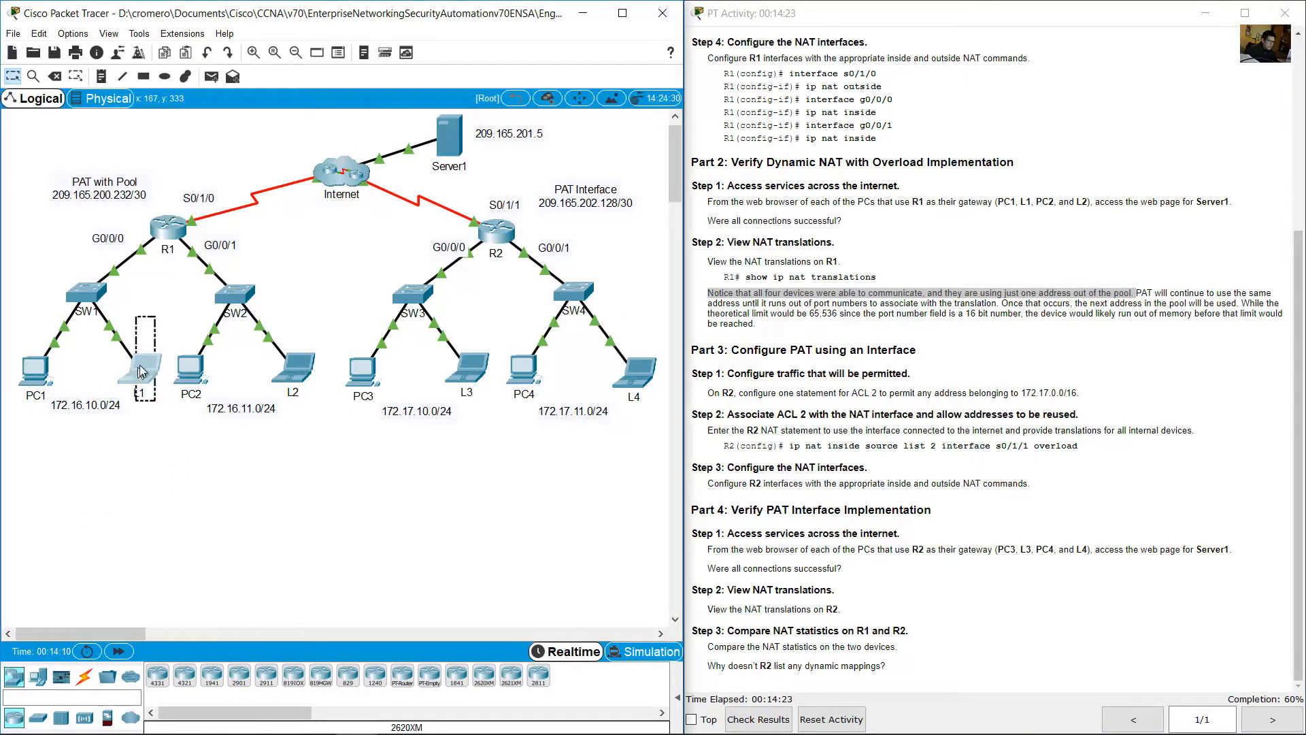
pyautogui.click(141, 371)
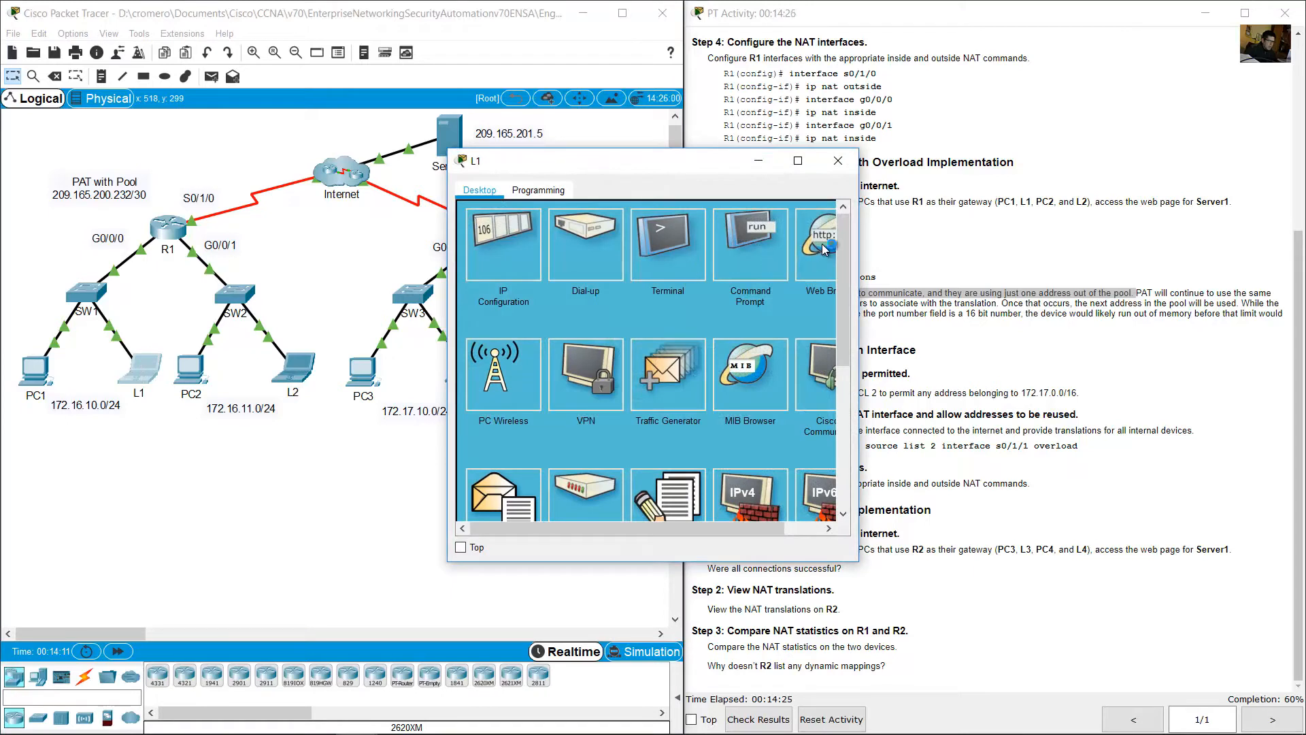
pyautogui.click(822, 243)
pyautogui.moveTo(860, 234); pyautogui.dragTo(1063, 235)
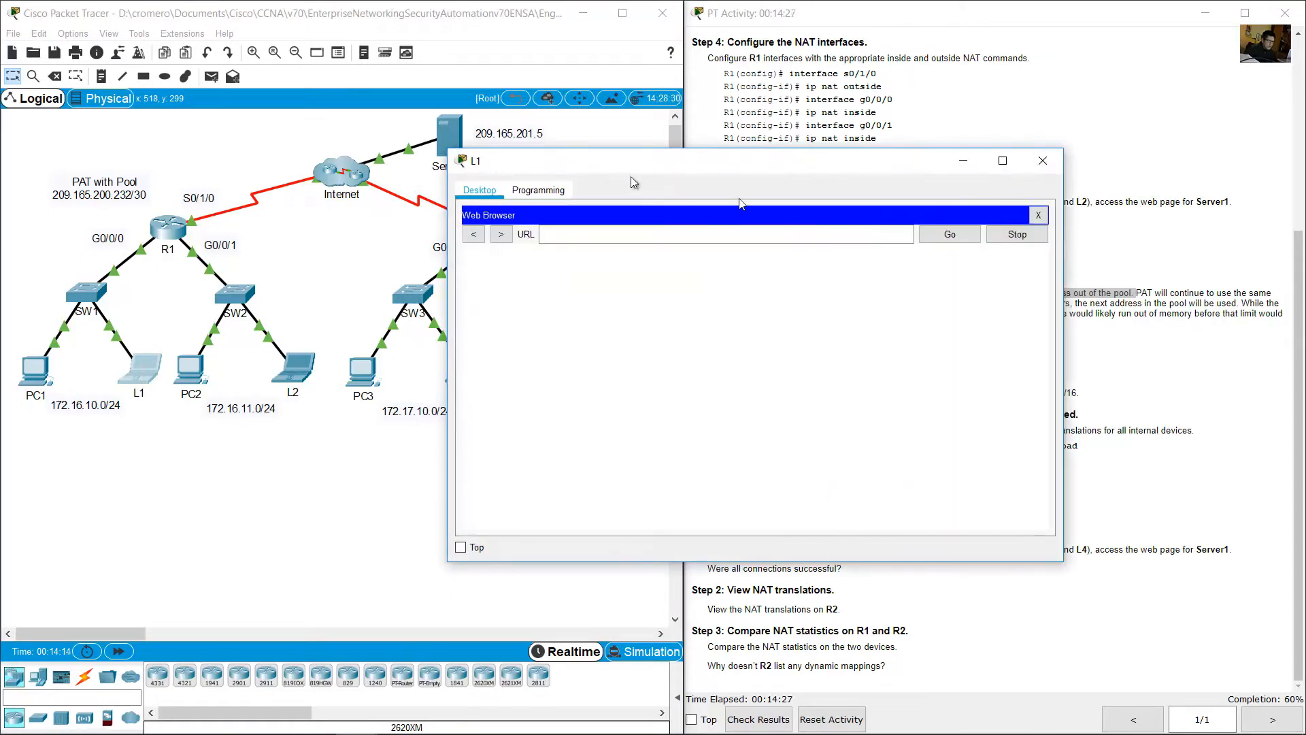
pyautogui.click(641, 230)
pyautogui.write('209.')
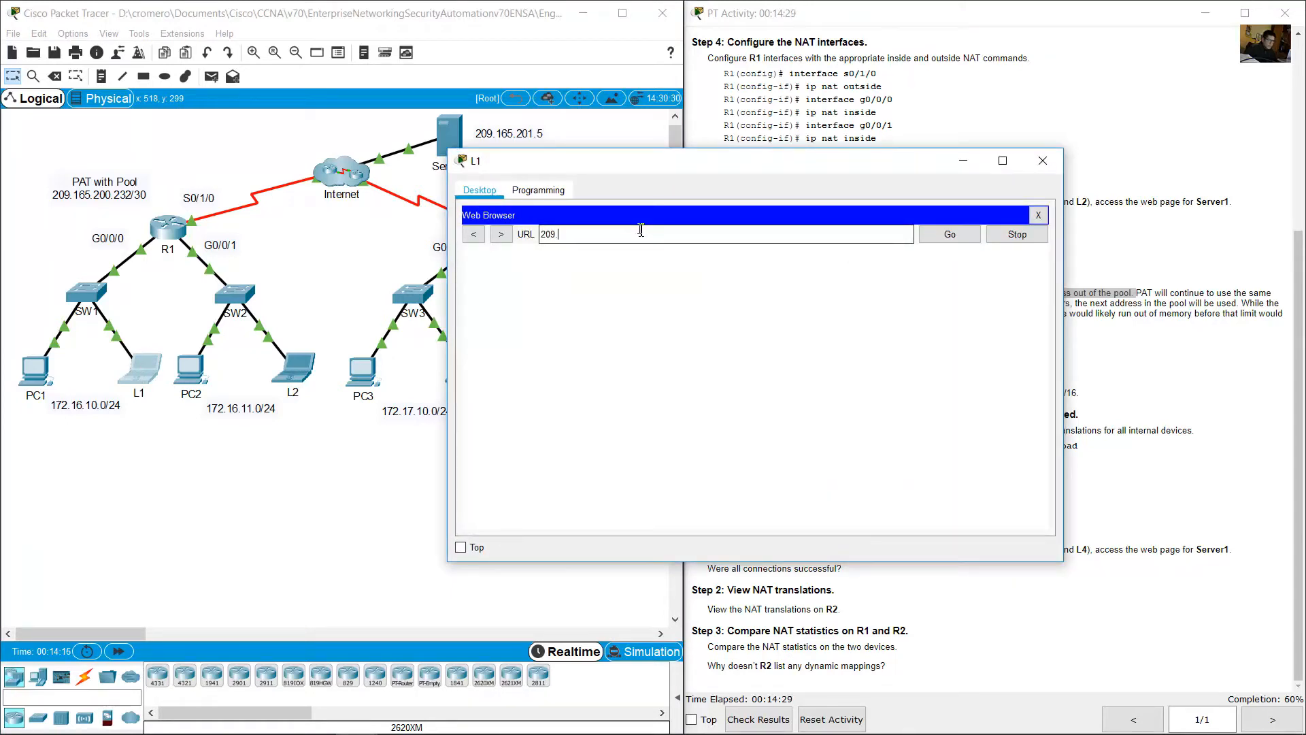
pyautogui.write('165.201.5')
pyautogui.click(951, 234)
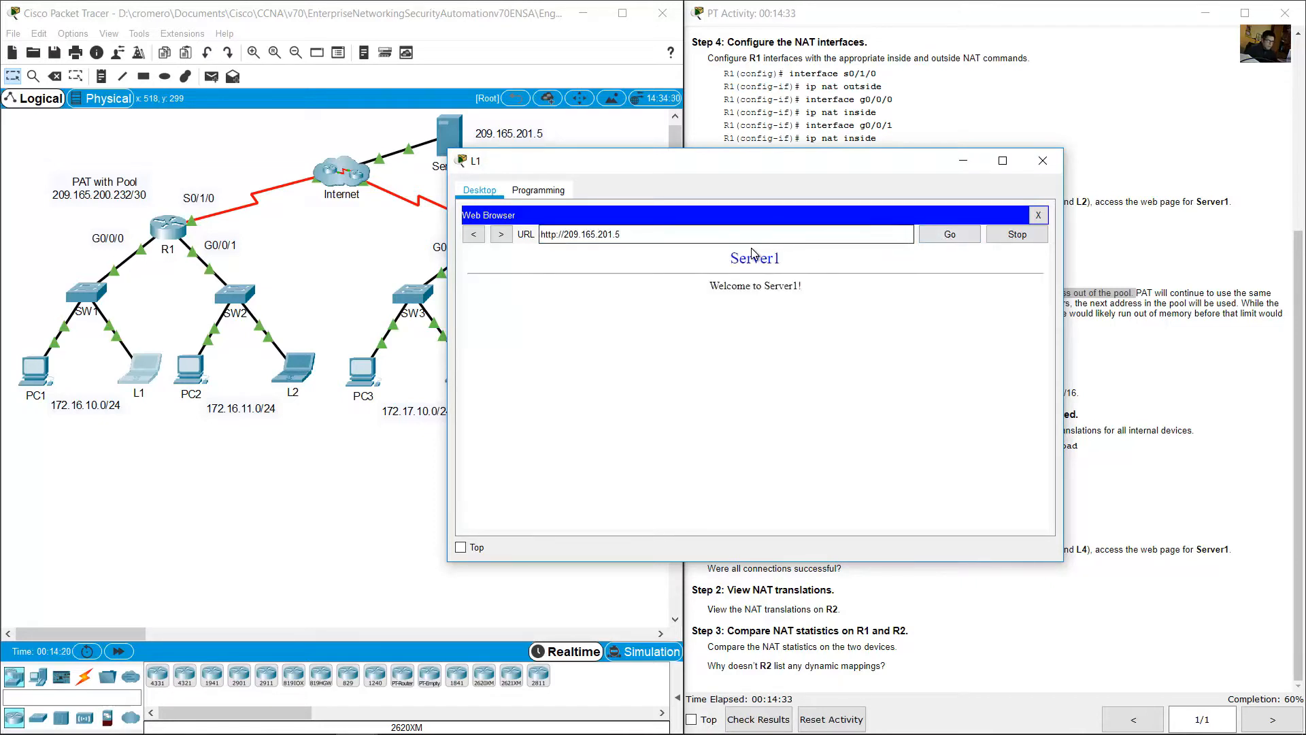
pyautogui.moveTo(751, 254); pyautogui.dragTo(799, 288)
# Open Server1's web page at 209.165.201.5 in PC2's web browser
pyautogui.click(317, 476)
pyautogui.moveTo(183, 457); pyautogui.dragTo(195, 370)
pyautogui.click(192, 369)
pyautogui.moveTo(856, 231); pyautogui.dragTo(1027, 232)
pyautogui.click(925, 252)
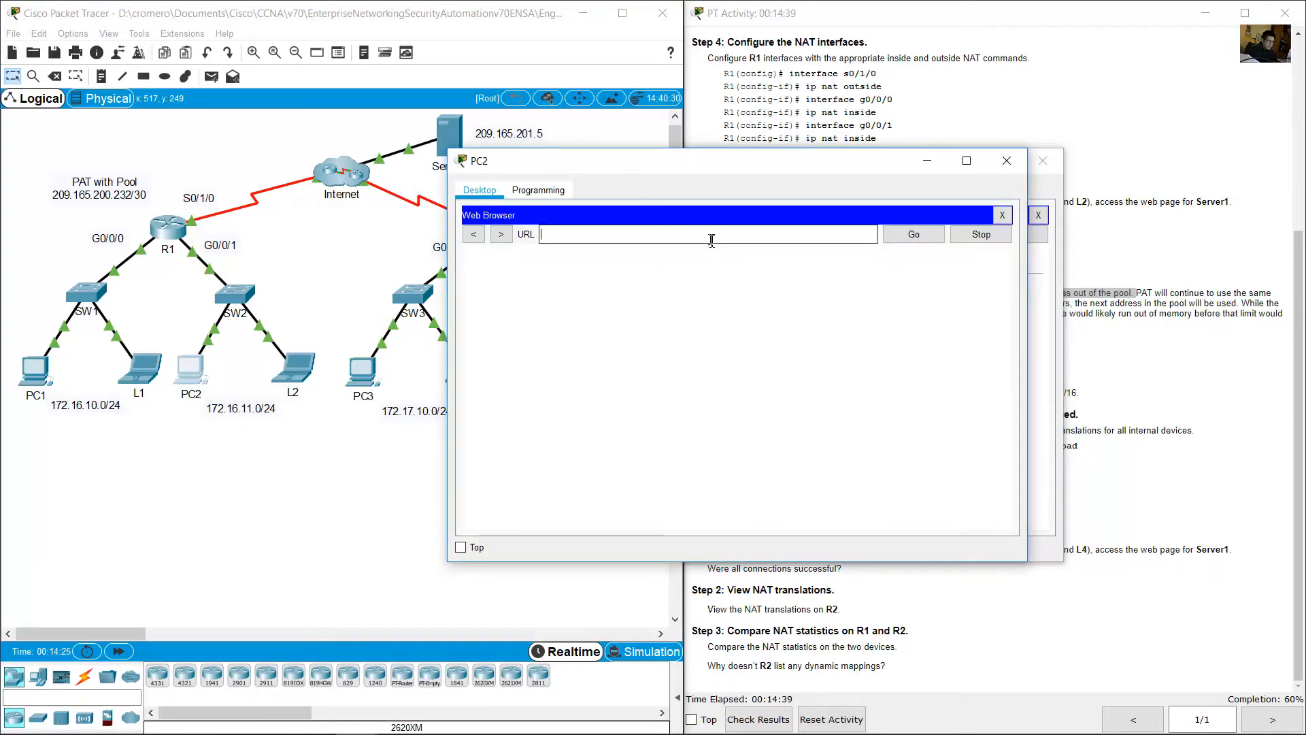
pyautogui.write('209.165.201.5')
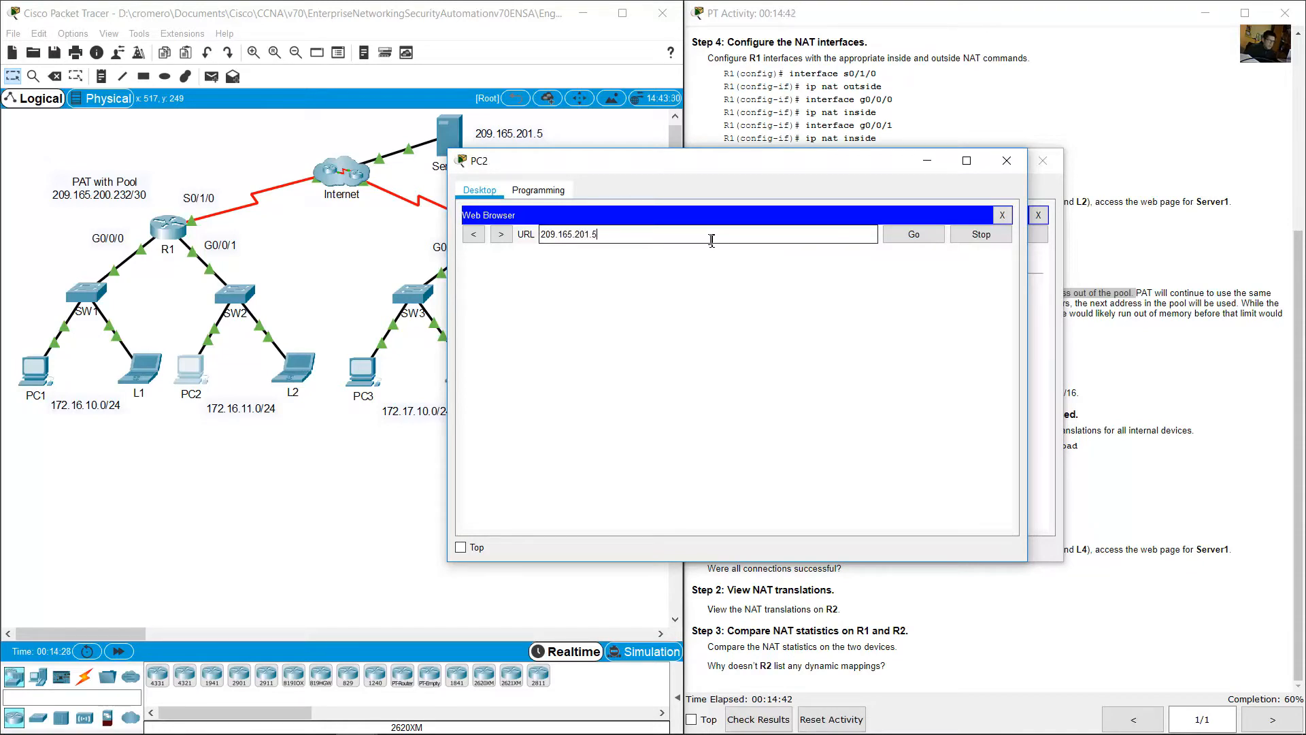
pyautogui.press('Return')
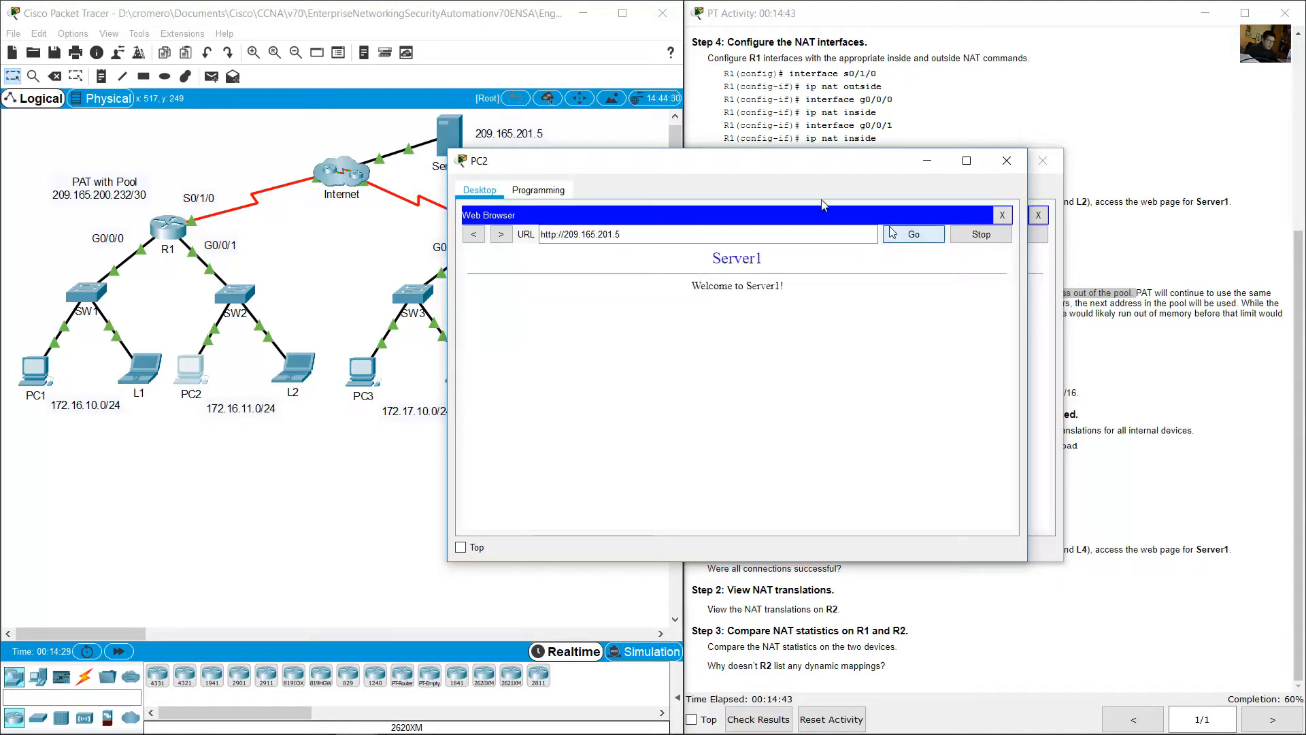
pyautogui.moveTo(701, 262); pyautogui.dragTo(786, 289)
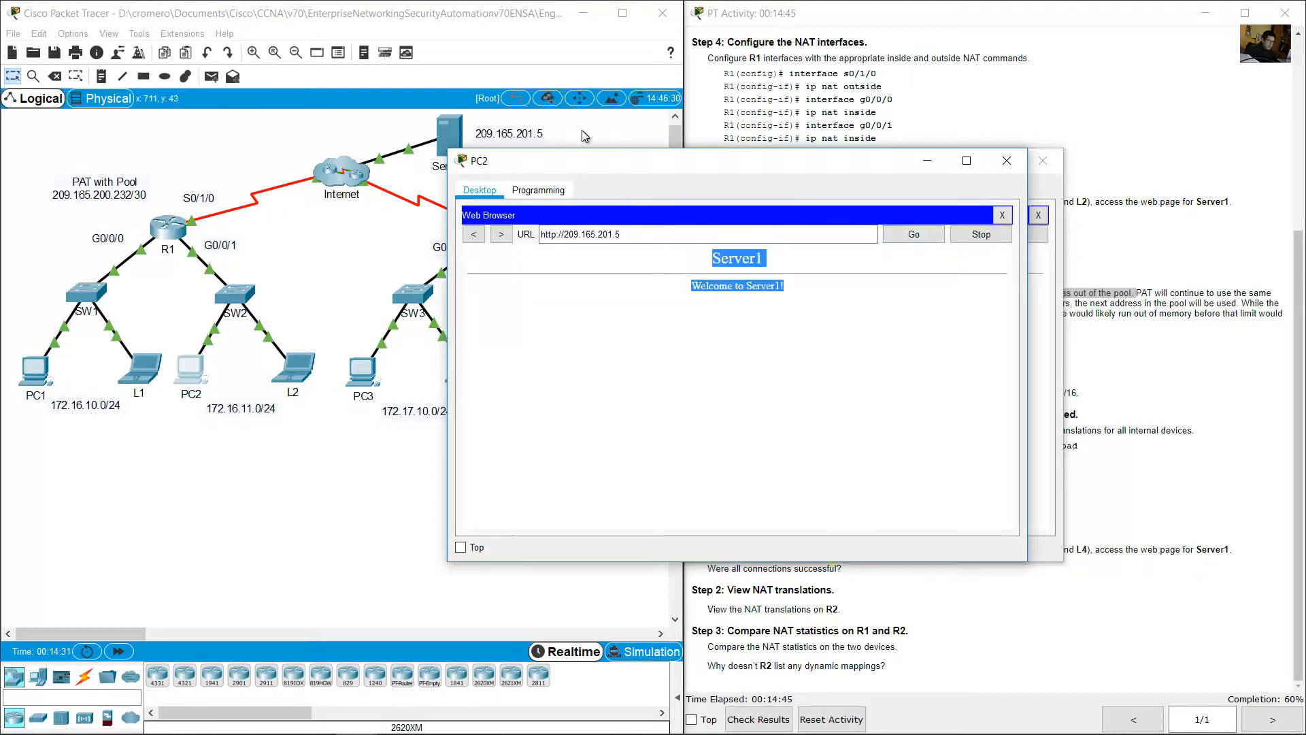
# Run show ip nat translations on R1 again and examine the entries against the activity's note about all four devices
pyautogui.click(582, 129)
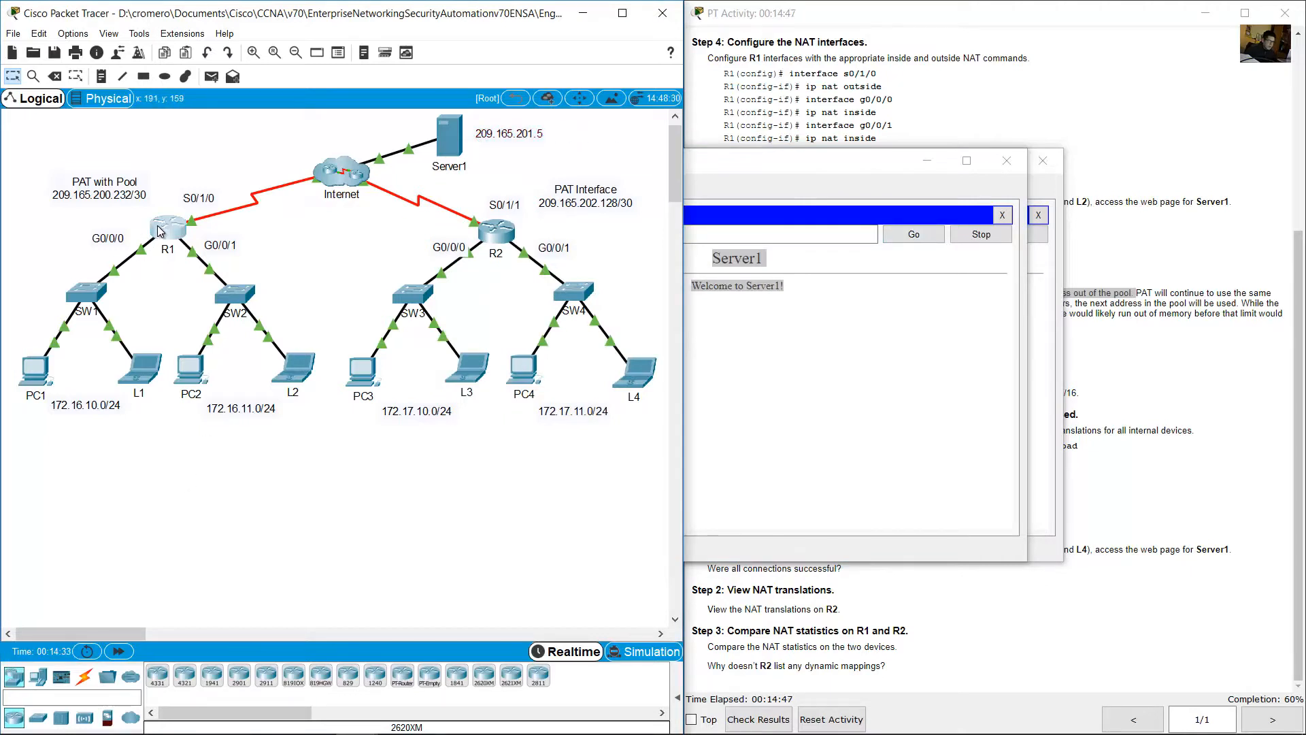
pyautogui.click(168, 228)
pyautogui.press('Up')
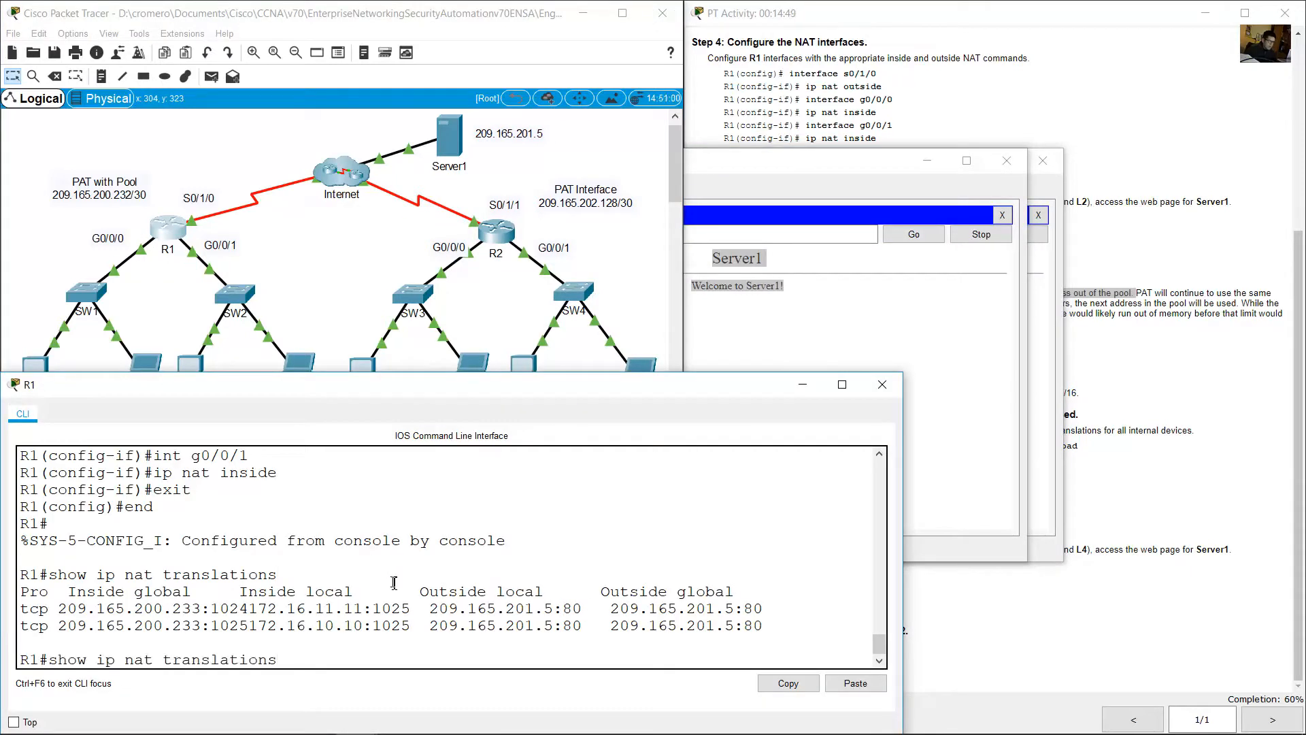
pyautogui.press('Return')
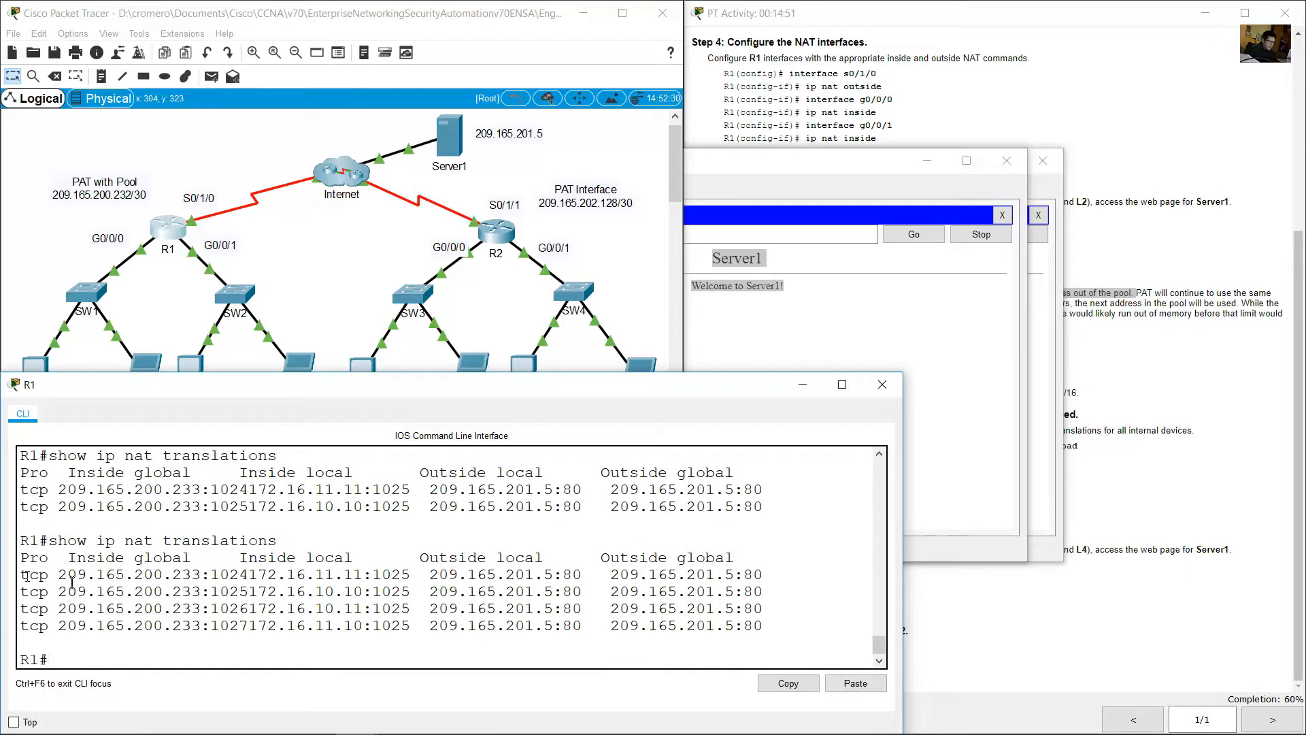
pyautogui.moveTo(25, 575); pyautogui.dragTo(741, 642)
pyautogui.click(783, 621)
pyautogui.click(1140, 336)
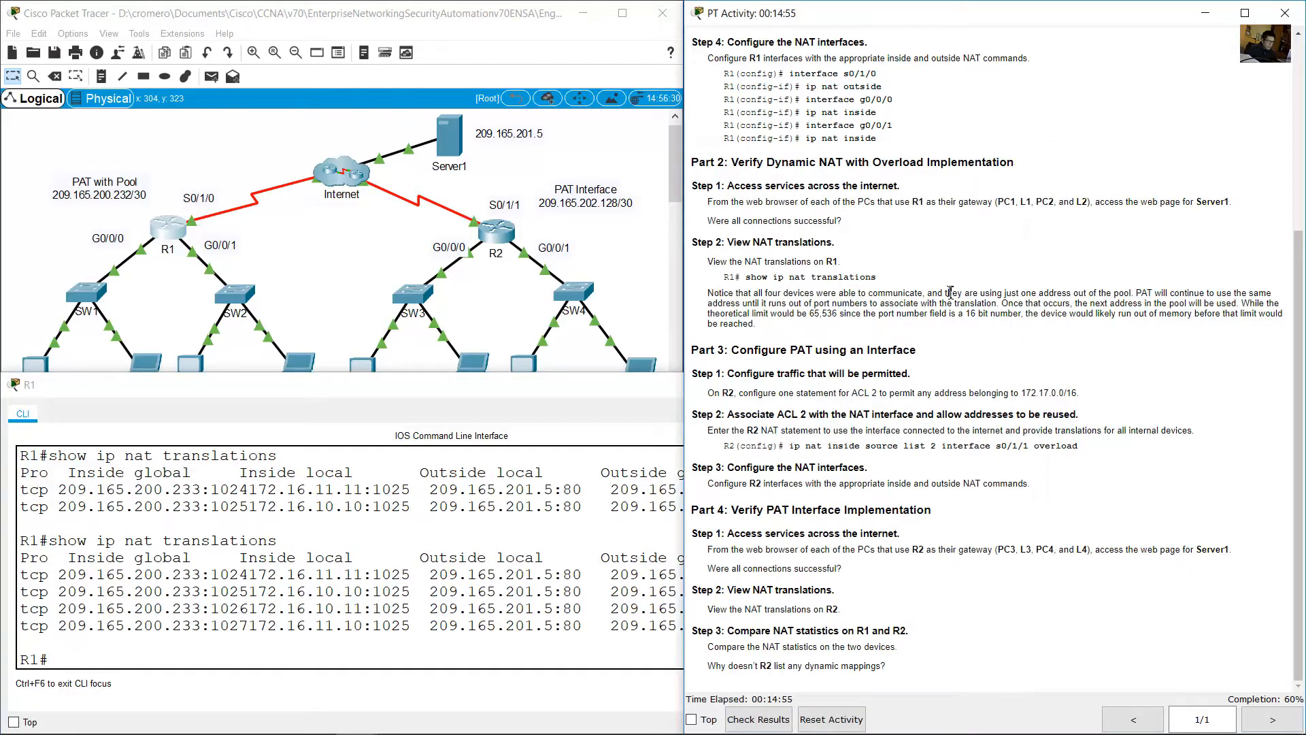
# Compare the shared inside global address in R1's translations with the activity note, and match inside local address 172.16.11.11 to L2 in the topology
pyautogui.moveTo(928, 293); pyautogui.dragTo(1133, 293)
pyautogui.click(253, 570)
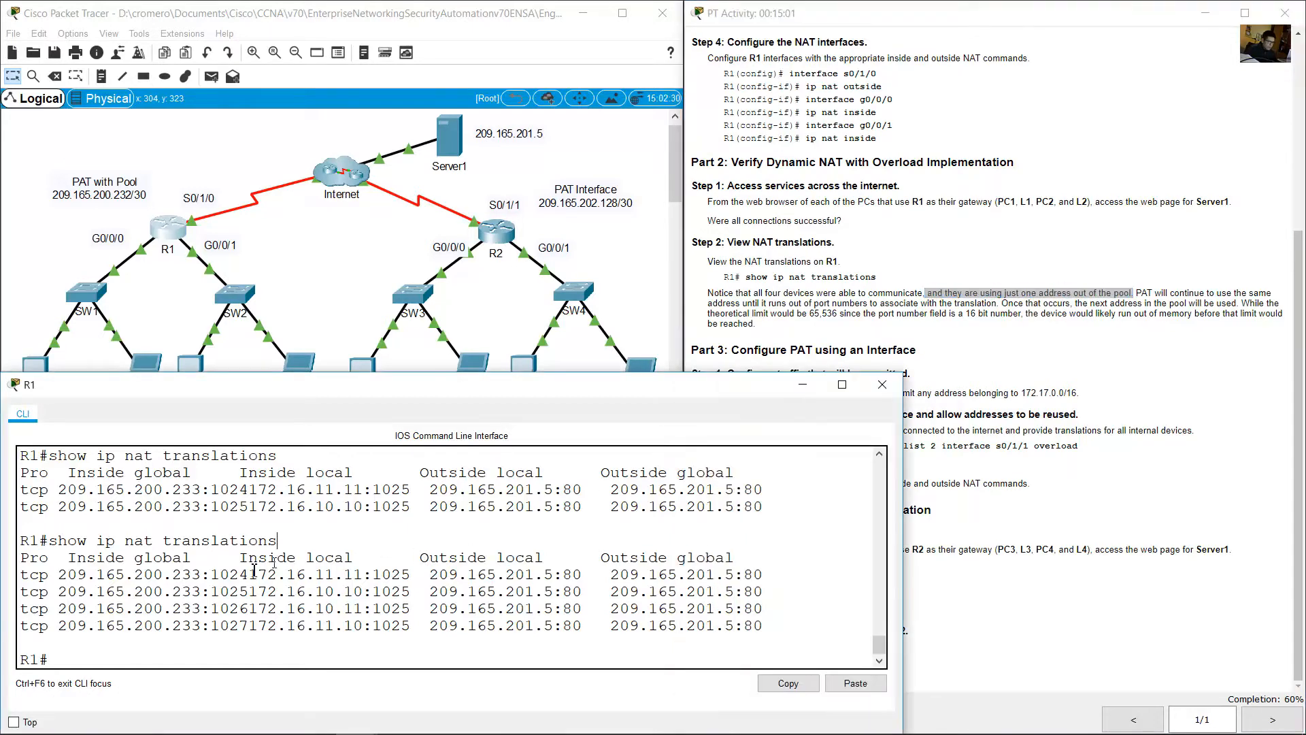
pyautogui.moveTo(63, 576); pyautogui.dragTo(201, 625)
pyautogui.click(307, 577)
pyautogui.moveTo(251, 575); pyautogui.dragTo(362, 572)
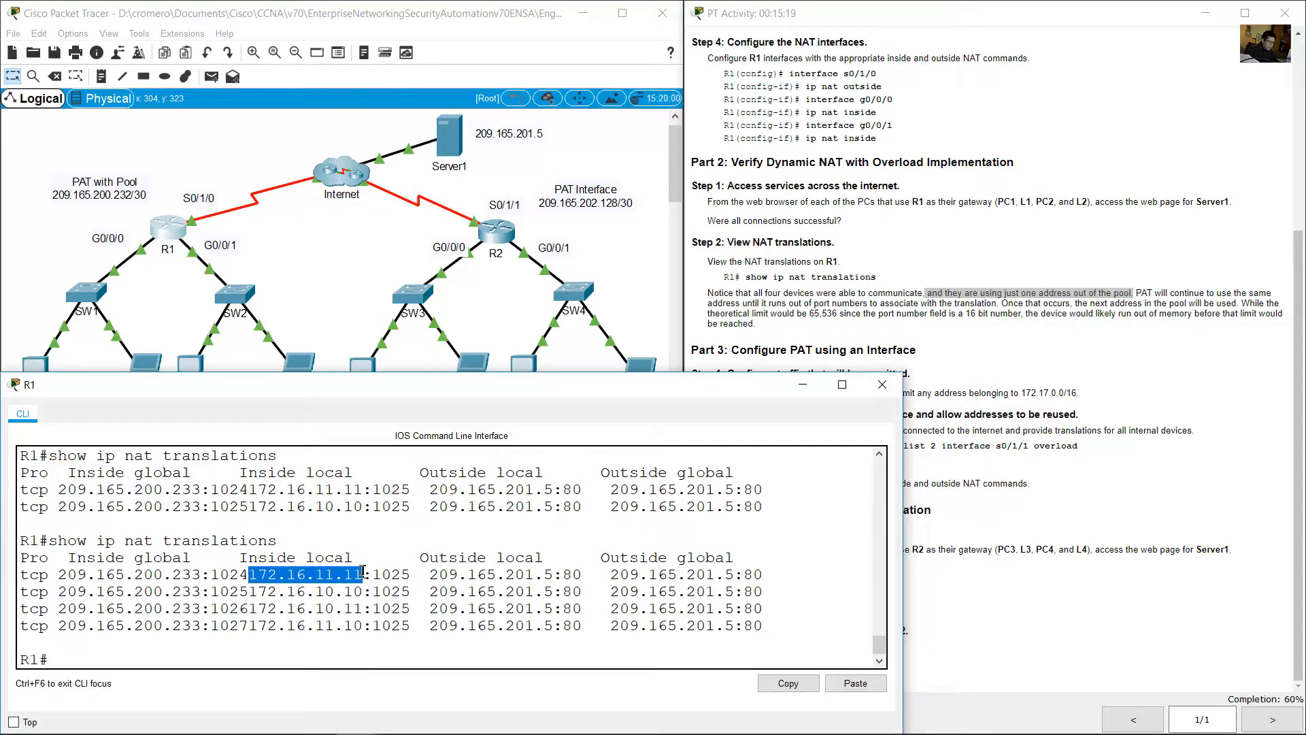
pyautogui.click(308, 296)
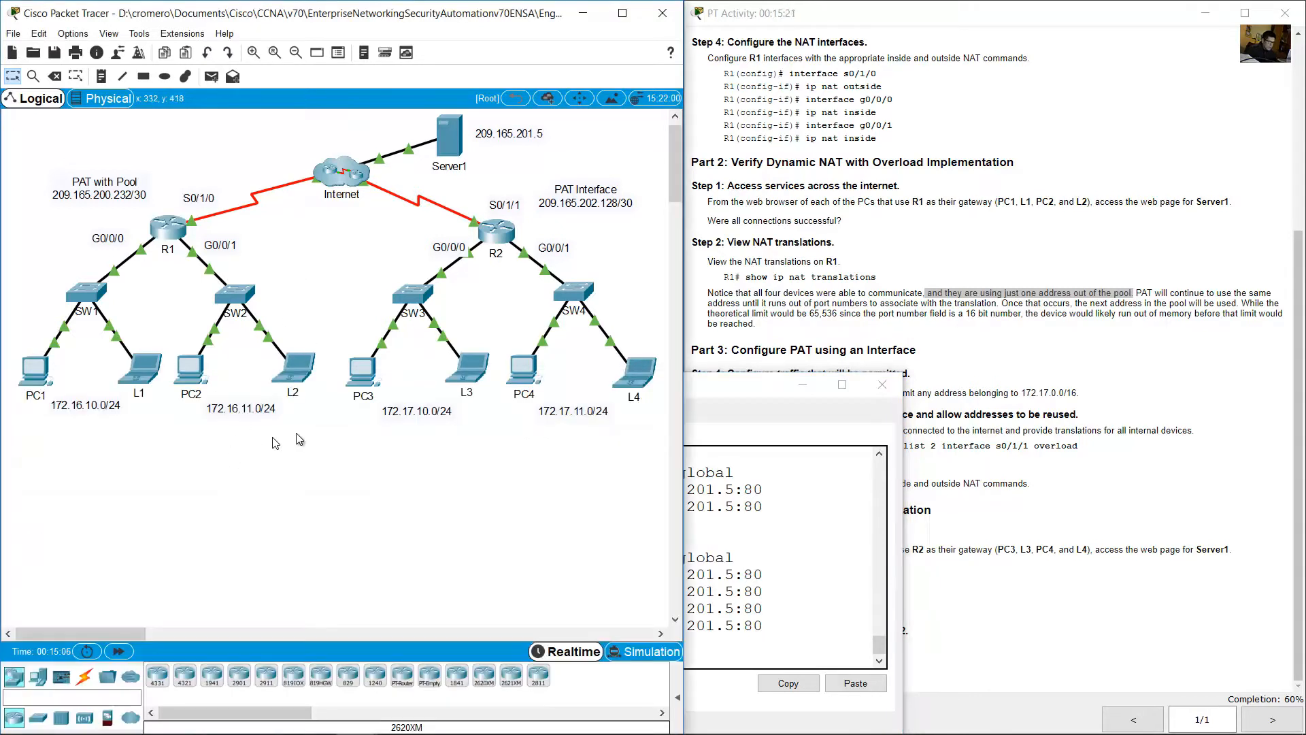
pyautogui.moveTo(325, 463); pyautogui.dragTo(294, 366)
pyautogui.click(755, 541)
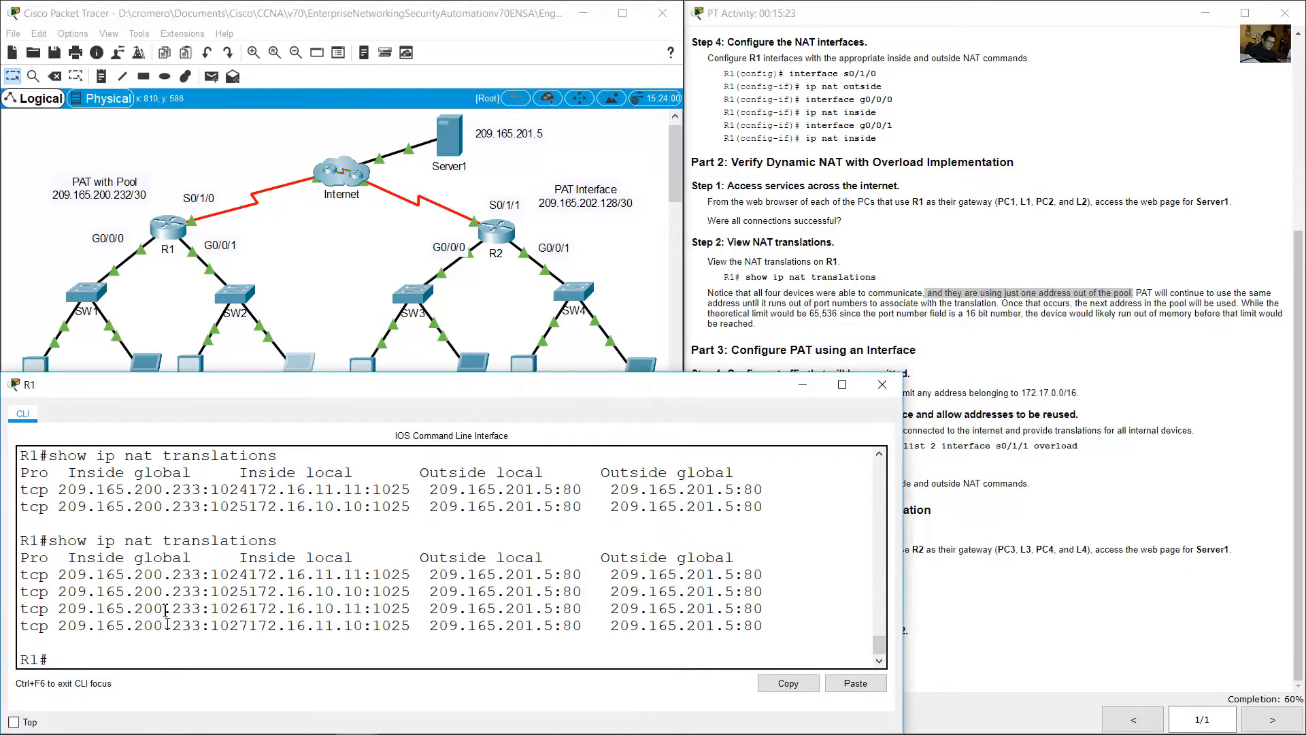
# Match the 172.16.10.10 and 172.16.10.11 translation entries on R1 to their devices on the 172.16.10.0/24 network
pyautogui.moveTo(173, 576); pyautogui.dragTo(363, 589)
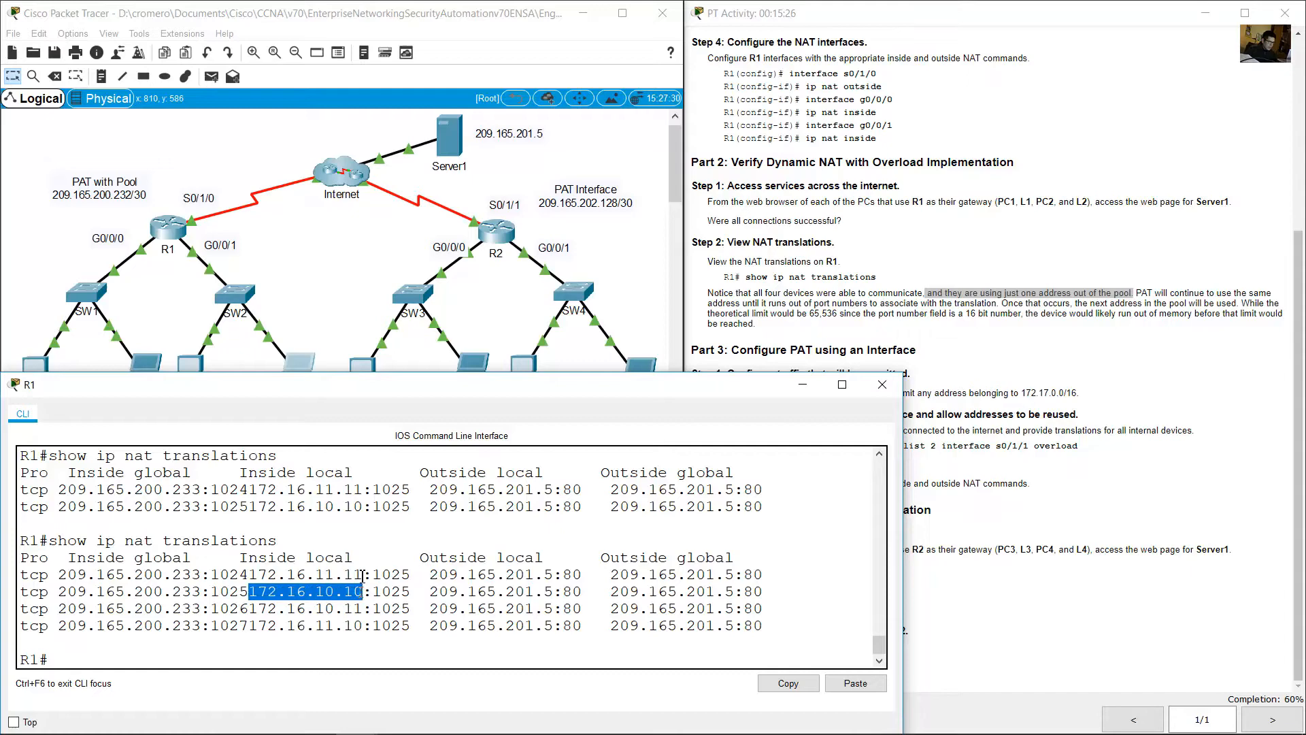
pyautogui.click(326, 289)
pyautogui.click(740, 574)
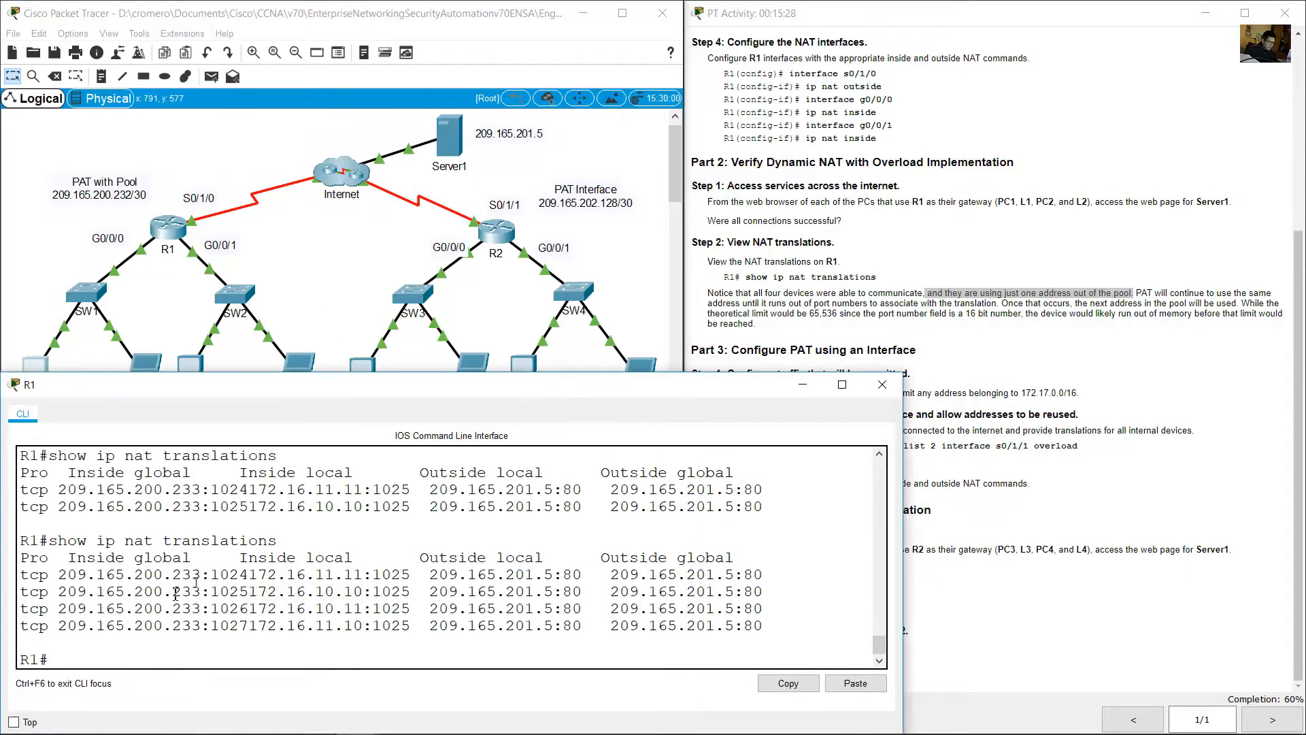
pyautogui.moveTo(164, 592); pyautogui.dragTo(364, 608)
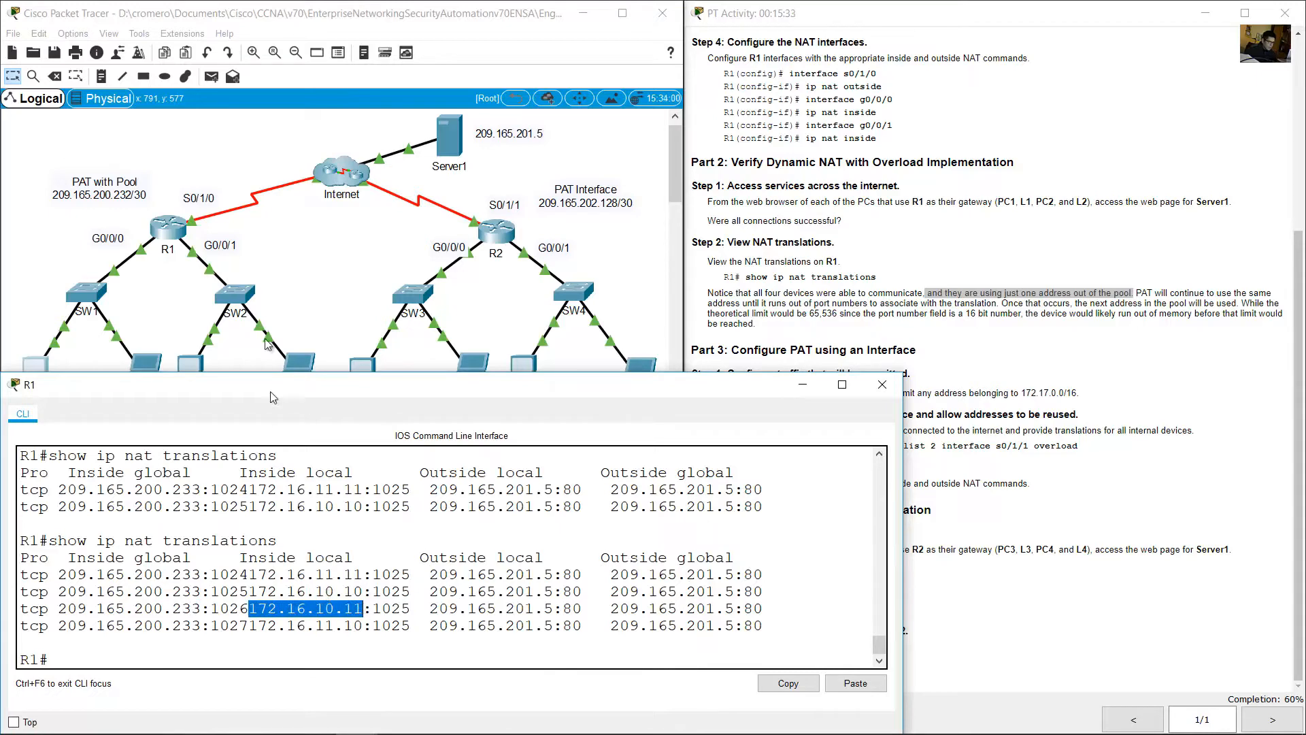
pyautogui.click(239, 323)
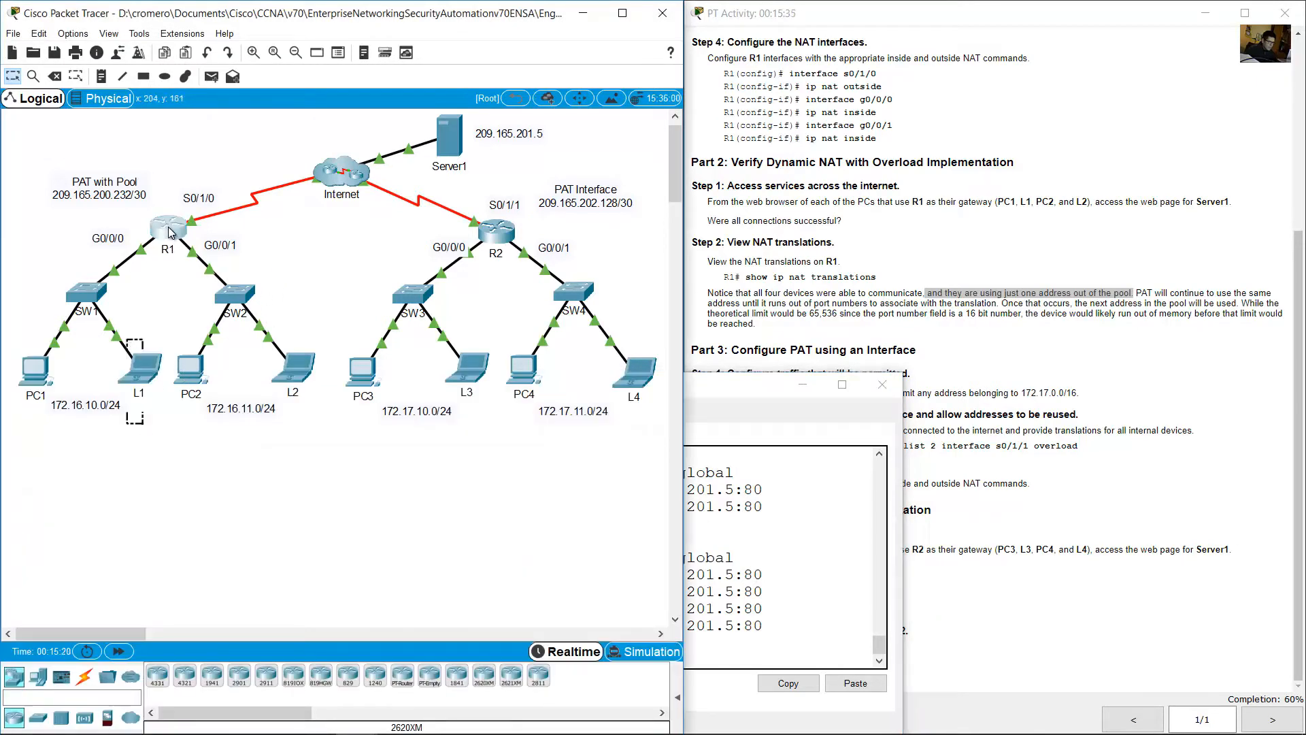
pyautogui.hotkey('alt', 'Tab')
pyautogui.moveTo(173, 609); pyautogui.dragTo(210, 608)
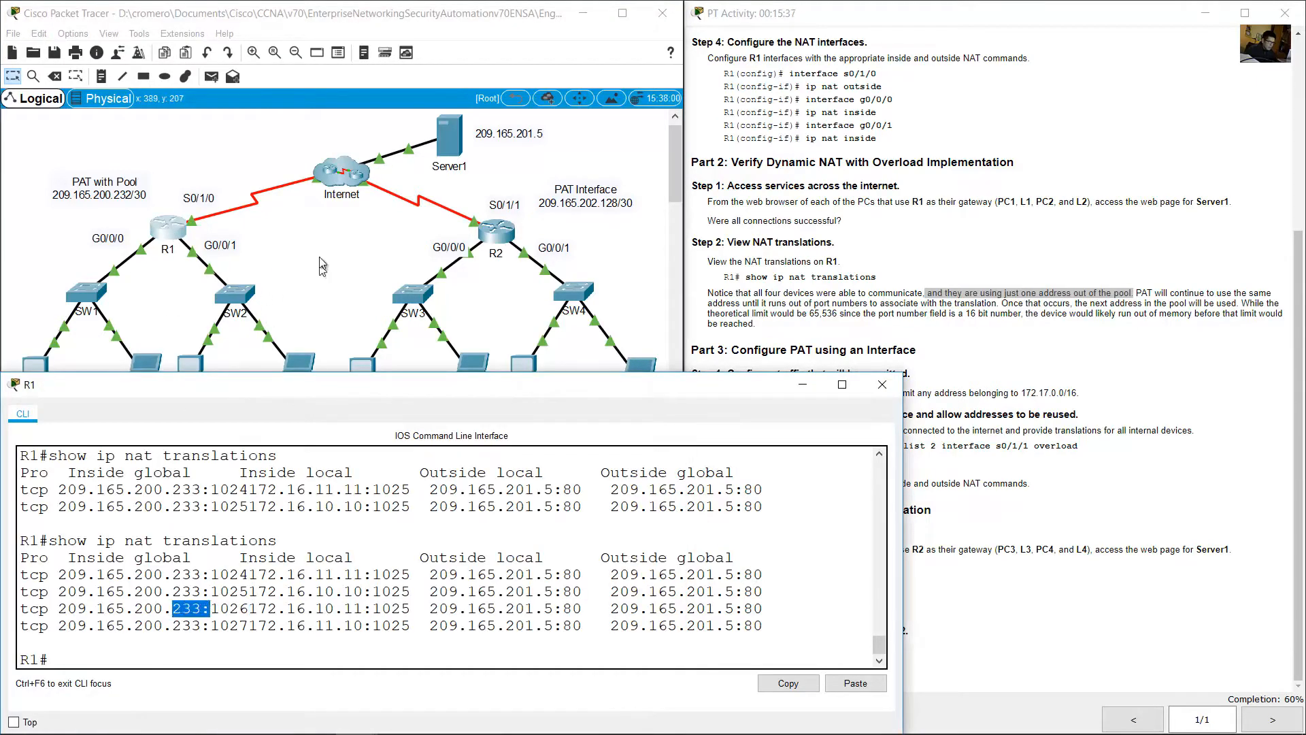
# Match the 172.16.11.10 translation entry to PC2 and compare the inside global port numbers of the four entries
pyautogui.click(320, 261)
pyautogui.moveTo(210, 448); pyautogui.dragTo(195, 364)
pyautogui.click(176, 236)
pyautogui.click(357, 623)
pyautogui.moveTo(259, 625); pyautogui.dragTo(382, 625)
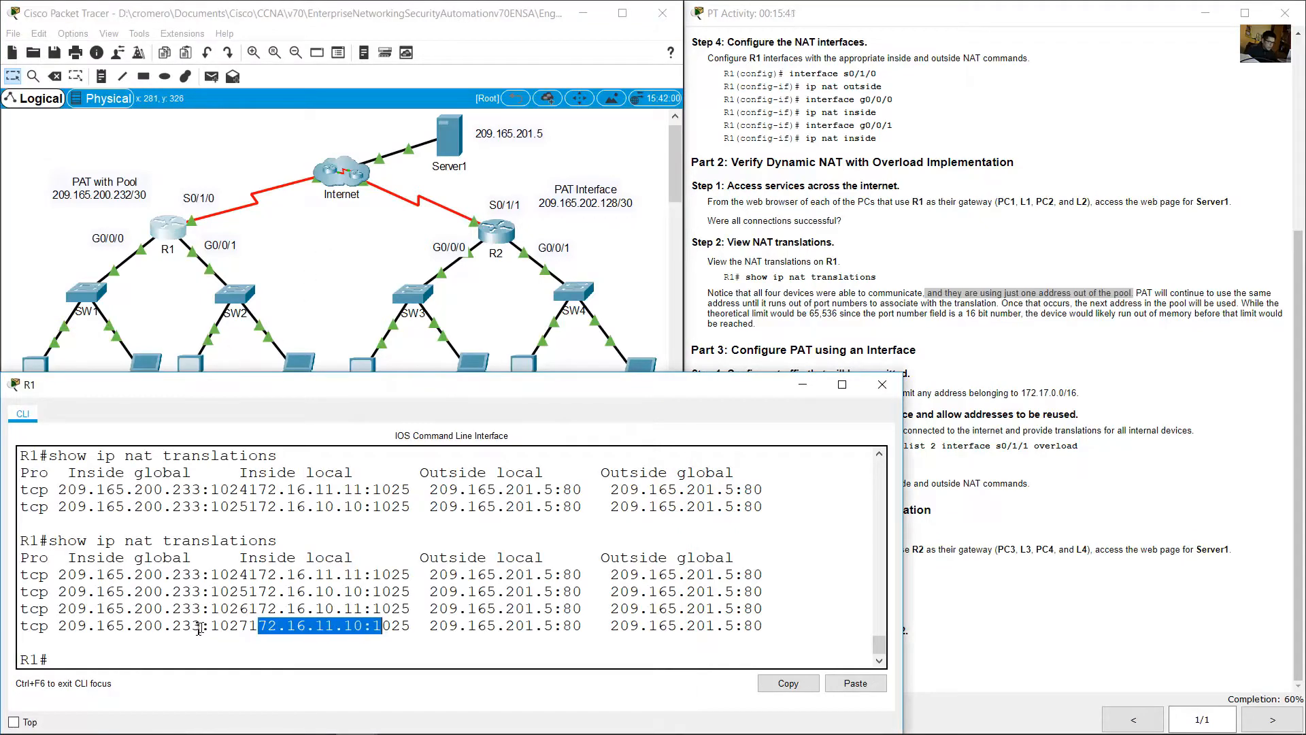
pyautogui.moveTo(173, 628); pyautogui.dragTo(202, 625)
pyautogui.click(384, 592)
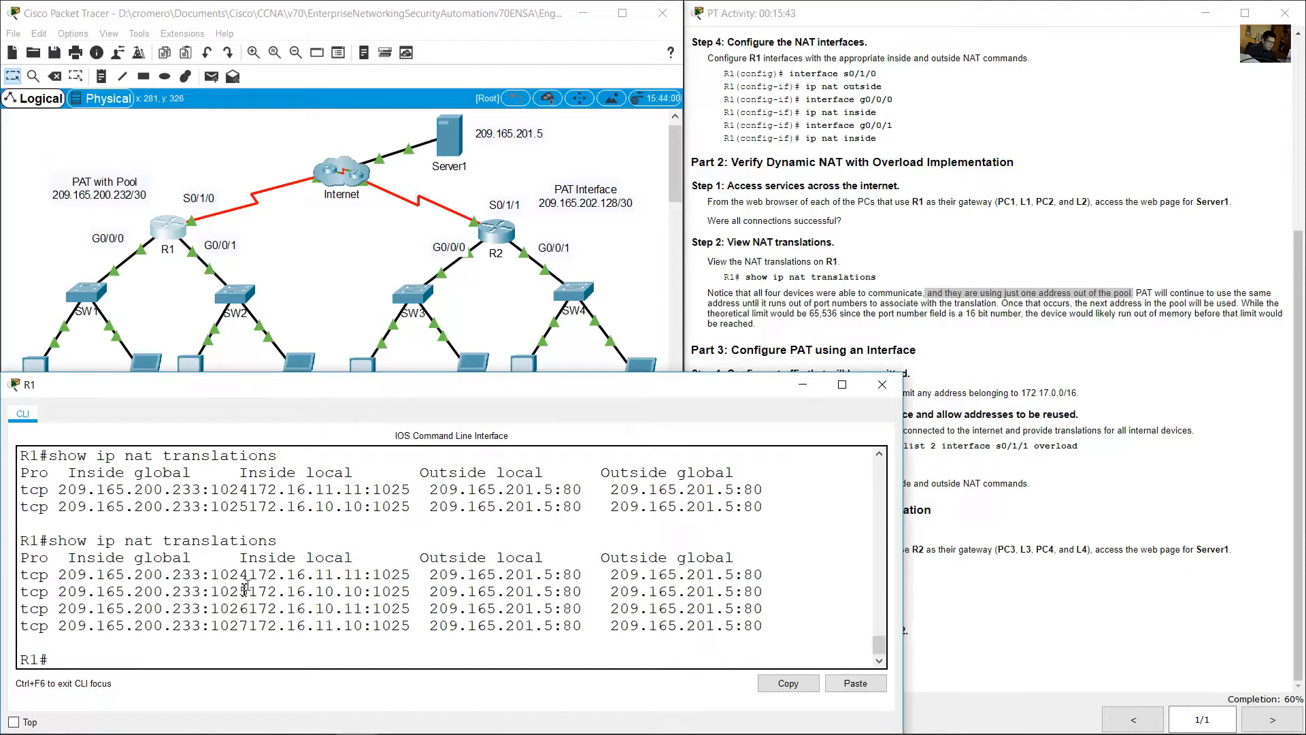
pyautogui.moveTo(225, 574); pyautogui.dragTo(243, 609)
# Read the activity note on how PAT reuses one pool address and on the theoretical port number limit
pyautogui.click(1109, 309)
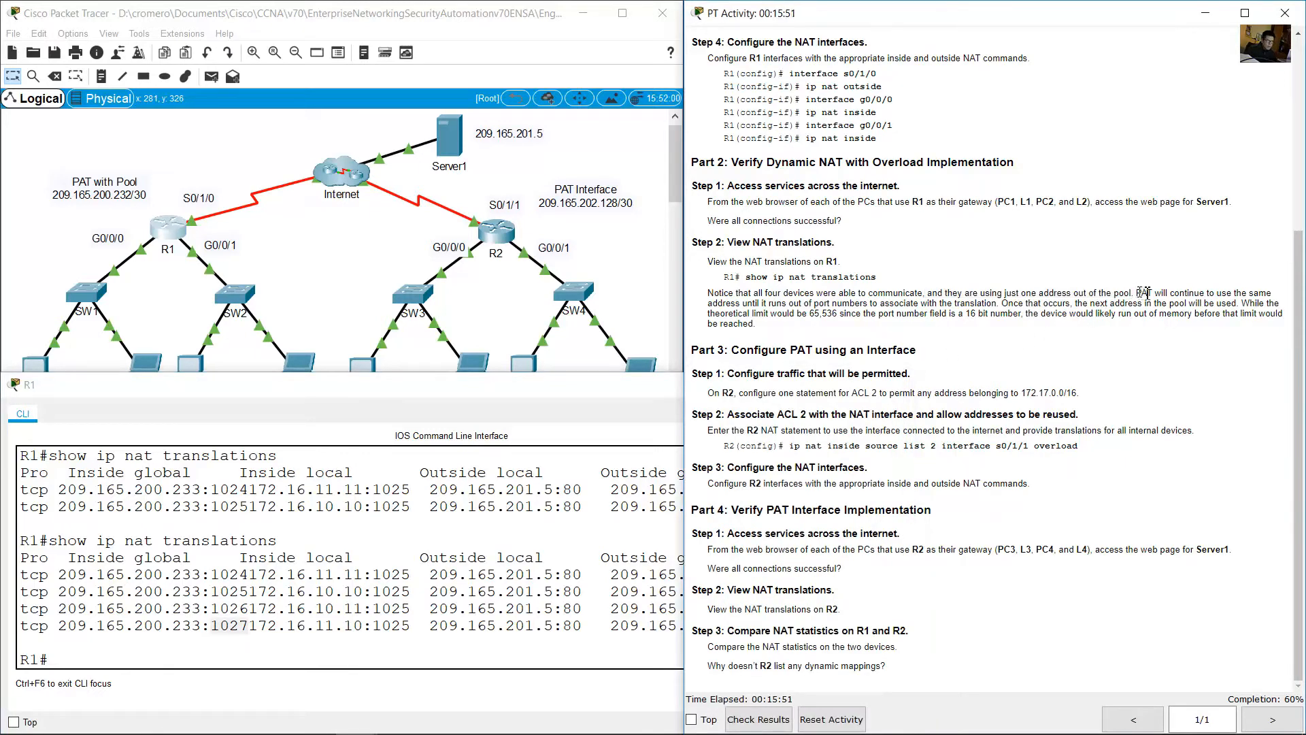
pyautogui.moveTo(1143, 292); pyautogui.dragTo(711, 335)
pyautogui.click(1019, 303)
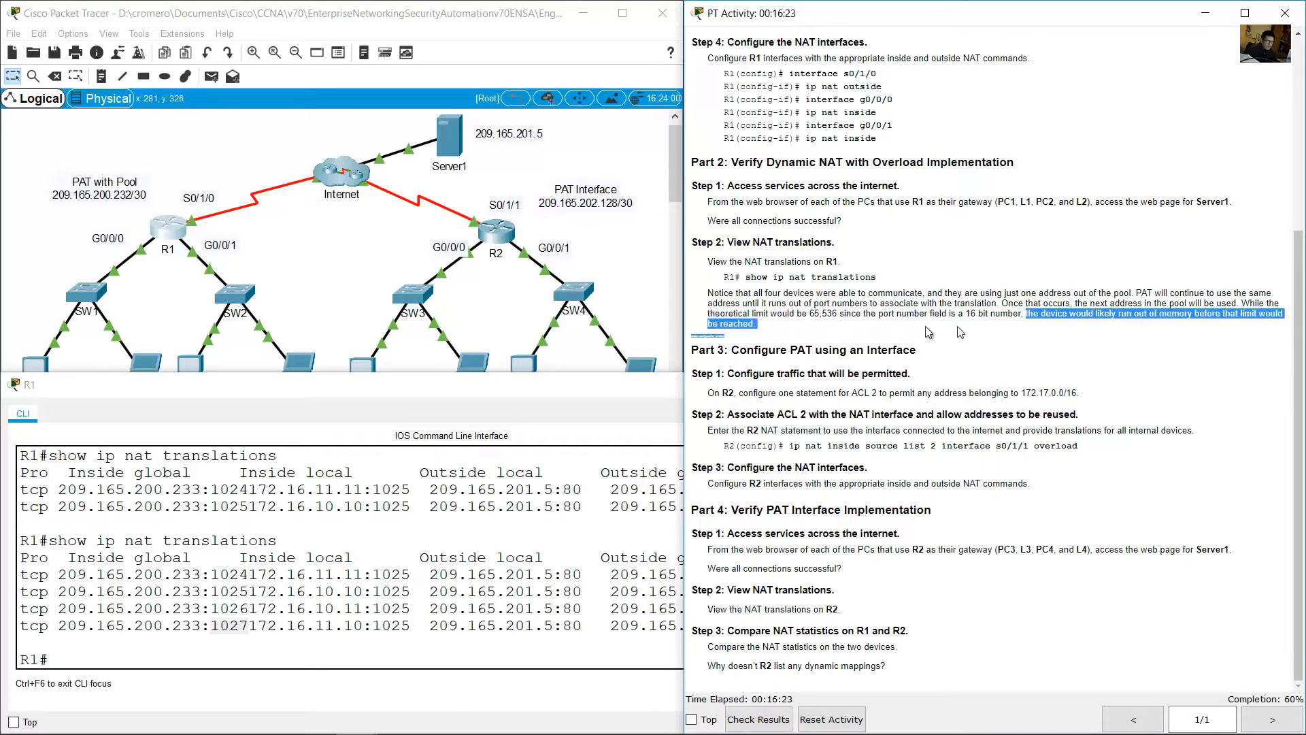
pyautogui.click(878, 339)
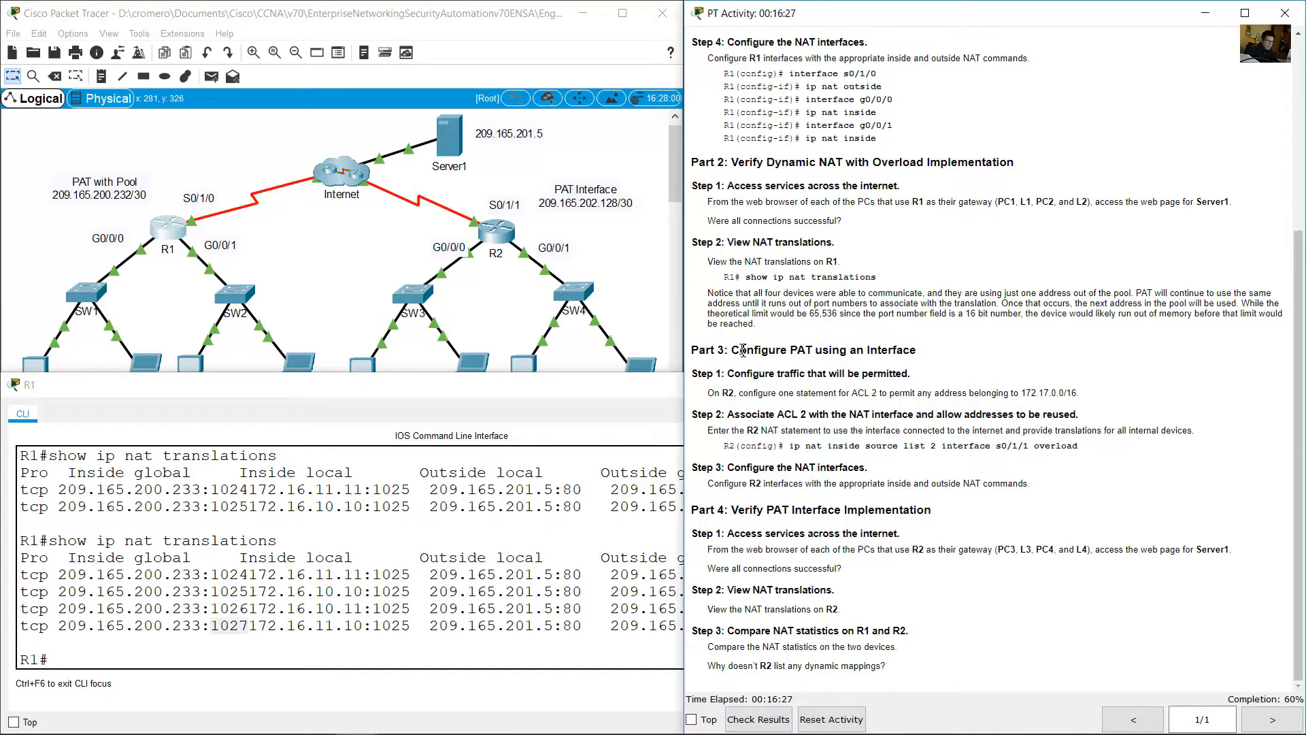
# Read the Part 3 heading and the first instruction on permitted traffic, and locate R2 in the topology
pyautogui.moveTo(743, 349); pyautogui.dragTo(911, 370)
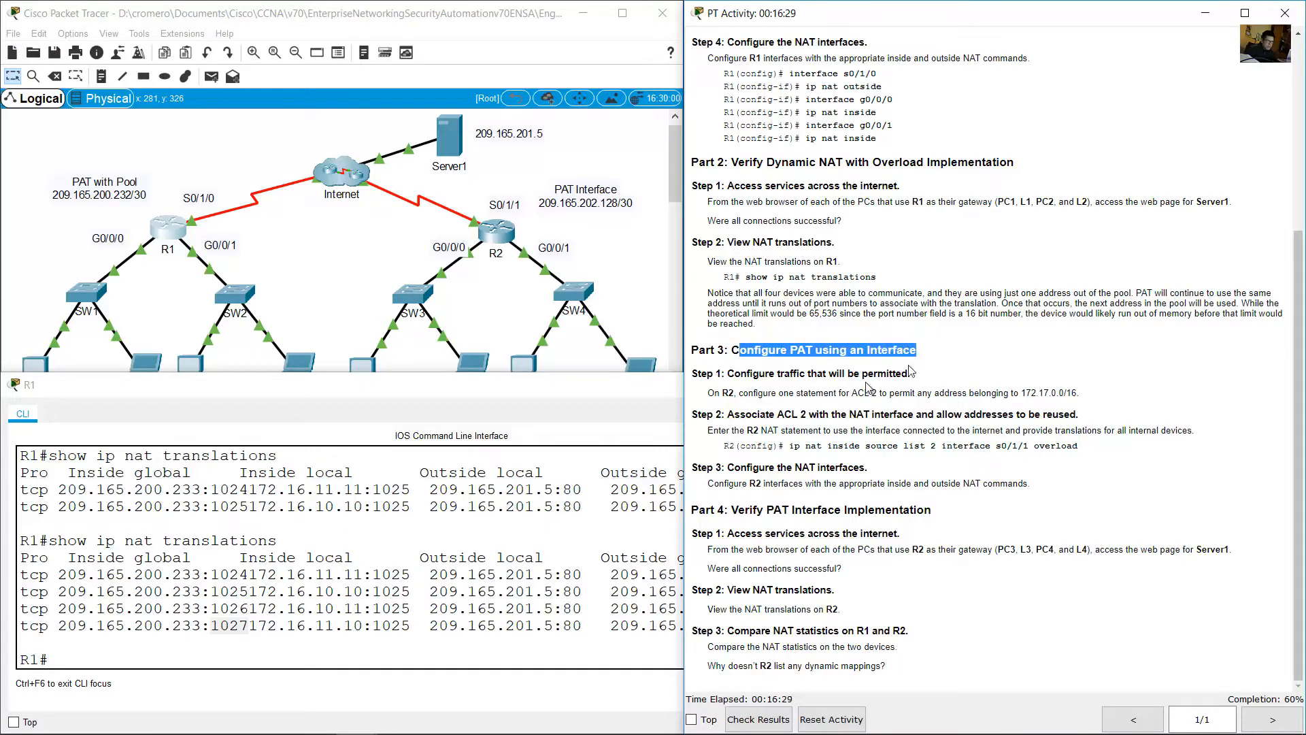
pyautogui.click(767, 392)
pyautogui.moveTo(727, 373); pyautogui.dragTo(911, 373)
pyautogui.click(856, 389)
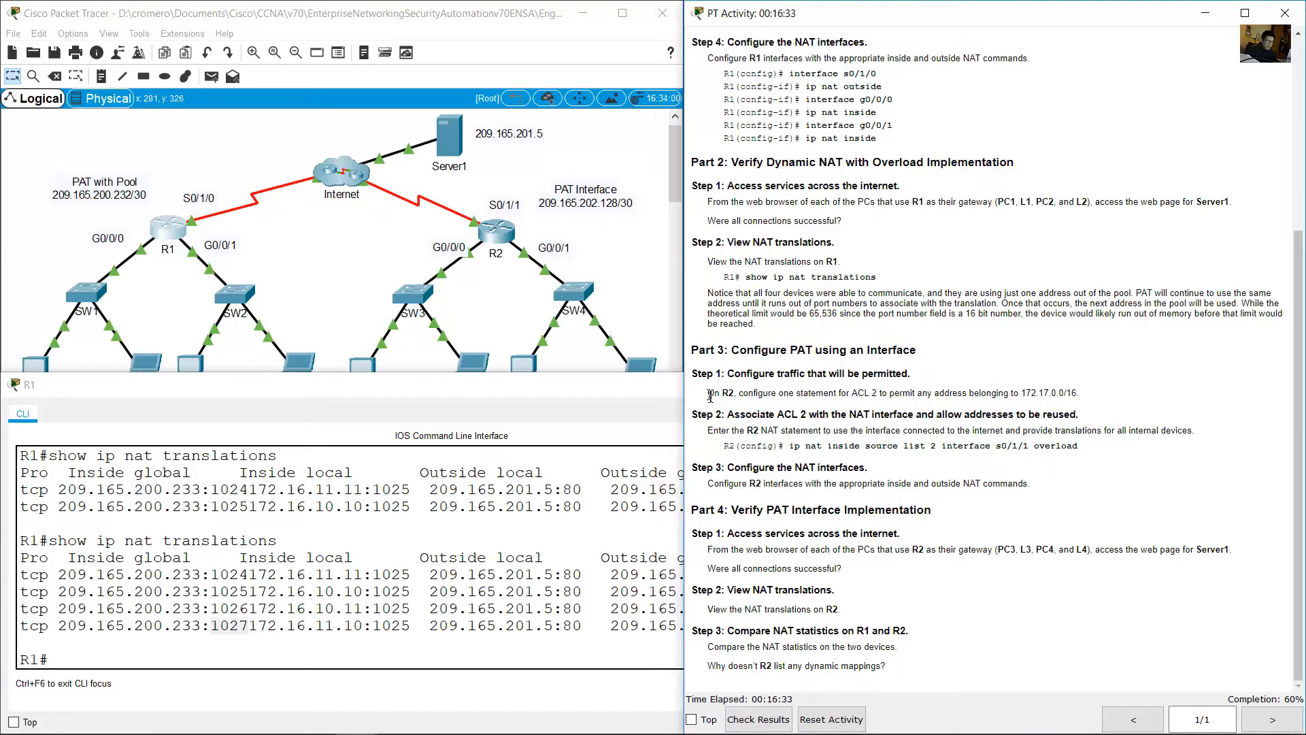
pyautogui.moveTo(708, 393); pyautogui.dragTo(755, 395)
pyautogui.click(413, 237)
pyautogui.moveTo(507, 228)
pyautogui.mouseDown()
pyautogui.moveTo(516, 242)
pyautogui.moveTo(491, 217)
pyautogui.mouseUp()
pyautogui.click(410, 330)
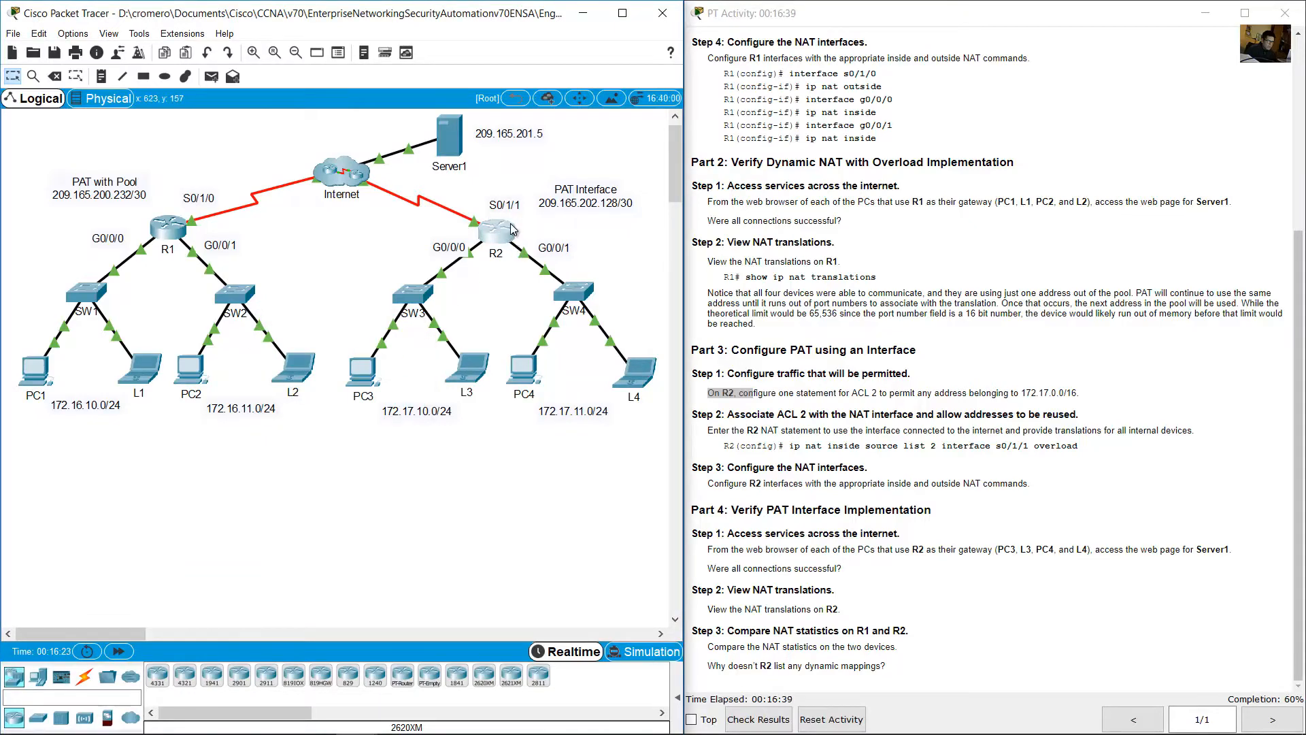
# Open R2's command line in an enlarged window and enter global configuration mode with en and conf term
pyautogui.click(515, 226)
pyautogui.moveTo(589, 154); pyautogui.dragTo(162, 329)
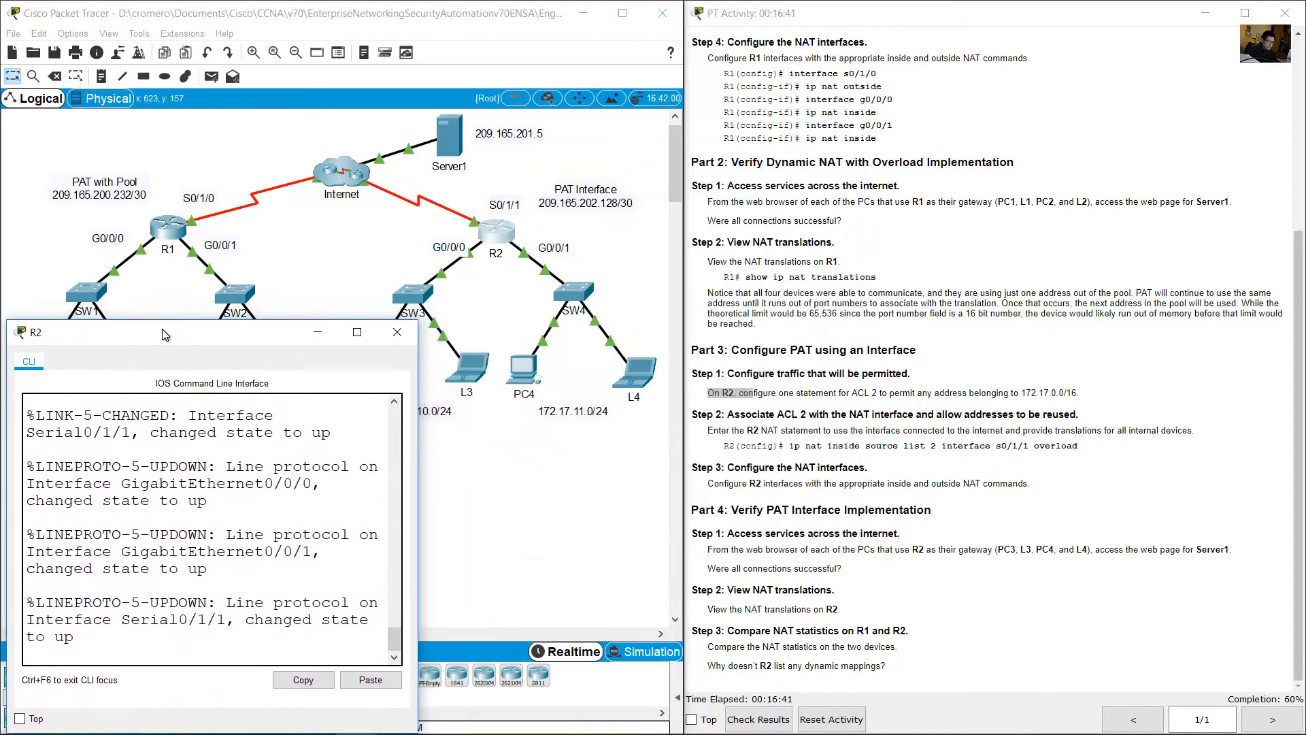
pyautogui.moveTo(423, 317); pyautogui.dragTo(847, 368)
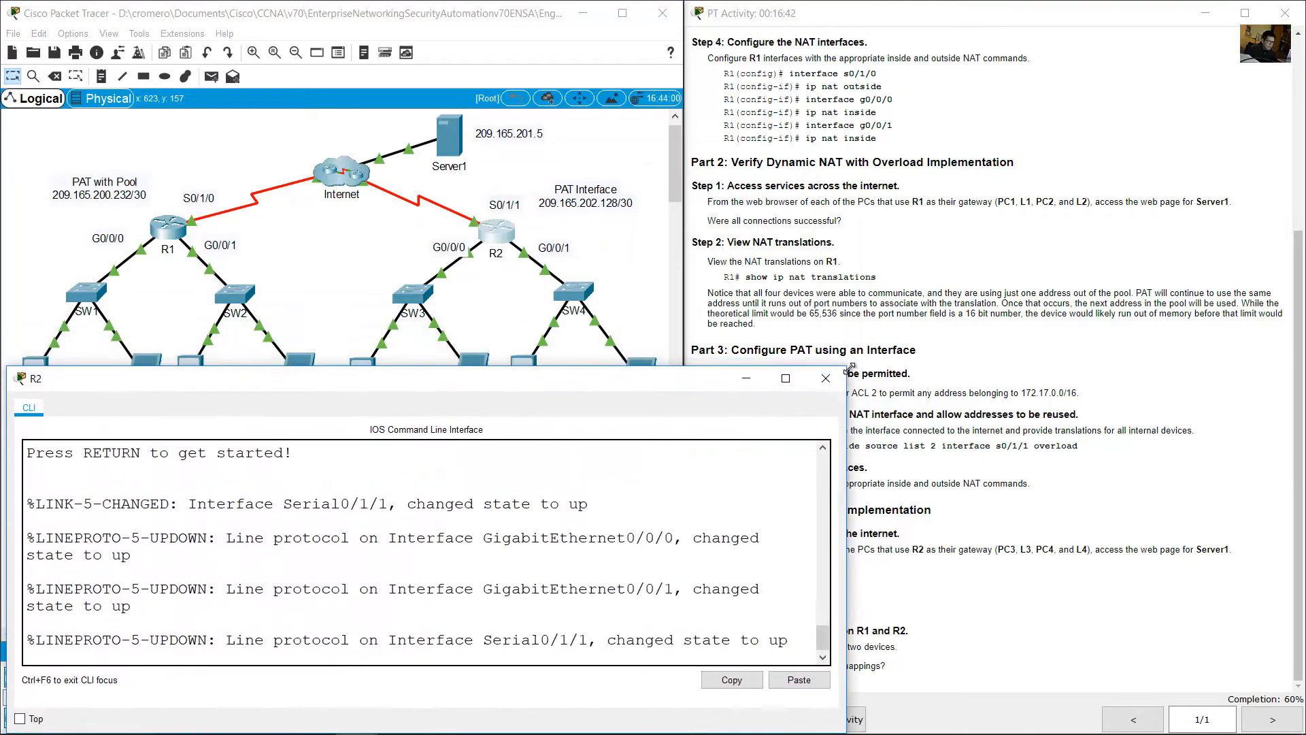
pyautogui.press('Return')
pyautogui.write('en')
pyautogui.press('Return')
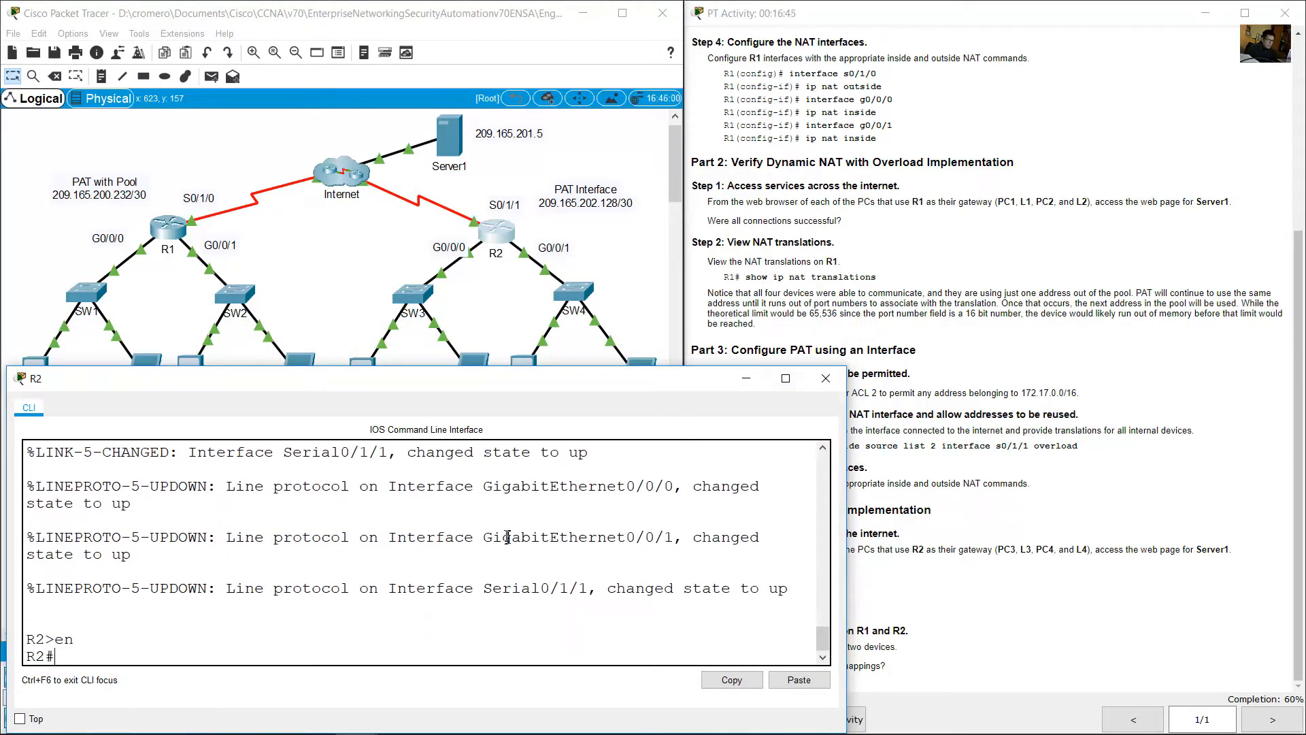
pyautogui.write('conf term')
pyautogui.press('Return')
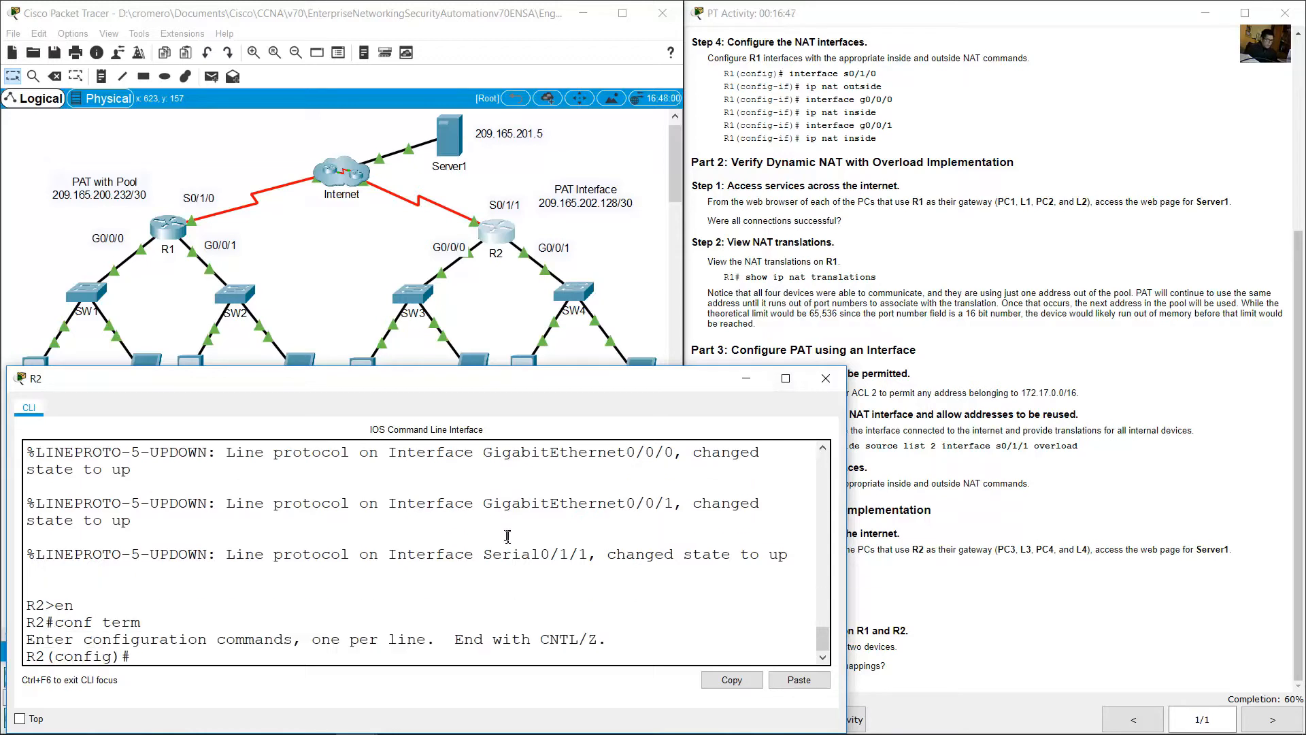
pyautogui.moveTo(139, 655); pyautogui.dragTo(20, 657)
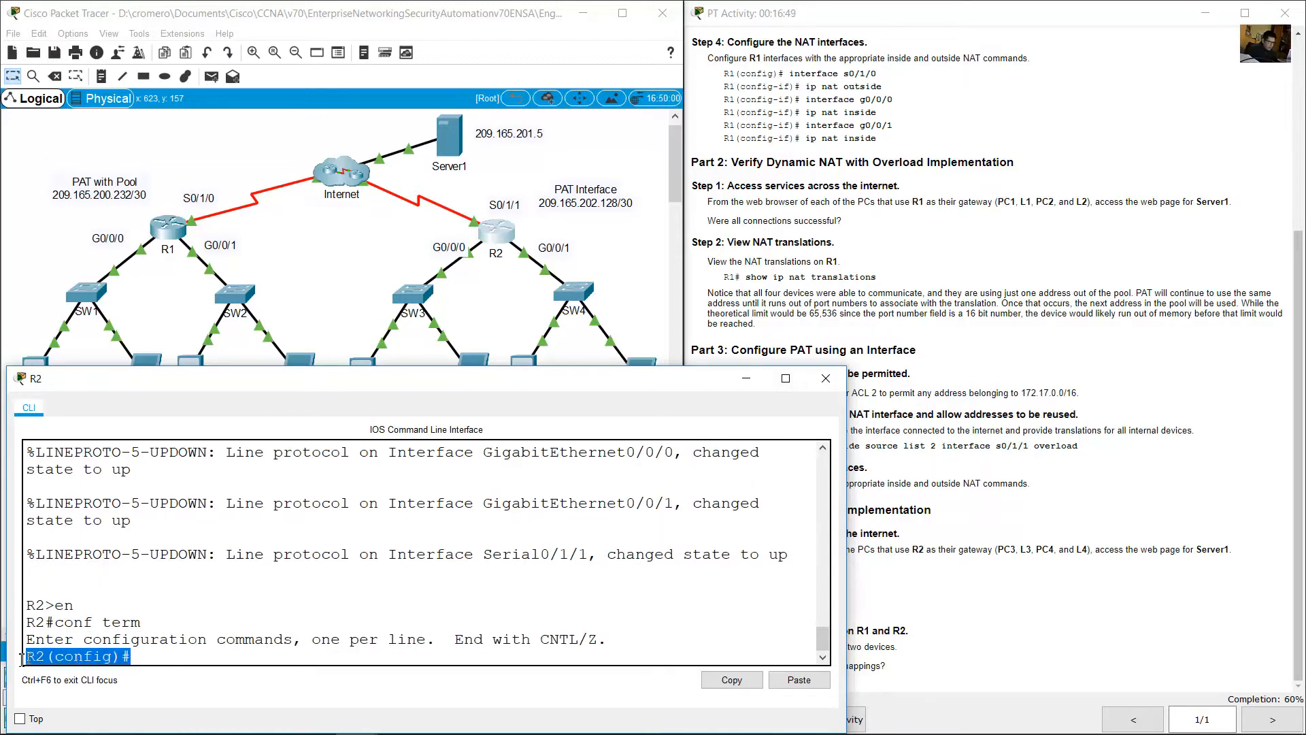
# Read the ACL 2 requirement for 172.17.0.0/16 and compare it with the 172.17.10.0/24 and 172.17.11.0/24 networks behind R2
pyautogui.click(925, 445)
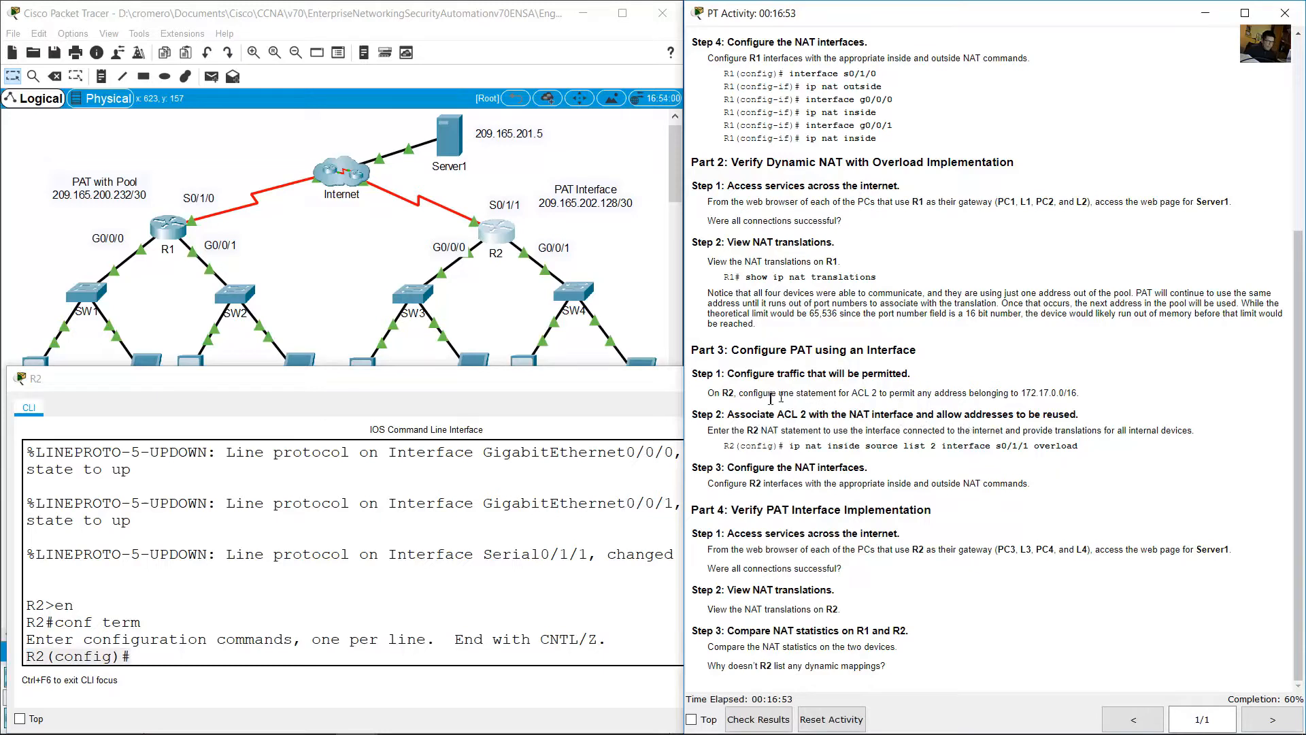
pyautogui.moveTo(778, 398); pyautogui.dragTo(1083, 397)
pyautogui.click(651, 293)
pyautogui.click(1065, 394)
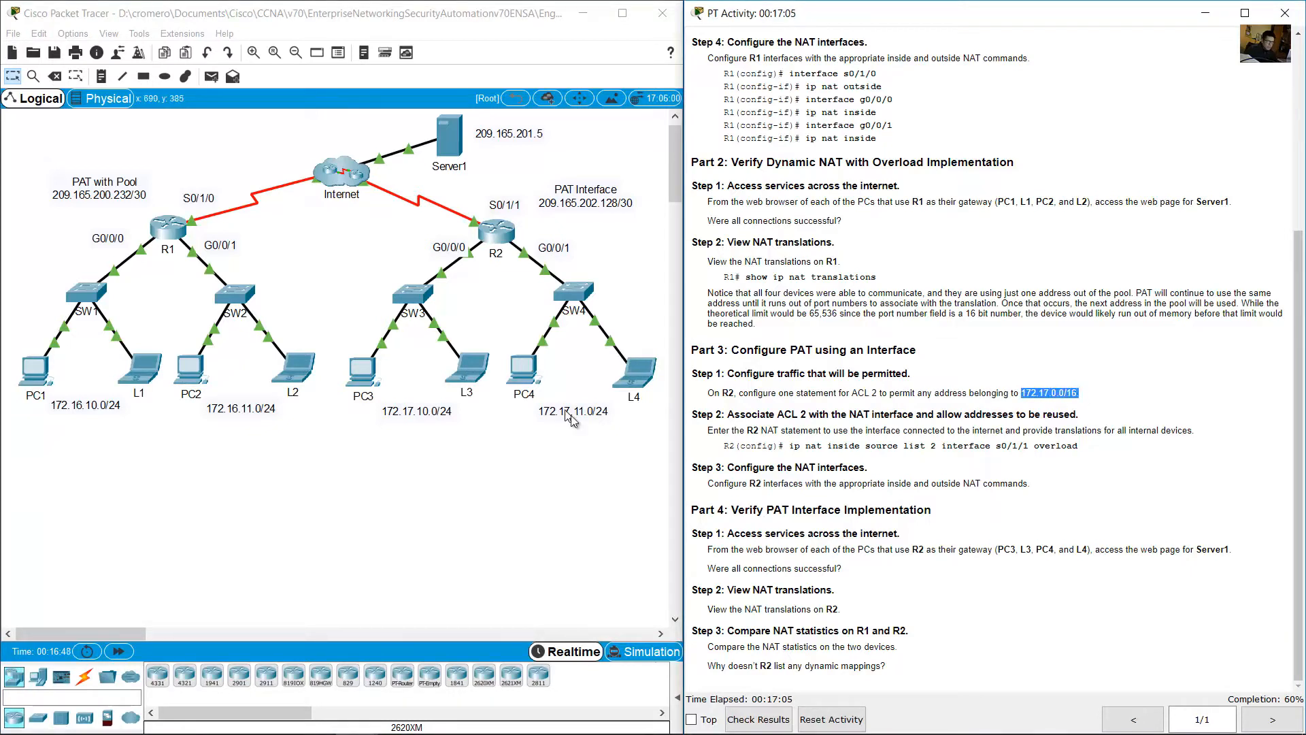
pyautogui.moveTo(638, 468); pyautogui.dragTo(358, 296)
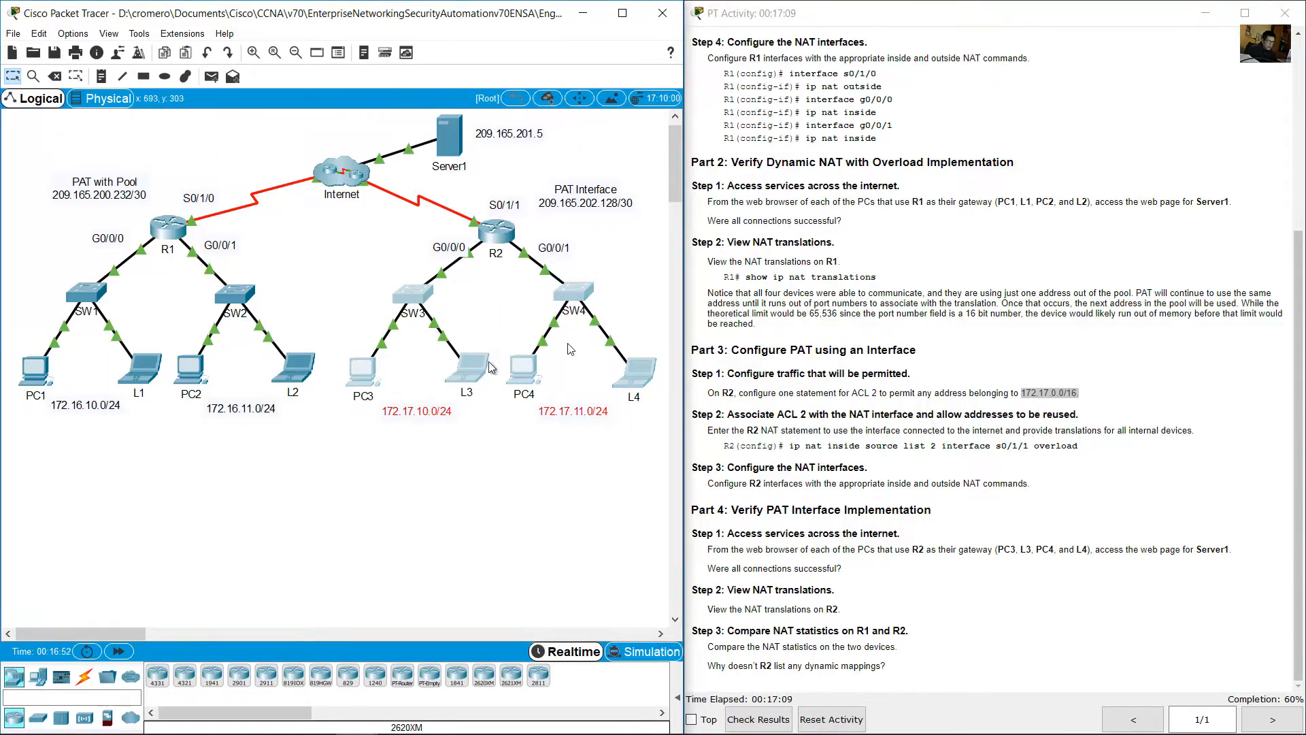
pyautogui.moveTo(440, 468); pyautogui.dragTo(376, 319)
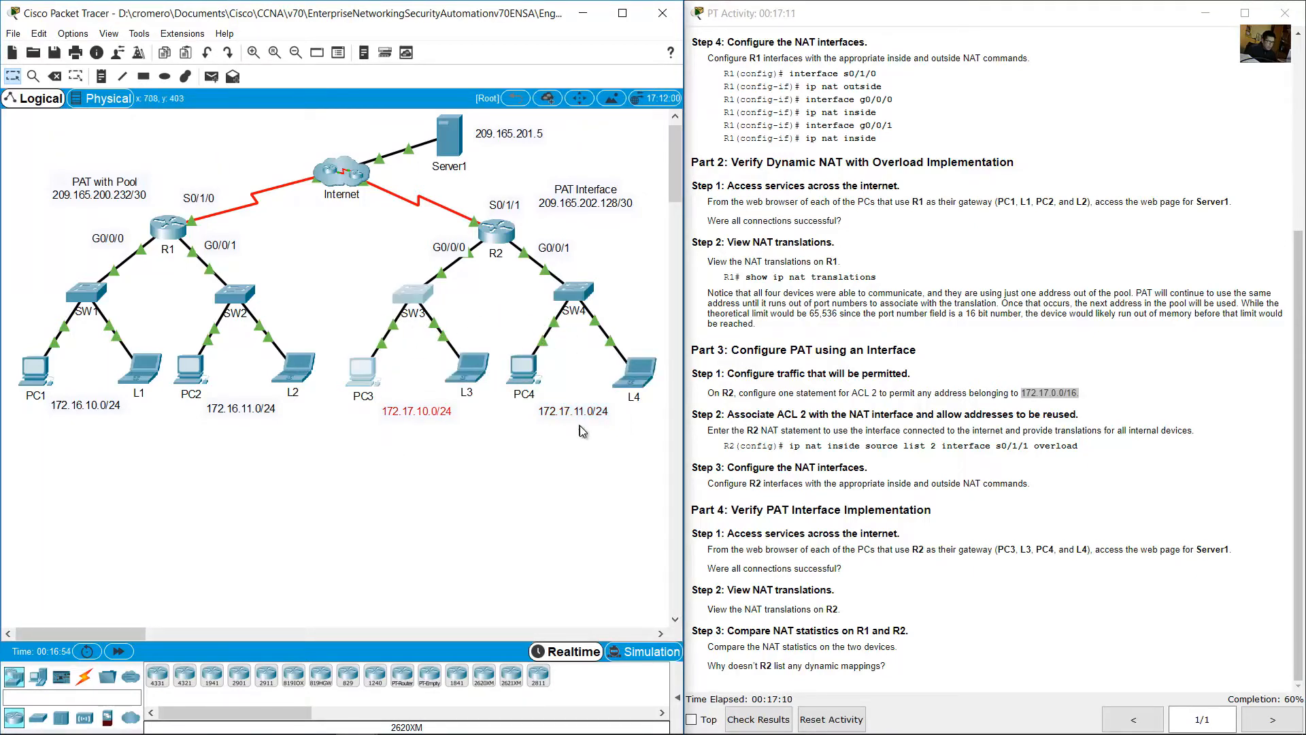
pyautogui.moveTo(630, 468); pyautogui.dragTo(532, 313)
pyautogui.click(1114, 459)
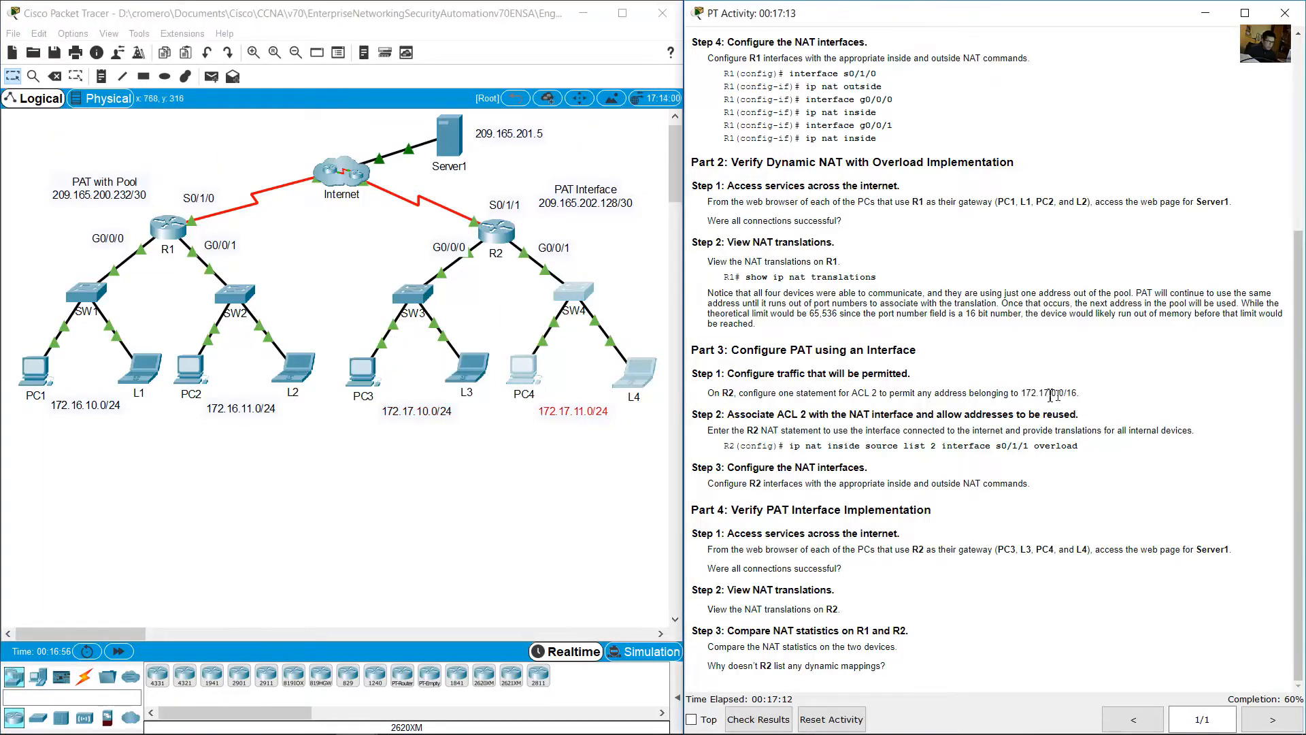
# Configure ACL 2 on R2 with access-list 2 permit 172.17.0.0 0.0.255.255
pyautogui.click(476, 234)
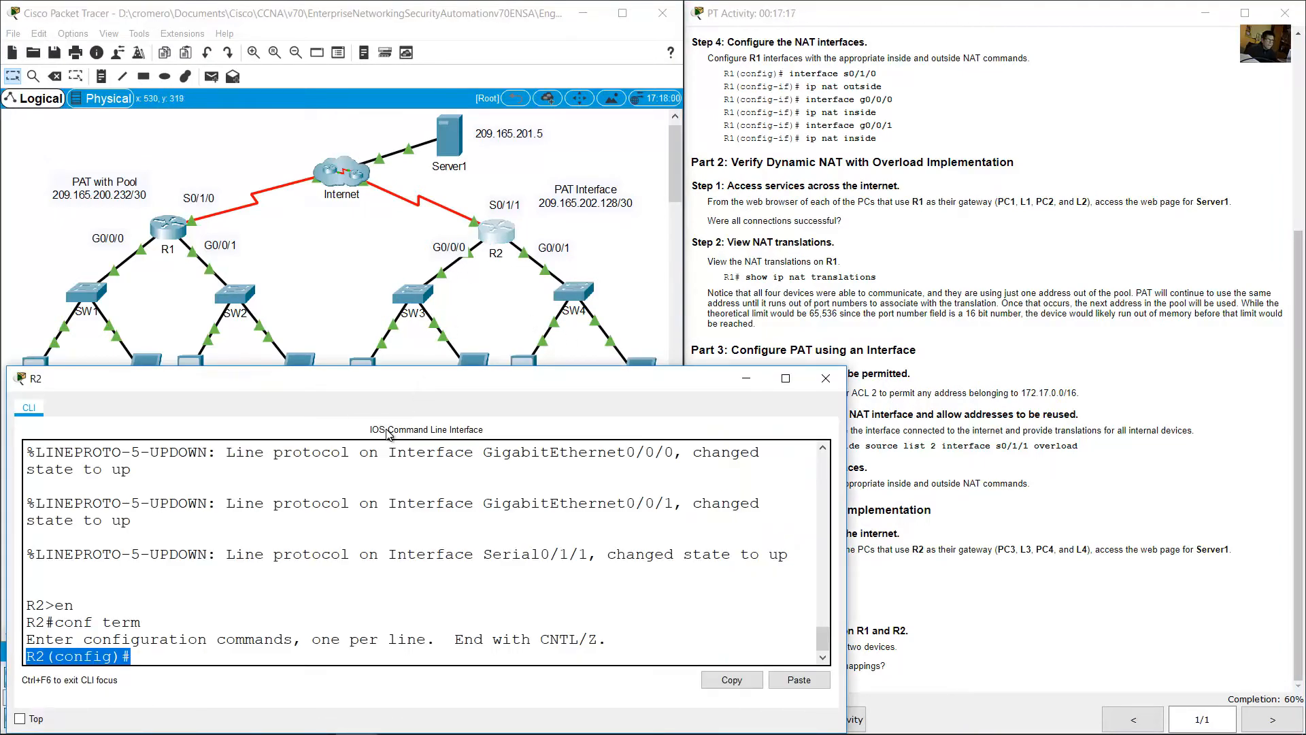
pyautogui.click(207, 627)
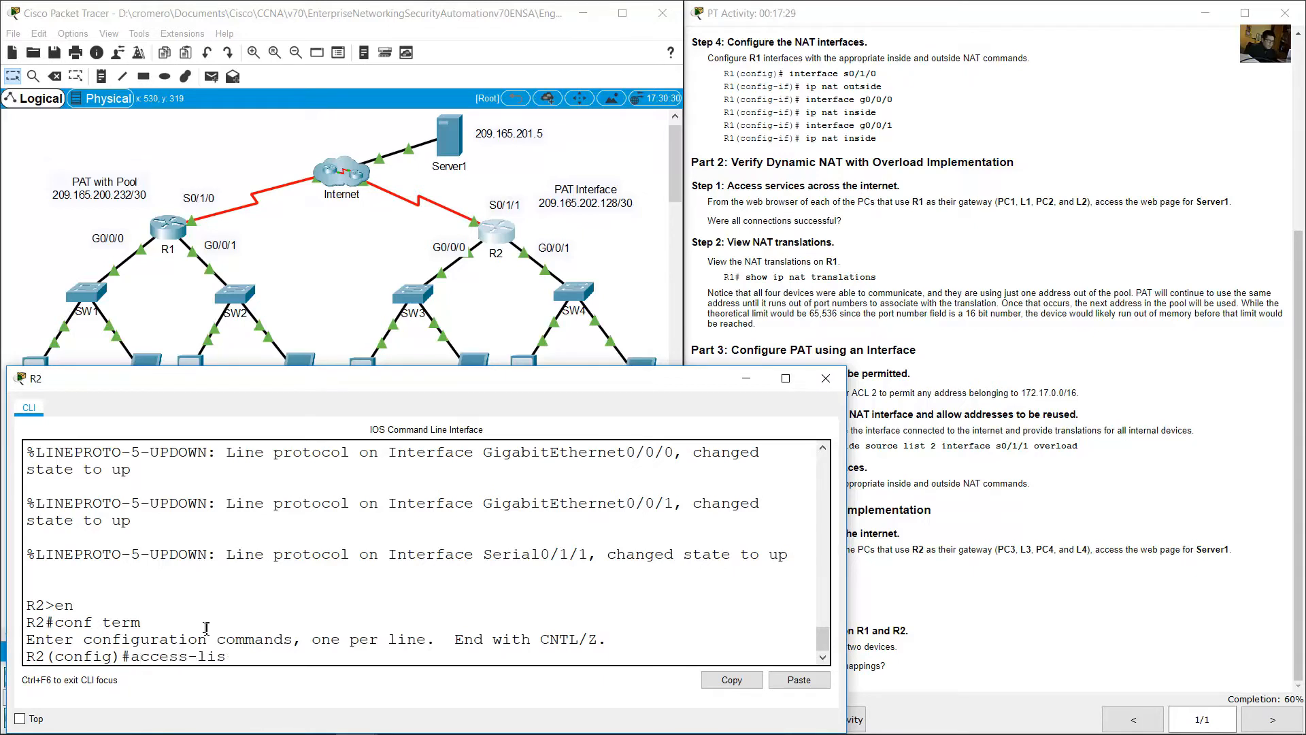
pyautogui.write('access-list 2 permit 172.17.0.0 0.0.255.255')
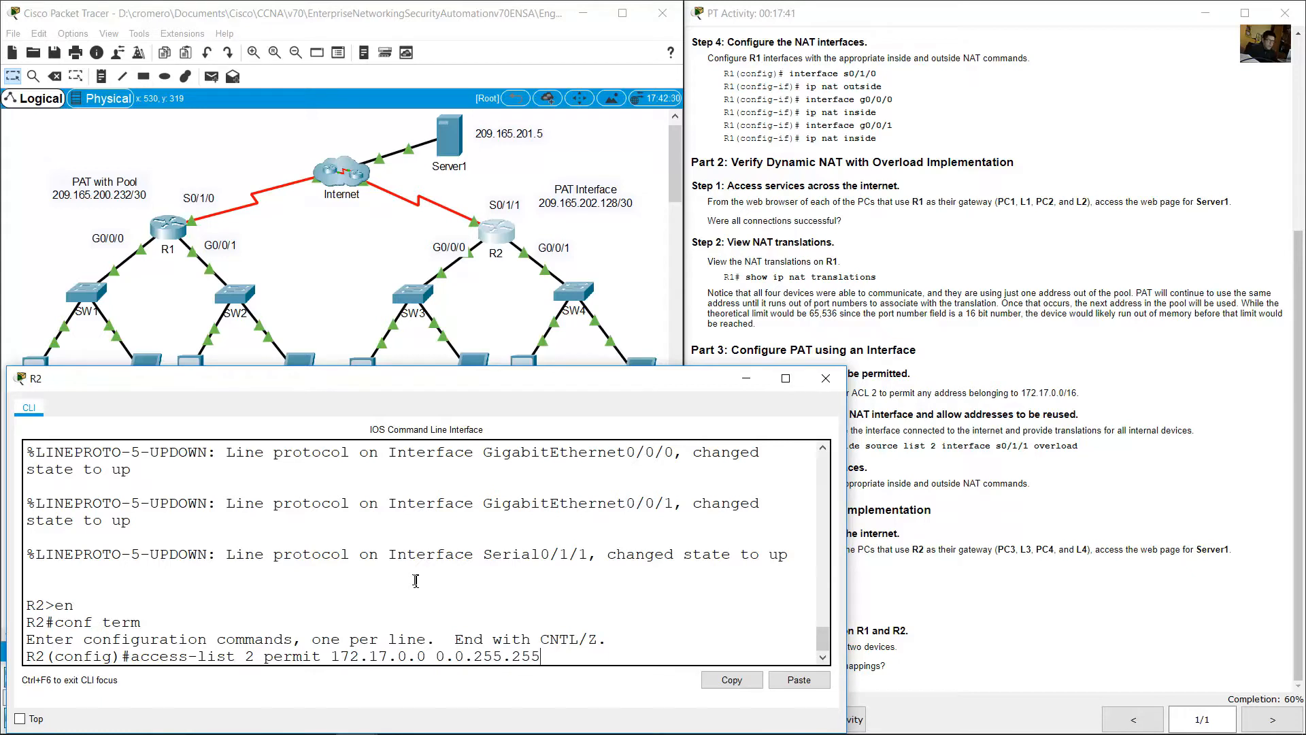
pyautogui.press('Return')
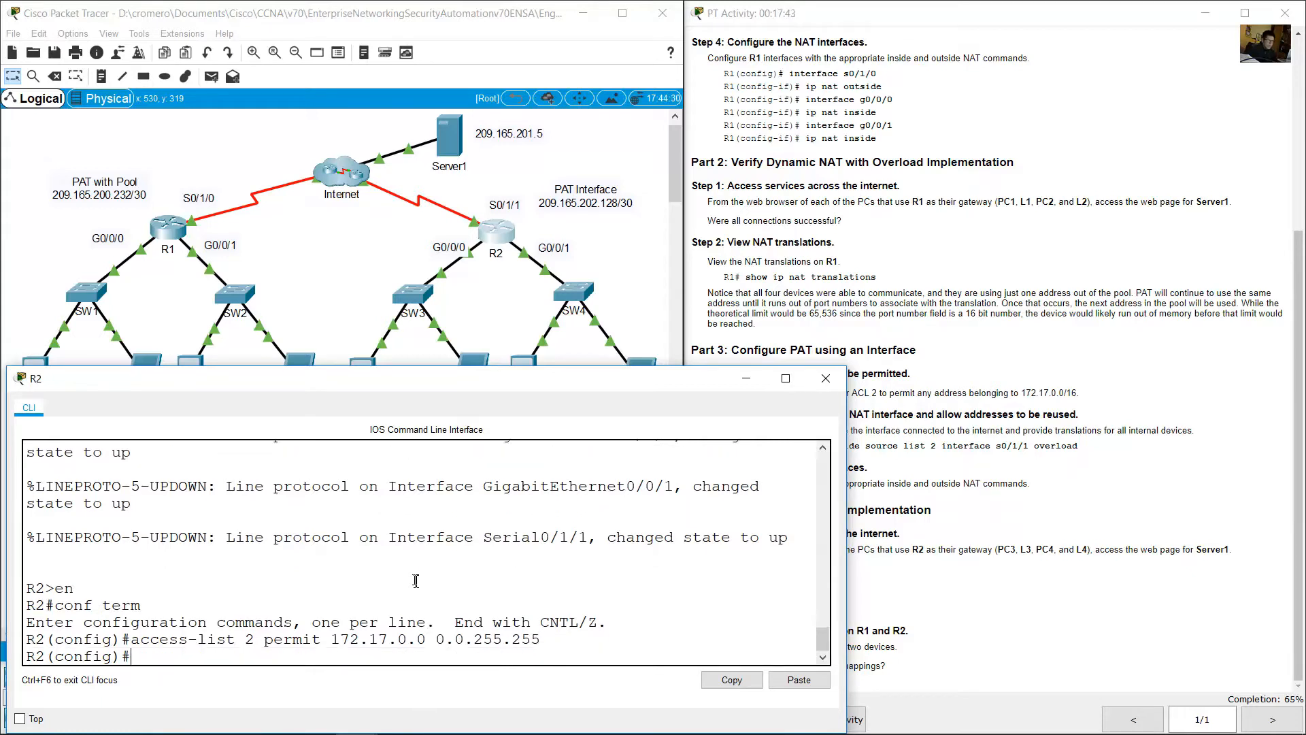
# Read the instruction on associating ACL 2 with the NAT interface and locate R2's S0/1/1 interface in the topology
pyautogui.click(1207, 403)
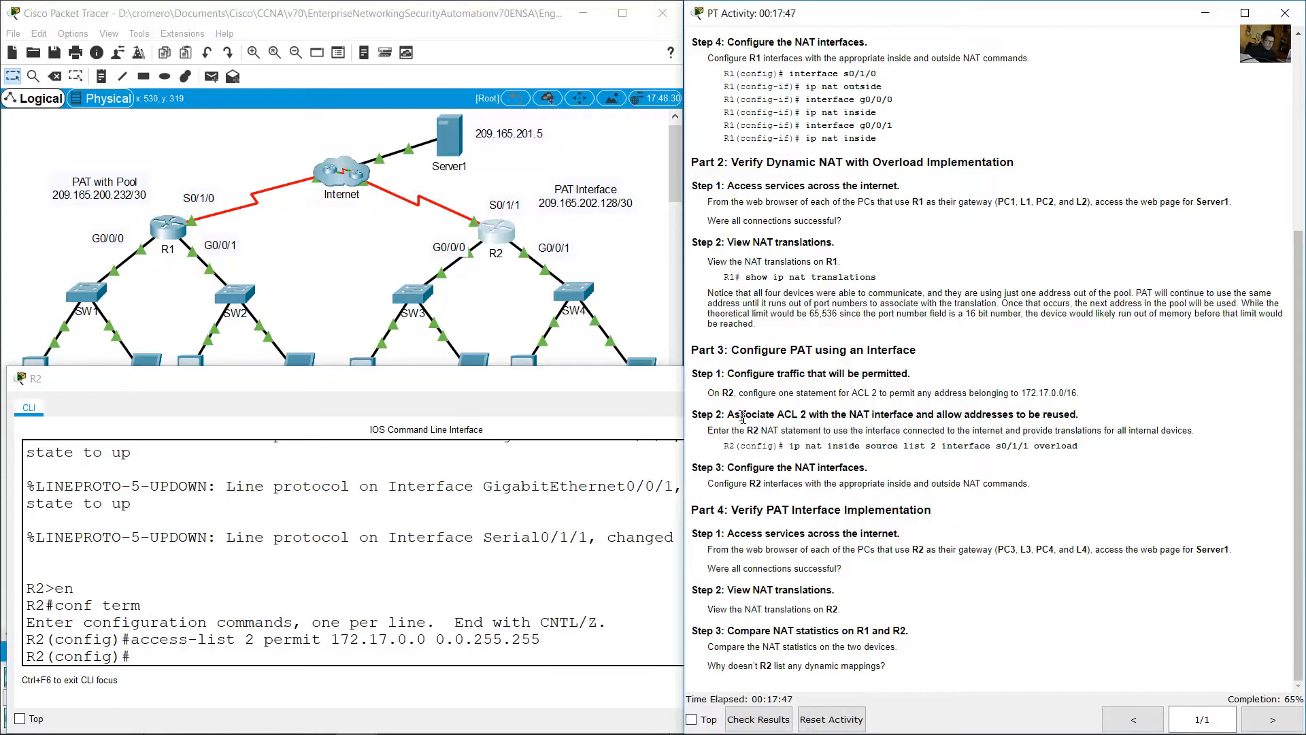
pyautogui.moveTo(742, 417); pyautogui.dragTo(1082, 418)
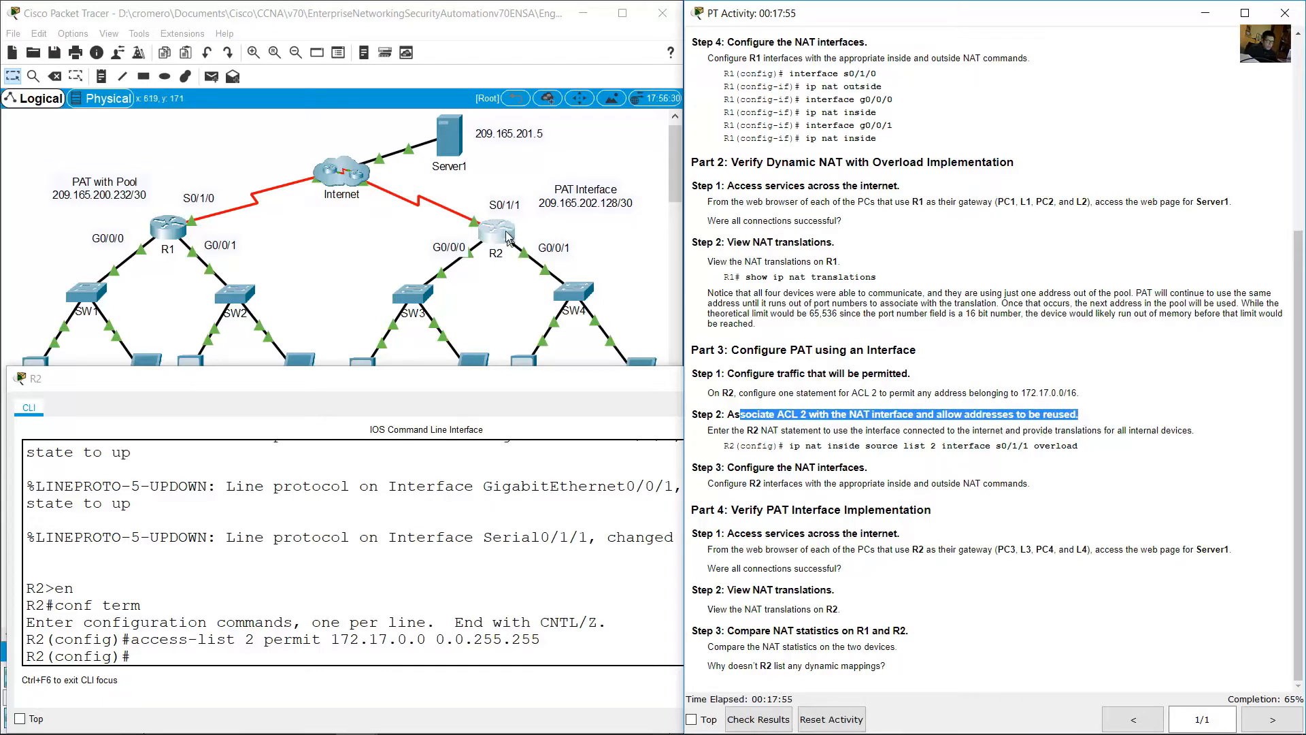
pyautogui.click(472, 194)
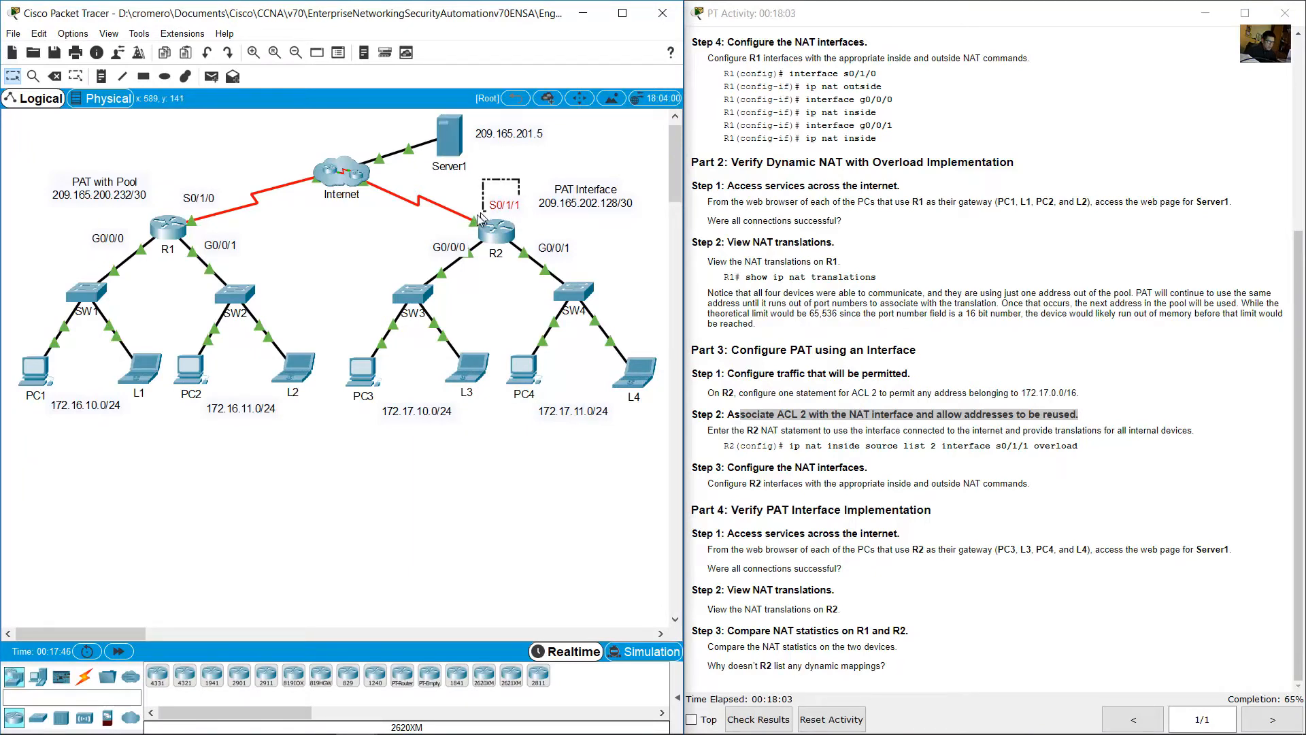
pyautogui.click(801, 441)
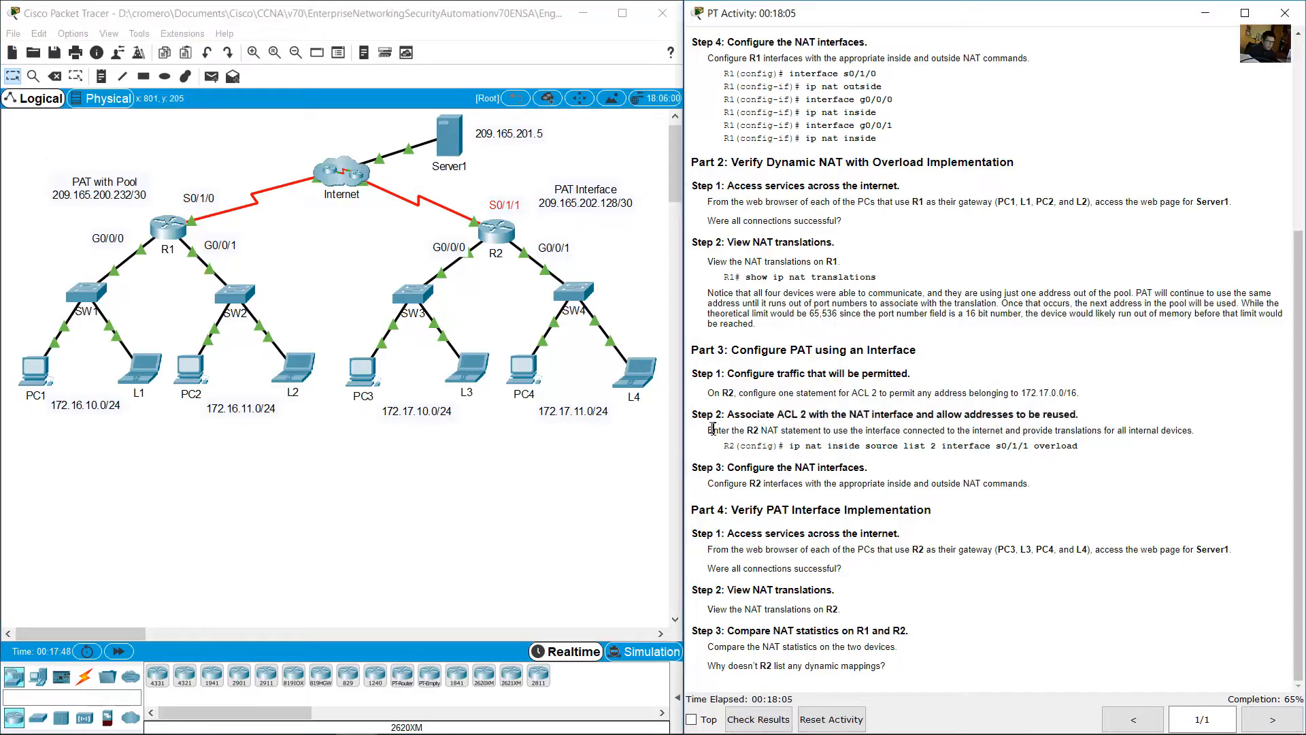
# Read the R2 NAT overload instruction and examine its command's source list 2 and interface s0/1/1 parts
pyautogui.moveTo(708, 430); pyautogui.dragTo(1201, 431)
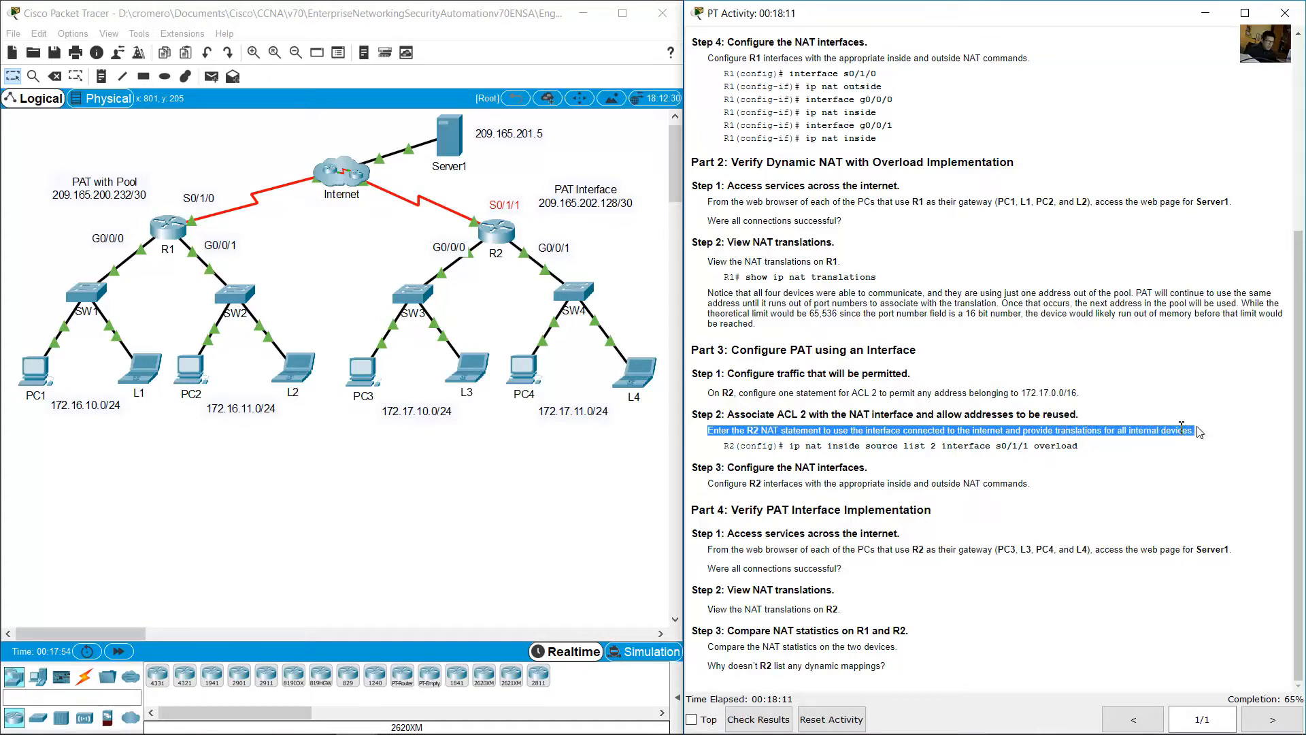
pyautogui.click(771, 457)
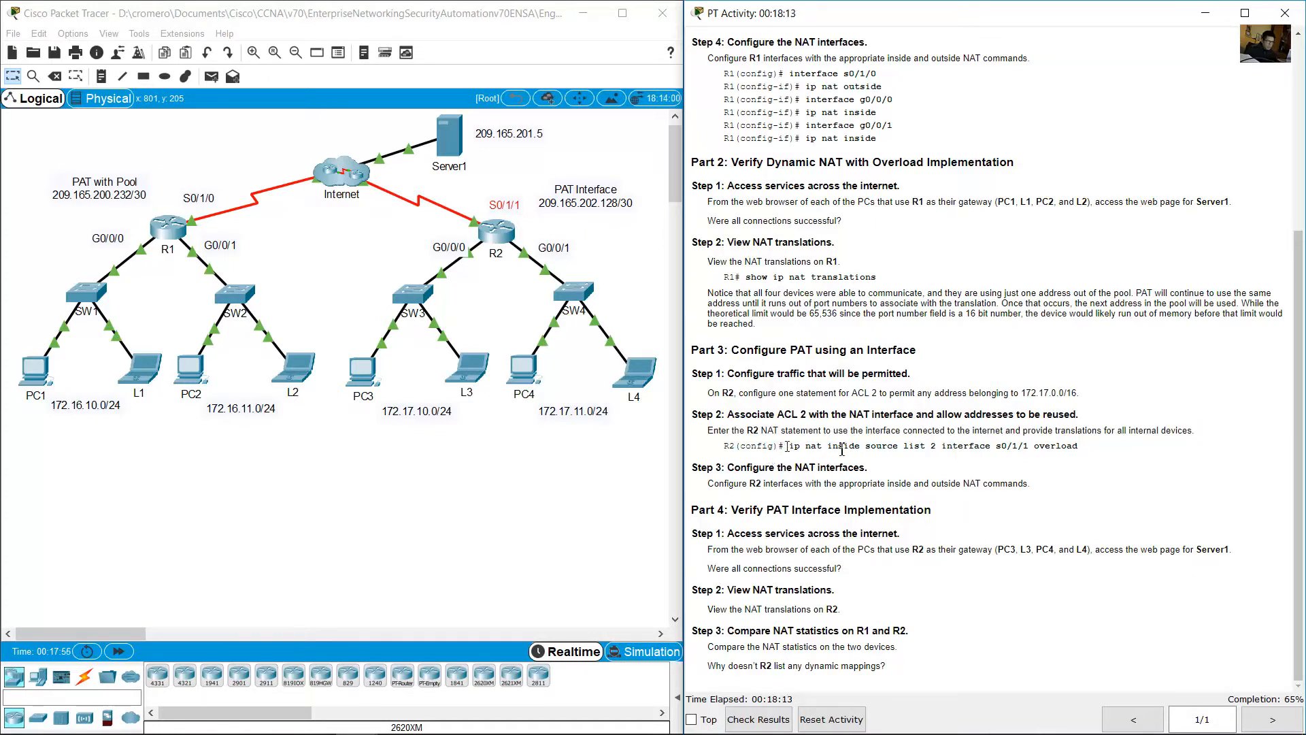
pyautogui.moveTo(877, 447); pyautogui.dragTo(948, 446)
pyautogui.moveTo(852, 392); pyautogui.dragTo(883, 394)
pyautogui.moveTo(996, 447); pyautogui.dragTo(1044, 447)
pyautogui.click(476, 197)
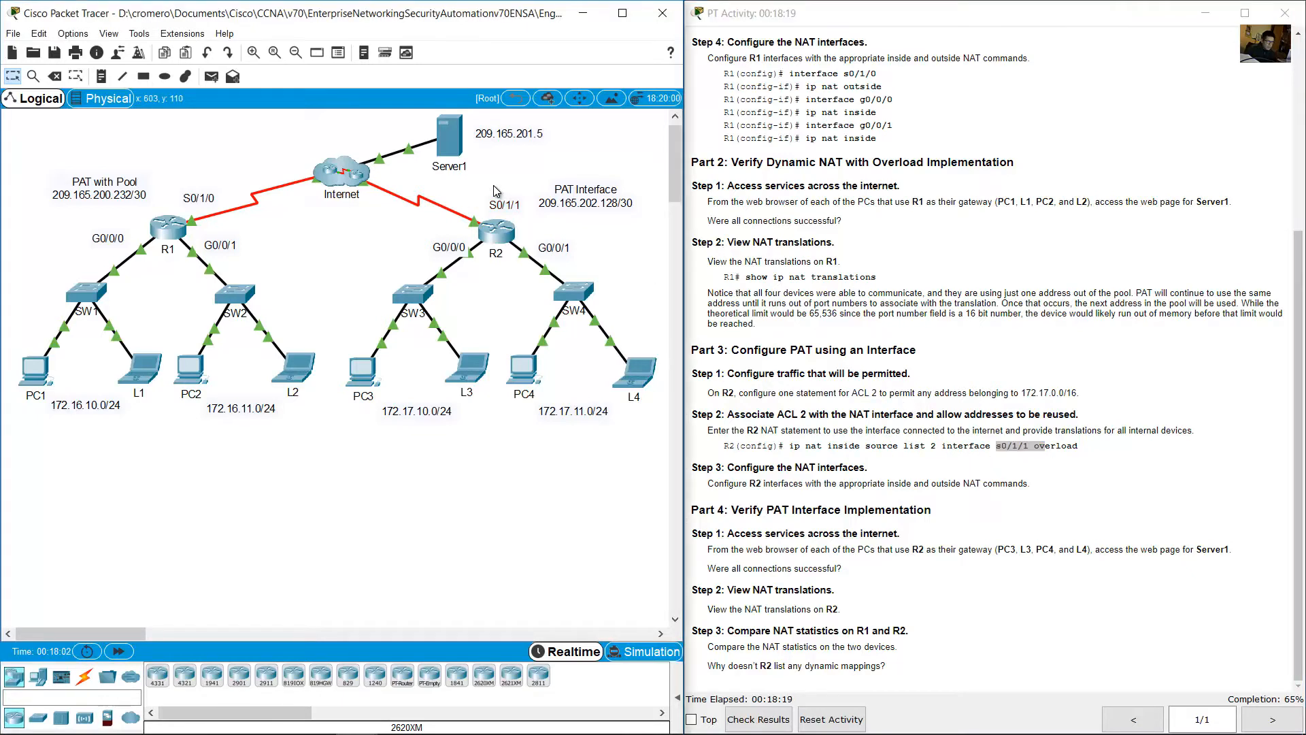
# Bind ACL 2 to R2's internet-facing interface with ip nat inside source list 2 interface s0/1/1 overload
pyautogui.click(499, 235)
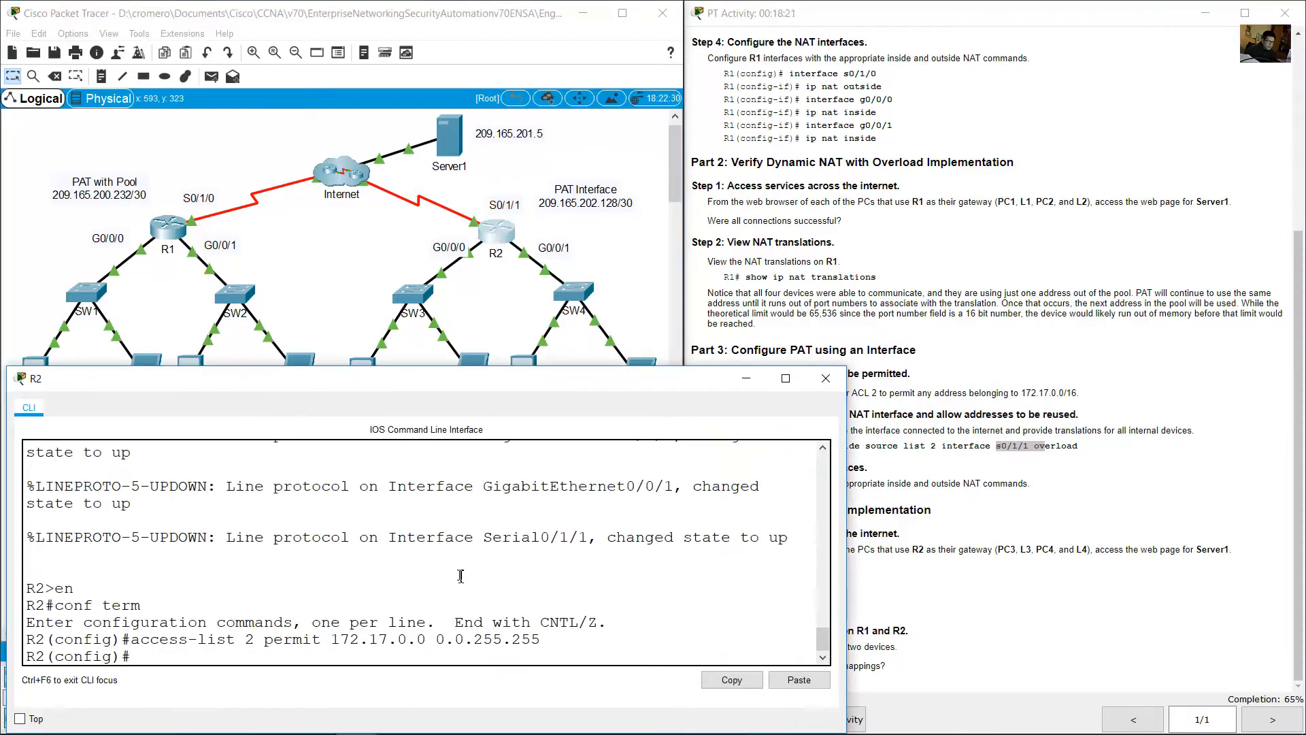
pyautogui.write('ip nat inside source')
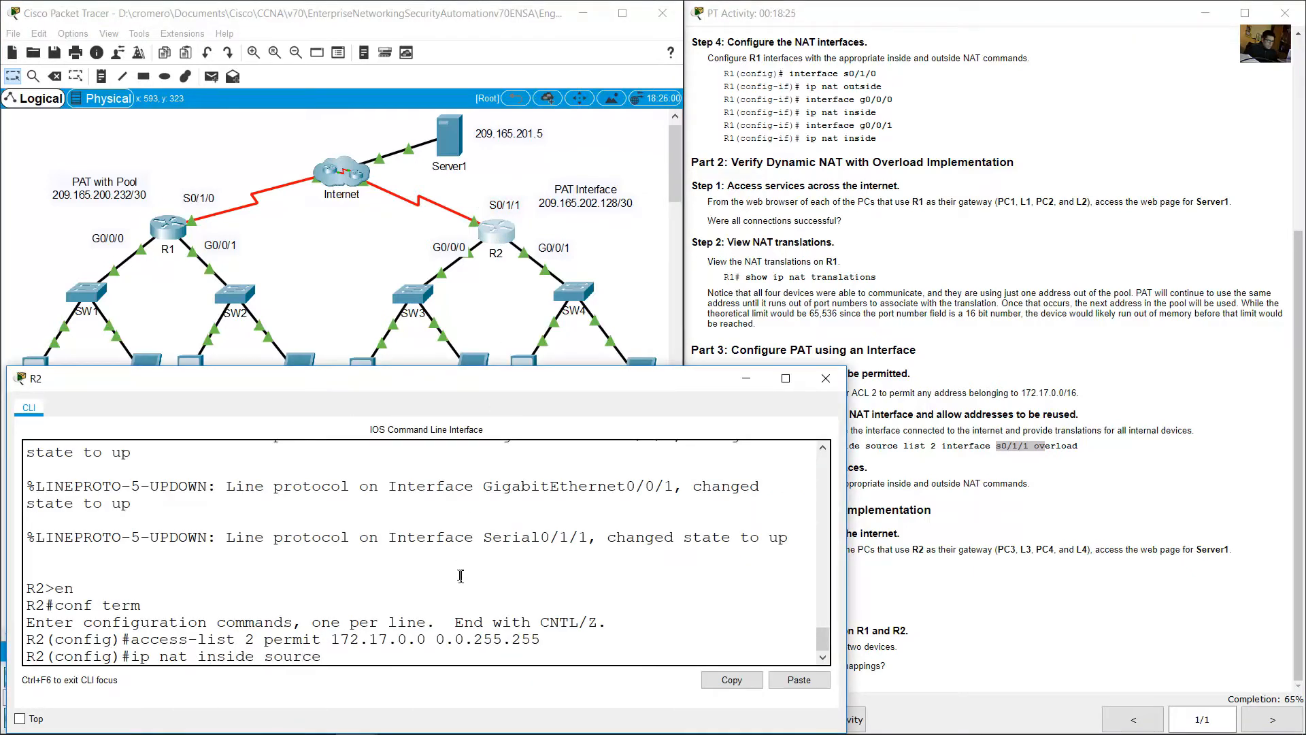
pyautogui.write(' list')
pyautogui.moveTo(218, 638); pyautogui.dragTo(255, 639)
pyautogui.click(397, 663)
pyautogui.moveTo(470, 192); pyautogui.dragTo(521, 211)
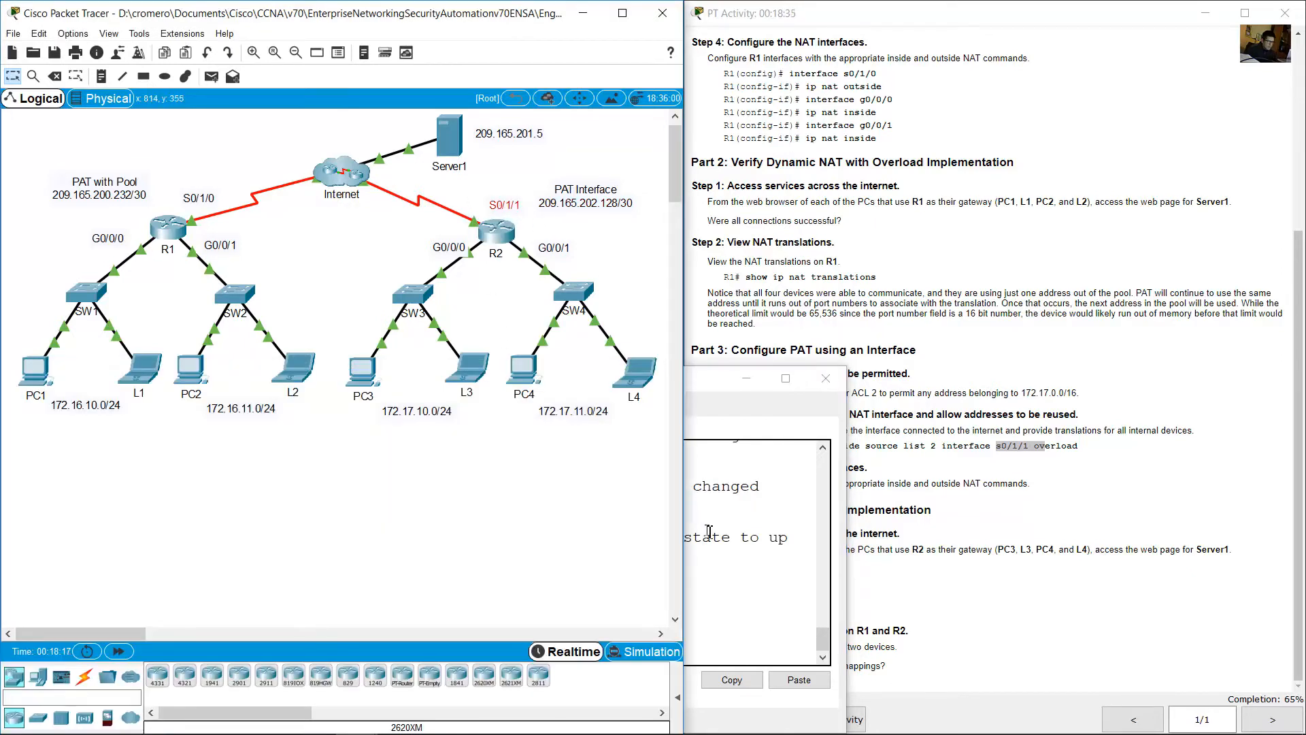
pyautogui.click(711, 537)
pyautogui.write('nterface s0/1/1 overload')
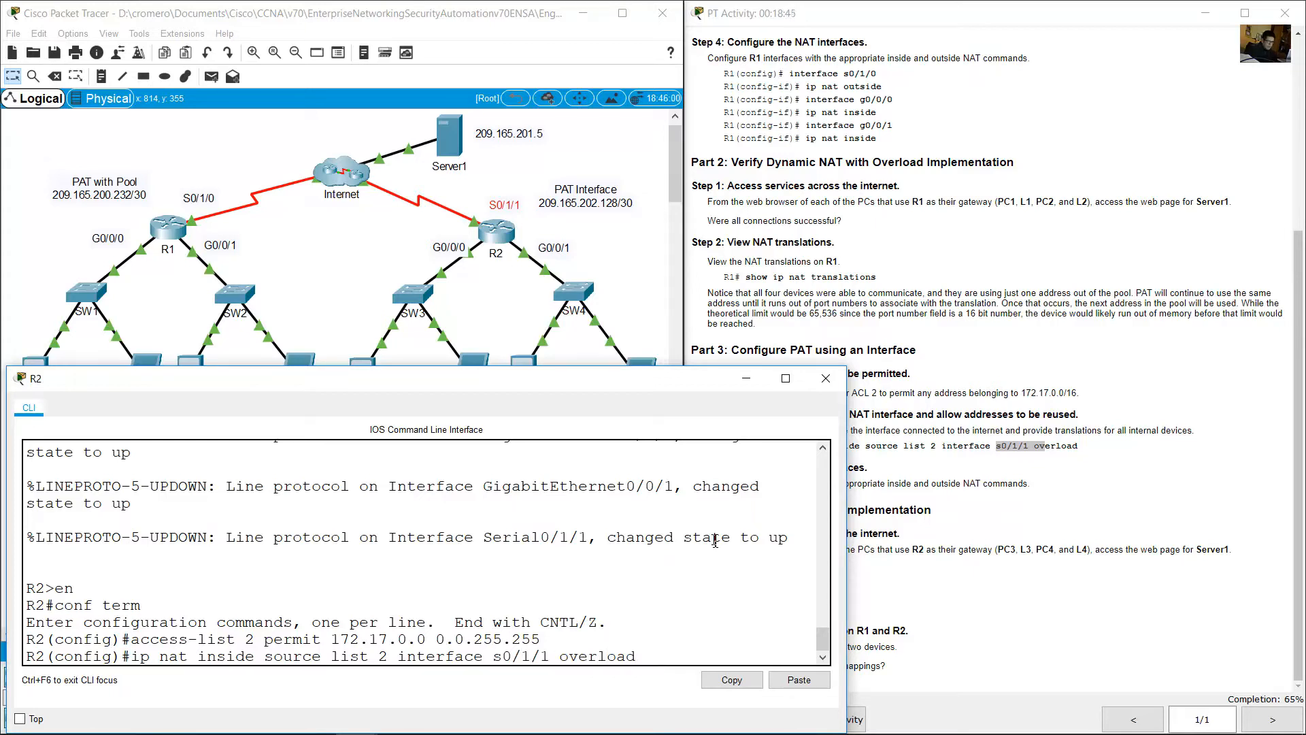
pyautogui.press('Return')
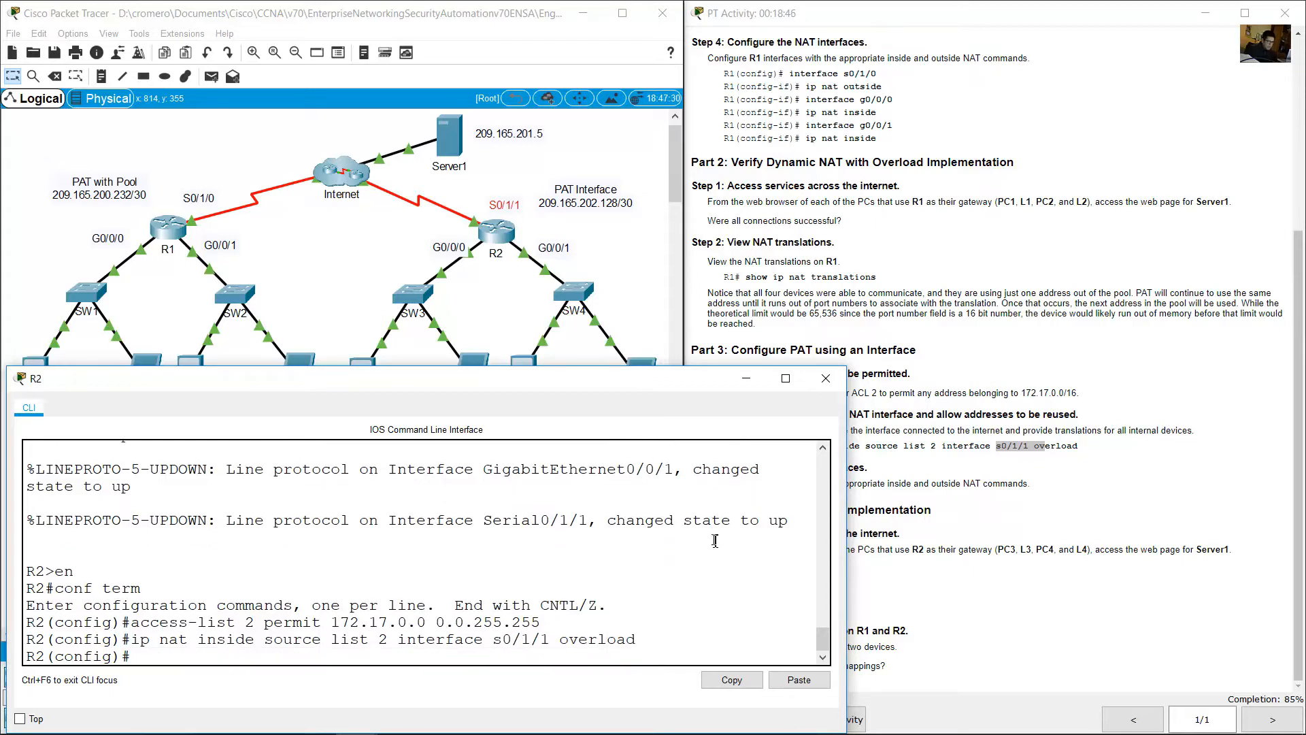
# Check R2's interfaces against the Step 3 instruction and configure s0/1/1 with ip nat outside
pyautogui.click(1031, 556)
pyautogui.moveTo(737, 472); pyautogui.dragTo(960, 484)
pyautogui.click(405, 272)
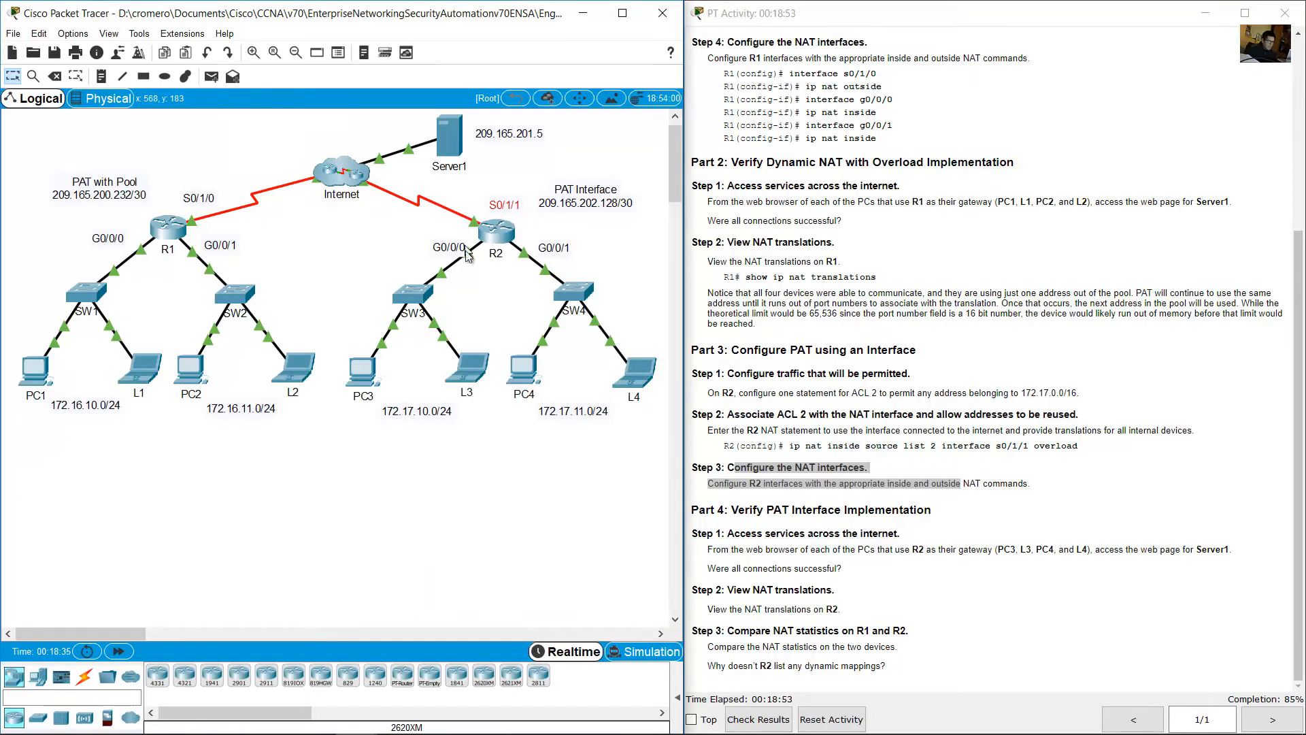
pyautogui.moveTo(471, 286); pyautogui.dragTo(430, 255)
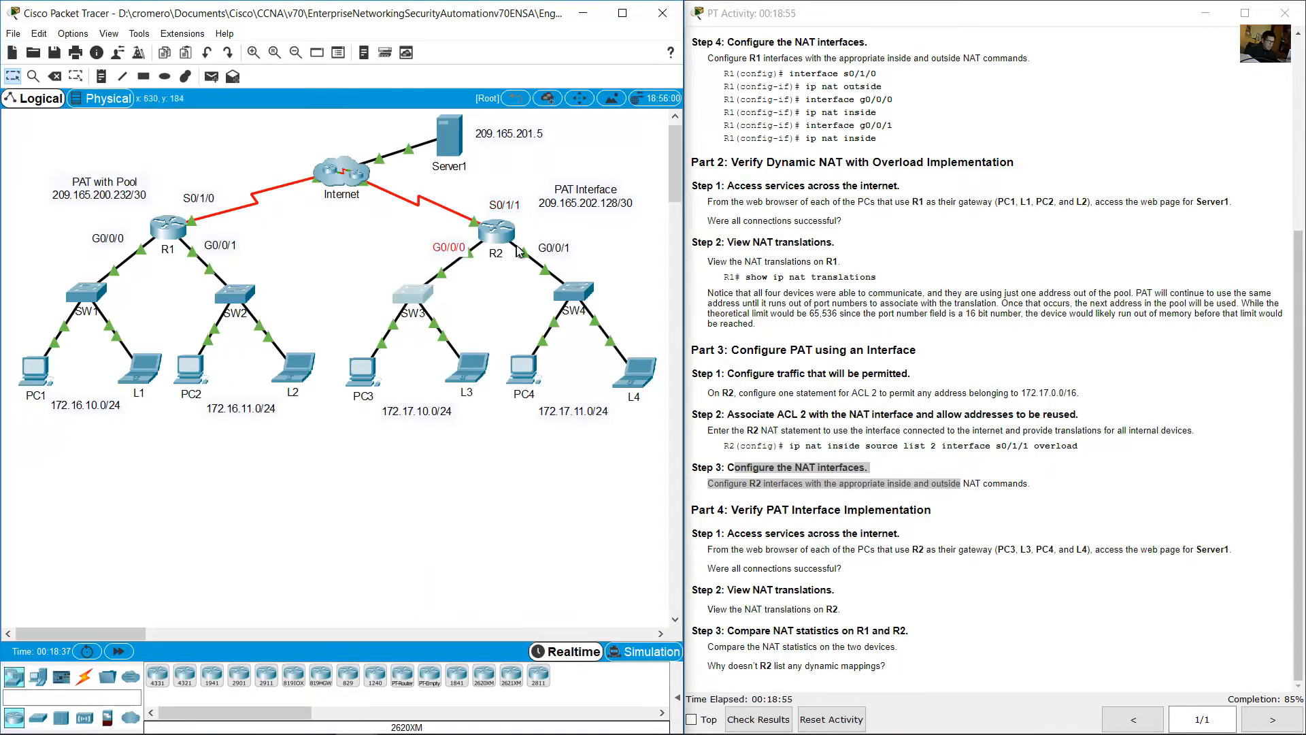
pyautogui.moveTo(529, 227); pyautogui.dragTo(580, 260)
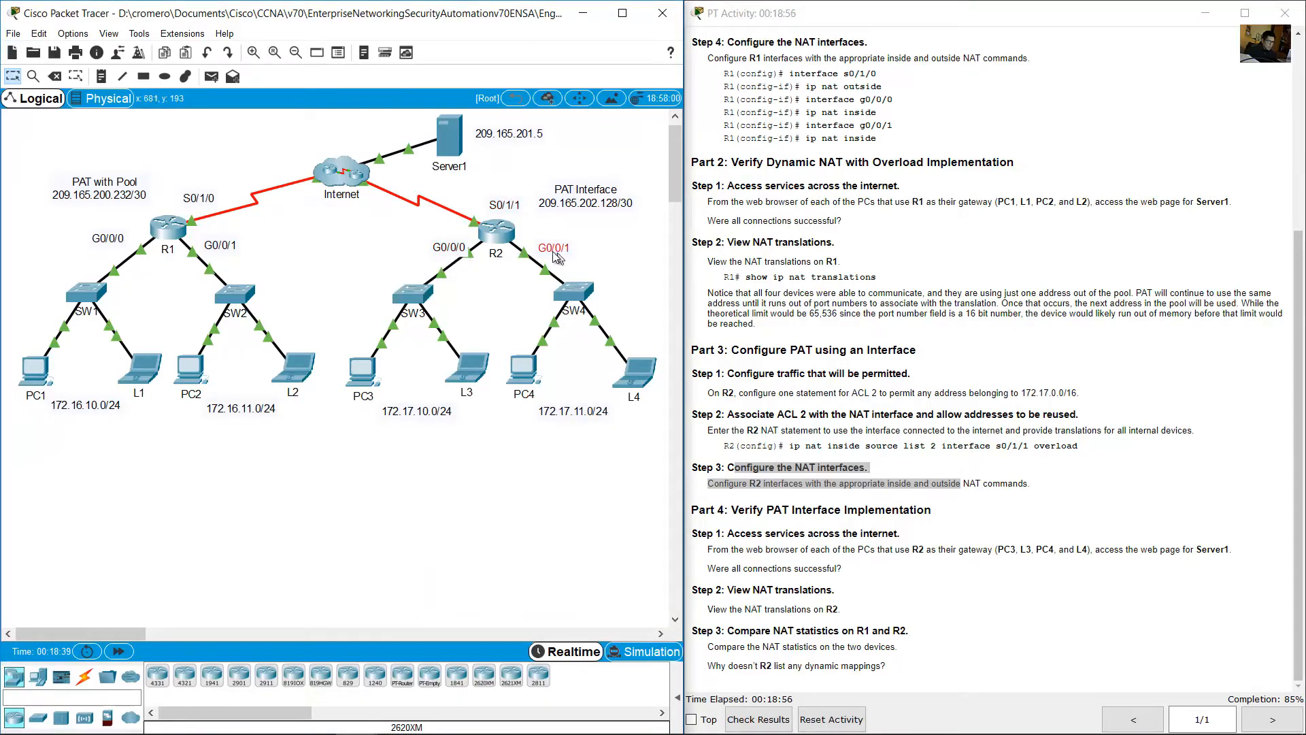
pyautogui.click(497, 231)
pyautogui.write('int s0/')
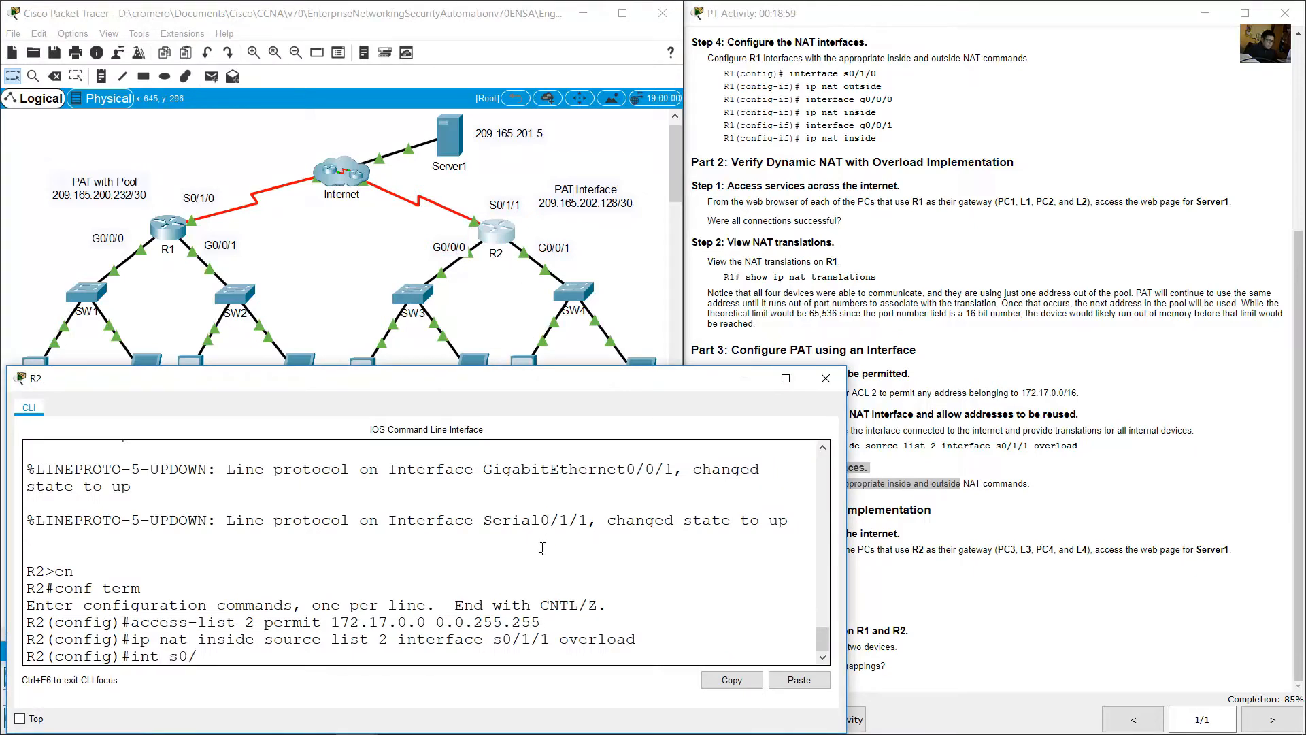
pyautogui.write('1/1')
pyautogui.press('Return')
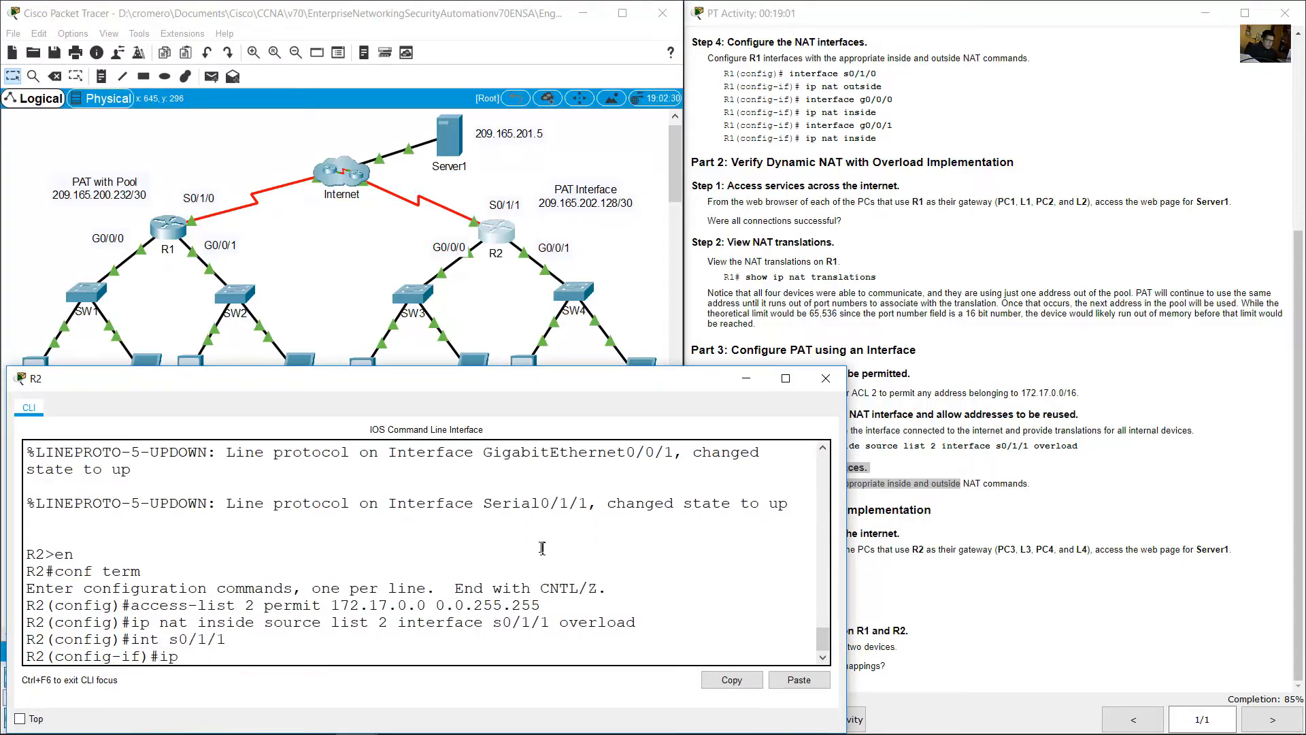
pyautogui.write('ip nat outside')
pyautogui.press('Return')
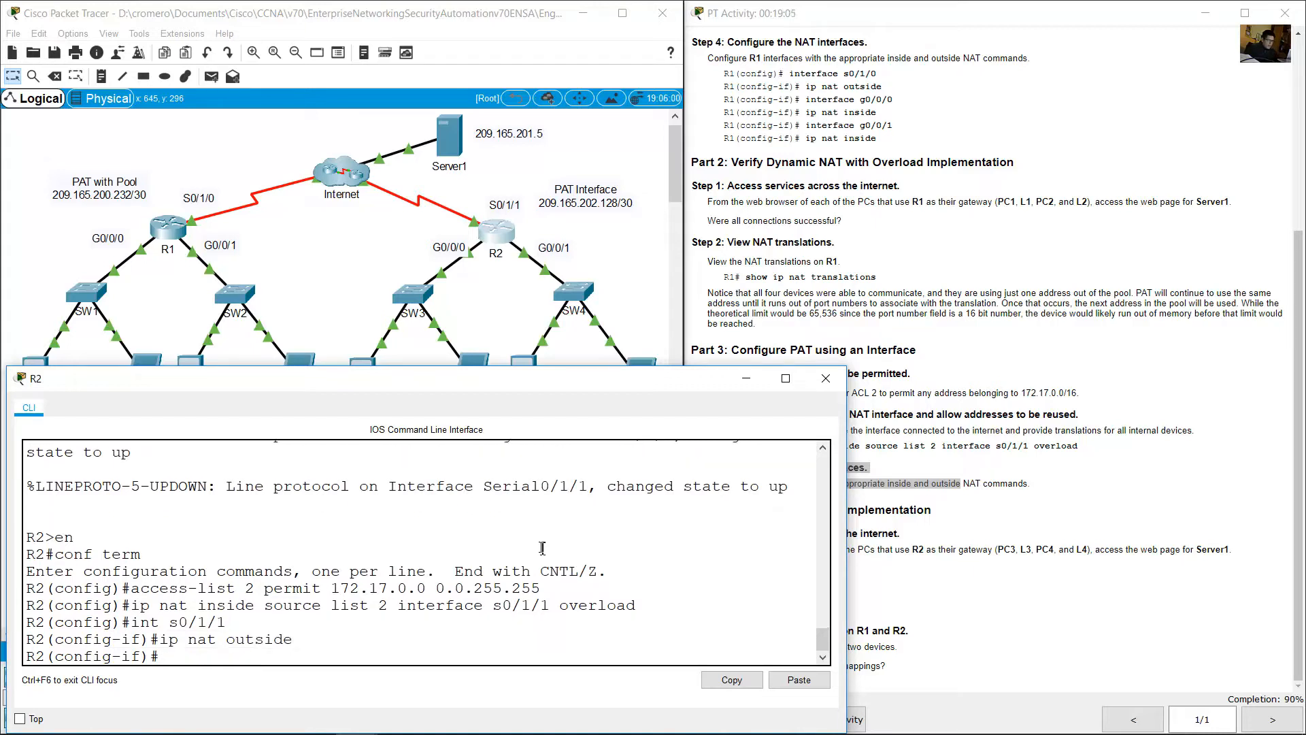
# Configure R2's g0/0/0 interface with ip nat inside
pyautogui.press('Up')
pyautogui.press('Up')
pyautogui.press('BackSpace')
pyautogui.write('g')
pyautogui.press('Right')
pyautogui.press('Return')
pyautogui.press('Up')
pyautogui.press('Up')
pyautogui.press('Left')
pyautogui.press('Left')
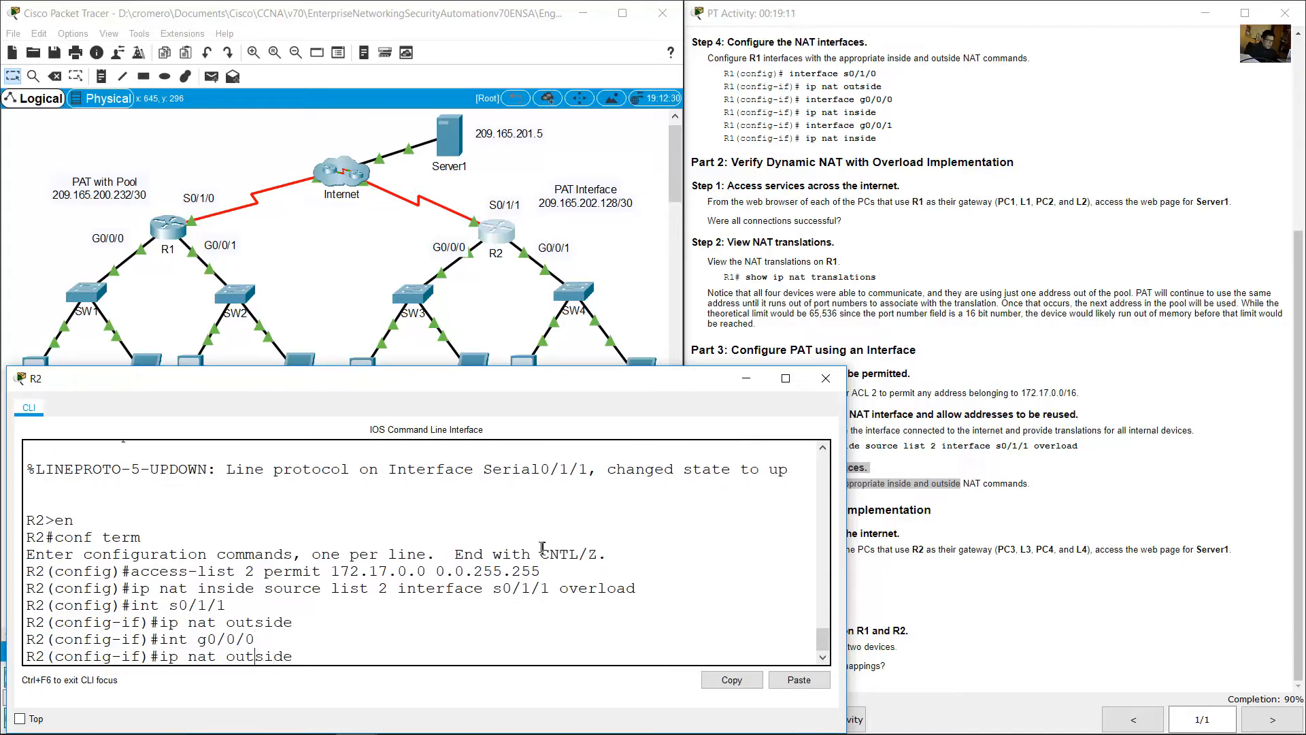
pyautogui.press('BackSpace')
pyautogui.press('BackSpace')
pyautogui.press('BackSpace')
pyautogui.write('in')
pyautogui.press('Return')
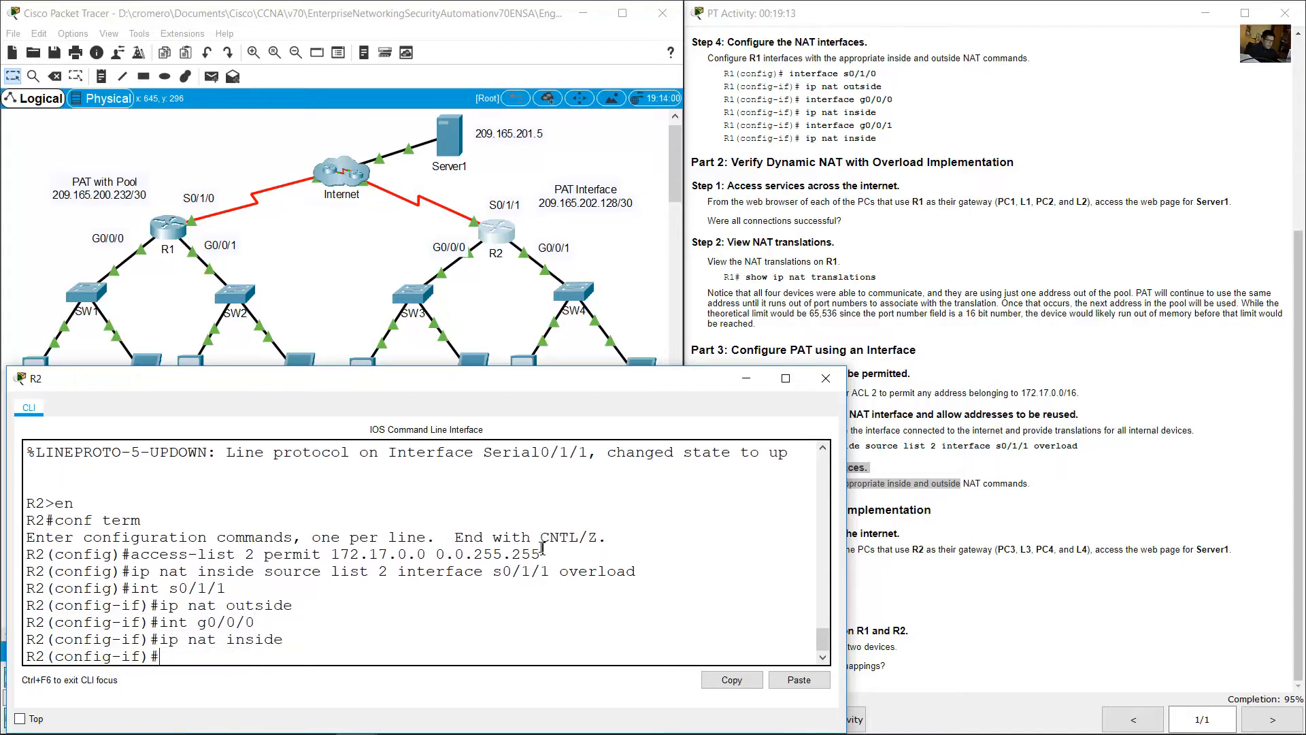
# Configure R2's g0/0/1 interface with ip nat inside and exit interface configuration mode
pyautogui.press('Up')
pyautogui.press('Up')
pyautogui.write('1')
pyautogui.press('Return')
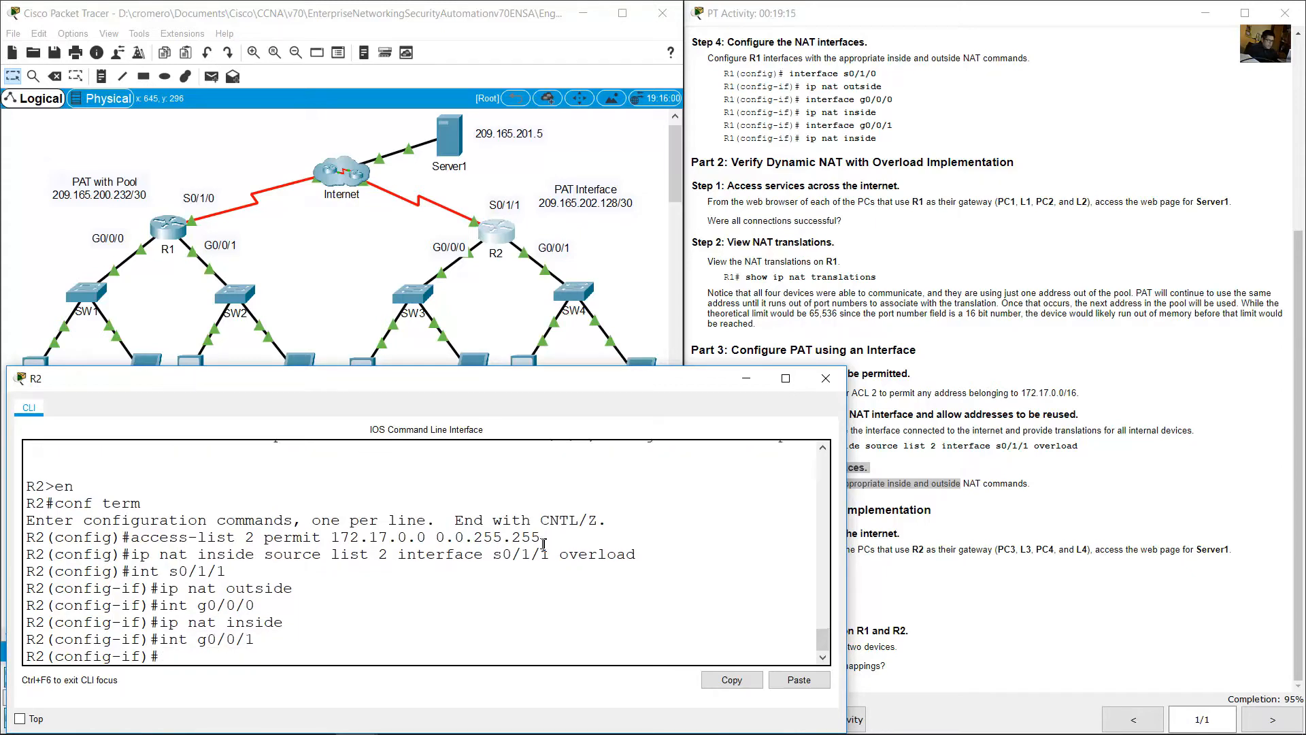
pyautogui.press('Up')
pyautogui.press('Up')
pyautogui.press('Return')
pyautogui.write('e')
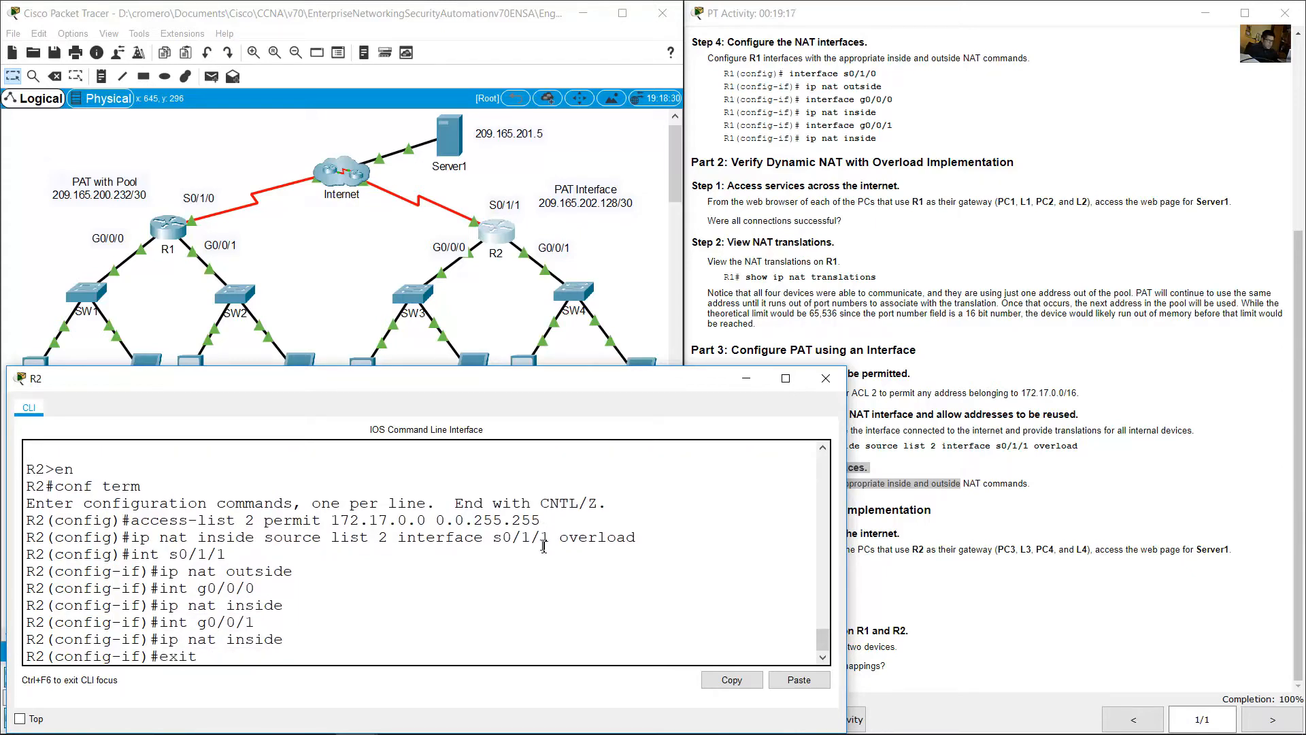
pyautogui.write('xit')
pyautogui.press('Return')
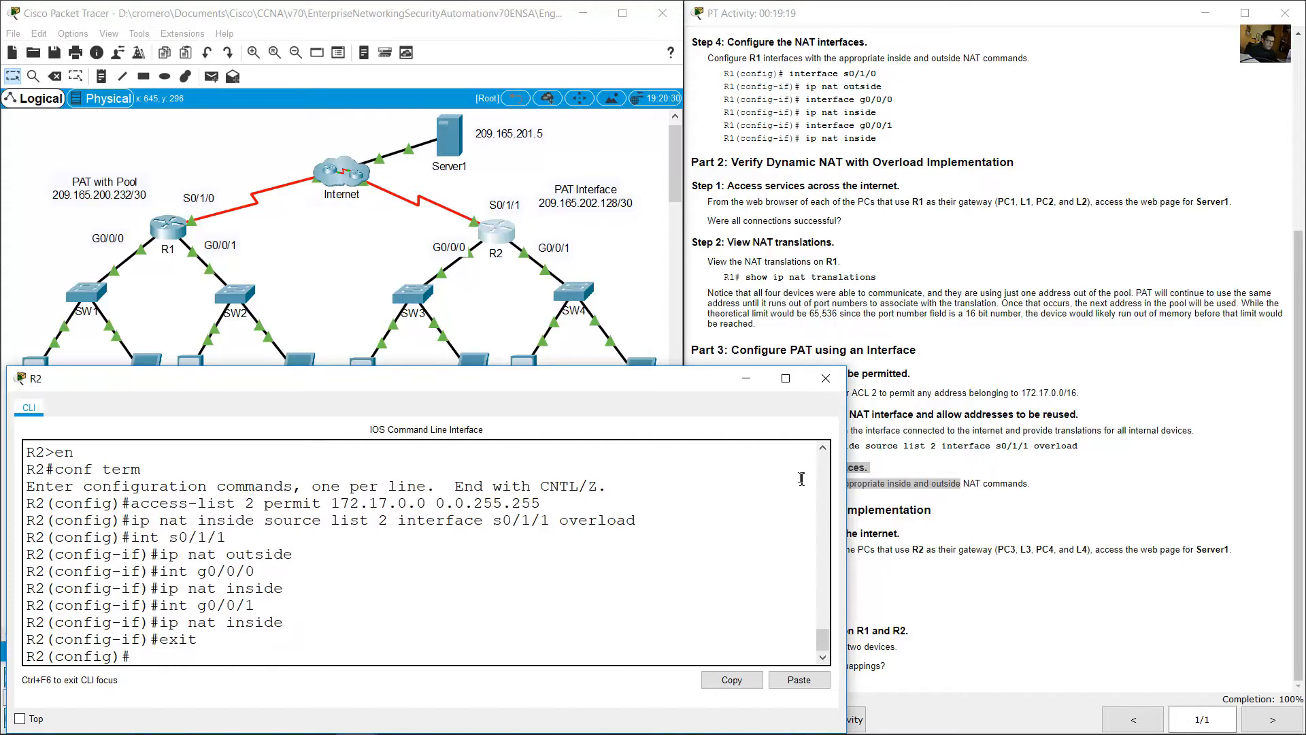
# Read Part 4 Step 1 and locate PC3, L3, PC4, L4 and Server1's address in the topology
pyautogui.click(954, 468)
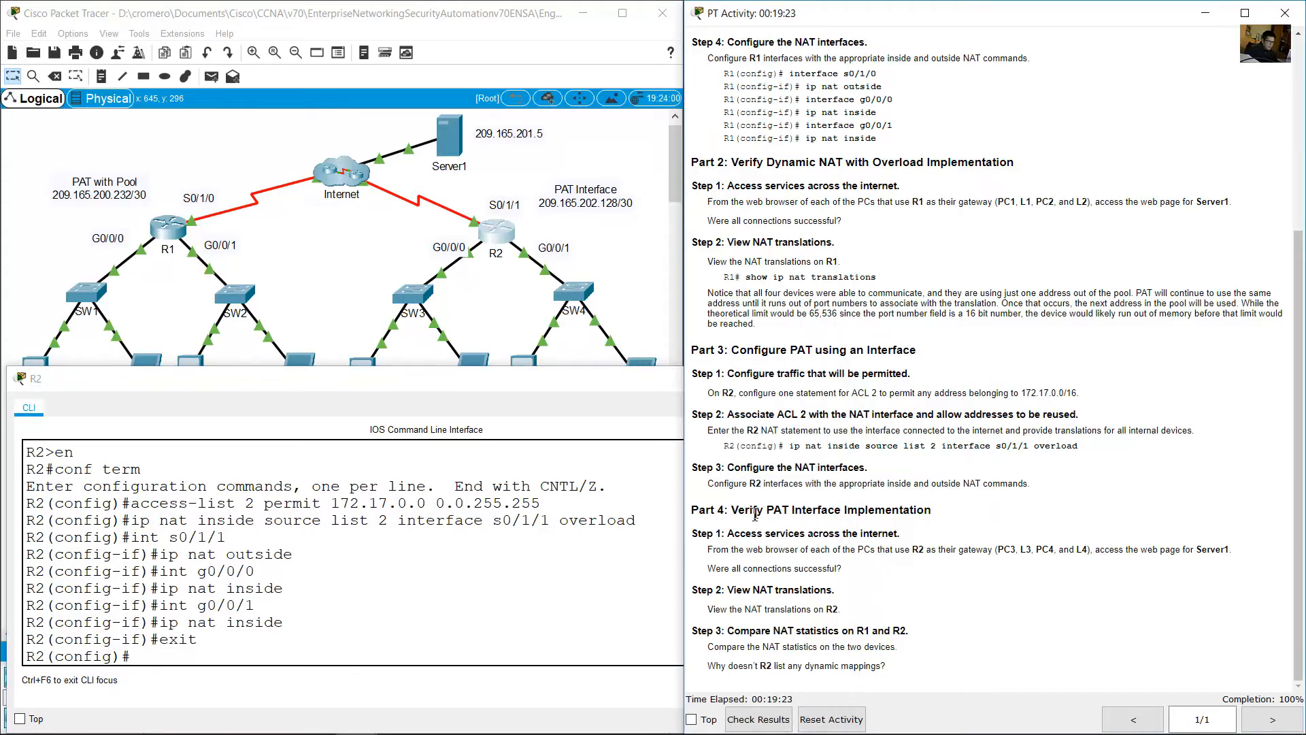
pyautogui.moveTo(742, 514); pyautogui.dragTo(937, 511)
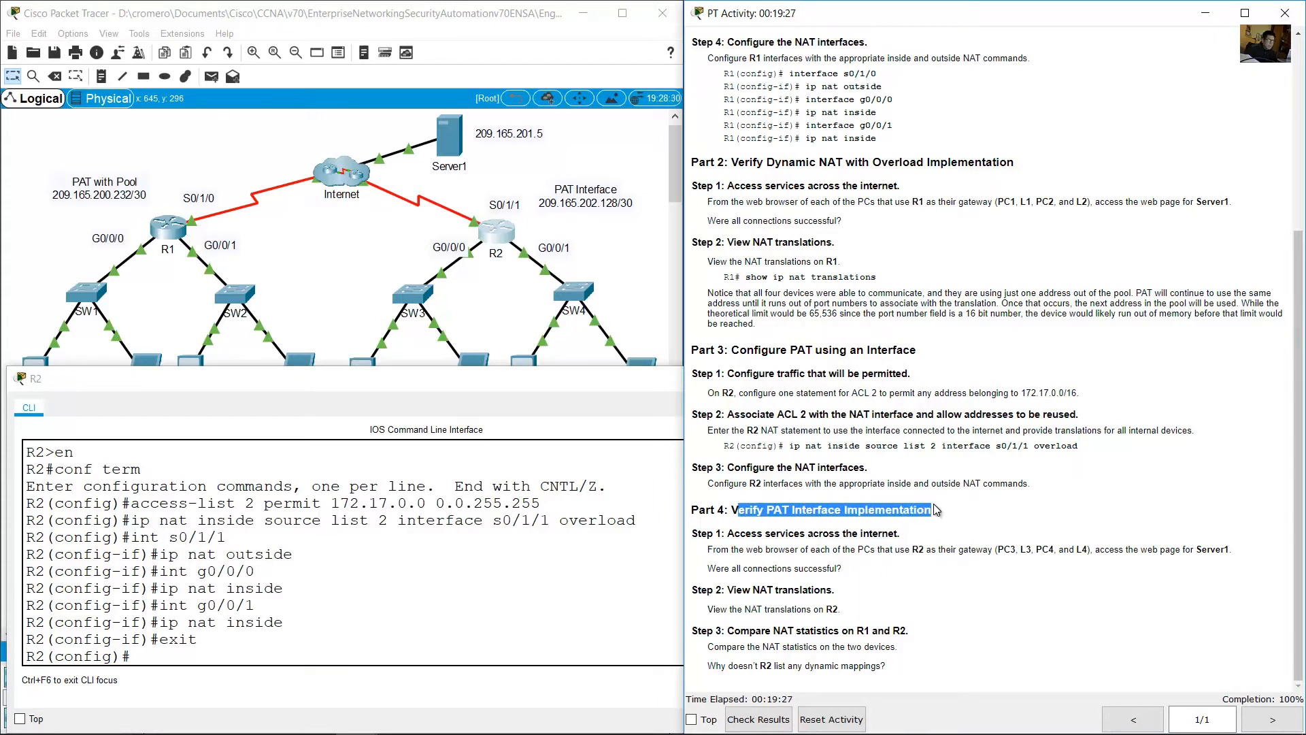
pyautogui.click(755, 534)
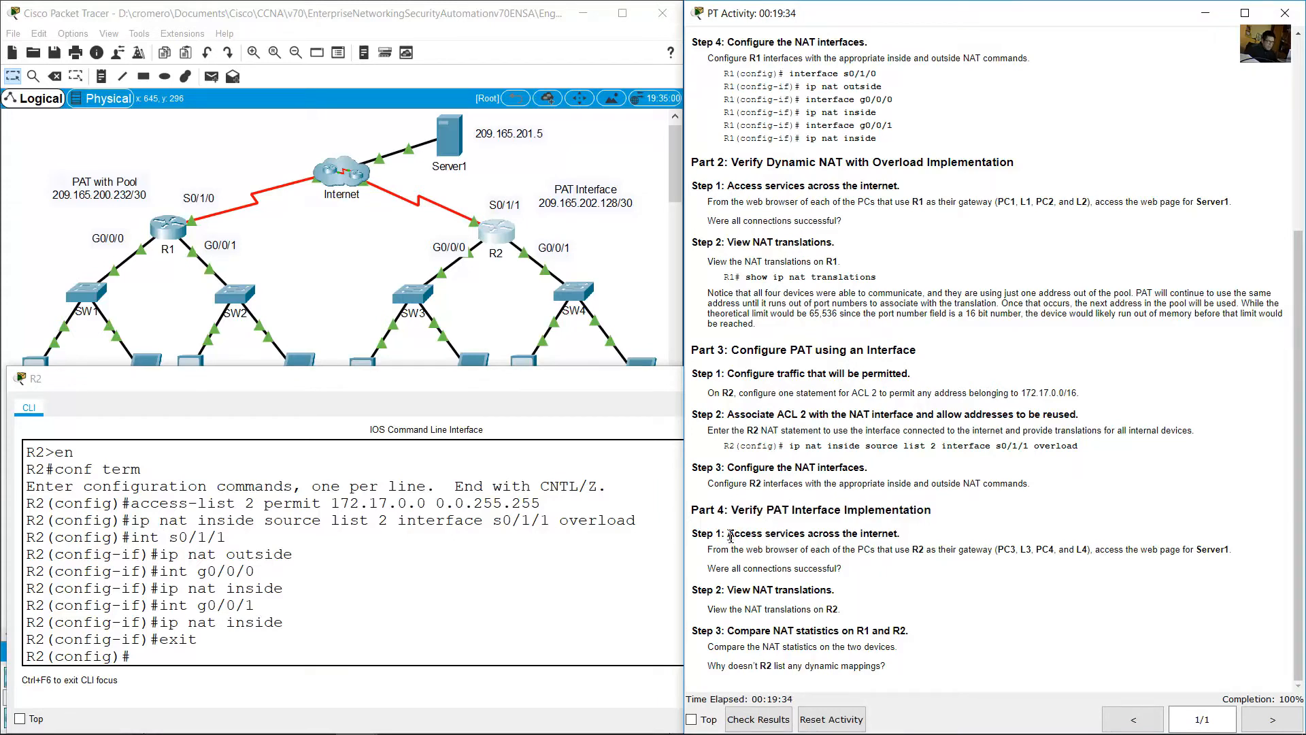
pyautogui.moveTo(730, 537); pyautogui.dragTo(900, 535)
pyautogui.moveTo(709, 551); pyautogui.dragTo(1089, 550)
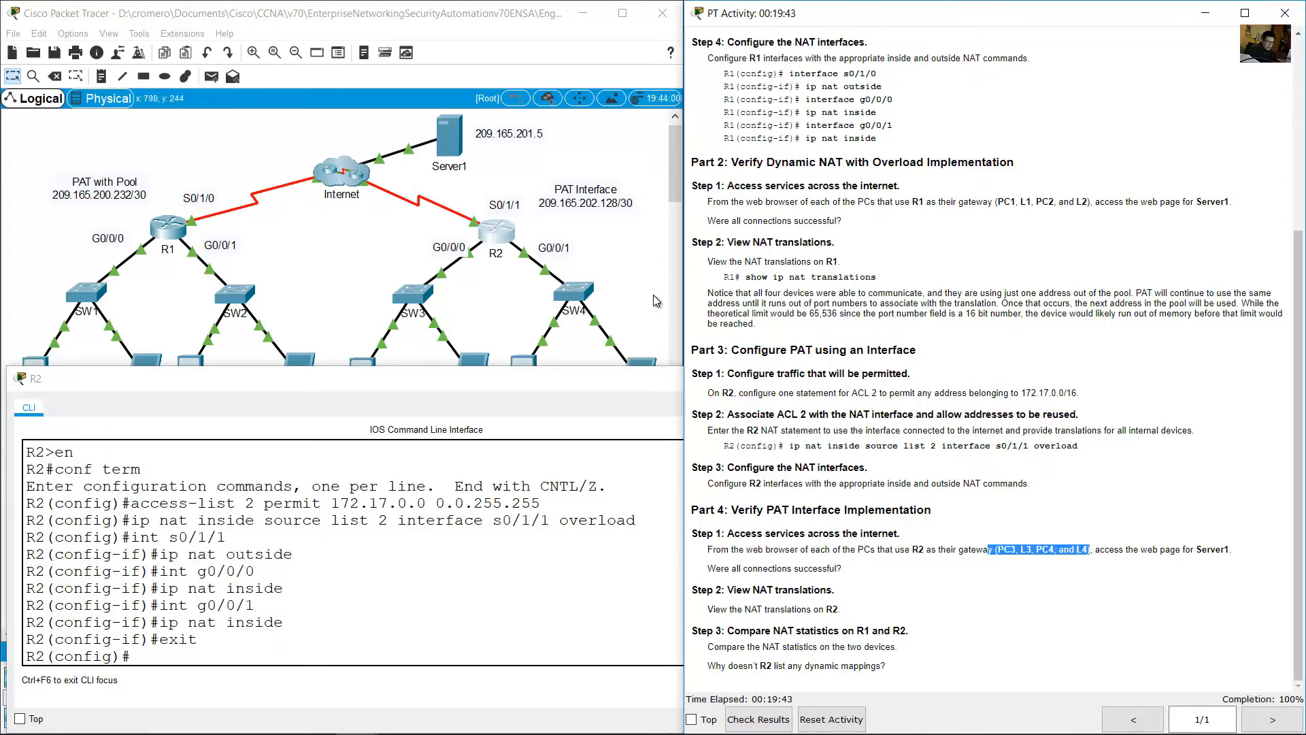
pyautogui.click(640, 291)
pyautogui.moveTo(650, 453); pyautogui.dragTo(330, 374)
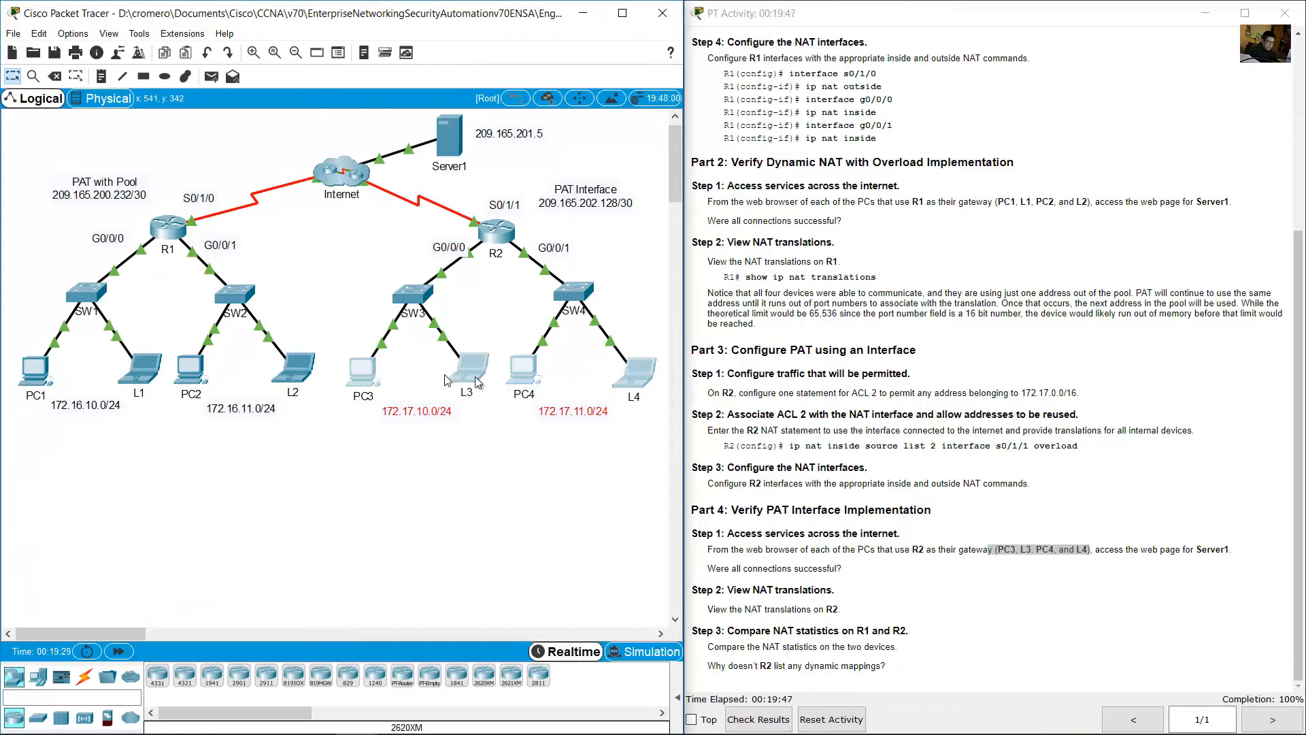
pyautogui.click(1092, 514)
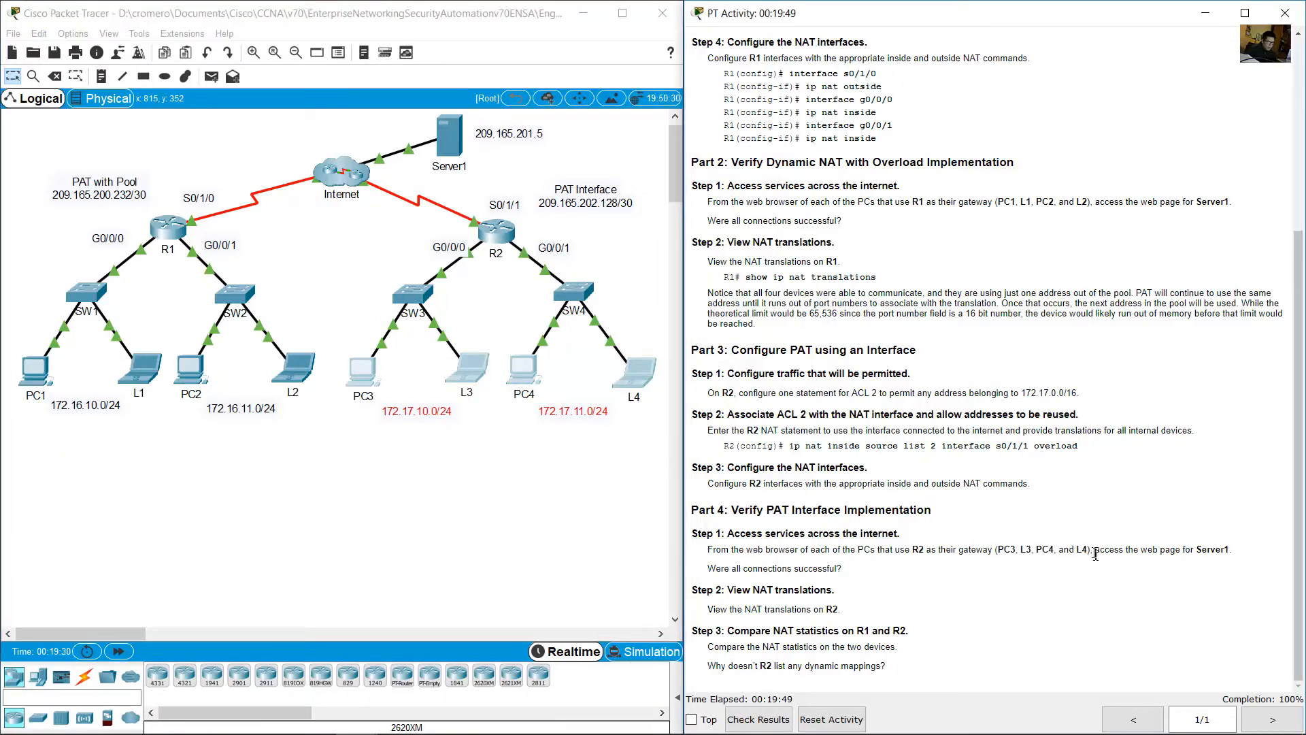
pyautogui.moveTo(1094, 552); pyautogui.dragTo(1225, 550)
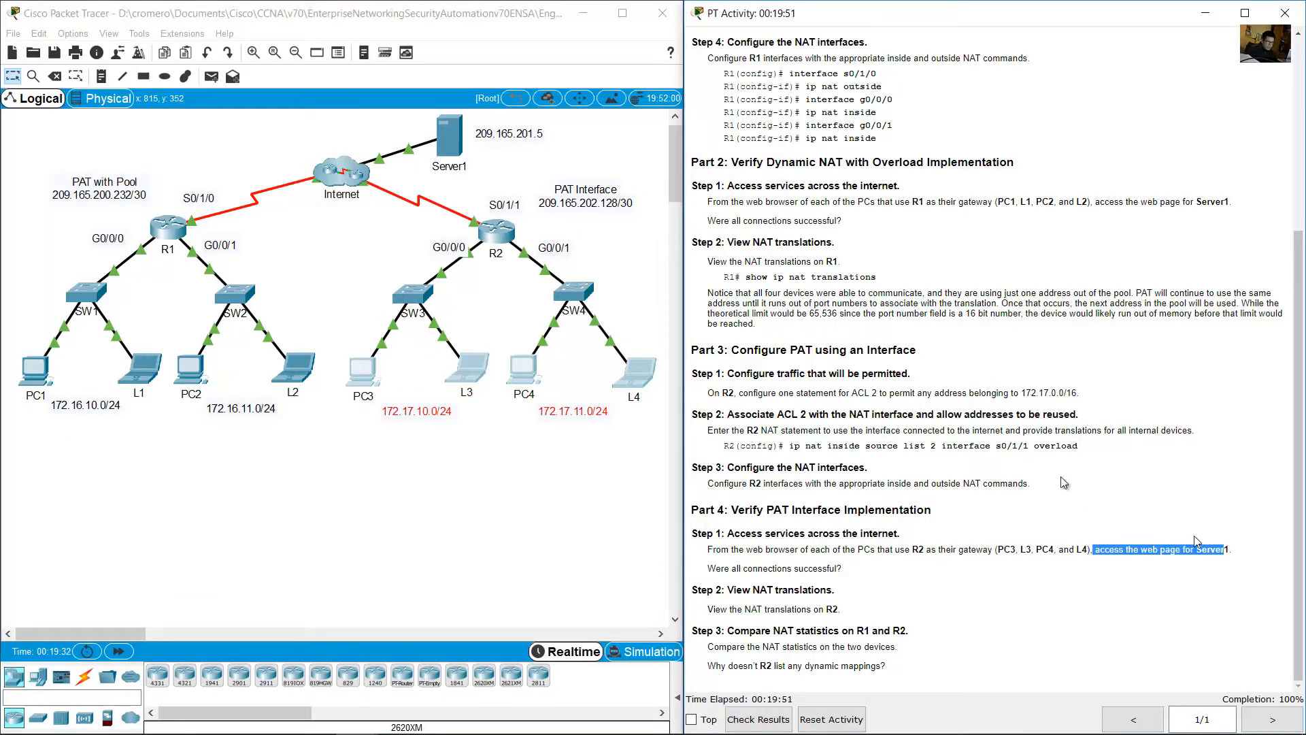
pyautogui.click(516, 157)
pyautogui.moveTo(566, 150); pyautogui.dragTo(412, 126)
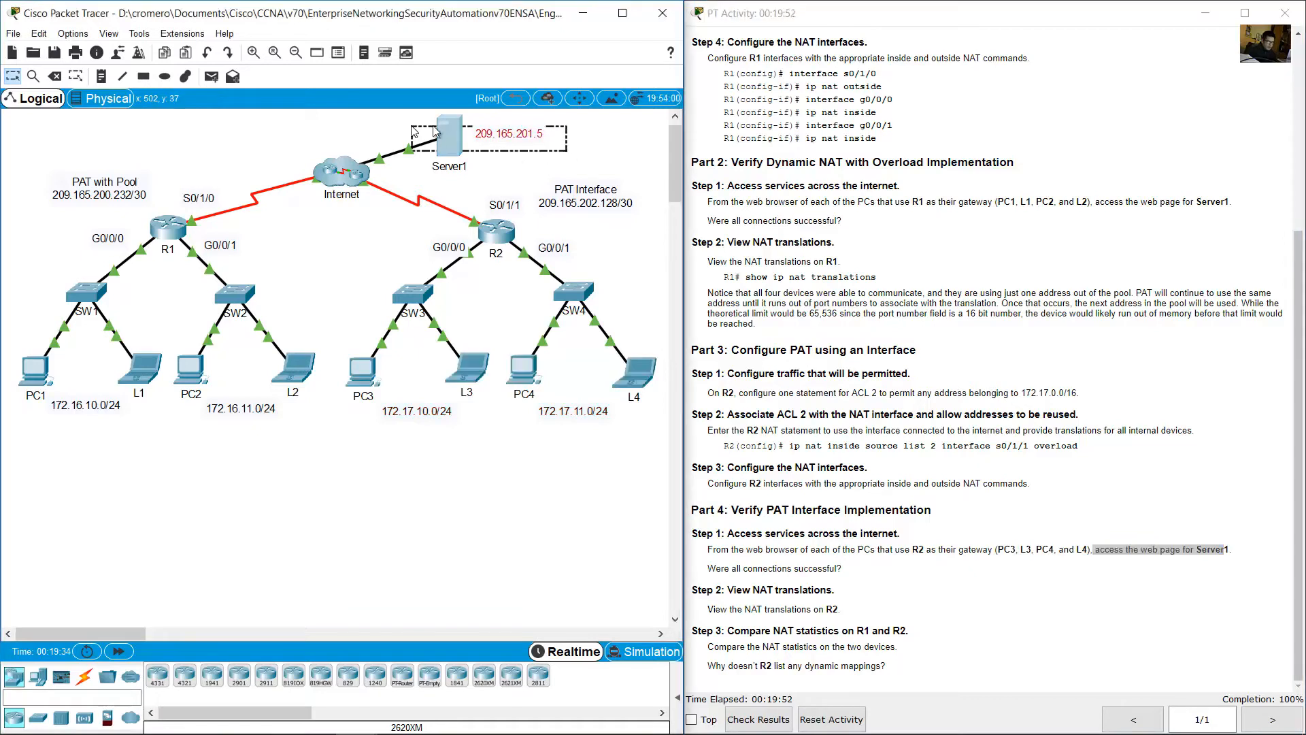
pyautogui.click(495, 138)
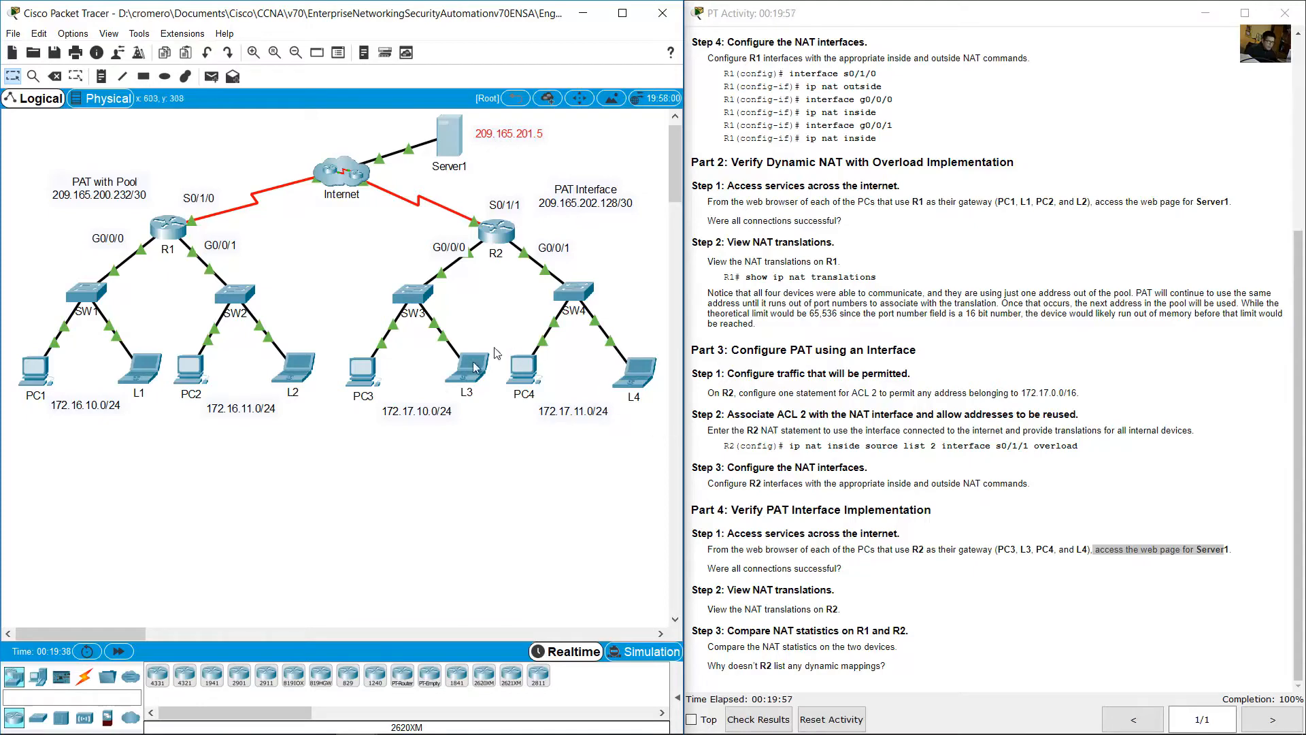
# Load Server1's web page at 209.165.201.5 in PC3's web browser and close the PC3 window
pyautogui.click(360, 371)
pyautogui.moveTo(630, 151); pyautogui.dragTo(192, 320)
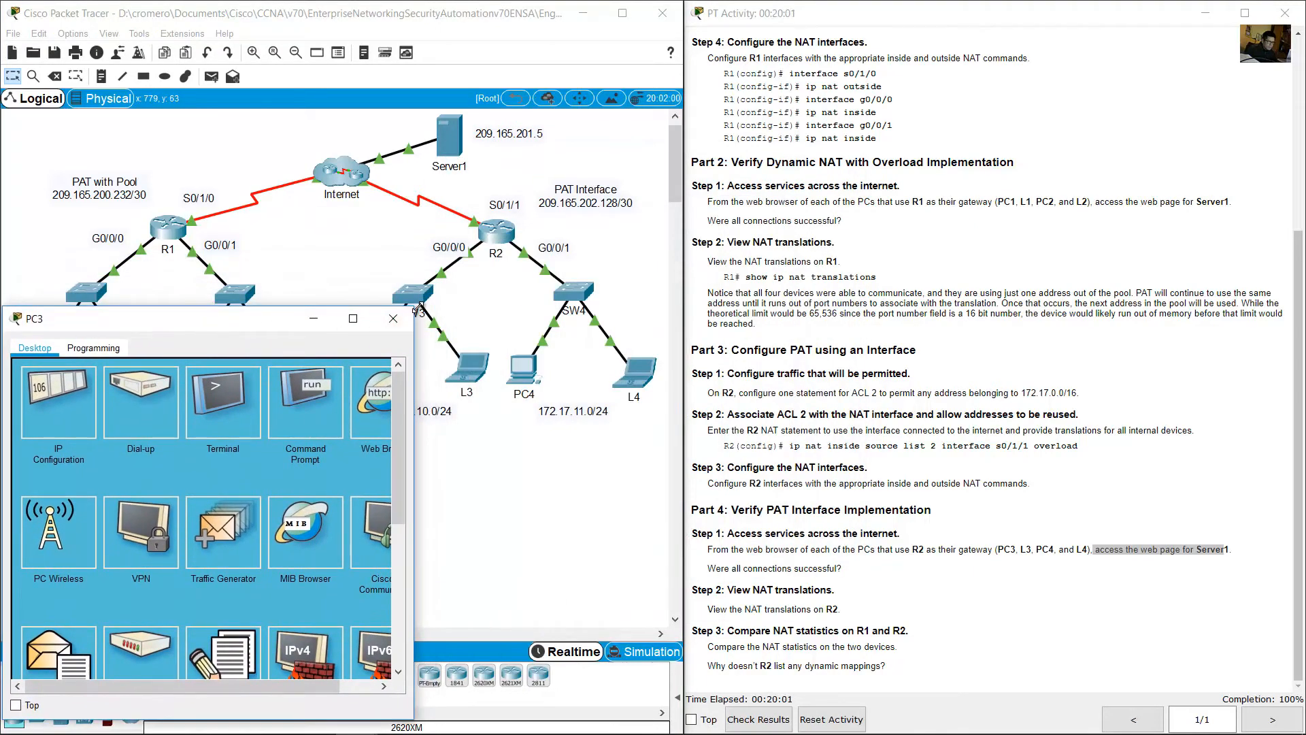
pyautogui.moveTo(415, 306); pyautogui.dragTo(767, 340)
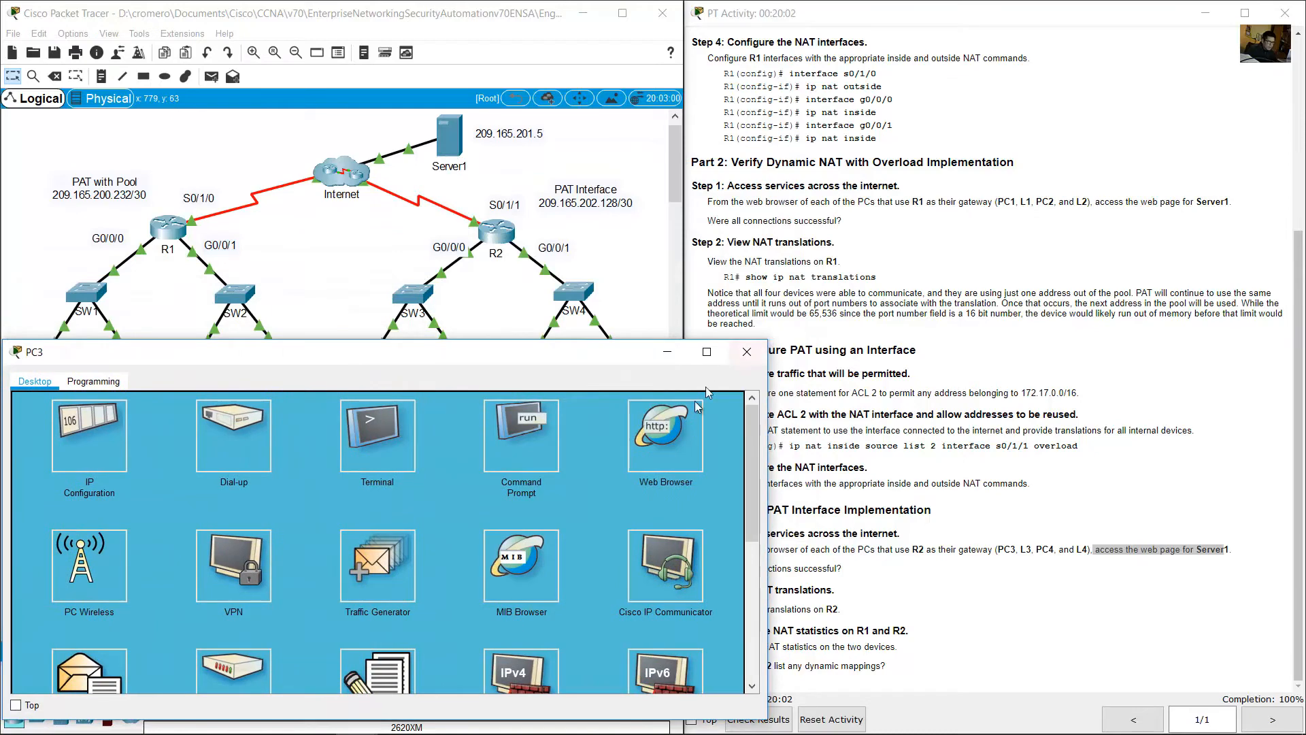
pyautogui.click(436, 423)
pyautogui.click(418, 424)
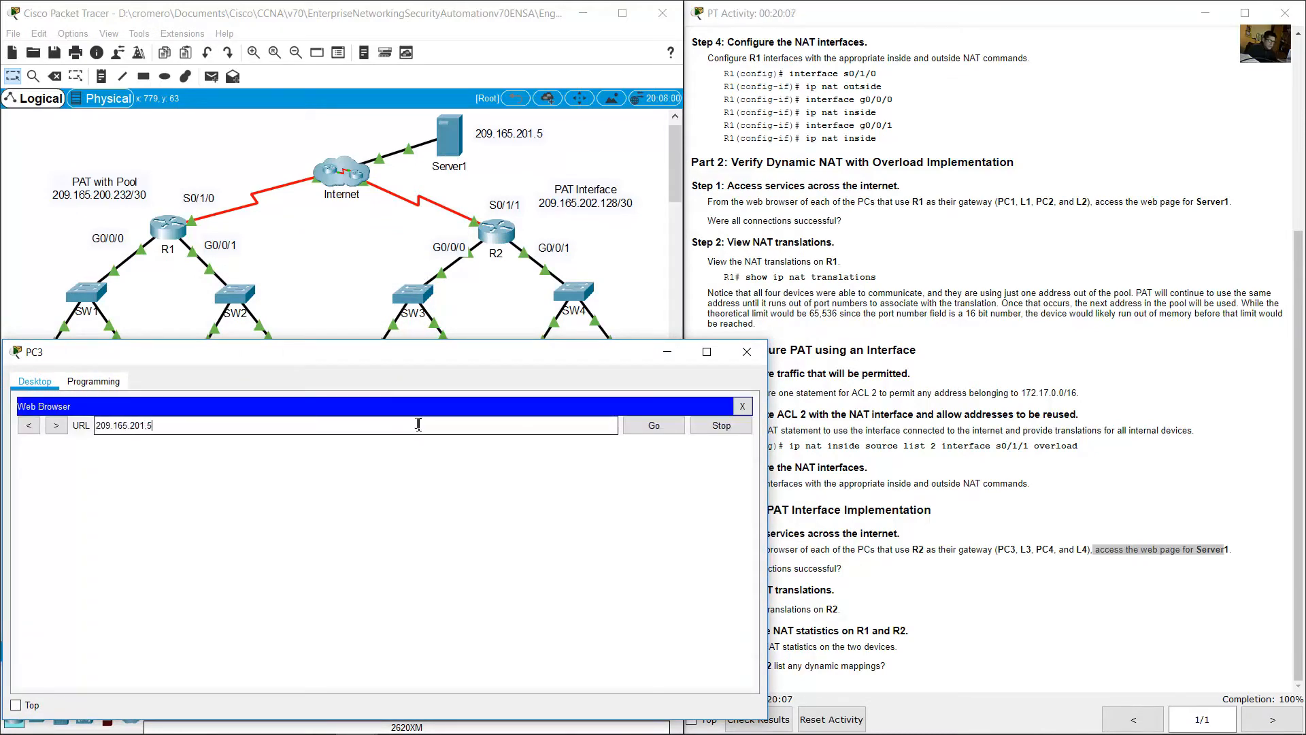
pyautogui.press('Return')
pyautogui.click(654, 425)
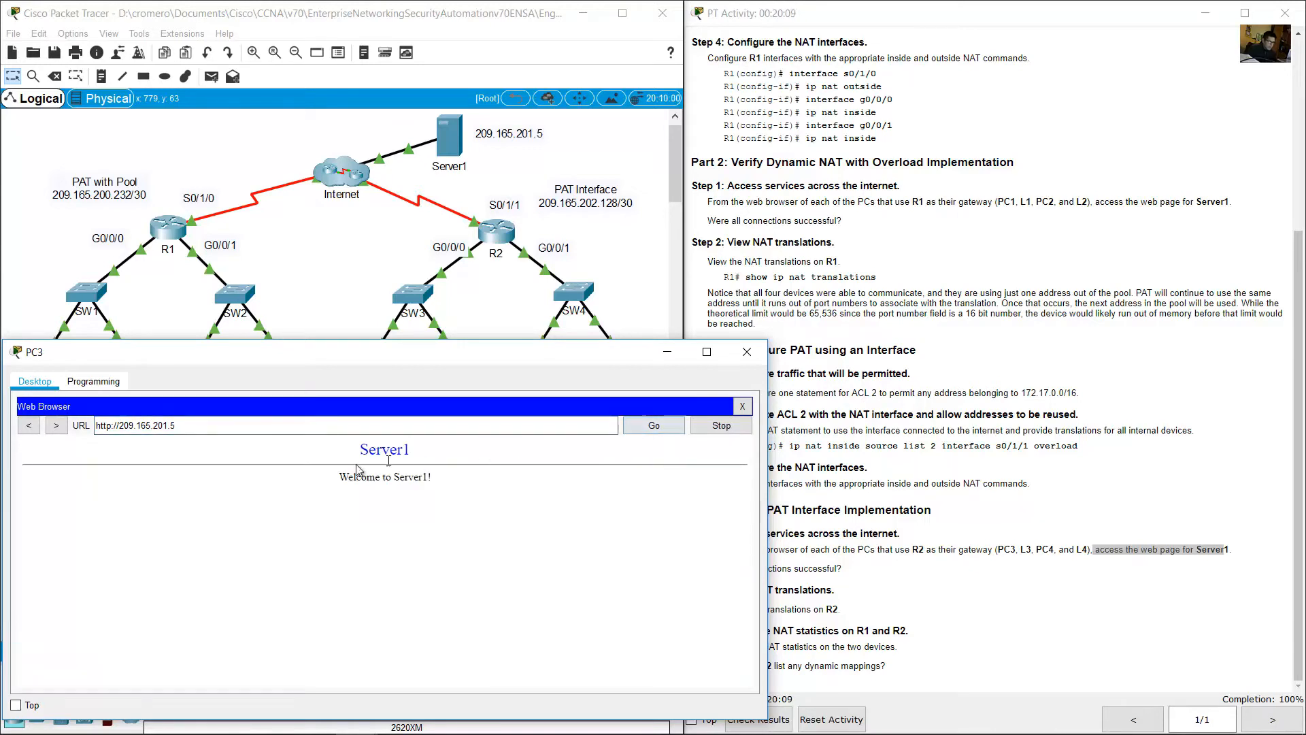
pyautogui.moveTo(362, 447); pyautogui.dragTo(495, 476)
pyautogui.click(747, 351)
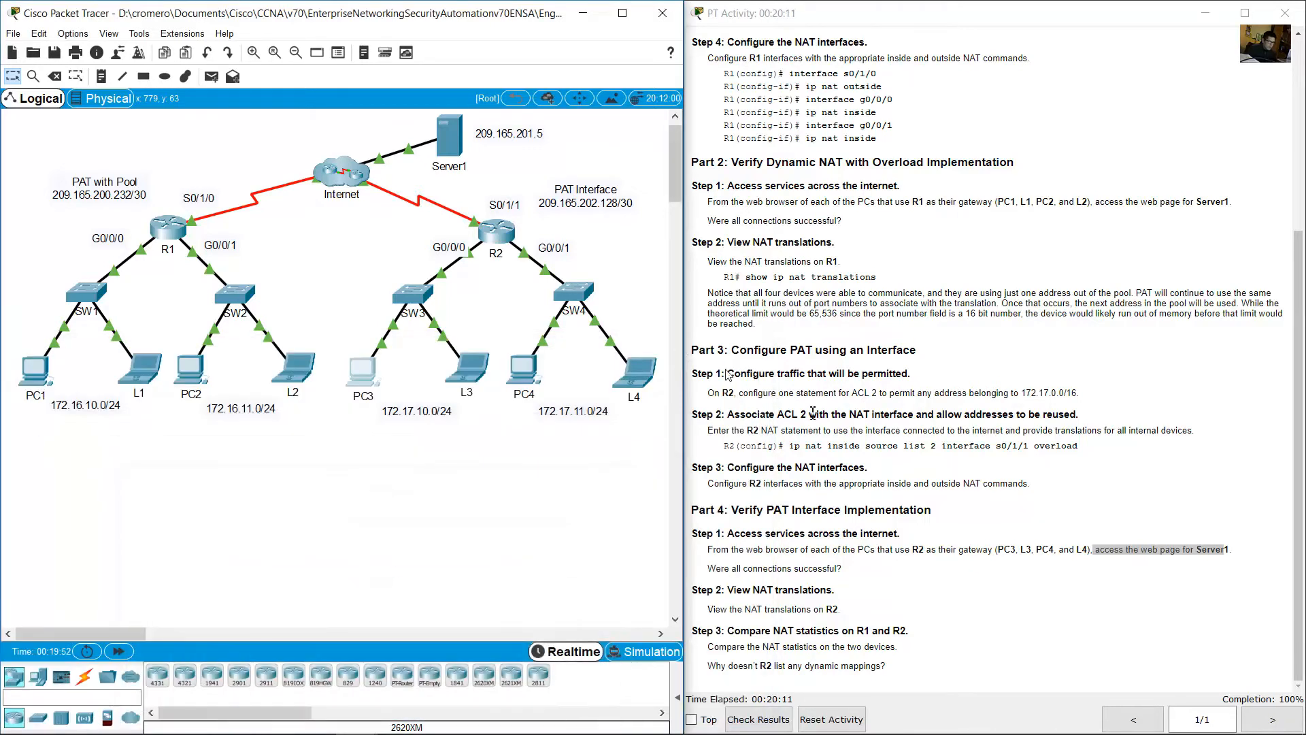
# Load Server1's web page at 209.165.201.5 in L4's web browser and minimize the L4 window
pyautogui.click(1000, 504)
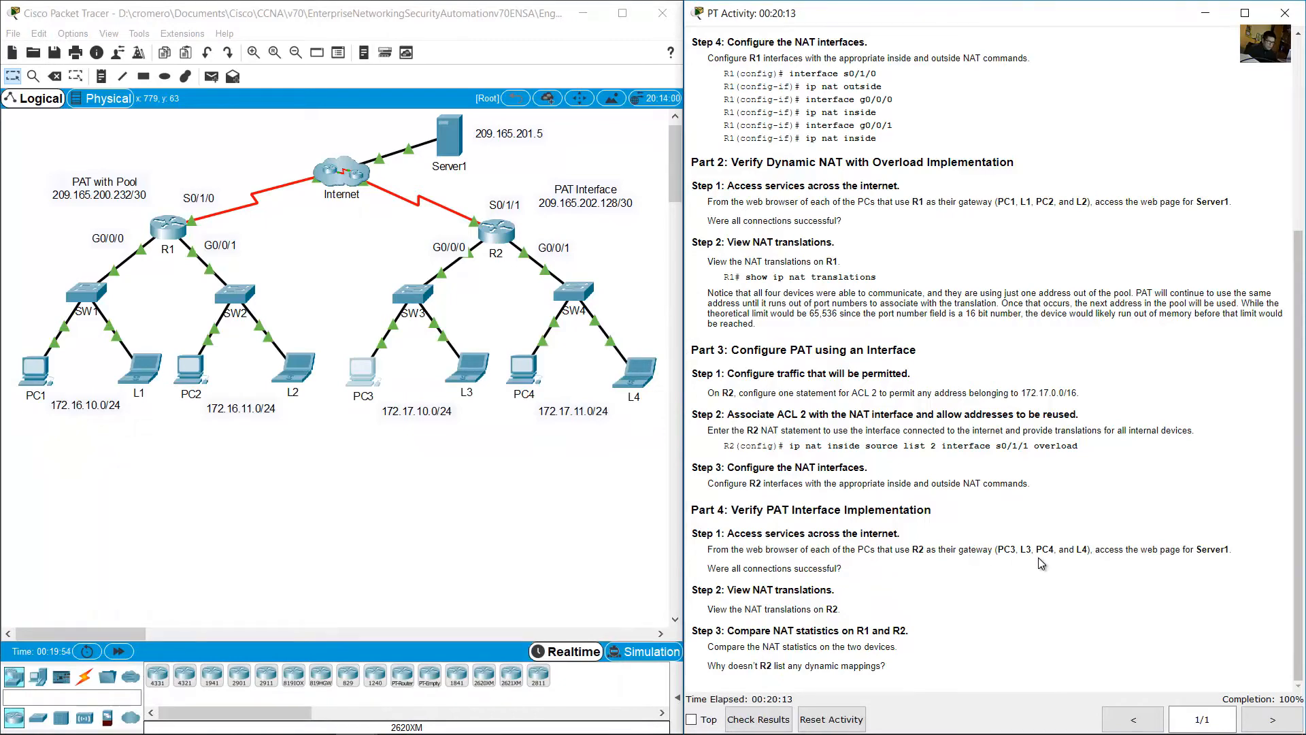
pyautogui.click(625, 379)
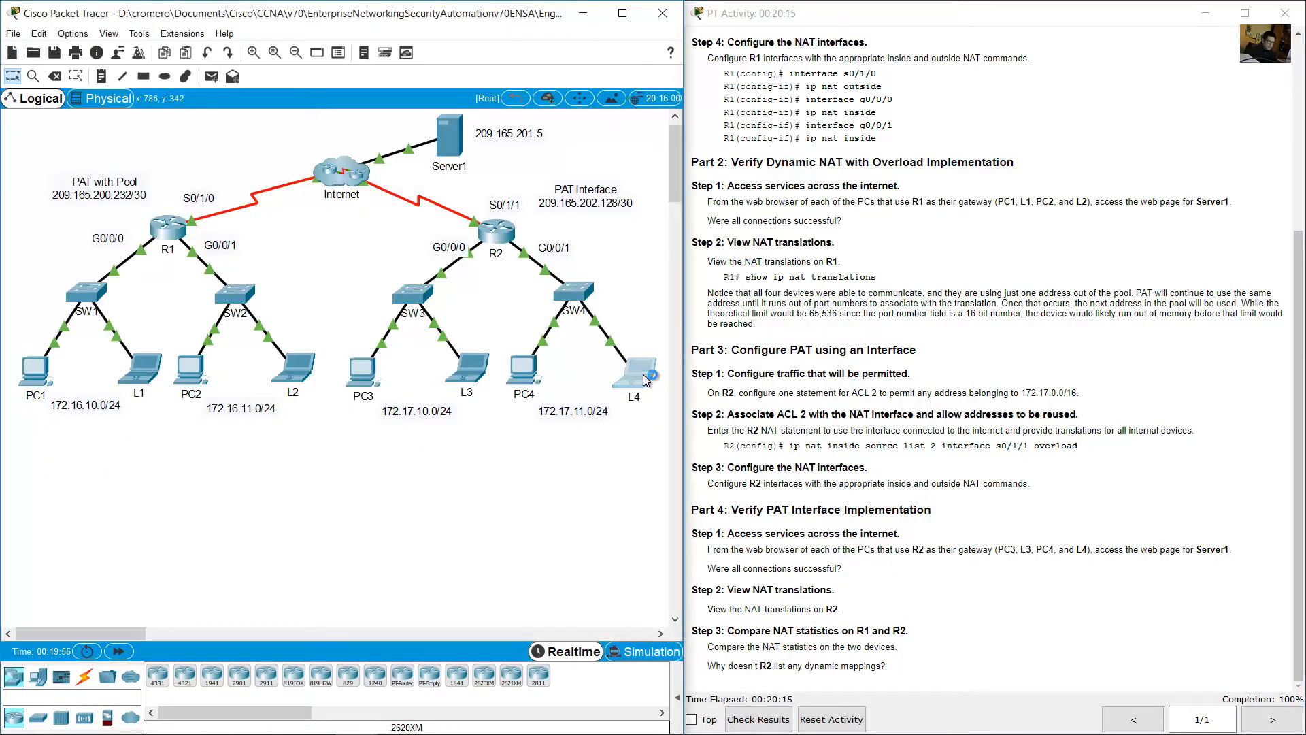
pyautogui.moveTo(665, 164); pyautogui.dragTo(249, 332)
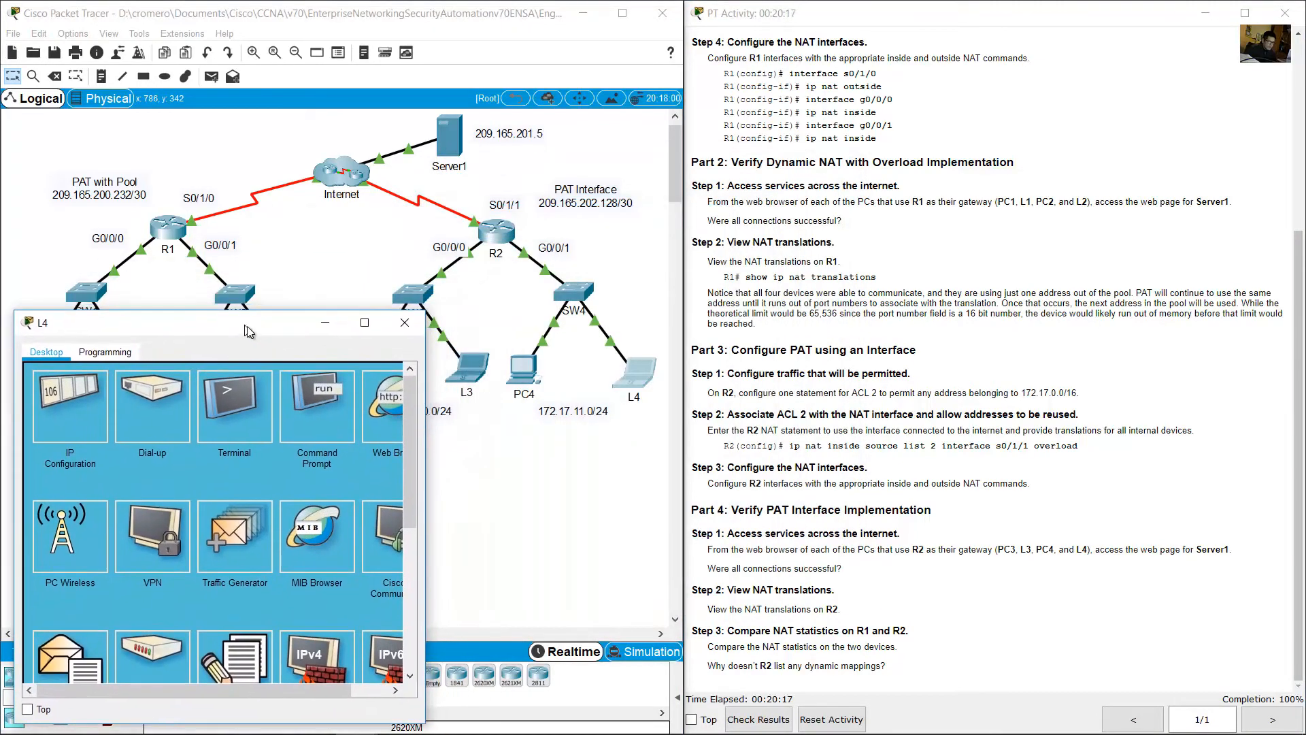
pyautogui.moveTo(425, 312); pyautogui.dragTo(793, 309)
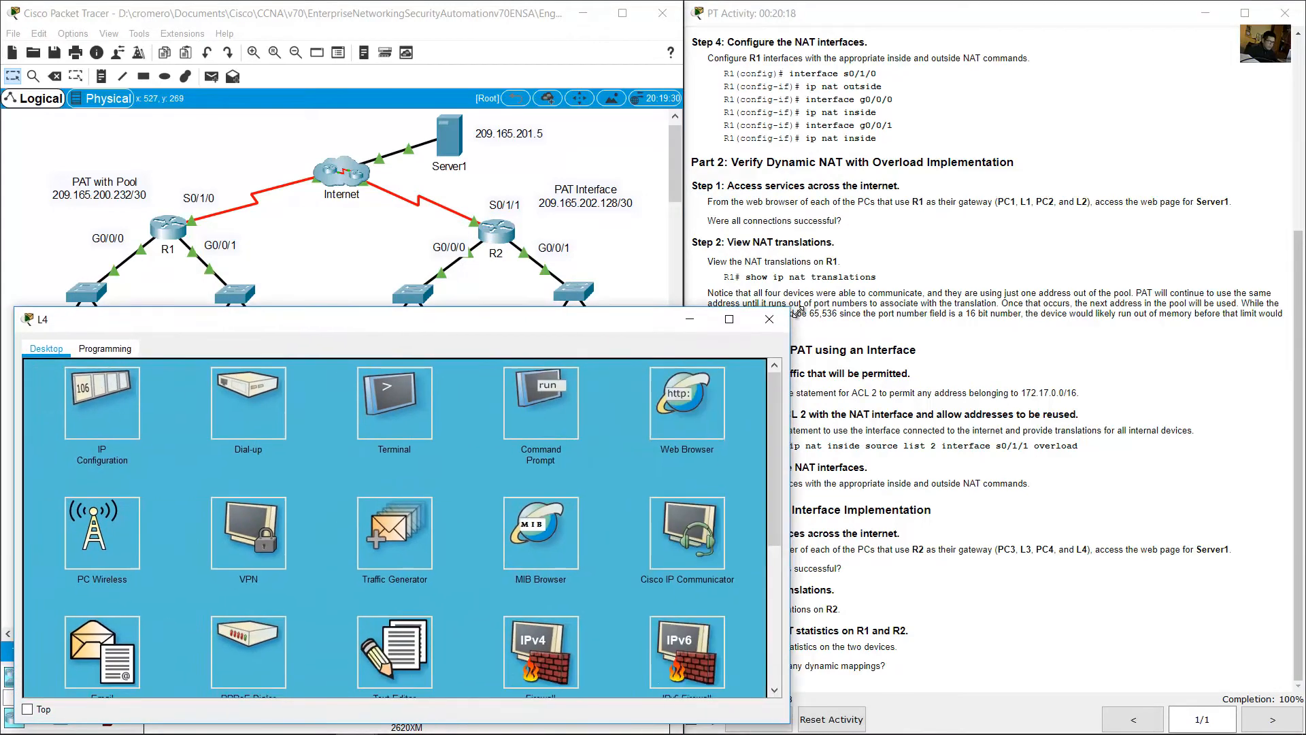
pyautogui.click(681, 408)
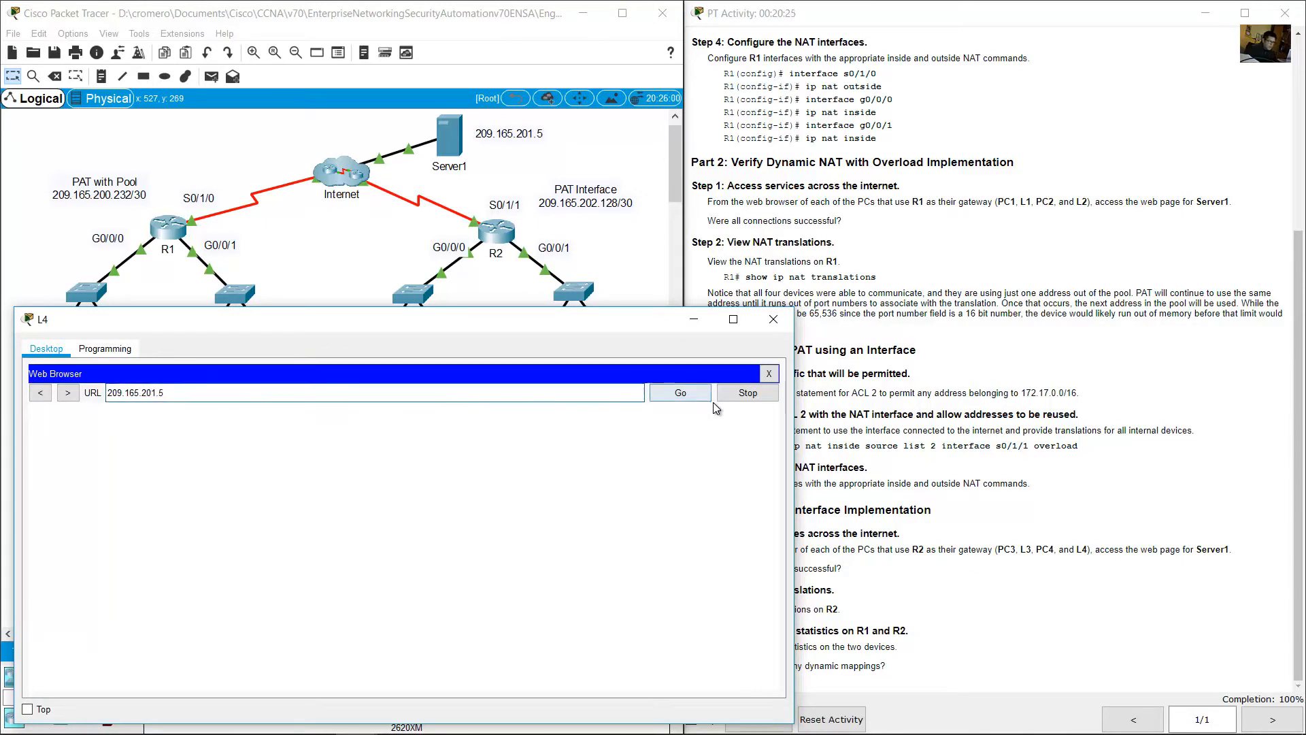
pyautogui.click(680, 394)
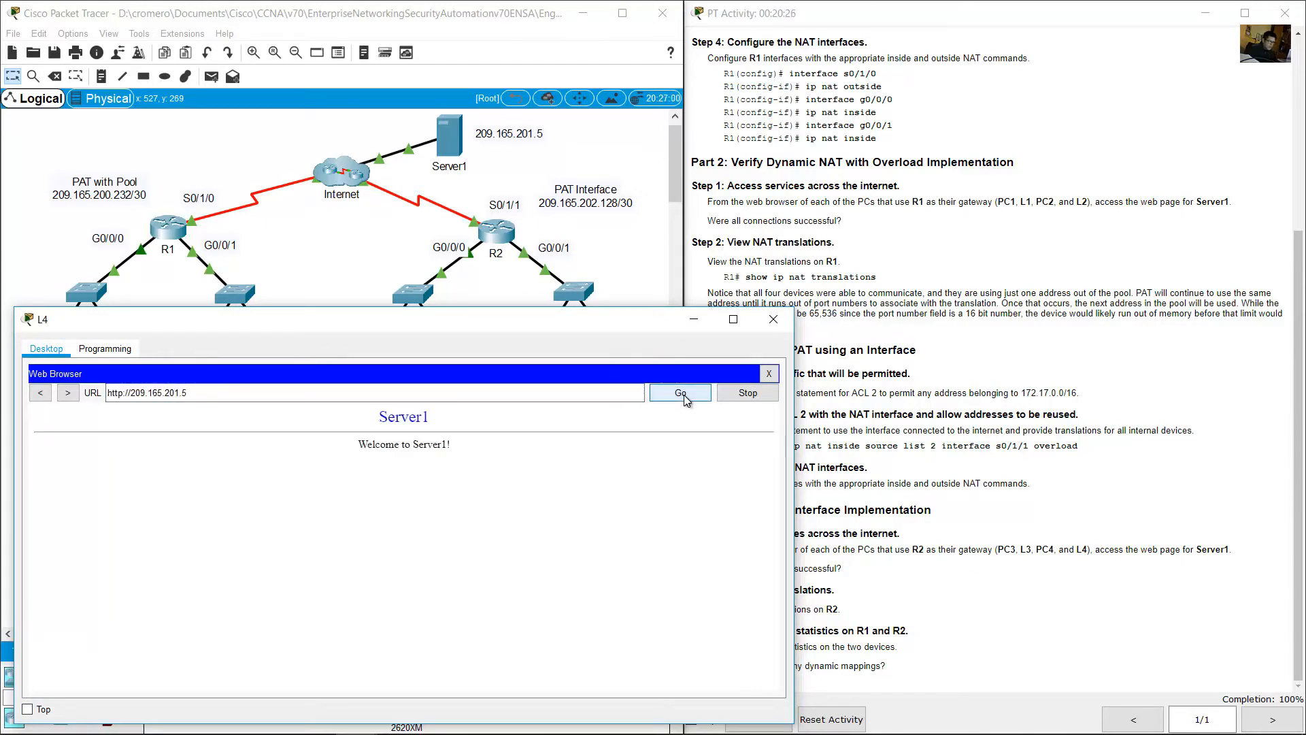
pyautogui.click(694, 319)
# Load Server1's web page at 209.165.201.5 in L3's web browser and close the L3 window
pyautogui.click(453, 361)
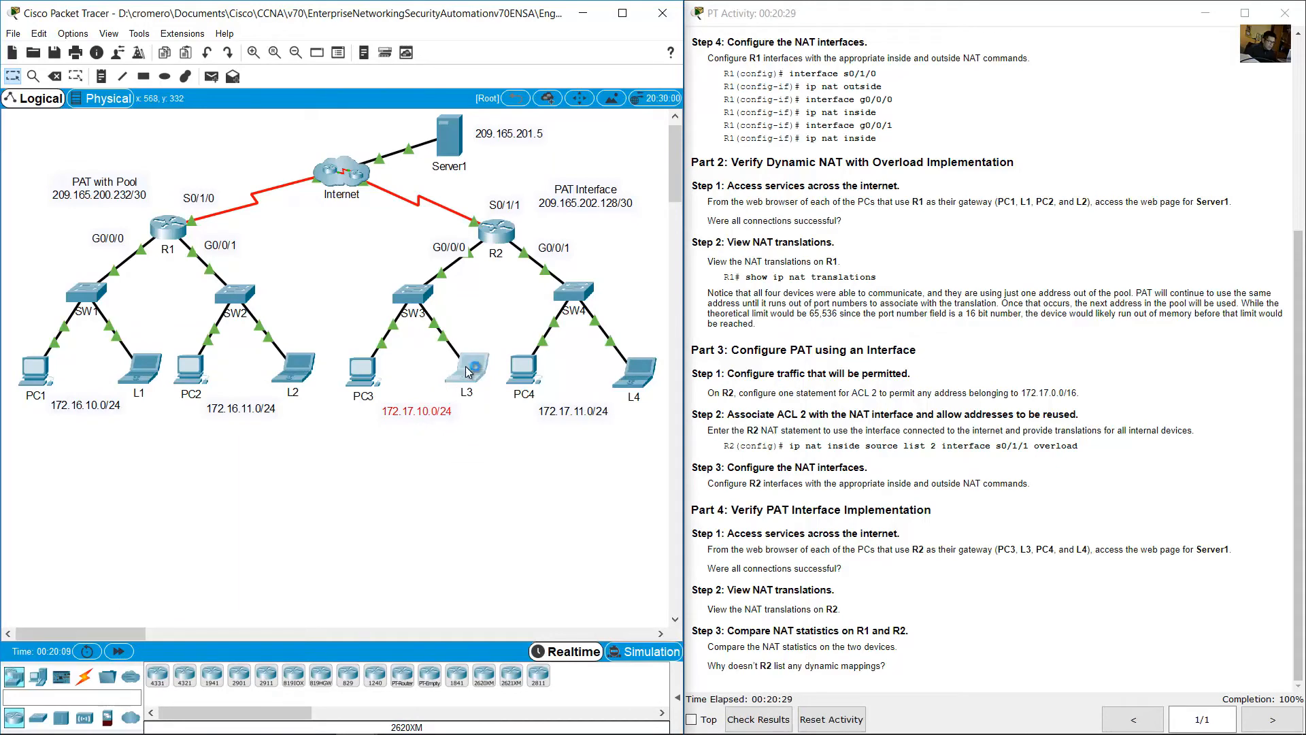
pyautogui.moveTo(689, 173); pyautogui.dragTo(282, 343)
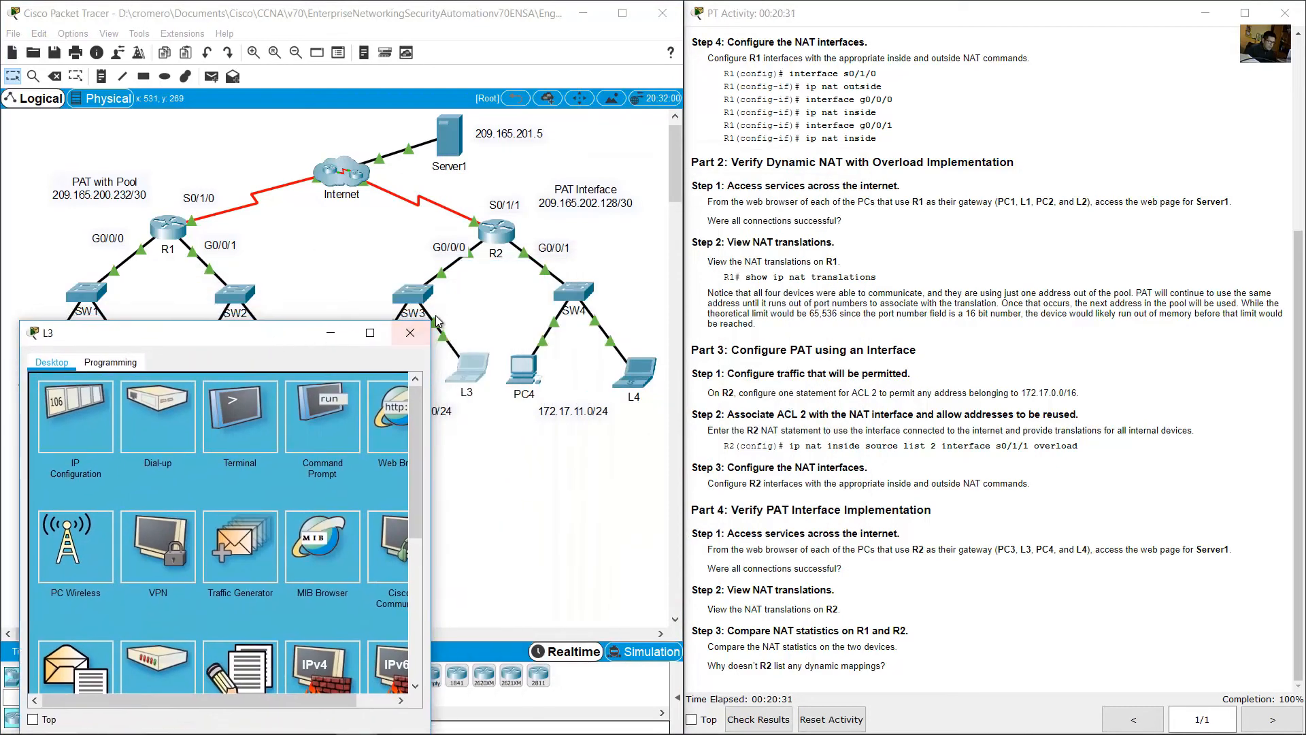
pyautogui.moveTo(439, 321); pyautogui.dragTo(763, 306)
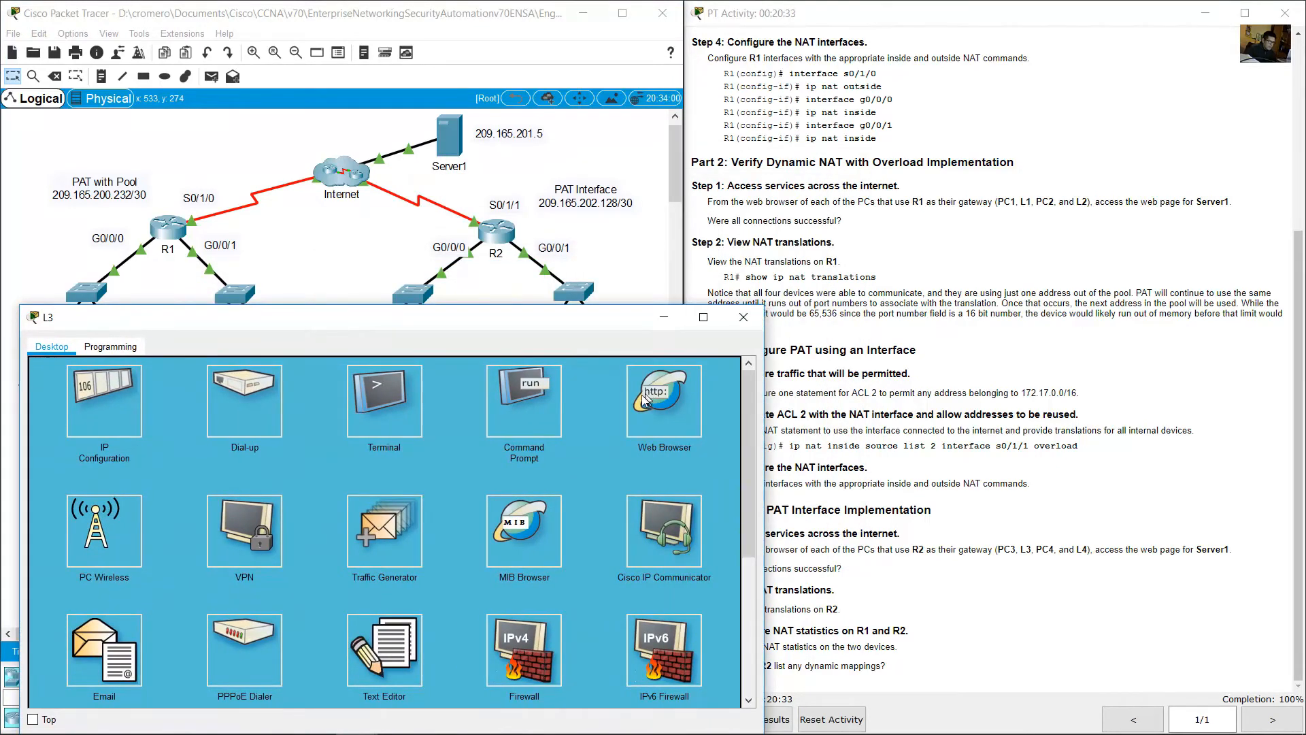
pyautogui.click(483, 392)
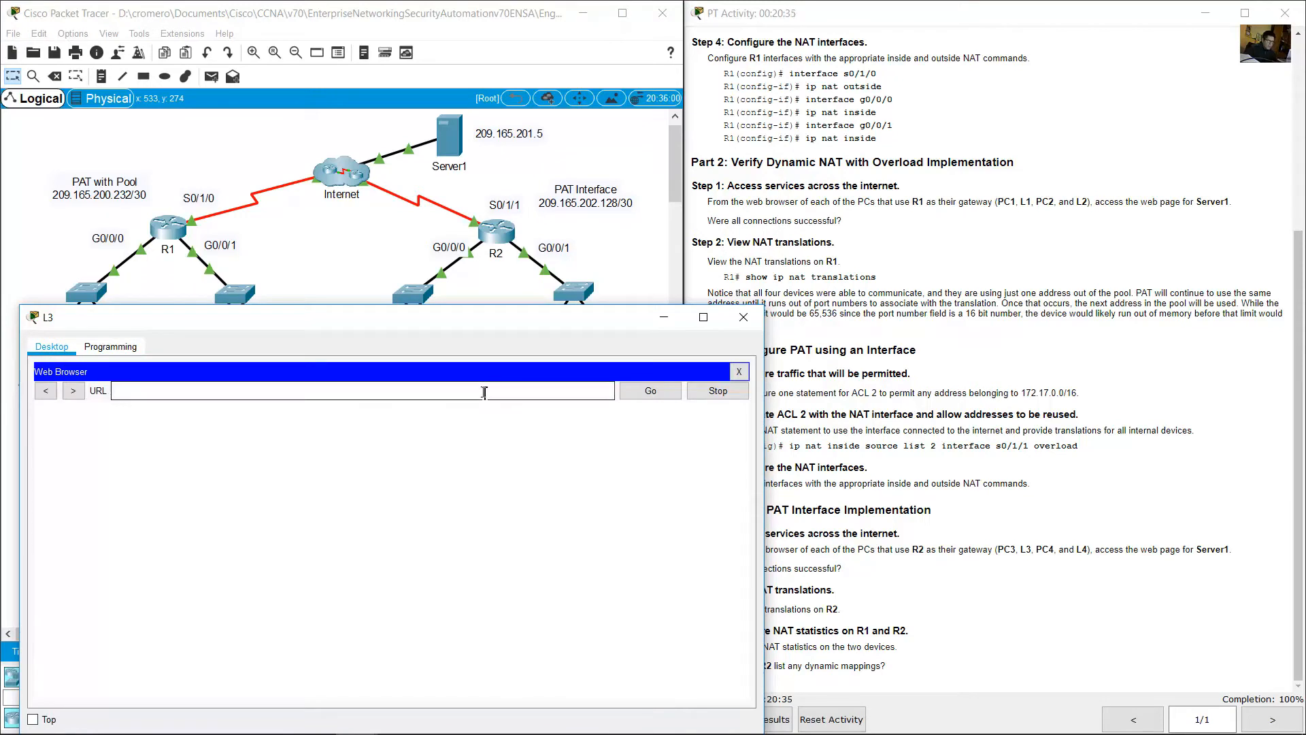
pyautogui.write('209.165.201.5')
pyautogui.press('Return')
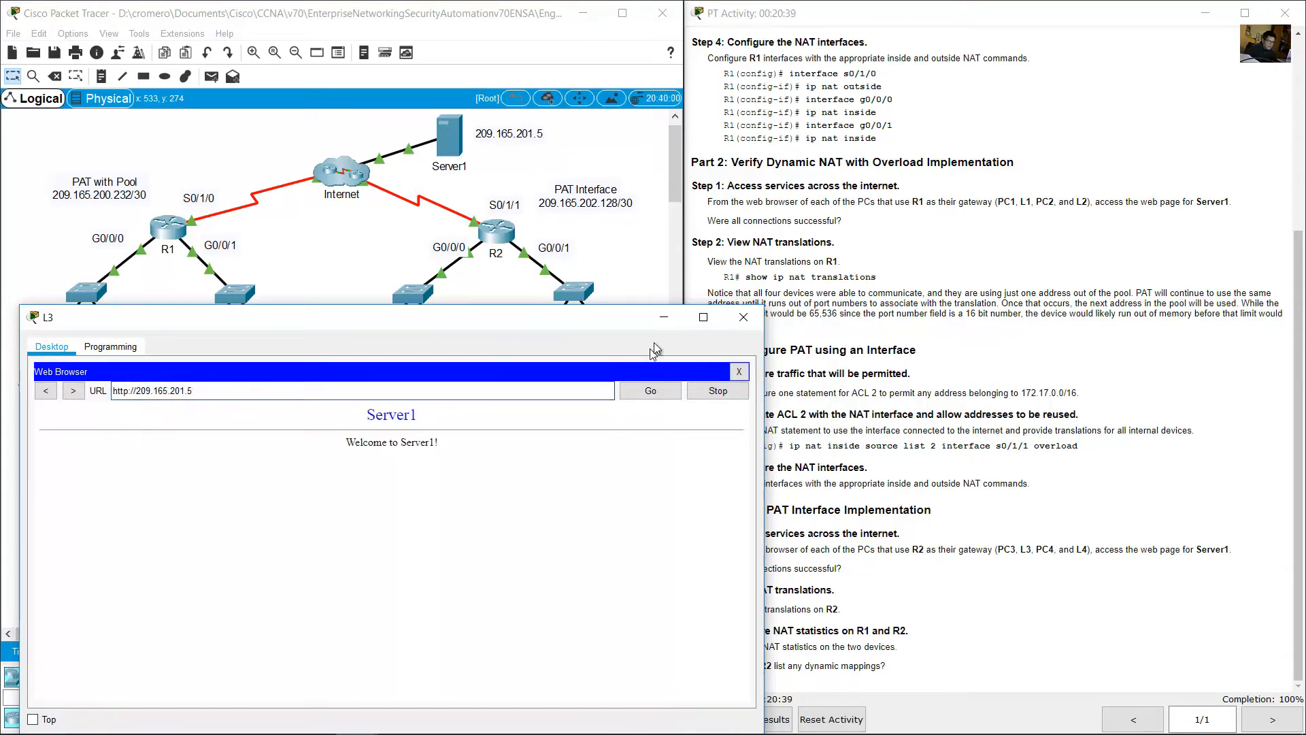
pyautogui.hotkey('alt', 'F4')
# Load Server1's web page at 209.165.201.5 in PC4's web browser and highlight the page's text
pyautogui.click(523, 369)
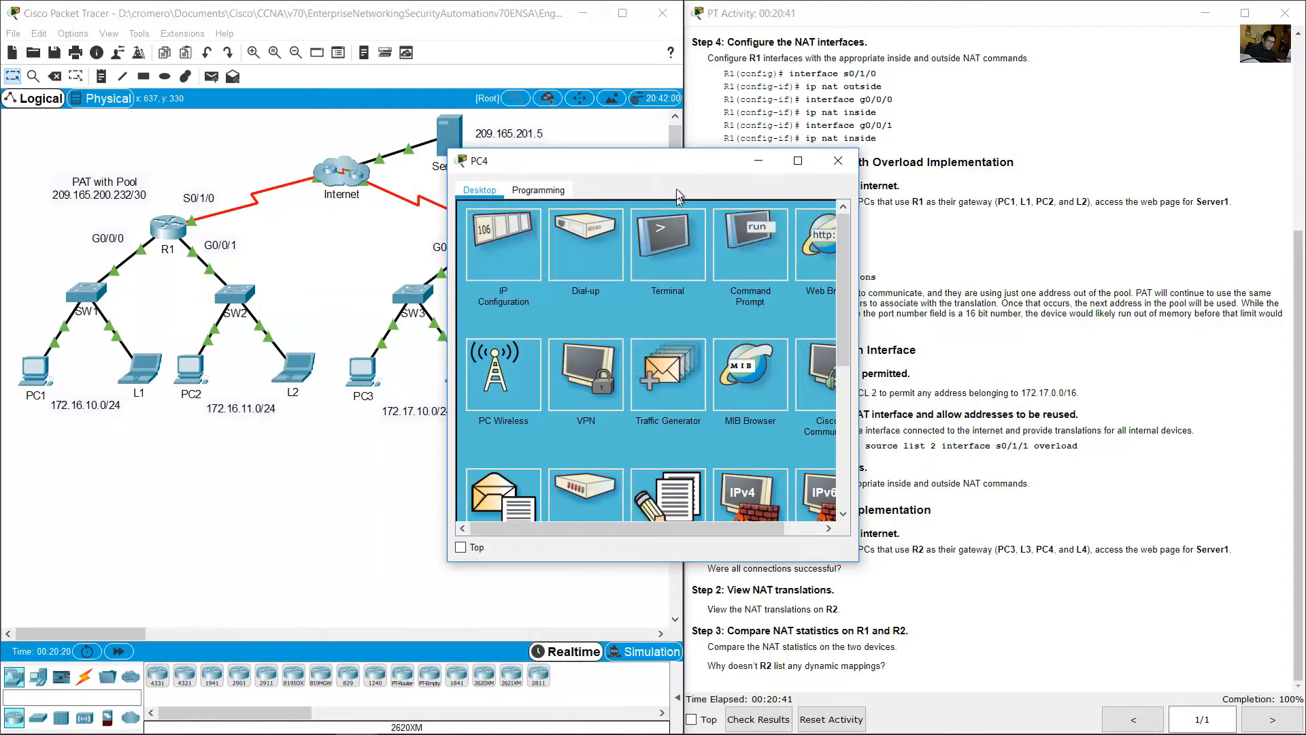
pyautogui.moveTo(528, 227); pyautogui.dragTo(275, 342)
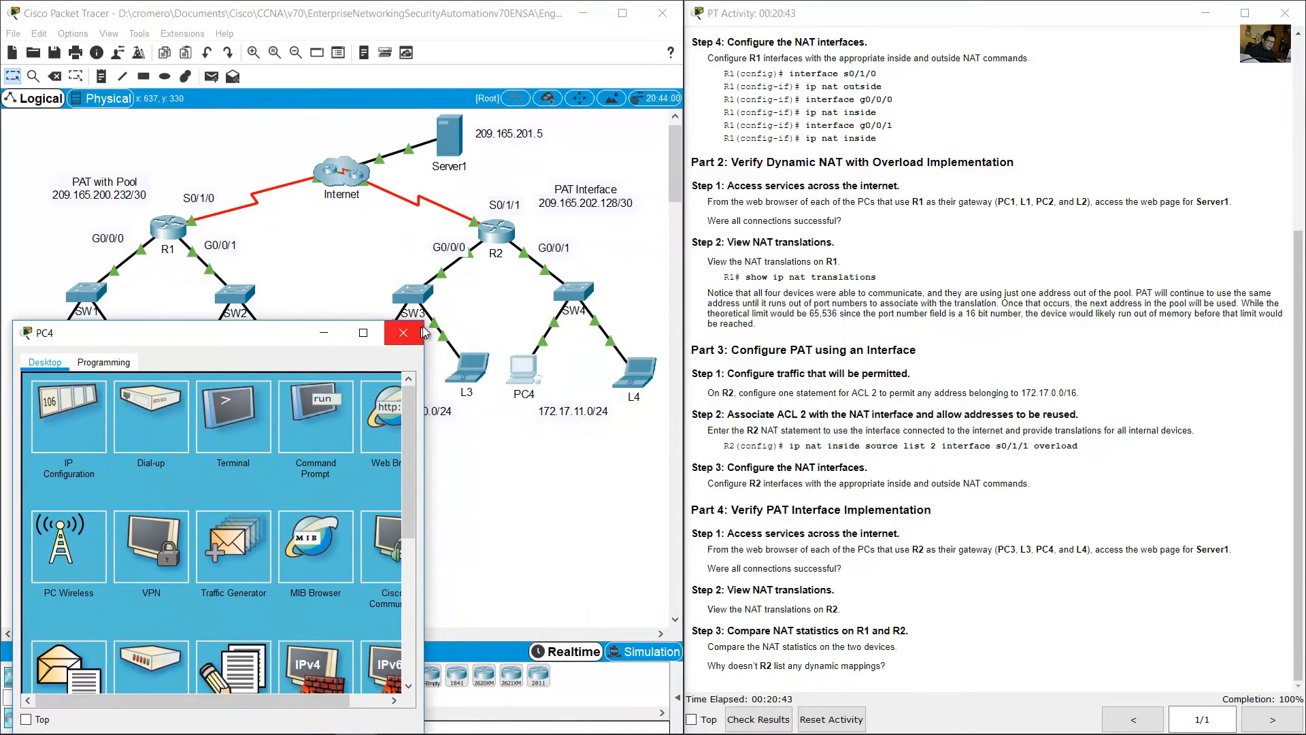
pyautogui.moveTo(425, 322); pyautogui.dragTo(758, 306)
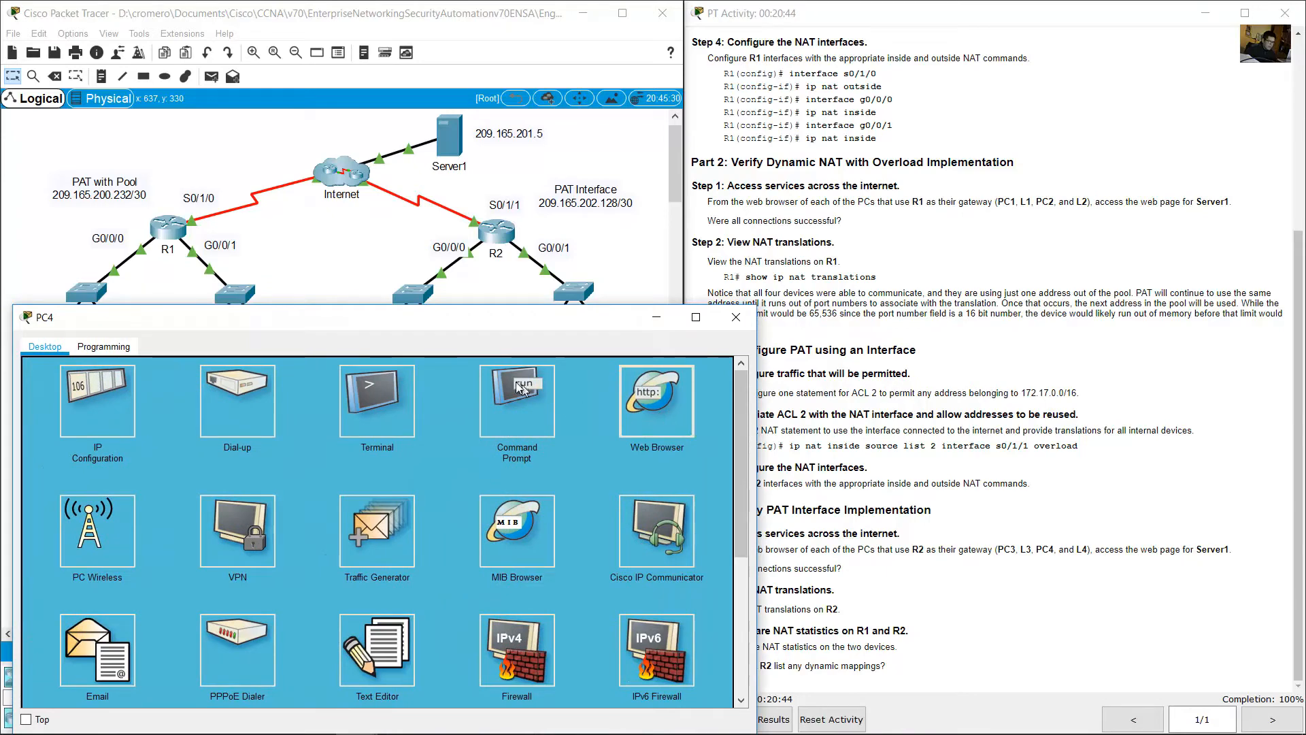
pyautogui.click(656, 402)
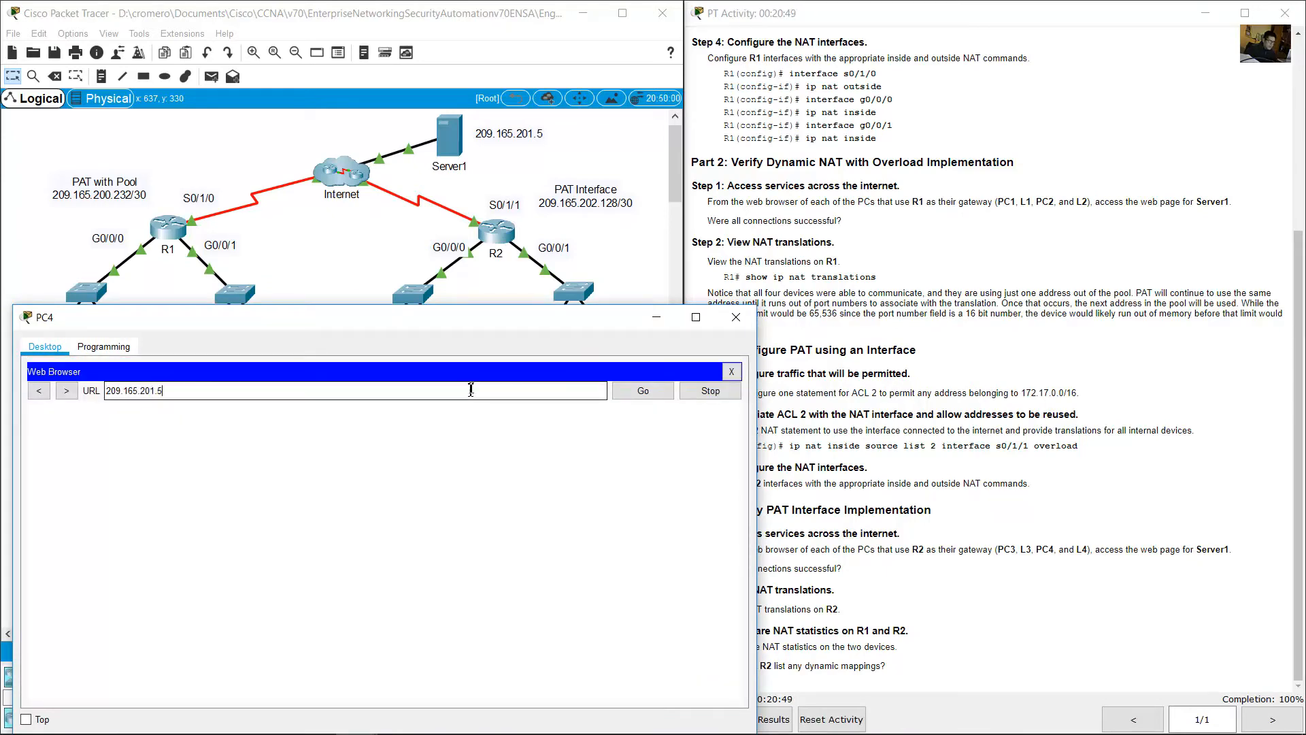
pyautogui.write('209.165.201.5')
pyautogui.click(652, 391)
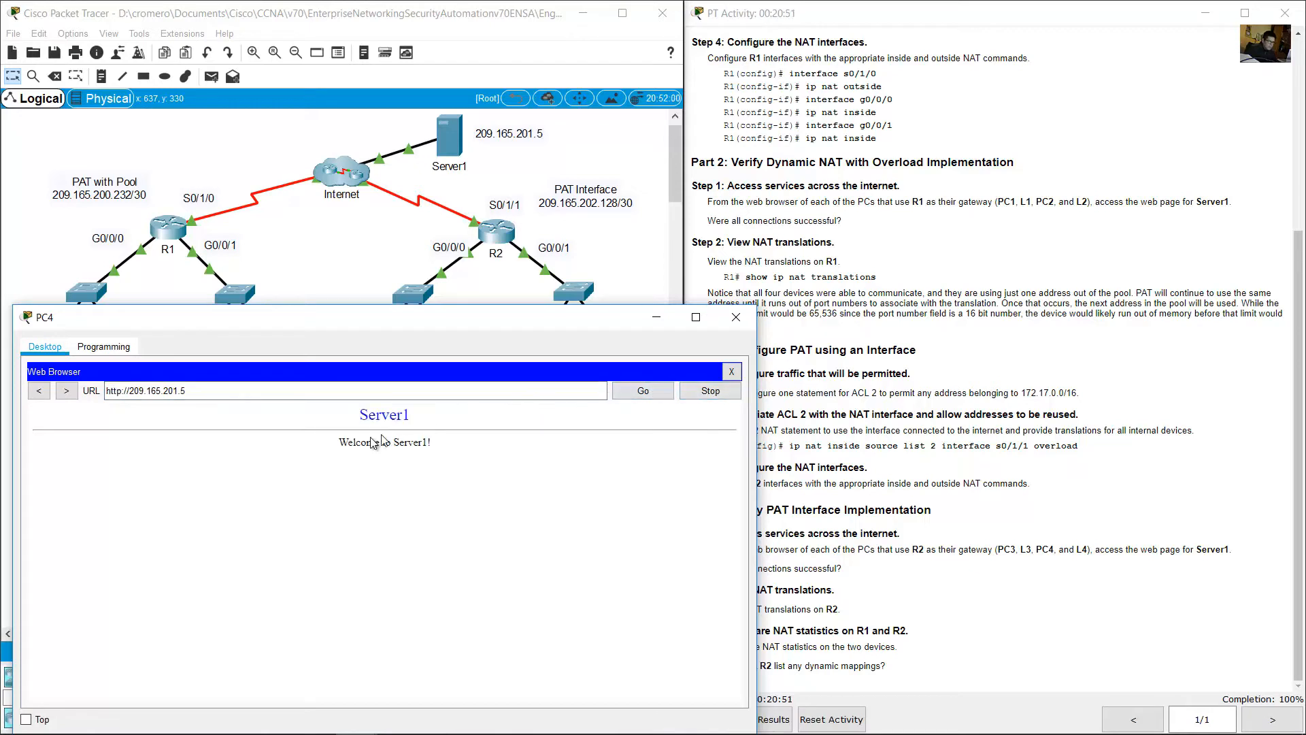
pyautogui.moveTo(359, 408); pyautogui.dragTo(428, 447)
# Following Part 4 Step 2, end configuration mode on R2 and run show ip nat translations
pyautogui.click(993, 514)
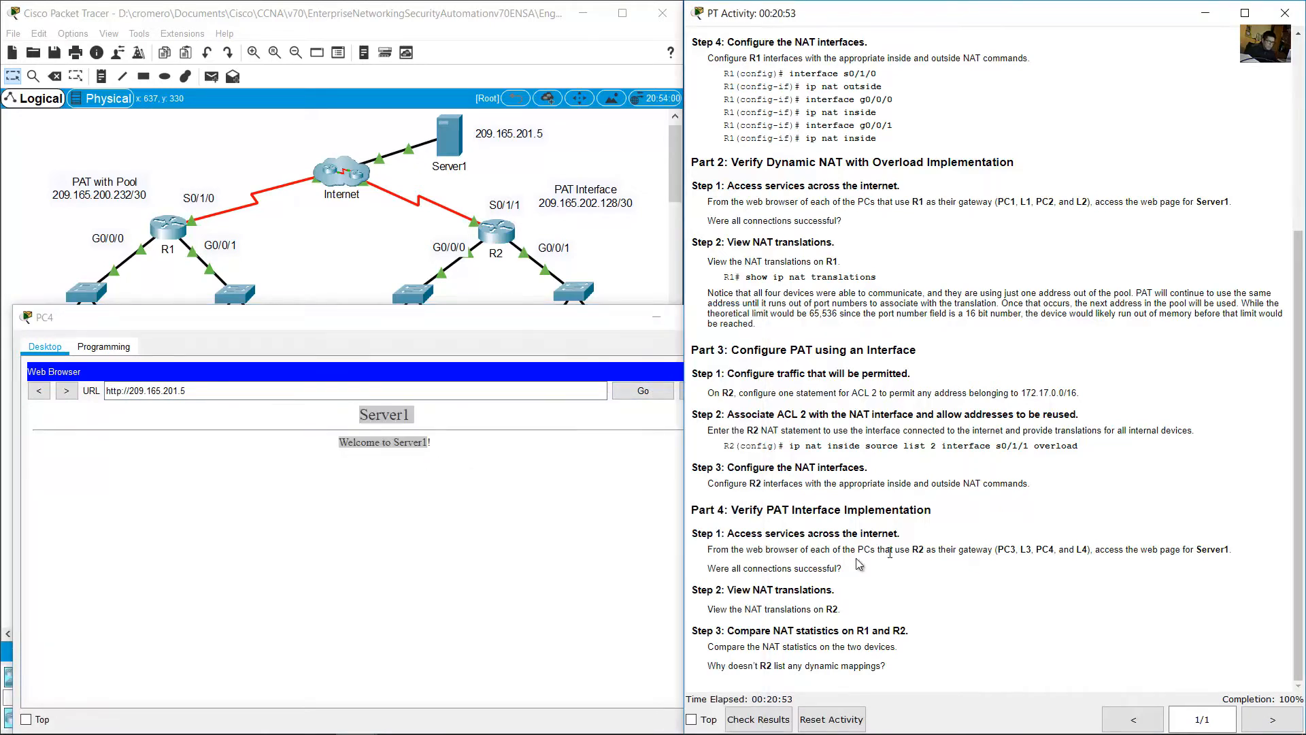
pyautogui.moveTo(711, 574); pyautogui.dragTo(844, 577)
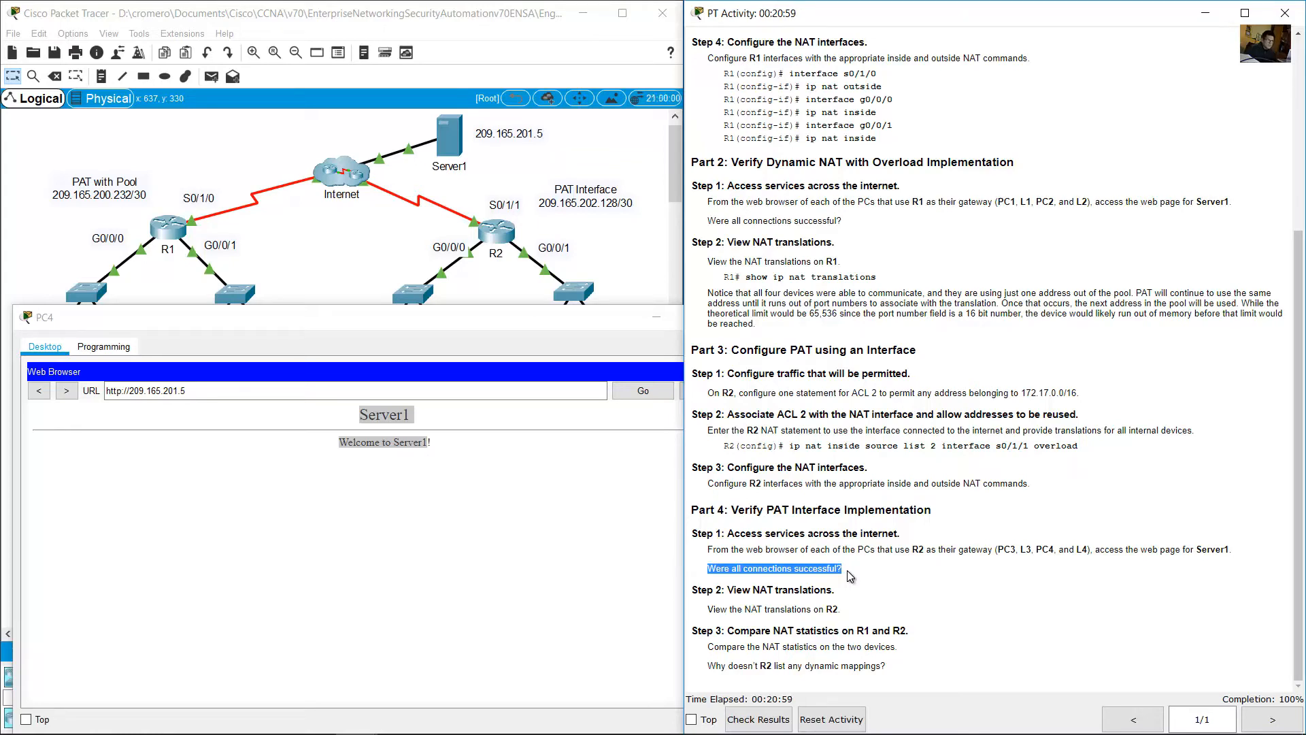
pyautogui.moveTo(751, 590); pyautogui.dragTo(835, 590)
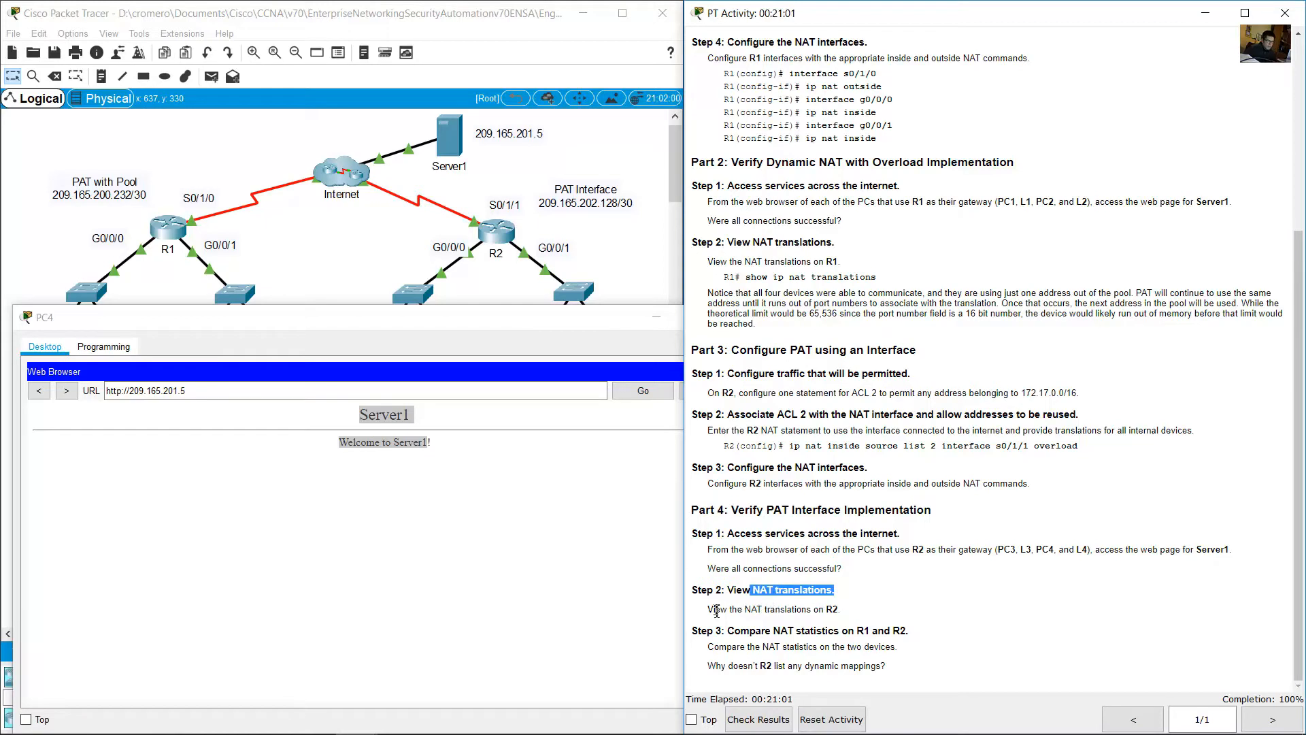
pyautogui.moveTo(716, 610); pyautogui.dragTo(844, 613)
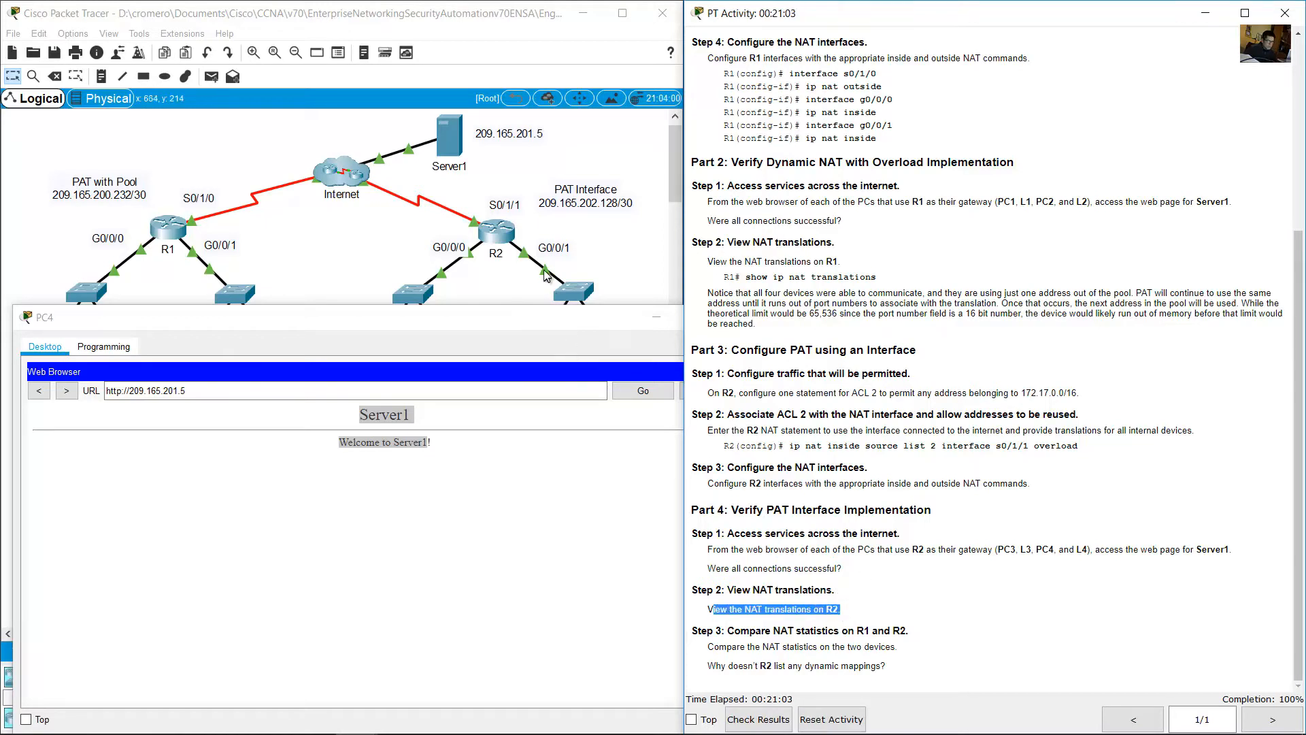
pyautogui.click(496, 230)
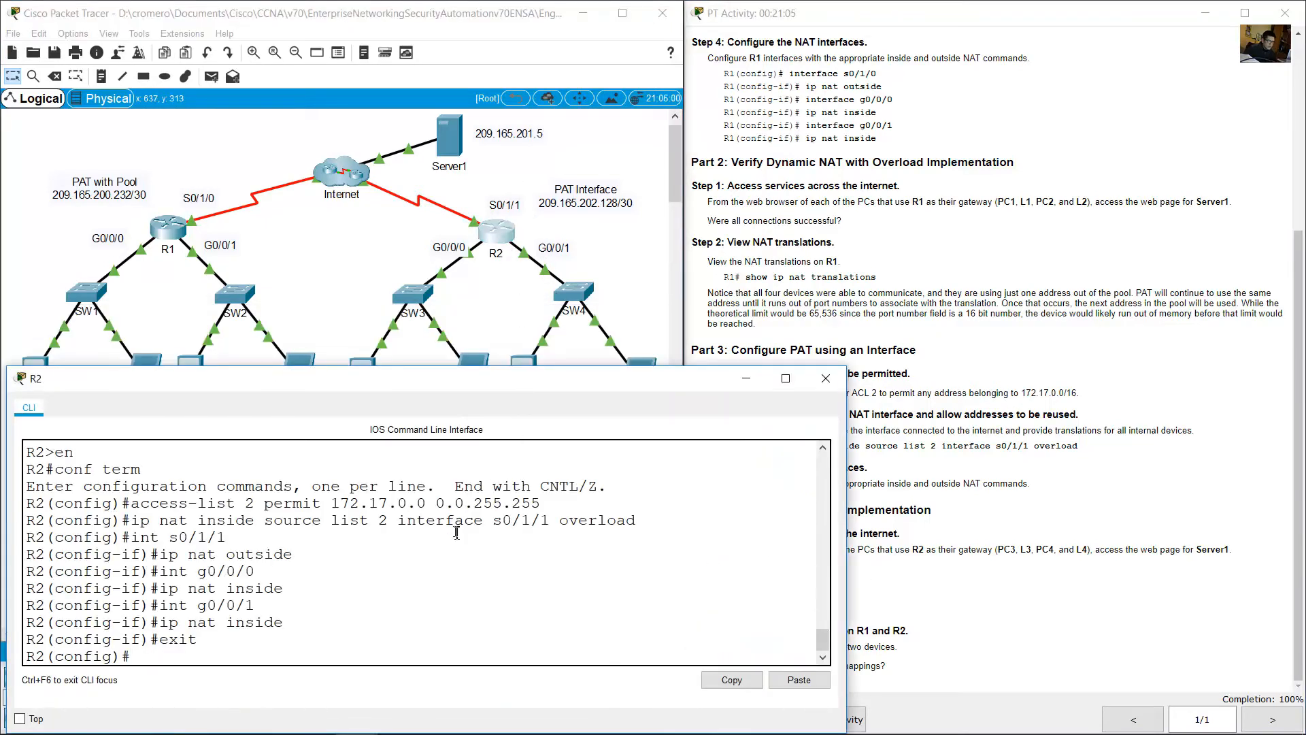
pyautogui.write('end')
pyautogui.press('Return')
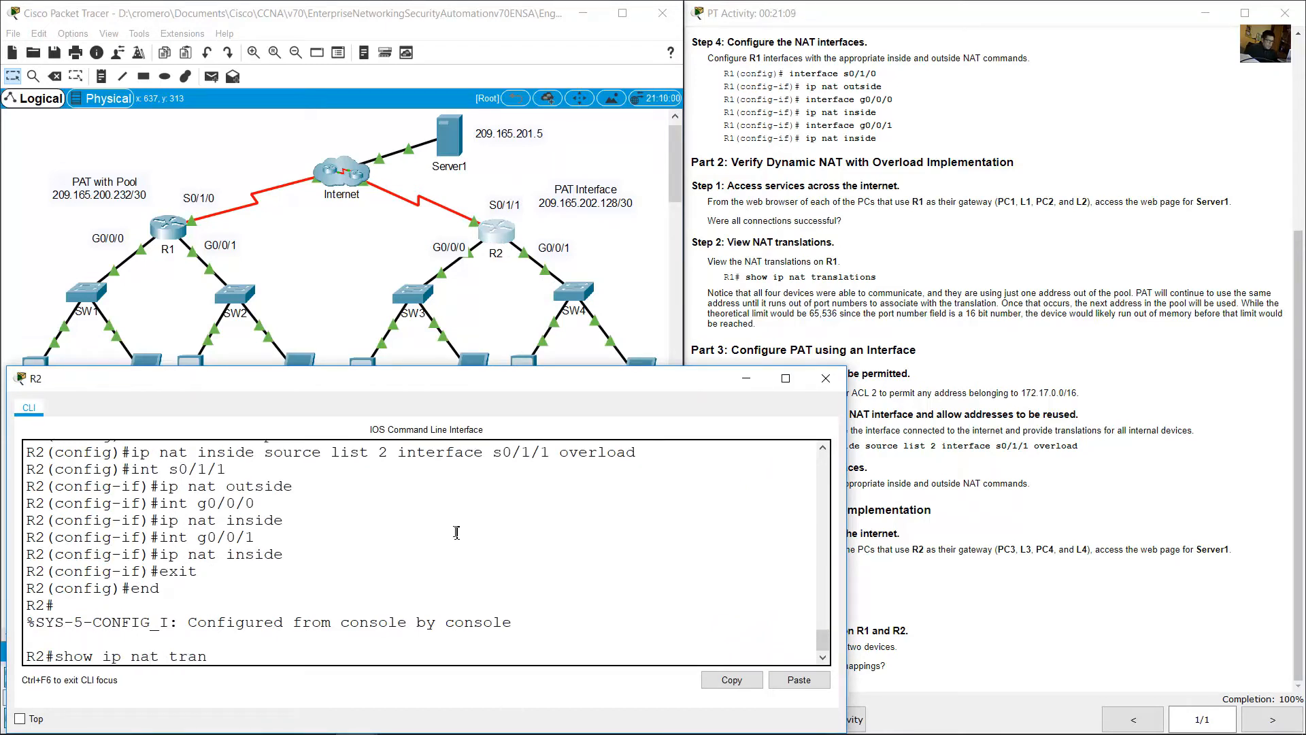
pyautogui.write('show ip nat translations')
pyautogui.press('Return')
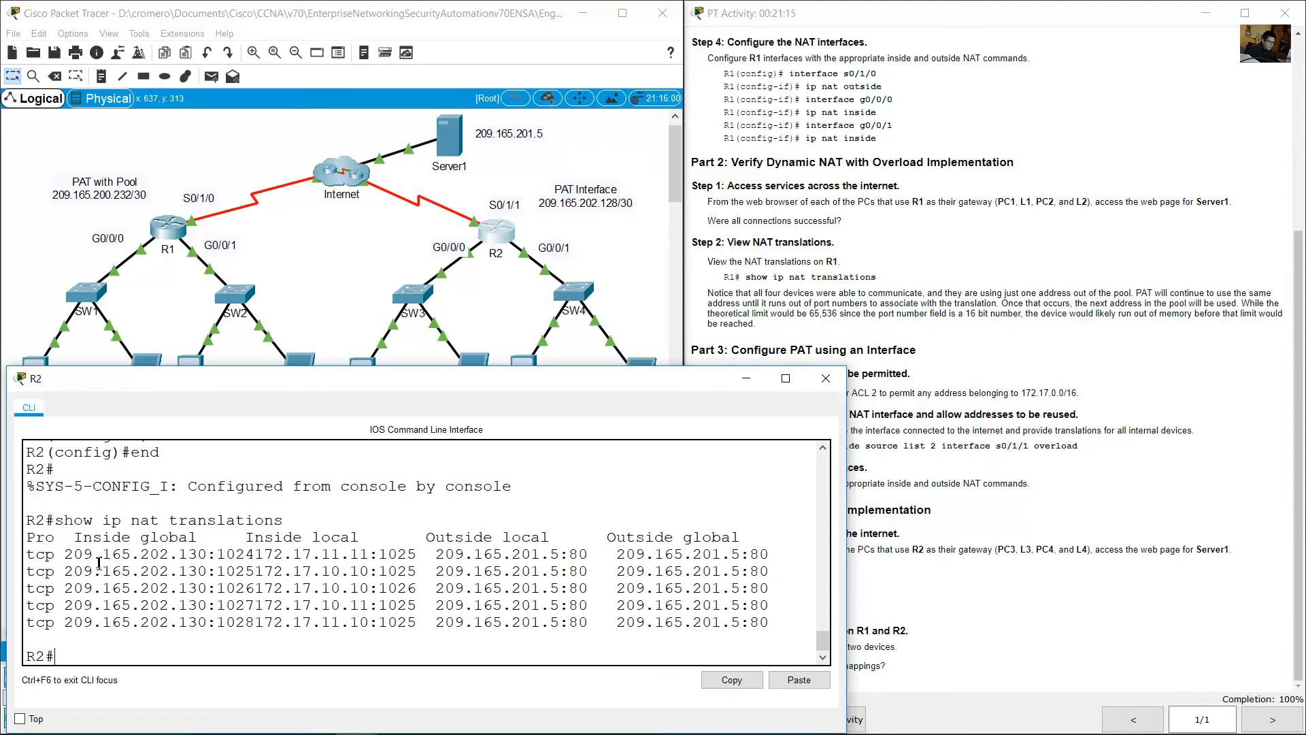
# Examine the entries in R2's NAT translation table, focusing on the inside local address of the first one
pyautogui.moveTo(53, 557); pyautogui.dragTo(769, 624)
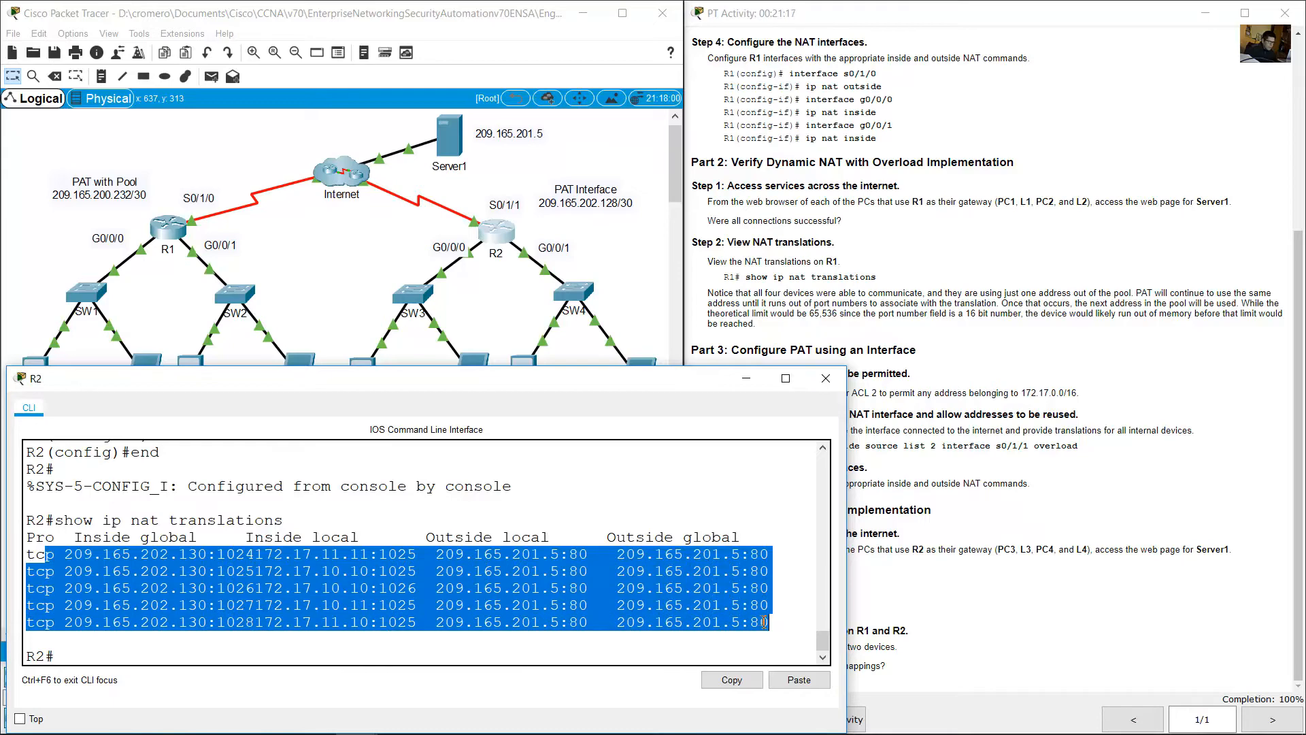
pyautogui.click(380, 614)
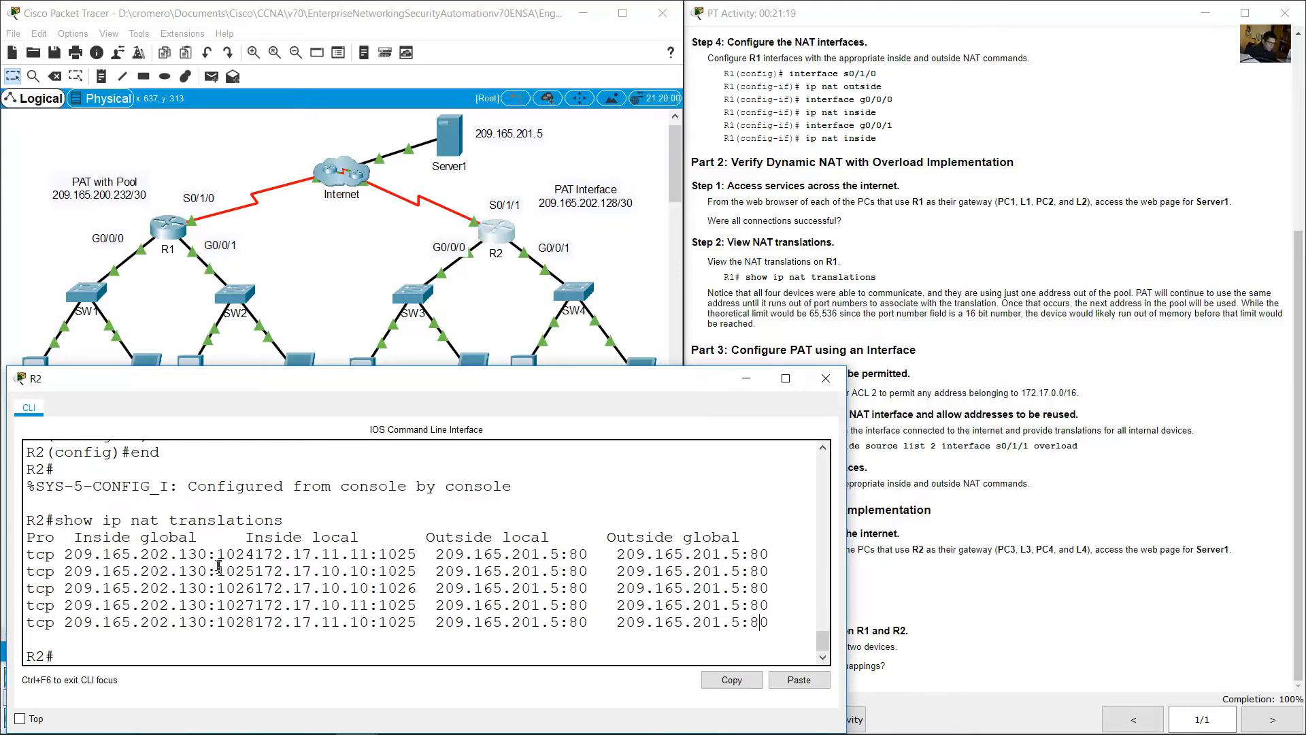
pyautogui.moveTo(36, 571); pyautogui.dragTo(336, 589)
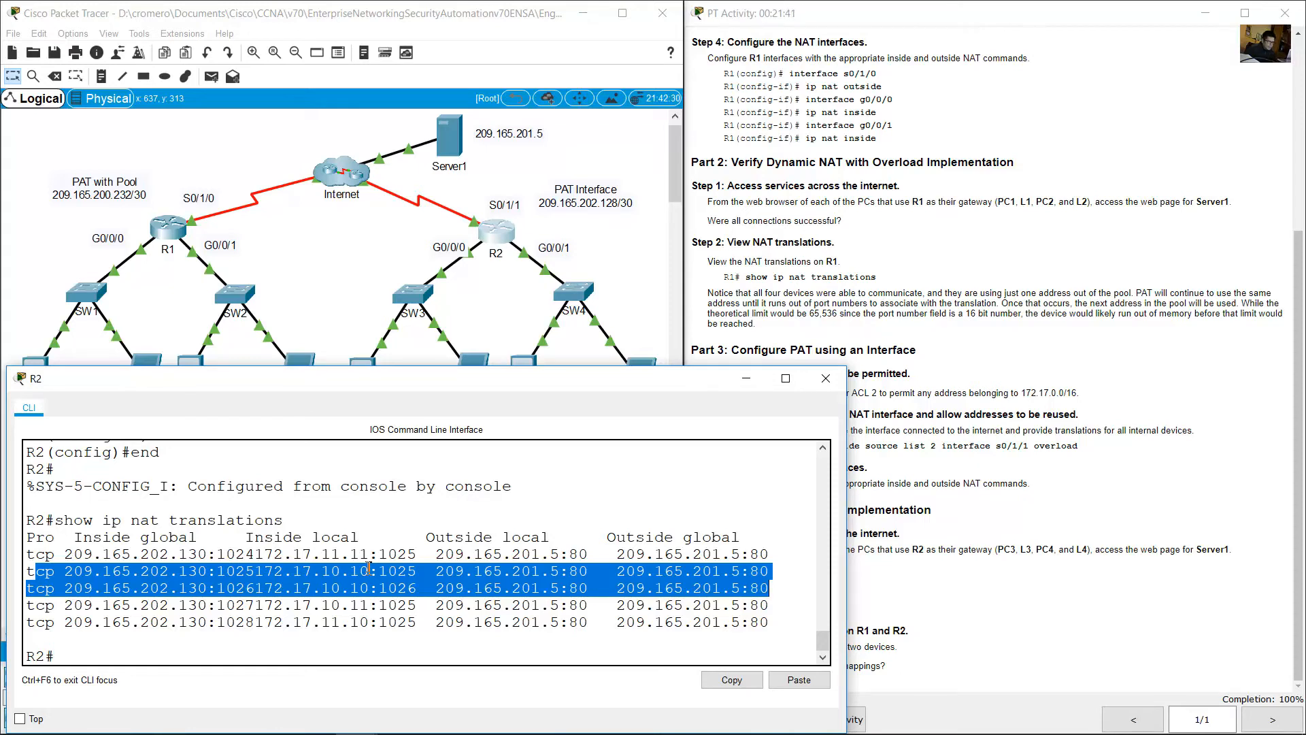
pyautogui.click(369, 568)
pyautogui.moveTo(256, 556); pyautogui.dragTo(368, 556)
# Open L4's IP configuration and check its IP address against the first NAT translation entry
pyautogui.click(487, 305)
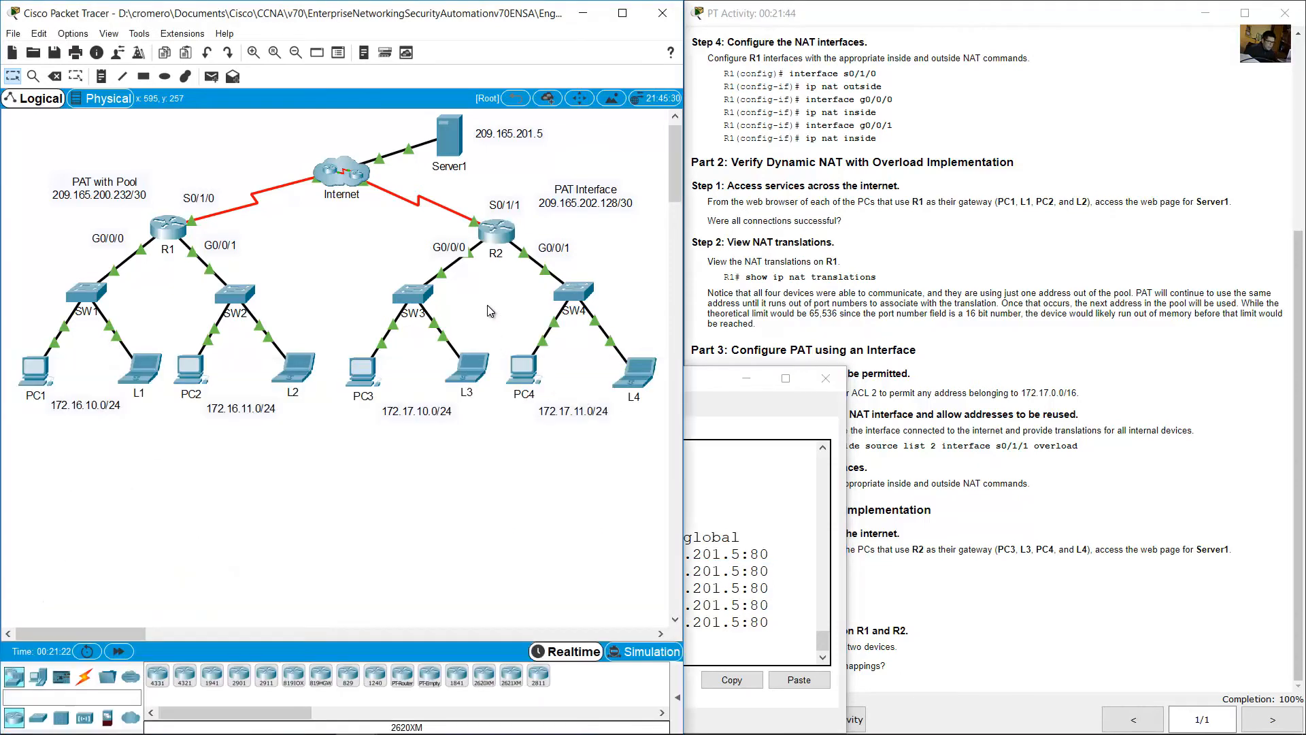
pyautogui.click(635, 371)
pyautogui.click(771, 374)
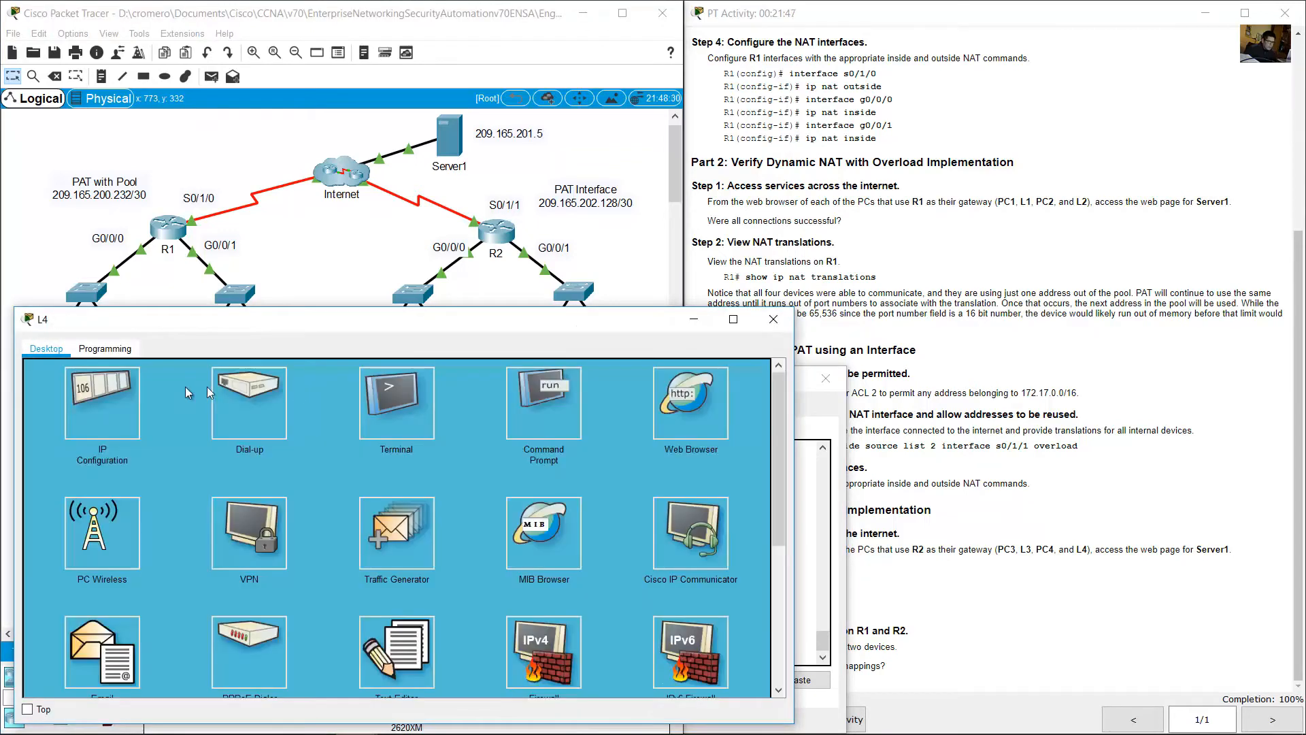
pyautogui.click(99, 393)
pyautogui.moveTo(275, 450); pyautogui.dragTo(347, 451)
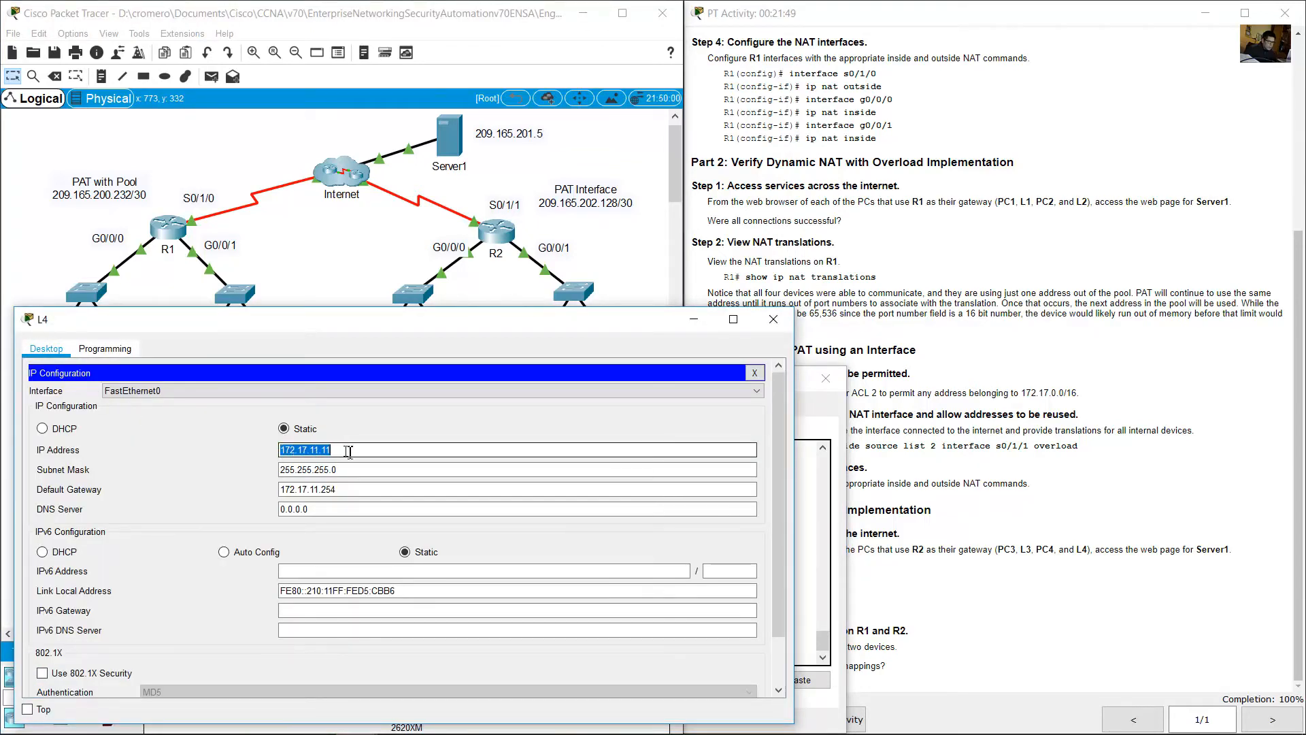
# Compare the inside global address in R2's translation table with the PAT Interface network in the topology
pyautogui.click(811, 569)
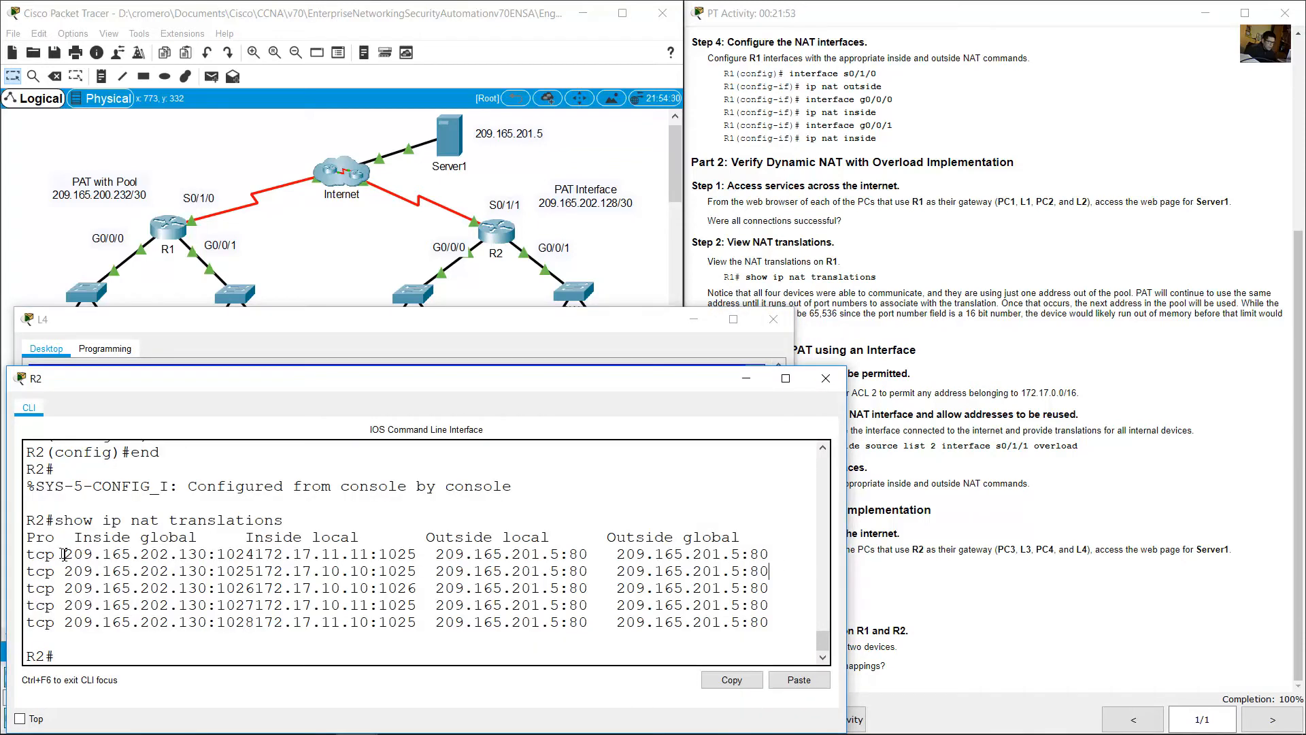
pyautogui.moveTo(68, 553); pyautogui.dragTo(204, 553)
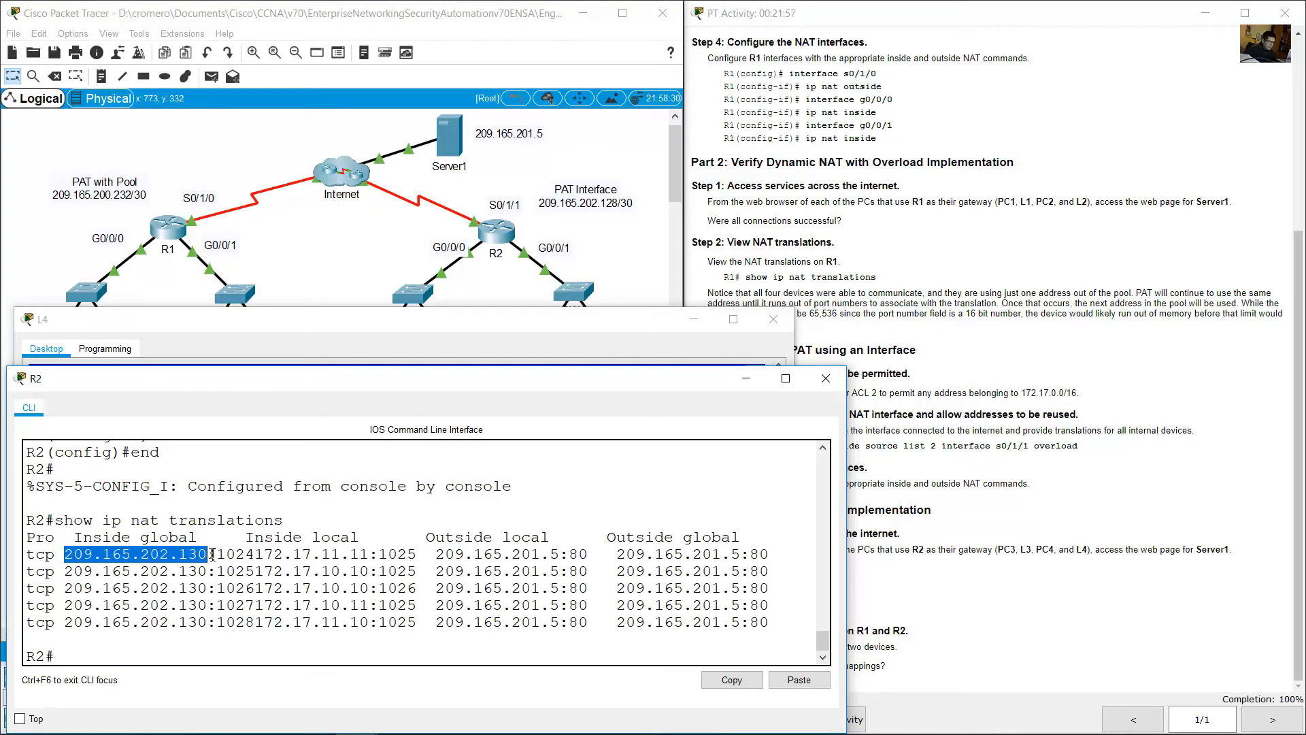
pyautogui.click(601, 204)
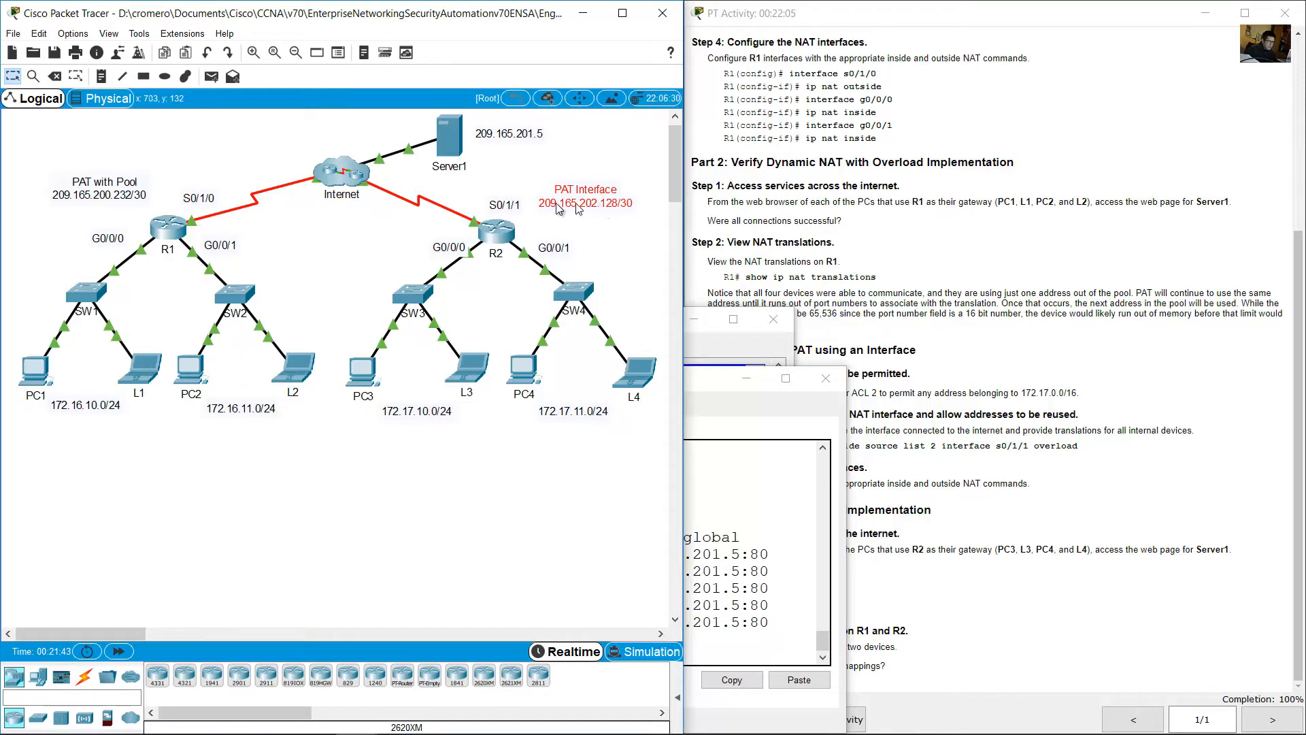
# Display R2's running configuration with show run and page down to the Serial0/1/1 interface settings
pyautogui.click(498, 216)
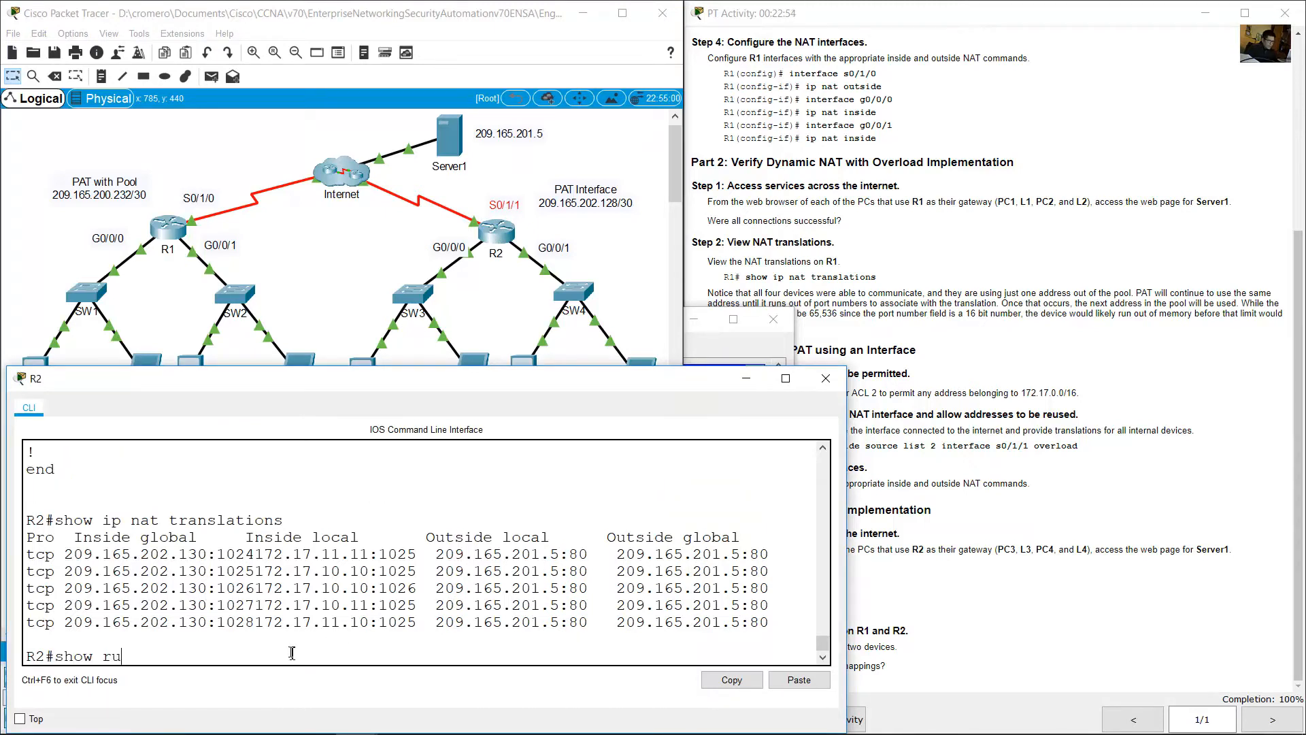
pyautogui.write('n')
pyautogui.press('Return')
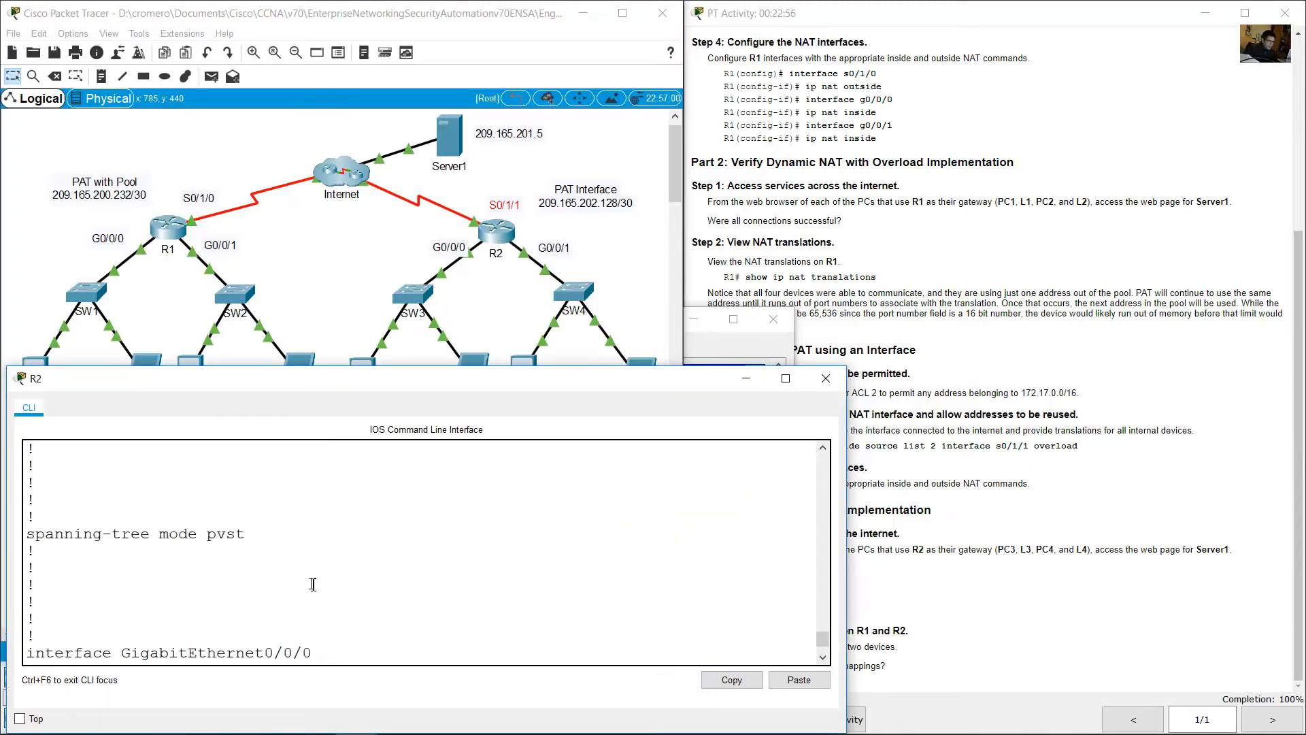
pyautogui.press('space')
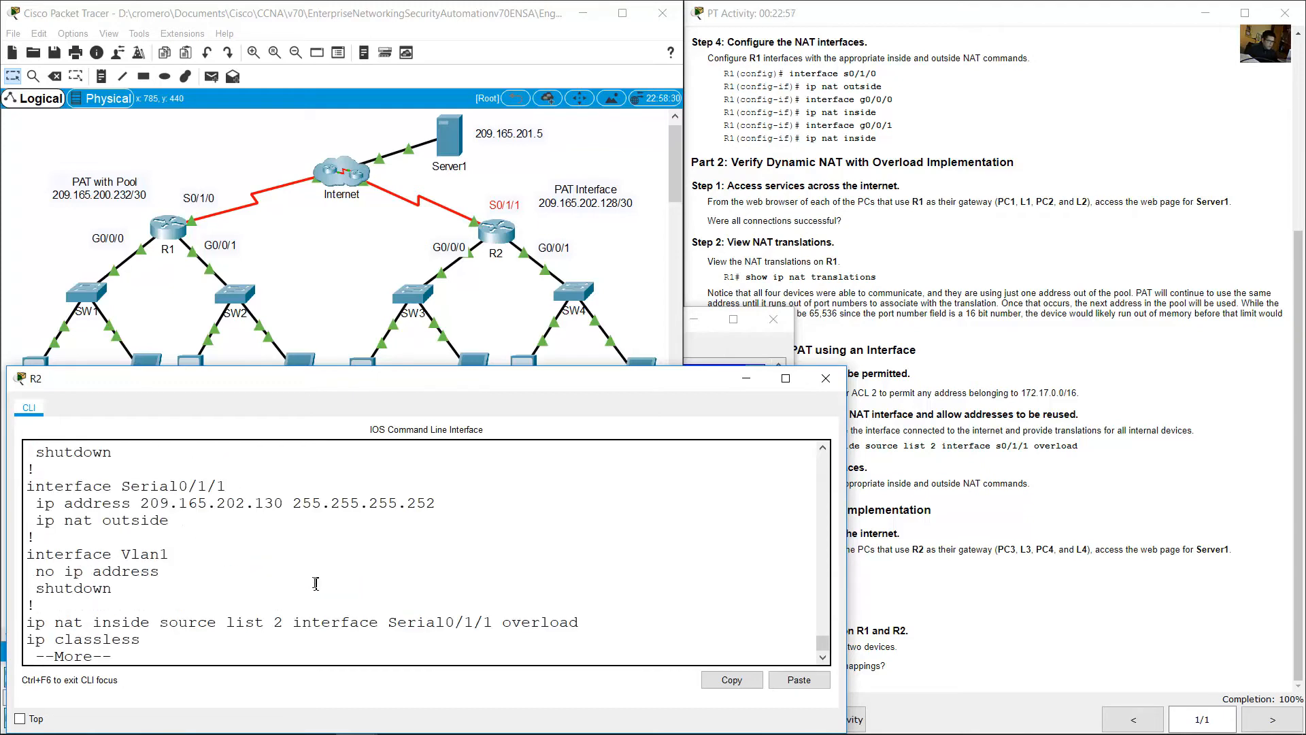
# Examine the Serial0/1/1 interface name and its IP address in R2's running configuration
pyautogui.moveTo(122, 486); pyautogui.dragTo(225, 487)
pyautogui.click(148, 506)
pyautogui.moveTo(147, 506); pyautogui.dragTo(282, 504)
pyautogui.moveTo(122, 485); pyautogui.dragTo(246, 486)
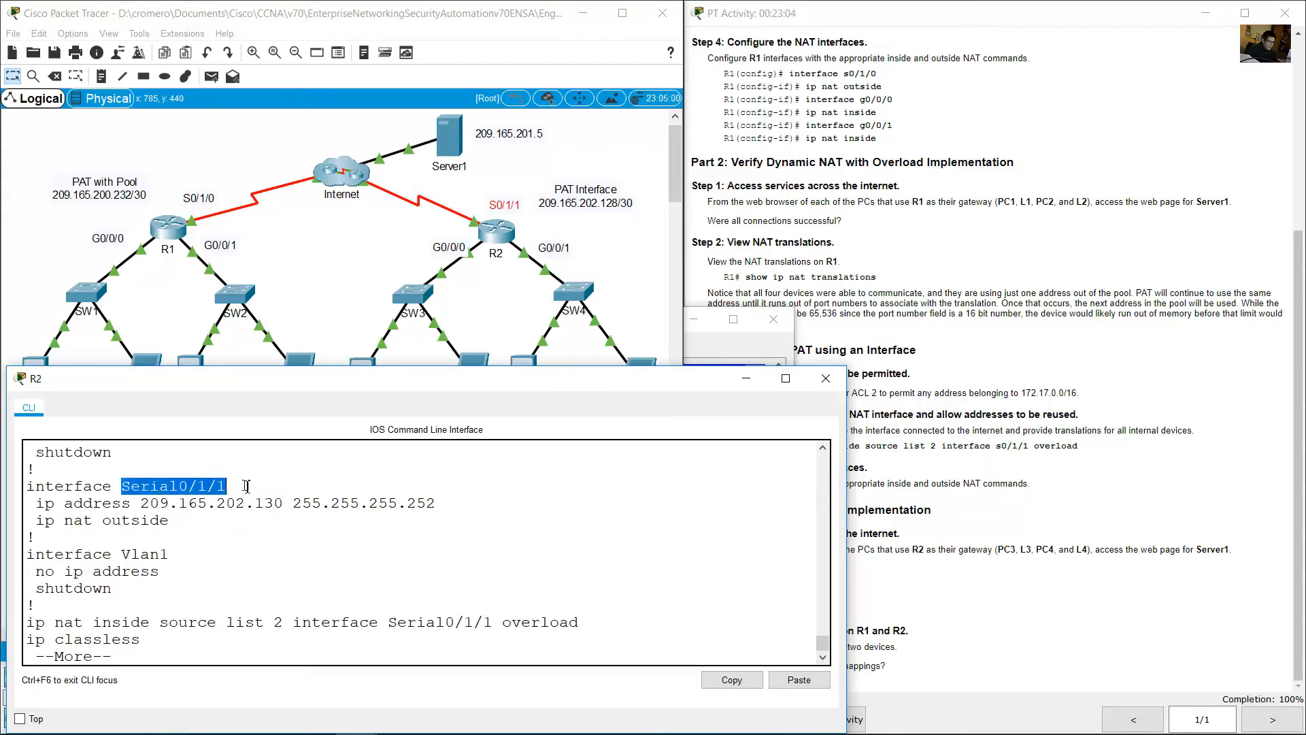
pyautogui.moveTo(141, 504); pyautogui.dragTo(285, 504)
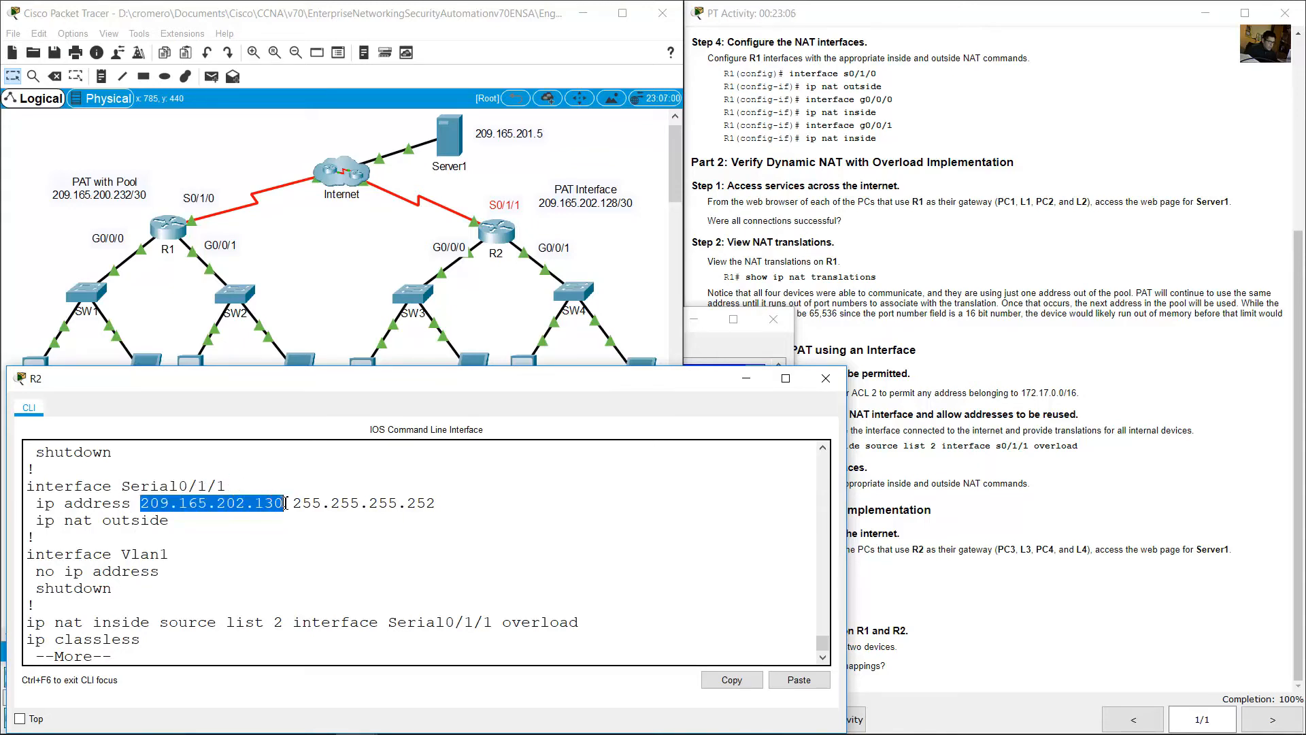
# Page through the rest of R2's running configuration and display the NAT table again with show ip nat translations
pyautogui.click(318, 572)
pyautogui.press('space')
pyautogui.press('space')
pyautogui.press('Up')
pyautogui.press('Up')
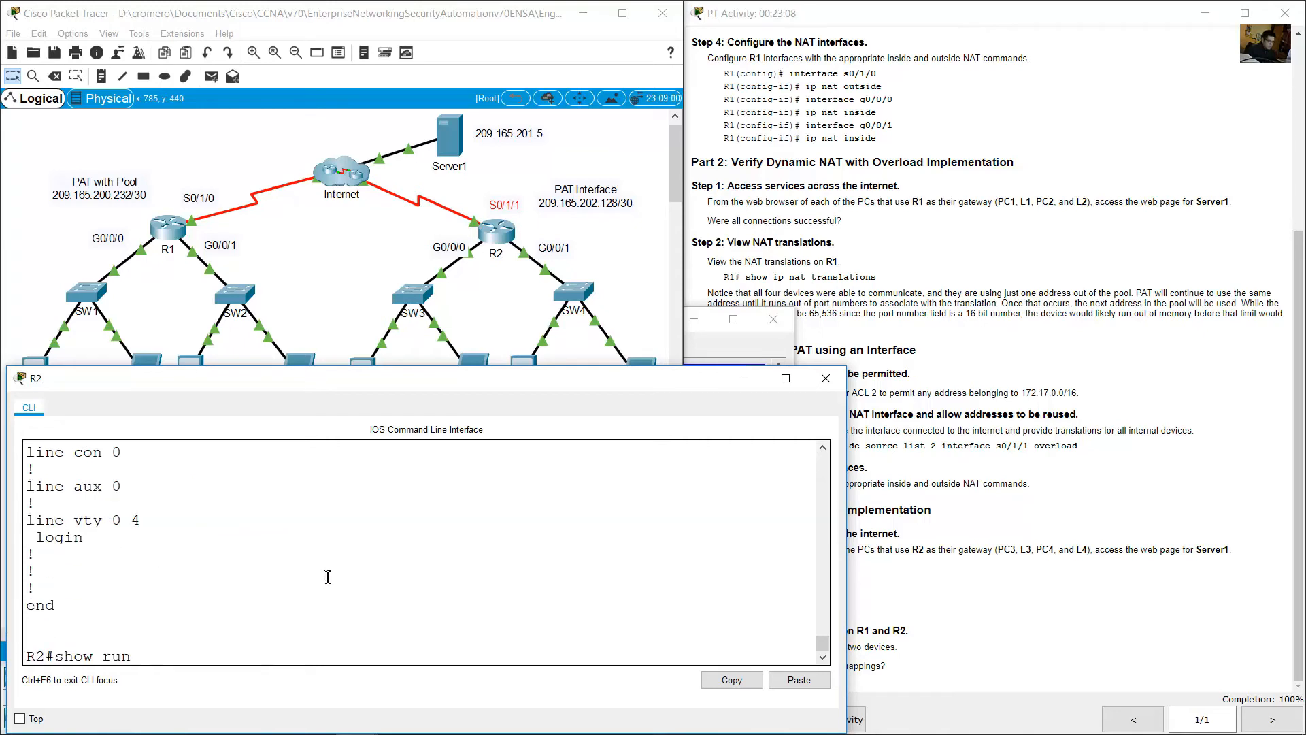
pyautogui.press('Return')
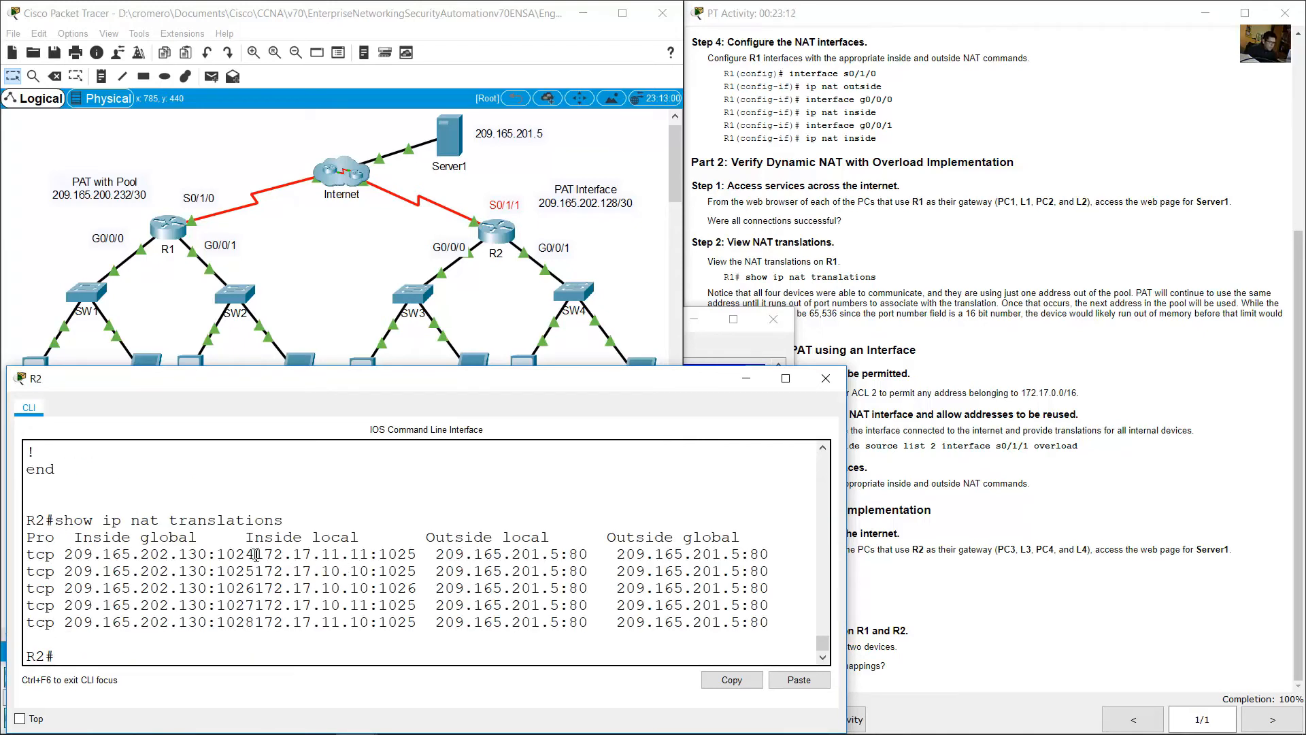
# Compare the first NAT translation's inside local address with L4 and its inside global address with R2's S0/1/1 interface in the topology
pyautogui.moveTo(255, 555); pyautogui.dragTo(369, 555)
pyautogui.click(623, 271)
pyautogui.moveTo(620, 357); pyautogui.dragTo(623, 396)
pyautogui.click(794, 603)
pyautogui.moveTo(66, 555); pyautogui.dragTo(207, 550)
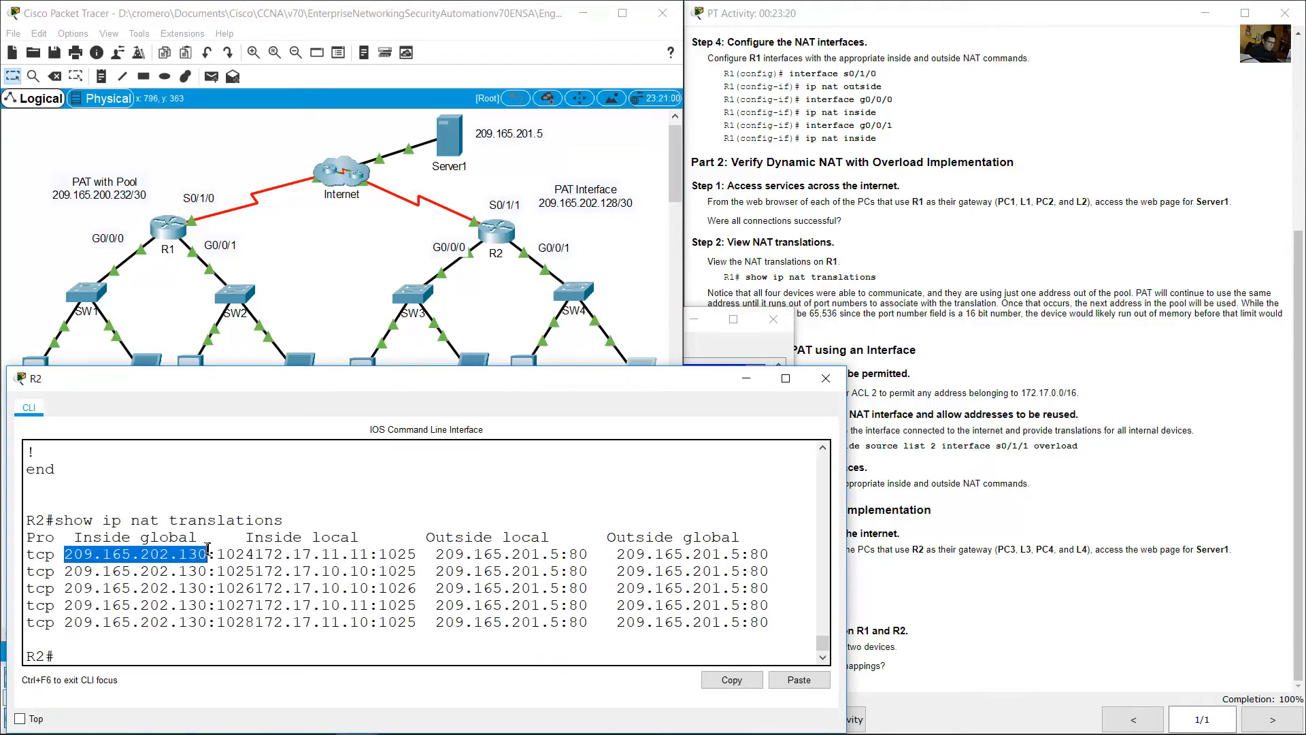
pyautogui.click(485, 183)
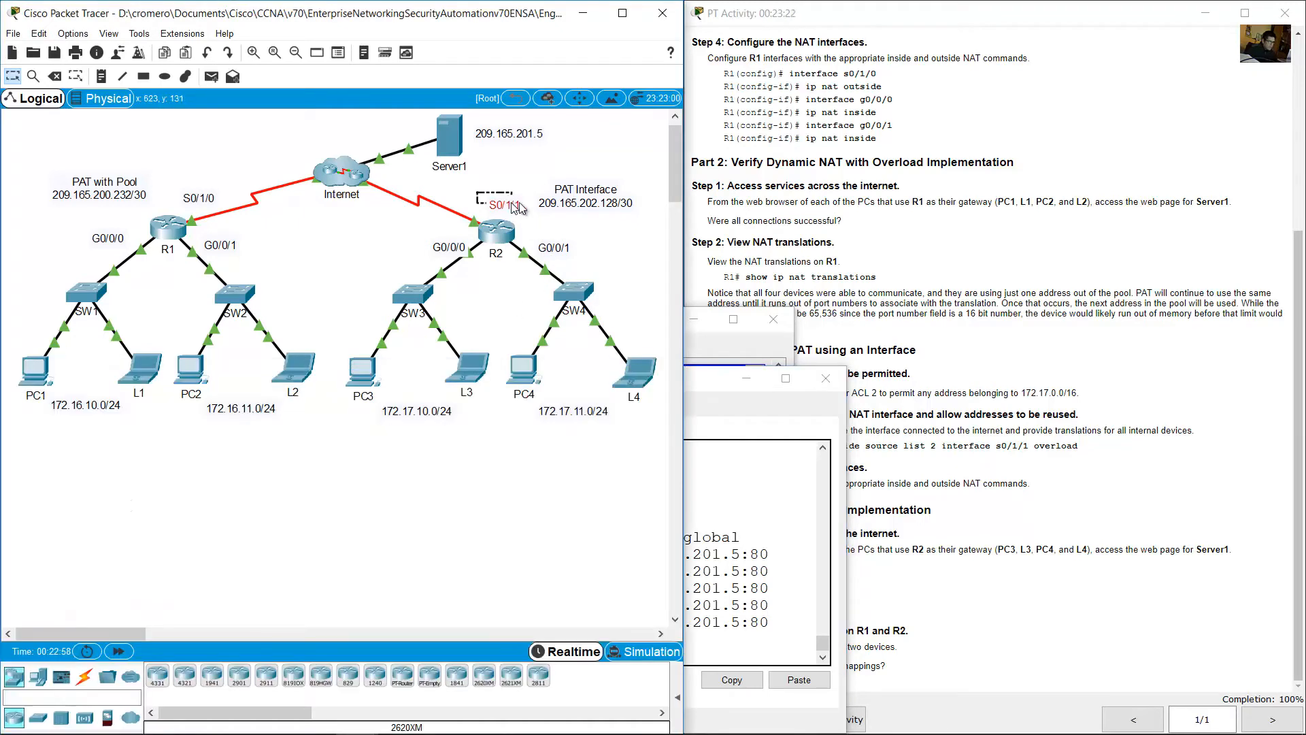
pyautogui.click(706, 484)
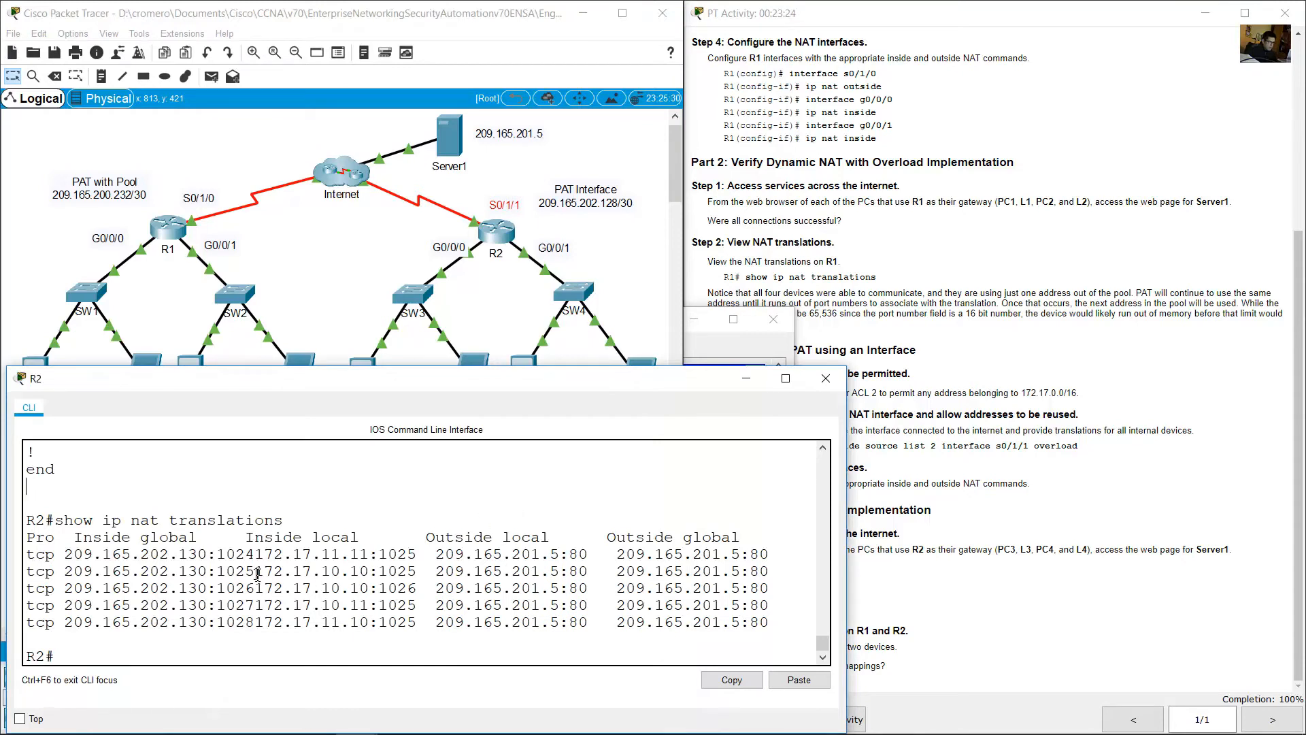
# Open PC3's IP configuration and check its IP address against the inside local address of the second NAT translation
pyautogui.moveTo(257, 574); pyautogui.dragTo(380, 572)
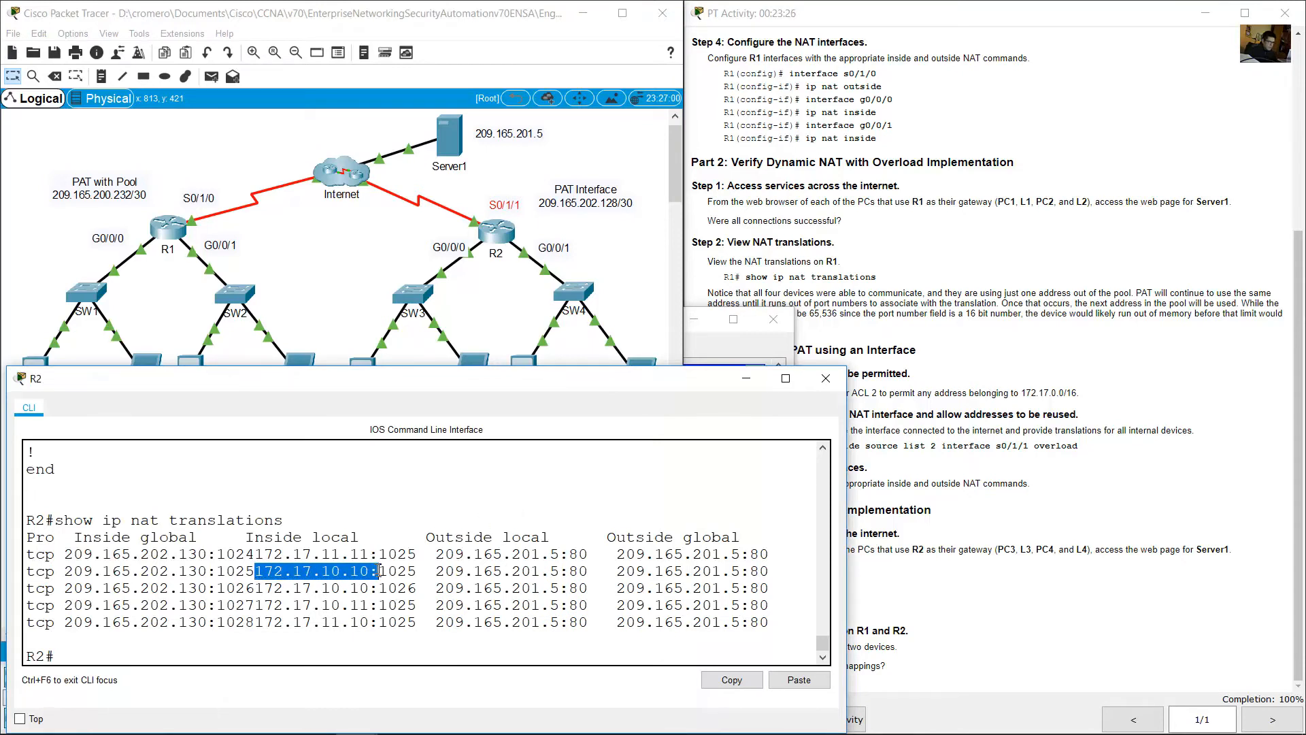
pyautogui.click(513, 314)
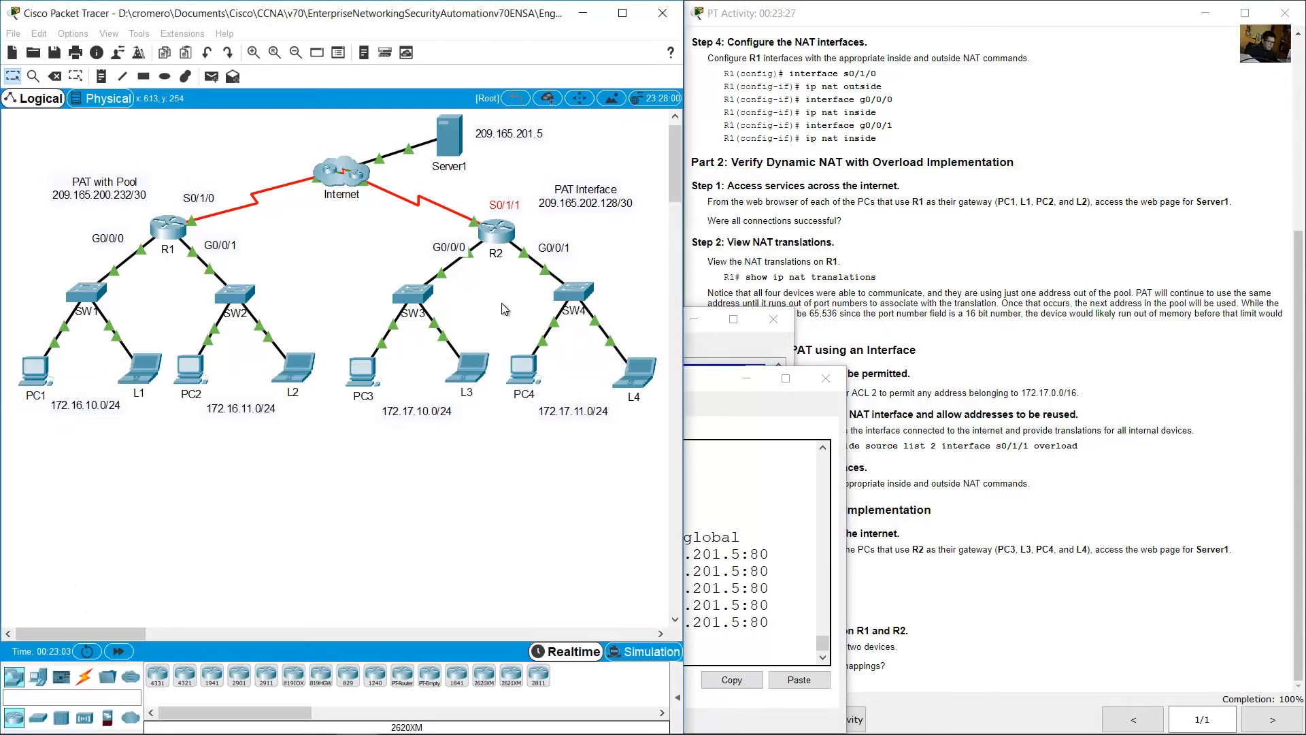
pyautogui.click(364, 378)
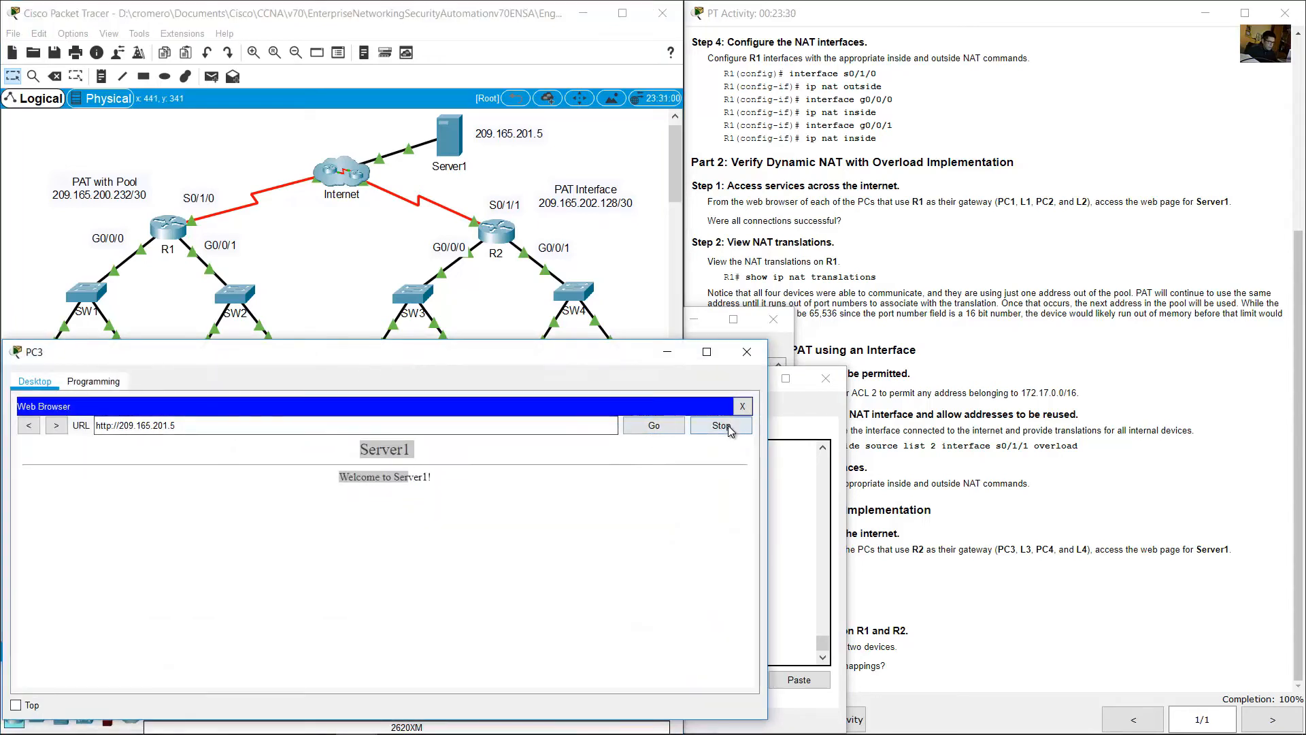
pyautogui.click(741, 407)
pyautogui.click(120, 447)
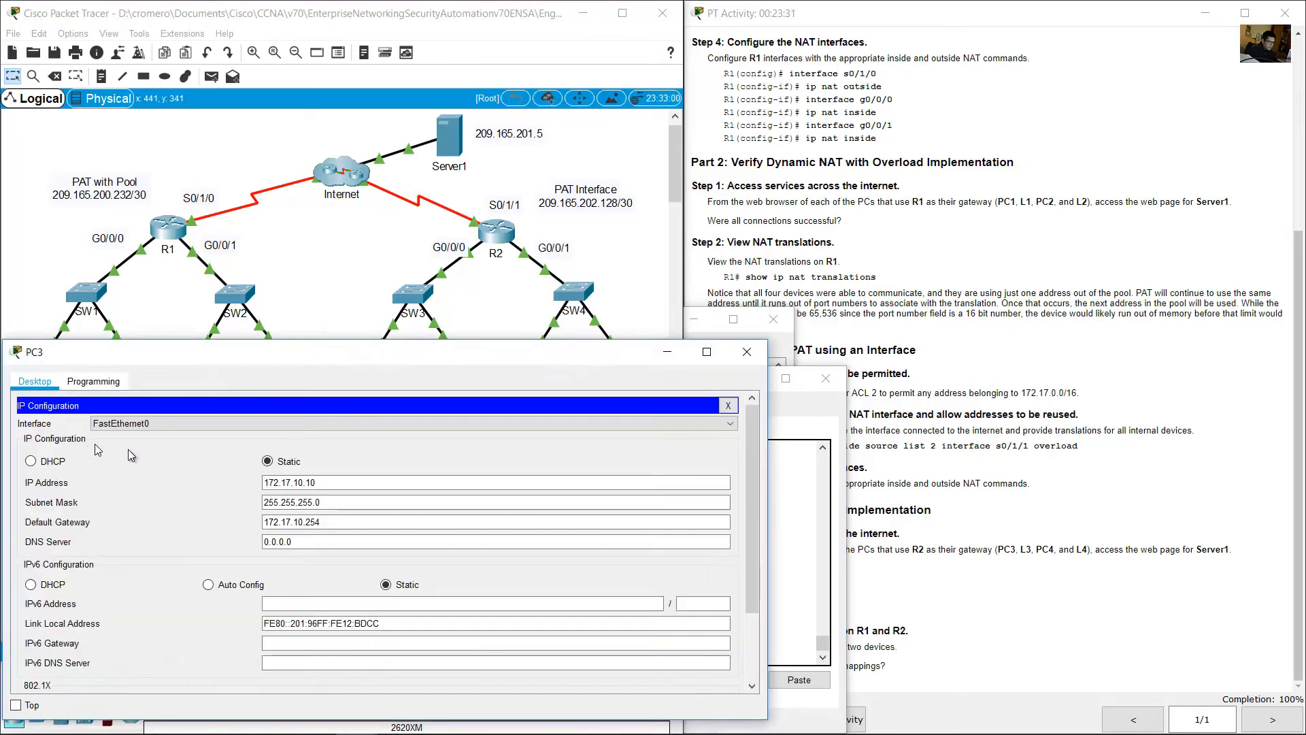
pyautogui.click(272, 483)
pyautogui.moveTo(272, 482); pyautogui.dragTo(318, 482)
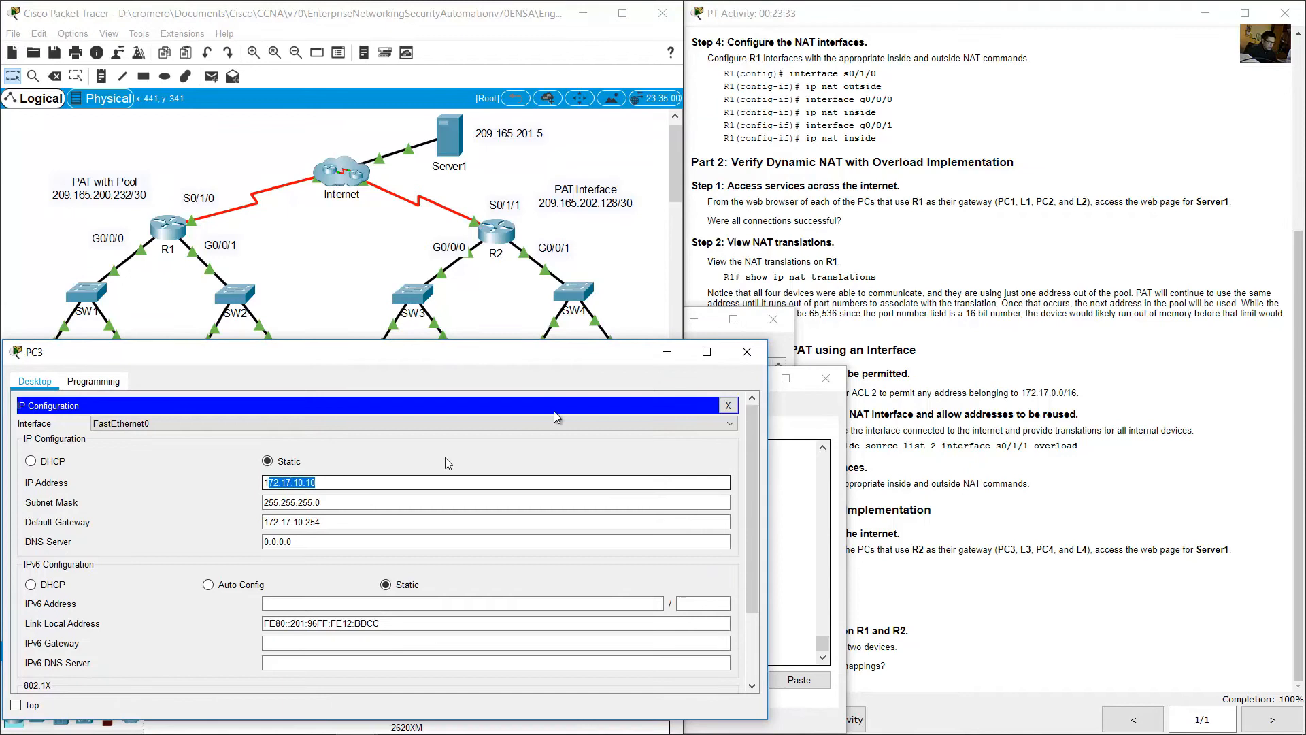
pyautogui.click(747, 353)
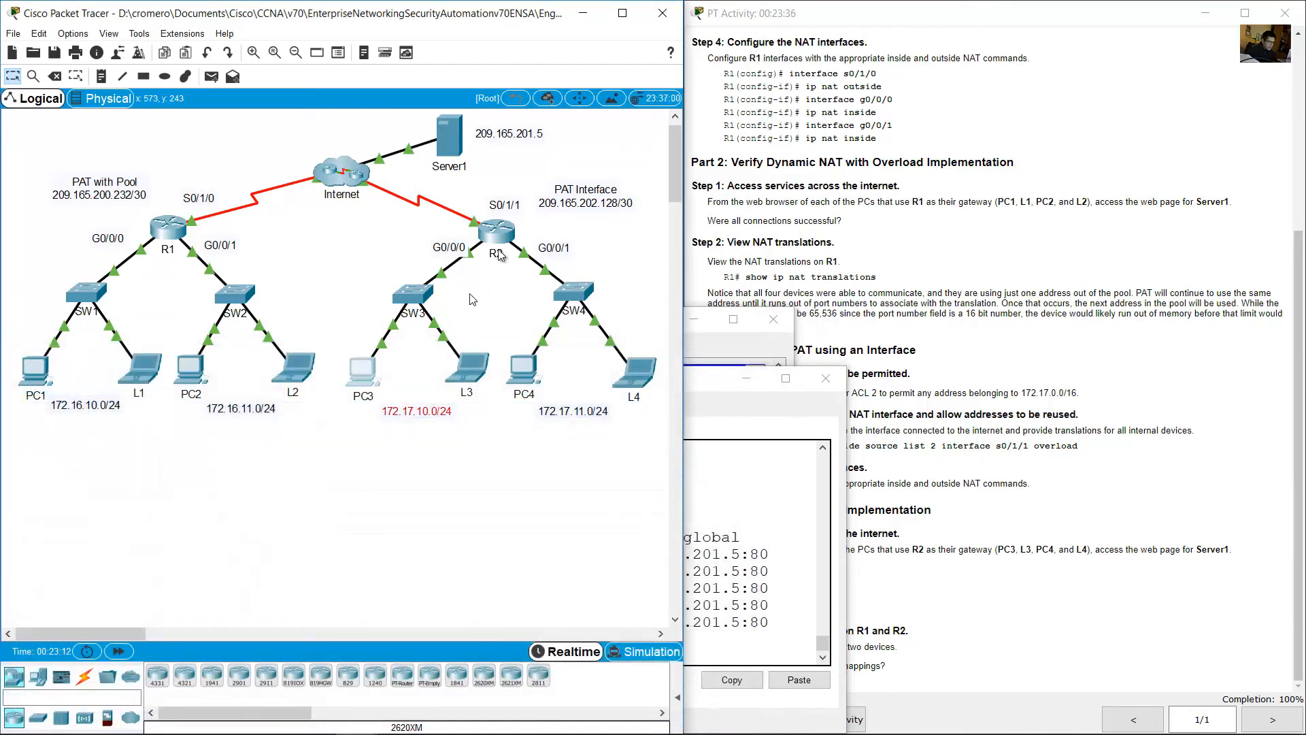
# Compare the second NAT translation's inside global address on R2 with the S0/1/1 interface in the topology
pyautogui.click(504, 237)
pyautogui.moveTo(65, 570); pyautogui.dragTo(210, 568)
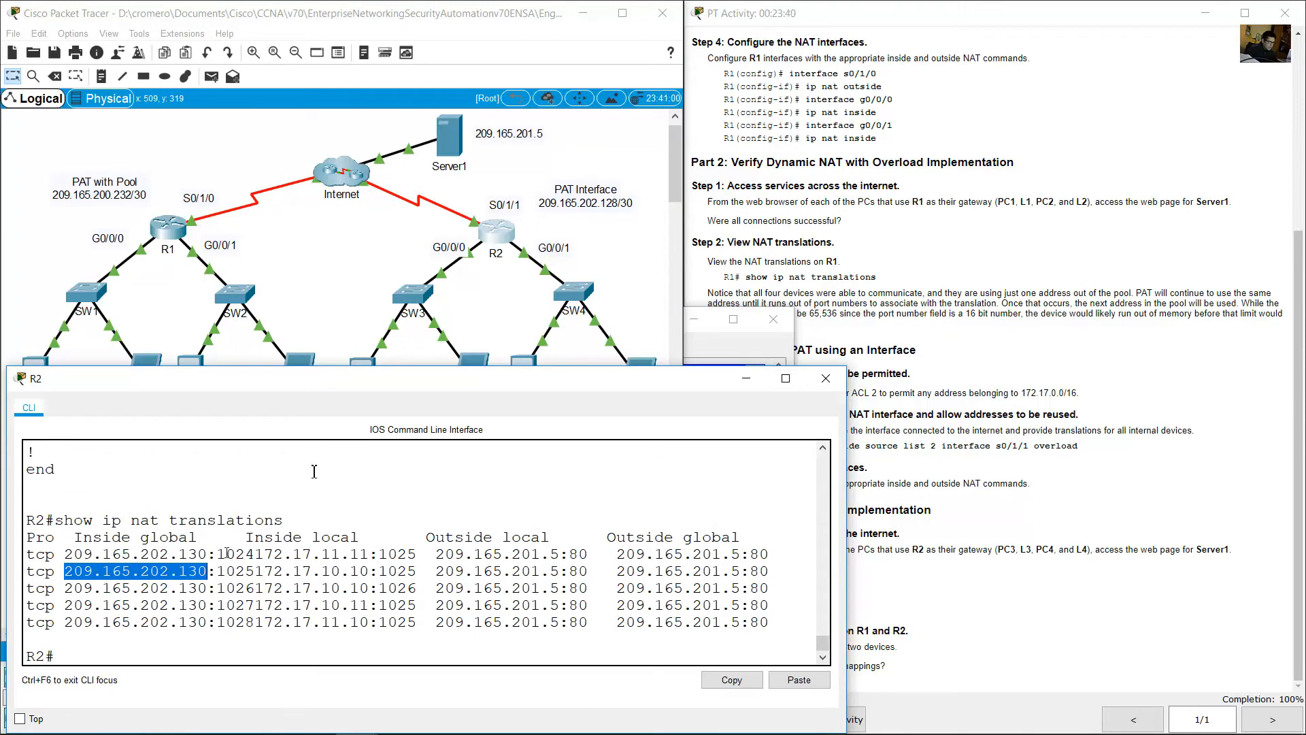
pyautogui.click(528, 177)
pyautogui.moveTo(501, 192); pyautogui.dragTo(478, 213)
pyautogui.click(722, 544)
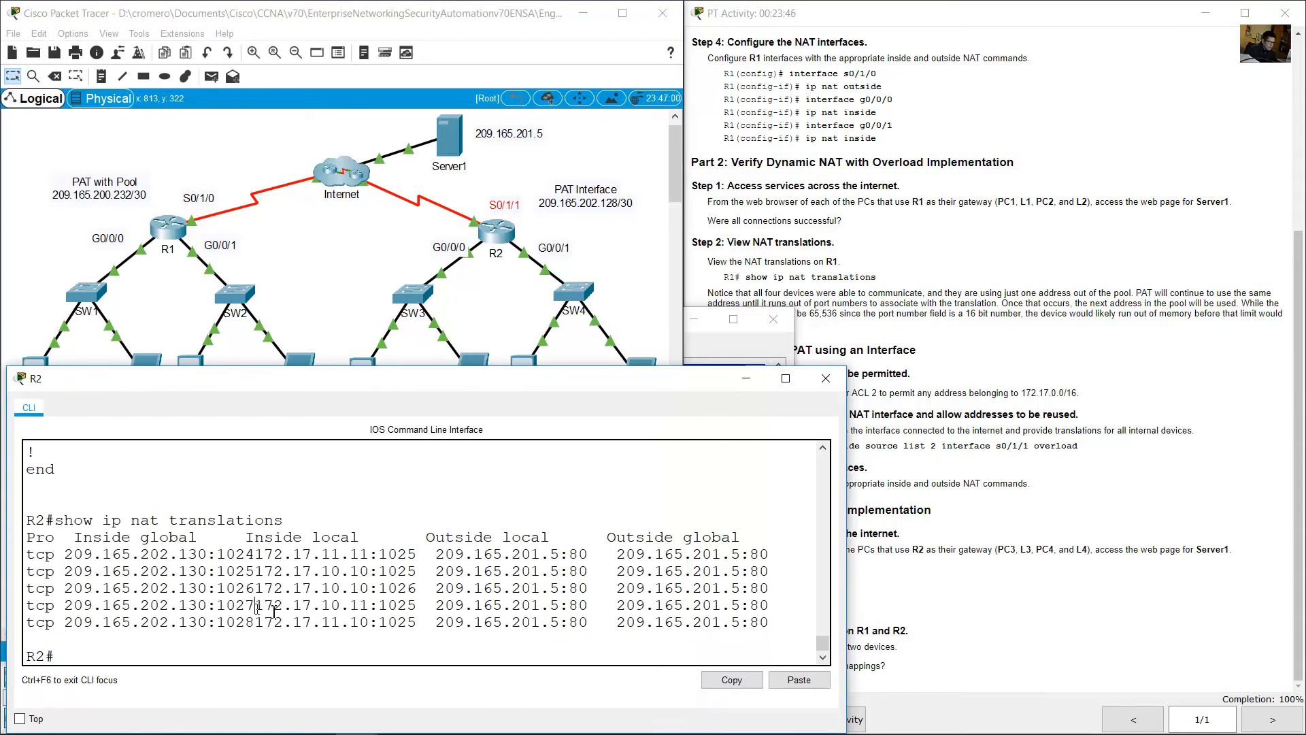
# Check L3's configured IP address against the fourth NAT translation on R2, and examine that entry's inside global address
pyautogui.moveTo(256, 608); pyautogui.dragTo(371, 610)
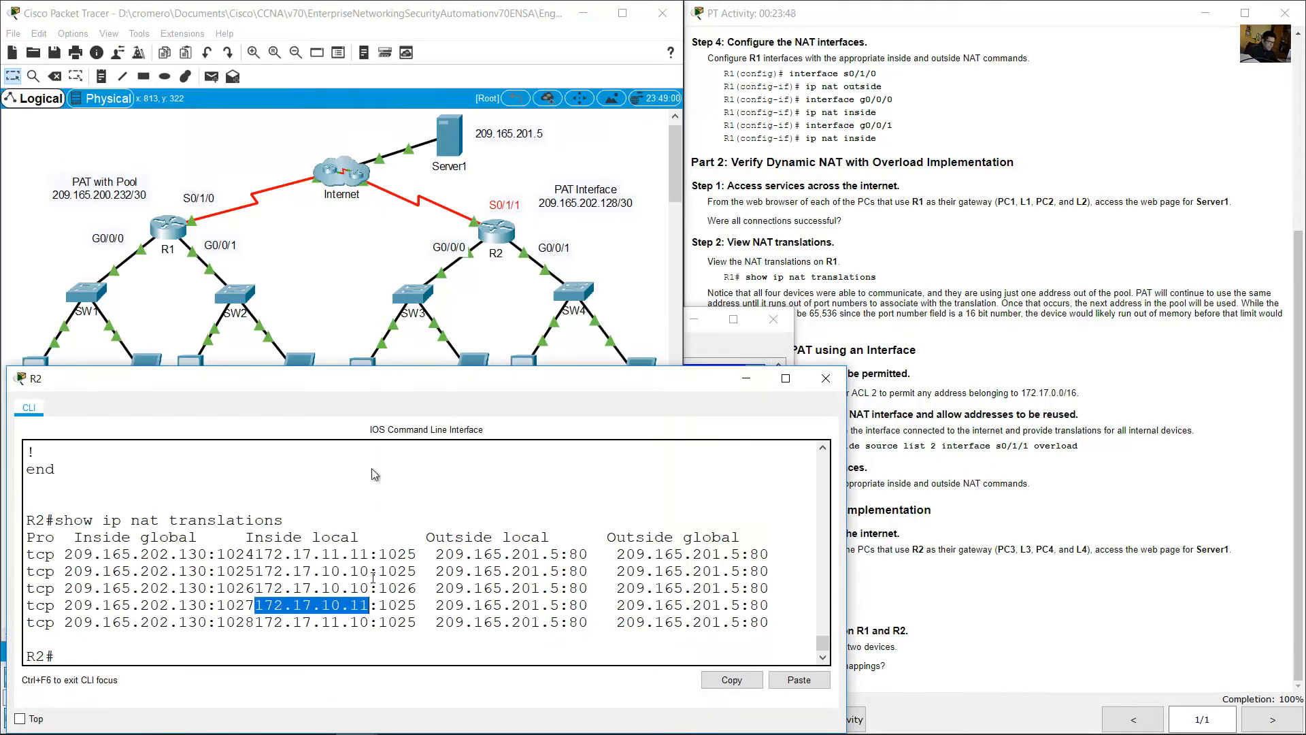
pyautogui.click(361, 304)
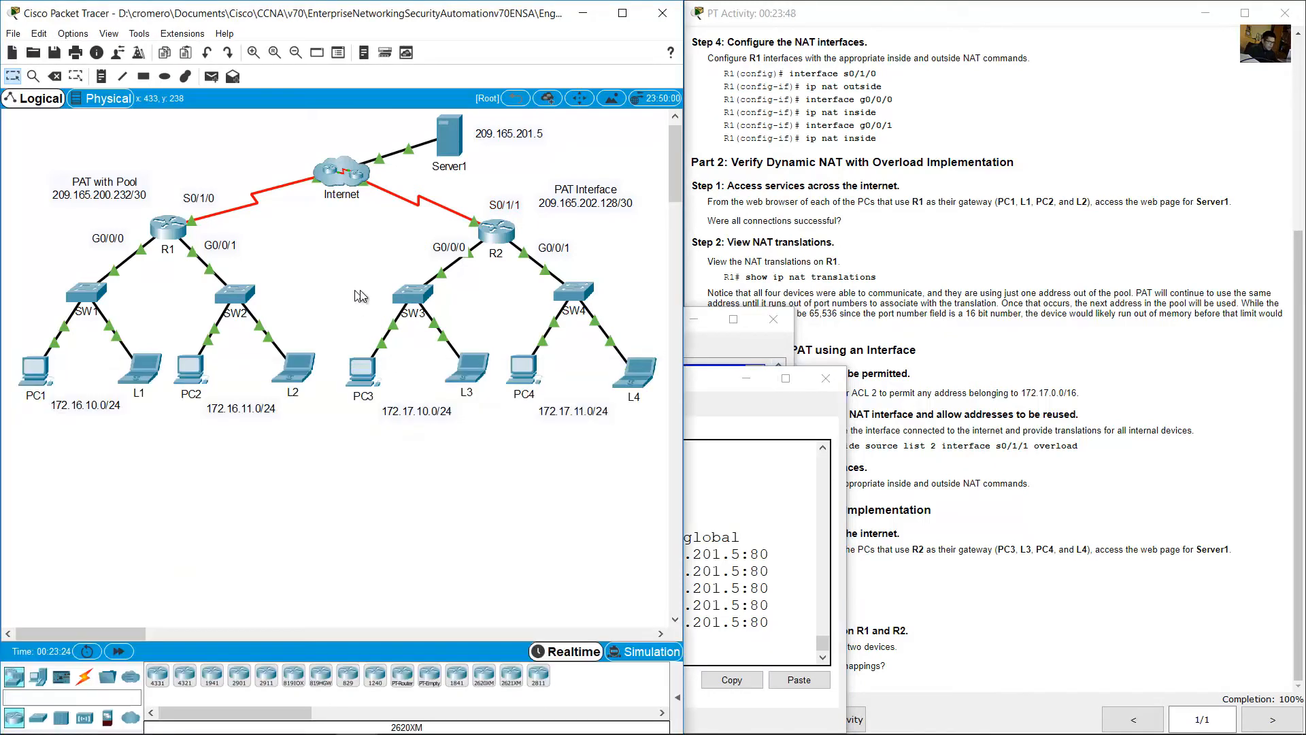
pyautogui.click(467, 379)
pyautogui.click(746, 368)
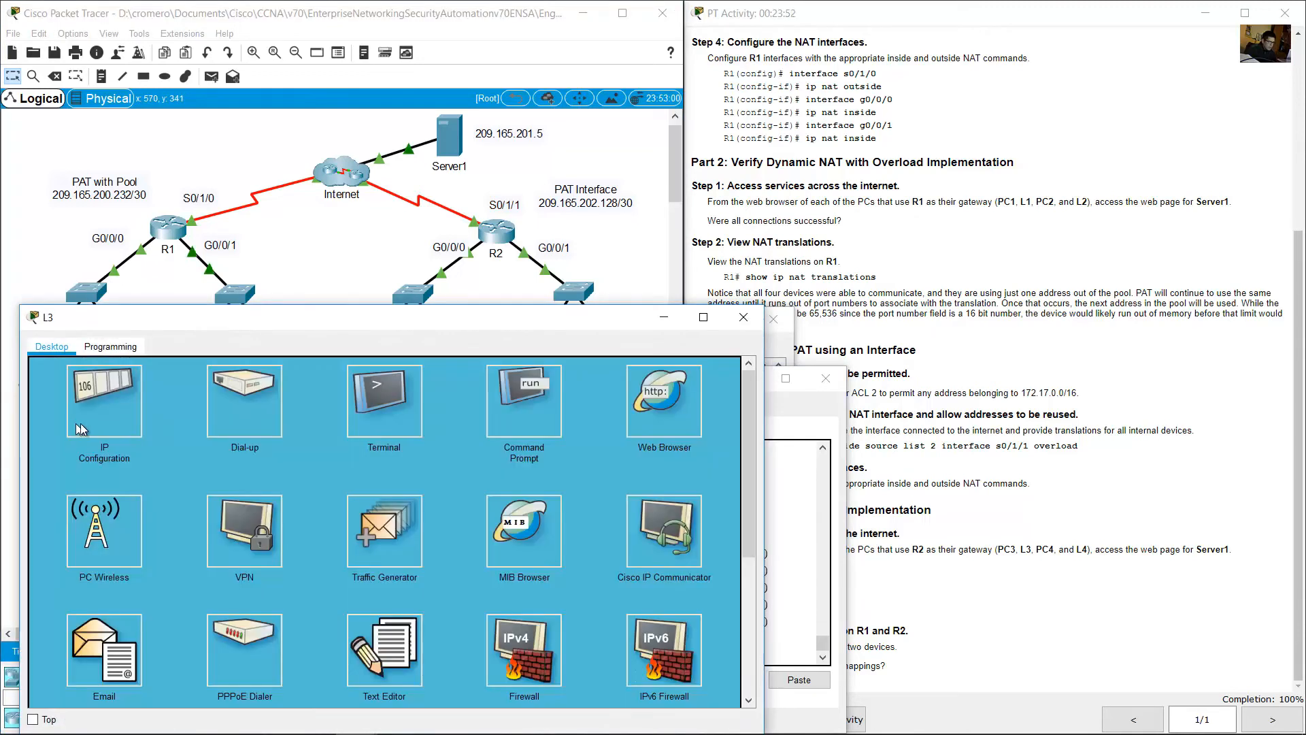
pyautogui.click(78, 425)
pyautogui.moveTo(329, 449); pyautogui.dragTo(256, 453)
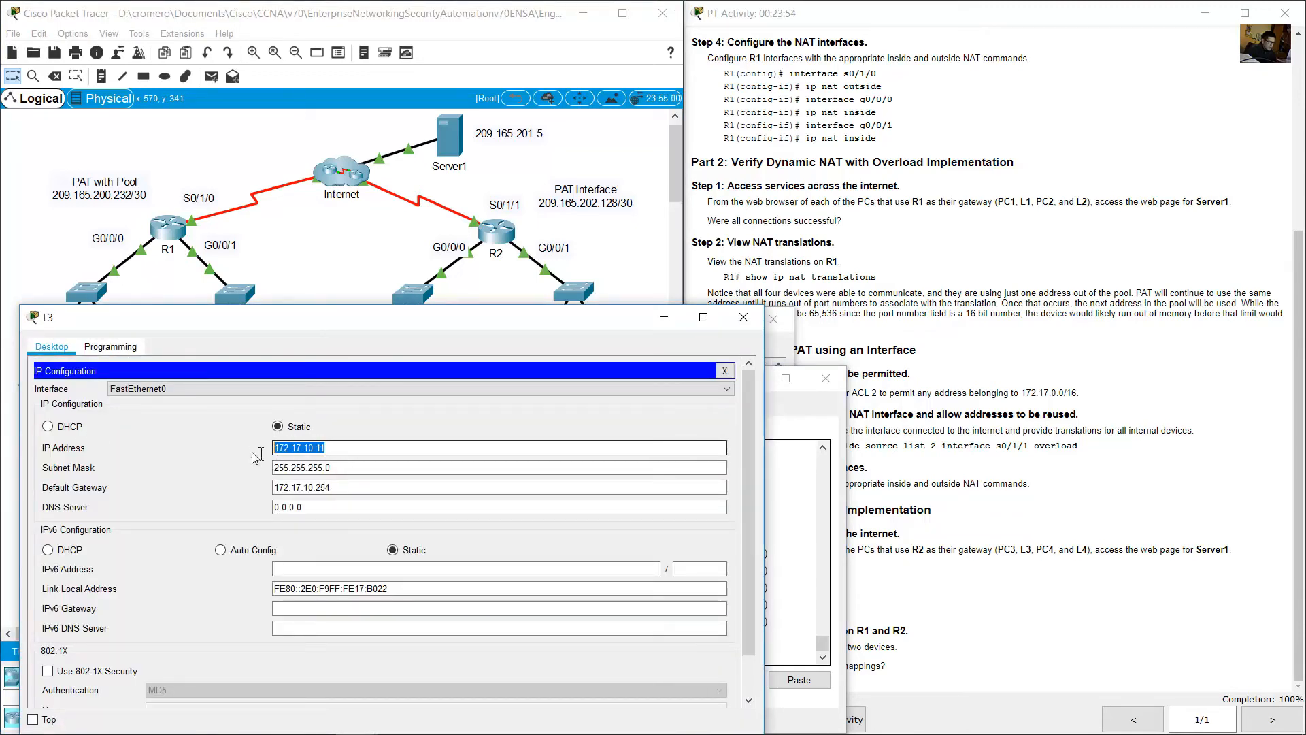
pyautogui.click(737, 320)
pyautogui.click(494, 234)
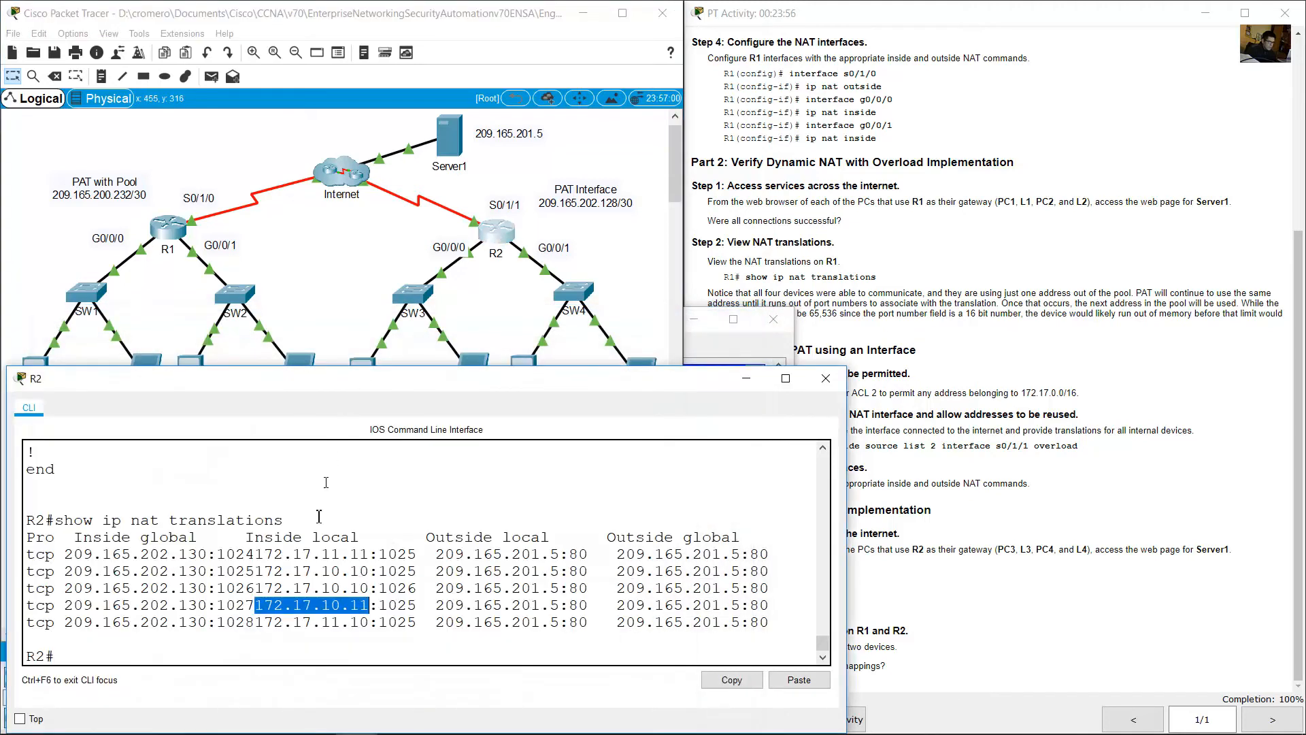
pyautogui.moveTo(74, 605); pyautogui.dragTo(208, 604)
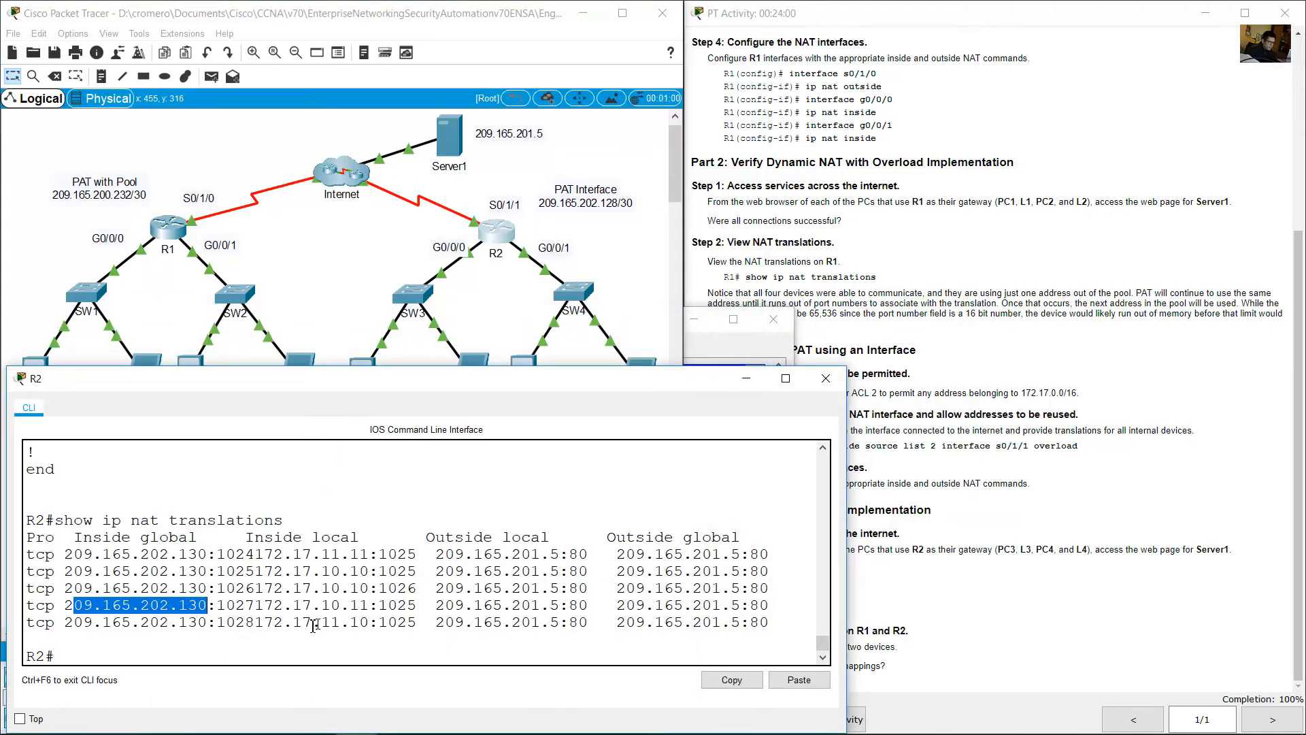
# Open PC4's IP configuration and check its IP address against the inside local address of the last NAT translation
pyautogui.moveTo(257, 622); pyautogui.dragTo(373, 622)
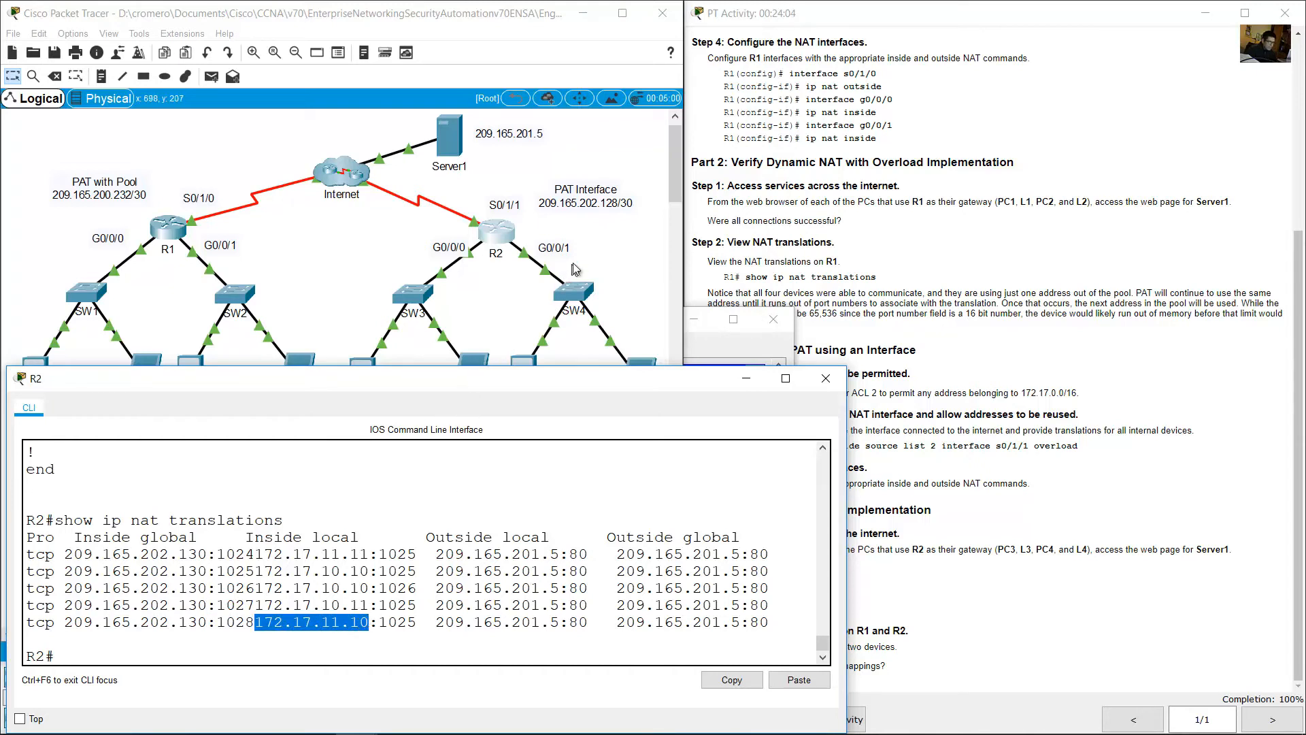
pyautogui.click(608, 244)
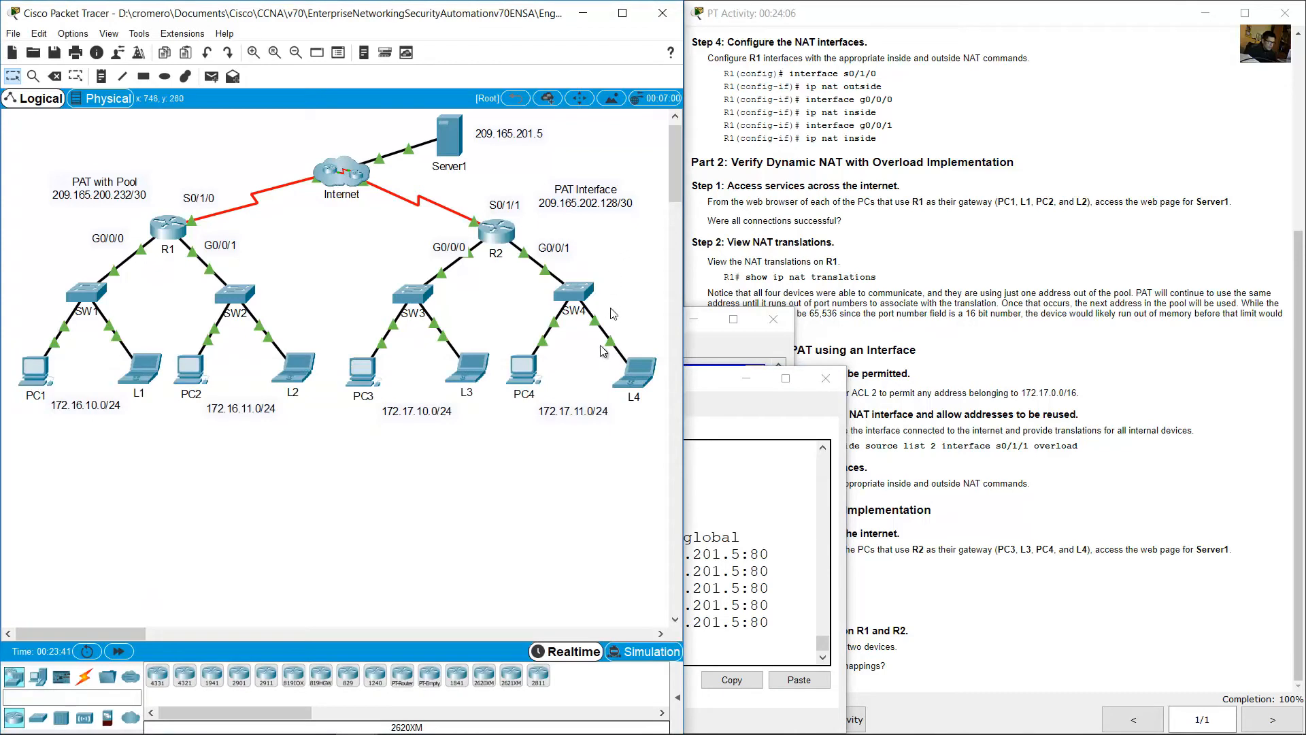
pyautogui.click(533, 360)
pyautogui.click(730, 373)
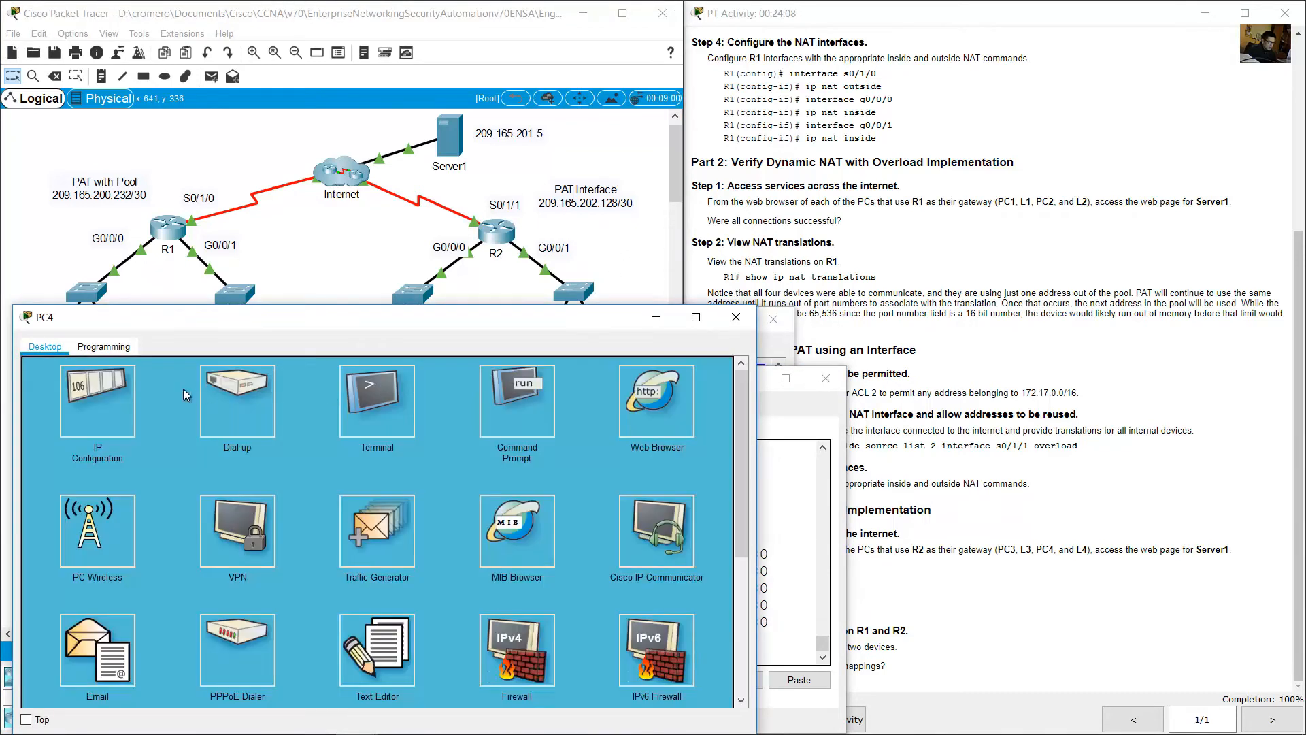
pyautogui.click(113, 469)
pyautogui.moveTo(344, 448); pyautogui.dragTo(266, 448)
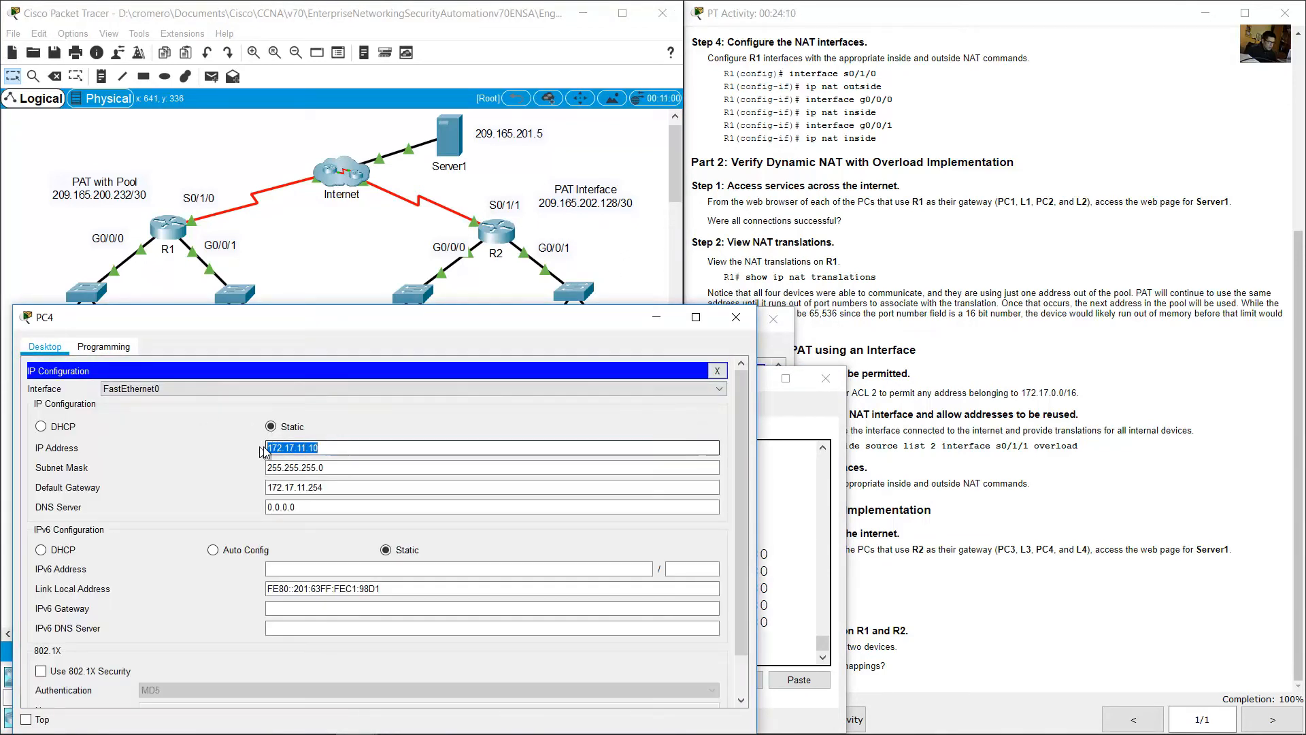
pyautogui.click(727, 325)
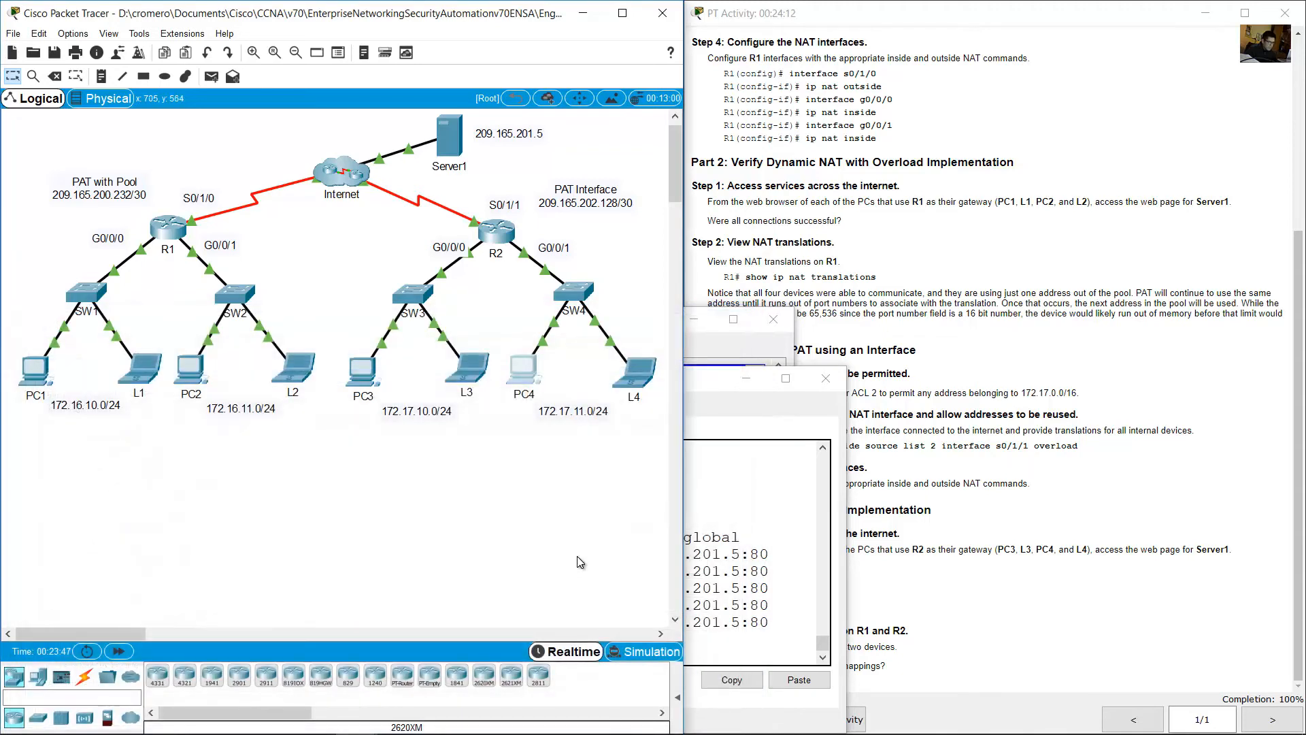
# Compare the last NAT translation's inside global address on R2 with the S0/1/1 interface in the topology
pyautogui.click(704, 559)
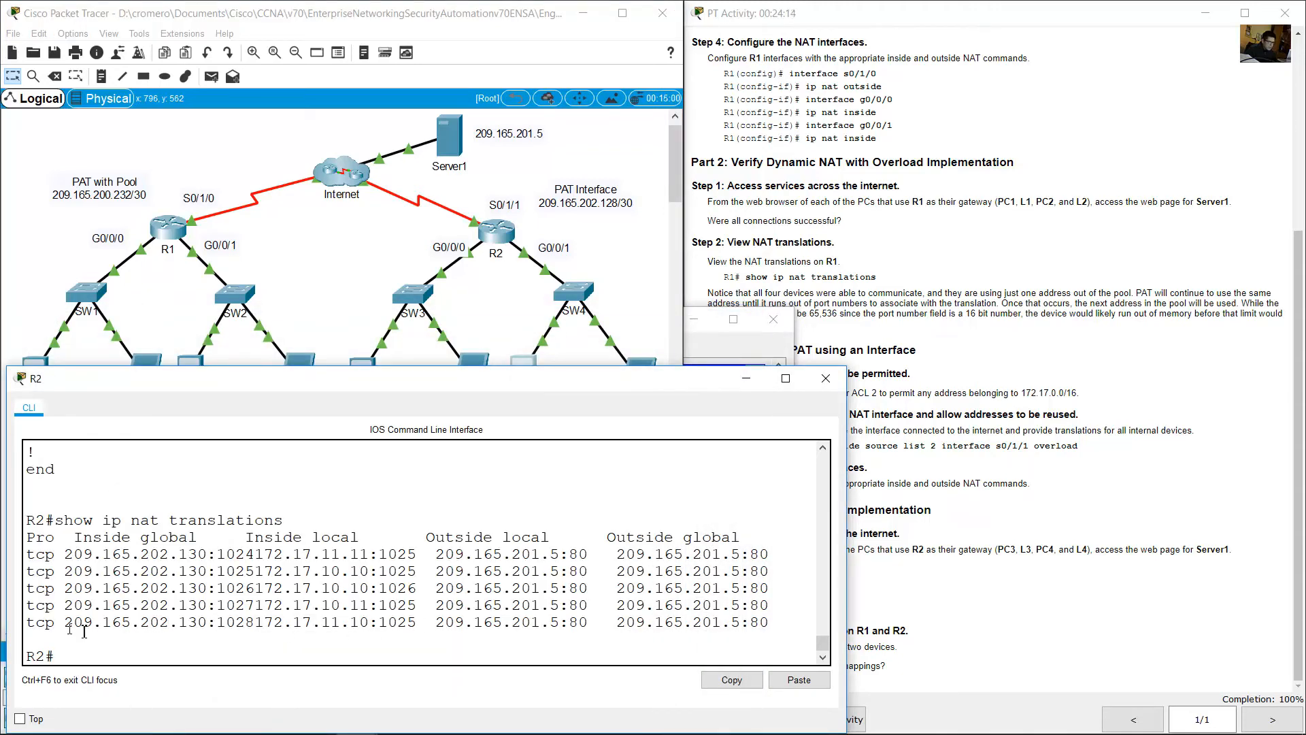
pyautogui.moveTo(66, 623); pyautogui.dragTo(211, 622)
pyautogui.click(535, 185)
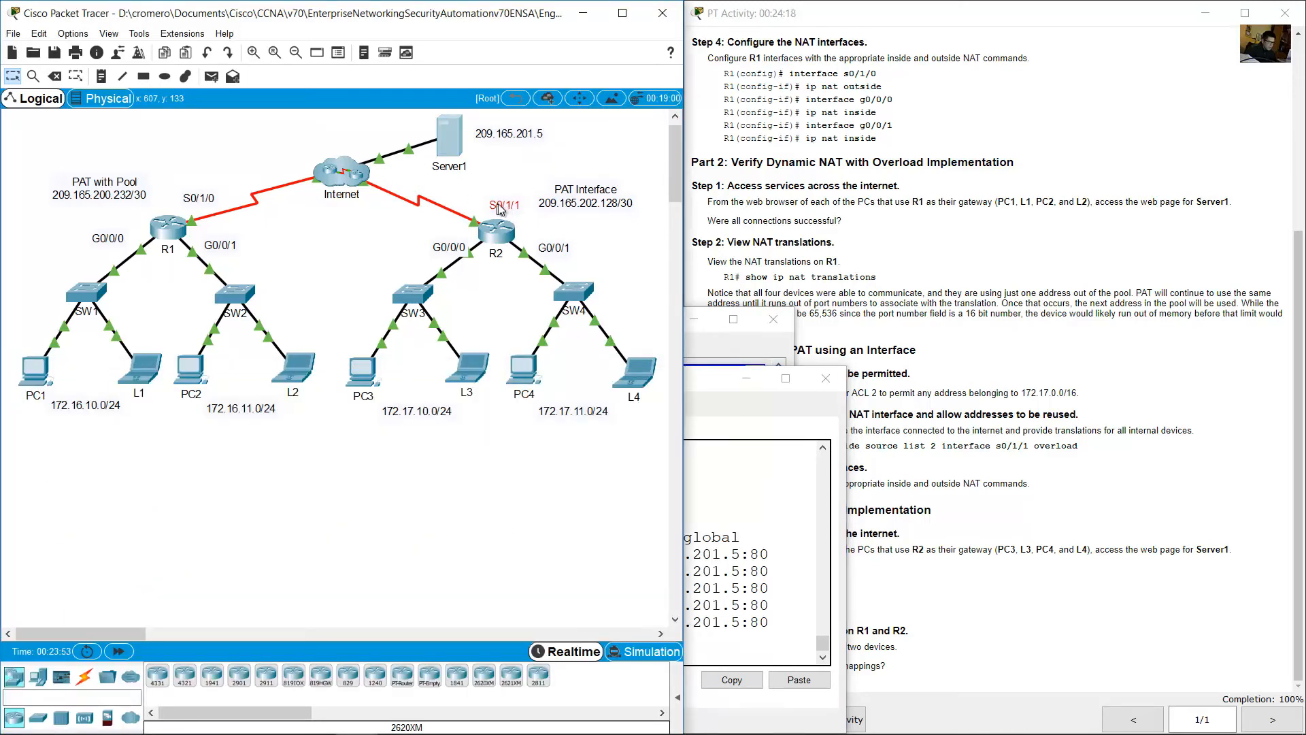
pyautogui.click(767, 607)
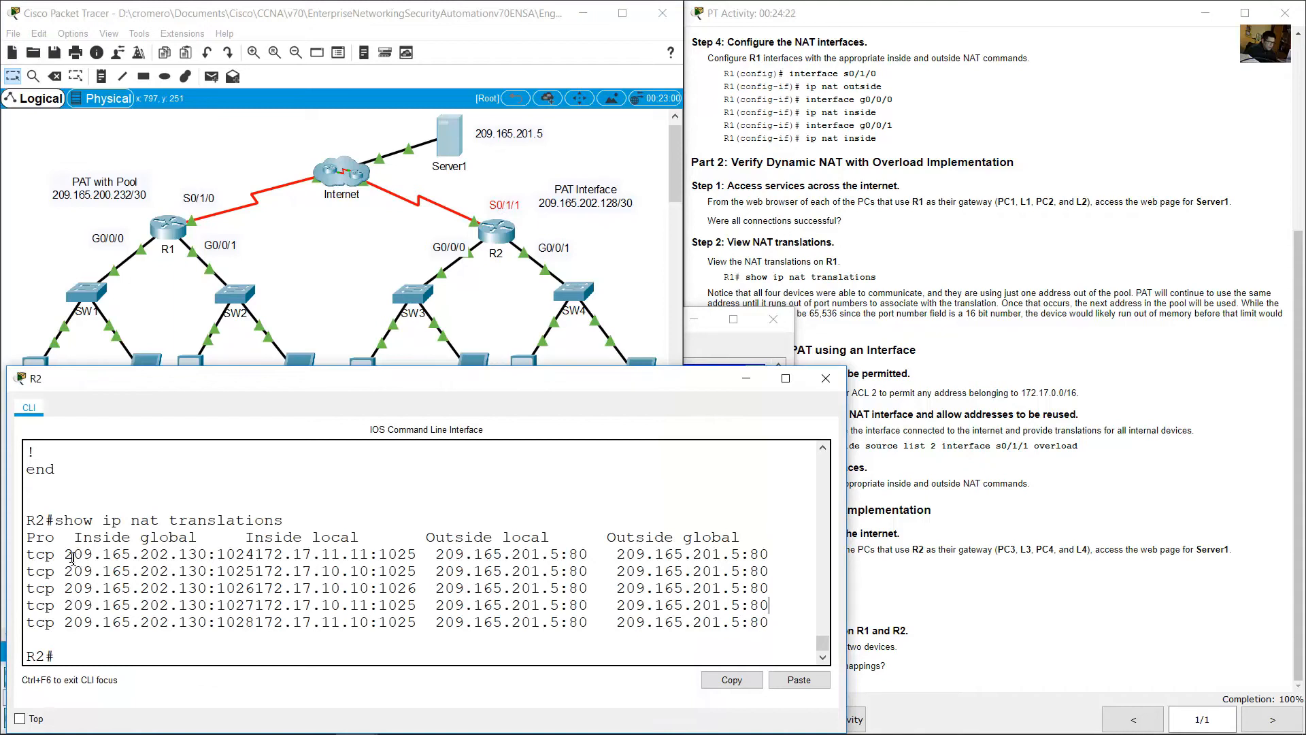
# Examine the shared inside global address and the port numbers that distinguish the entries in R2's NAT translation table
pyautogui.moveTo(174, 554); pyautogui.dragTo(197, 621)
pyautogui.click(285, 591)
pyautogui.moveTo(219, 555); pyautogui.dragTo(248, 575)
pyautogui.moveTo(219, 605); pyautogui.dragTo(263, 620)
pyautogui.click(1004, 446)
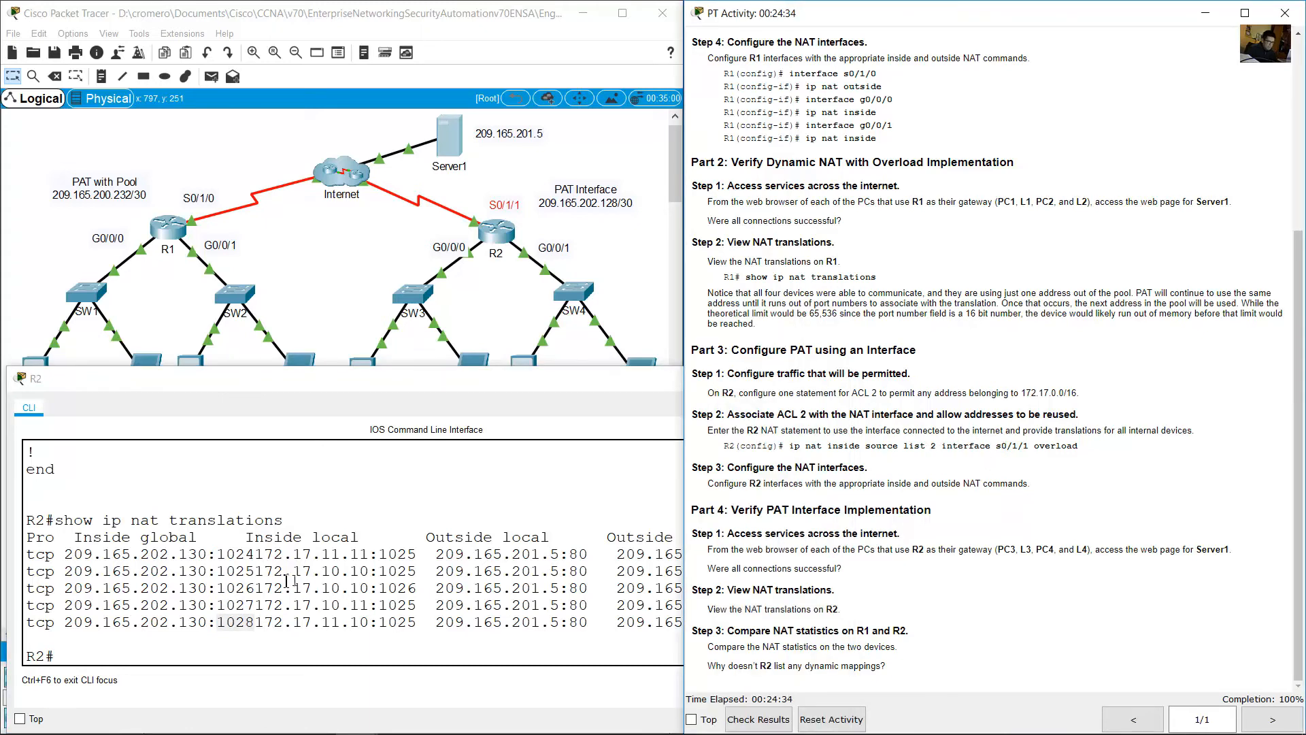
pyautogui.click(288, 580)
pyautogui.moveTo(217, 559); pyautogui.dragTo(253, 571)
# Following Step 3 of the instructions, run "show ip nat statistics" in R1's command-line interface
pyautogui.click(1108, 511)
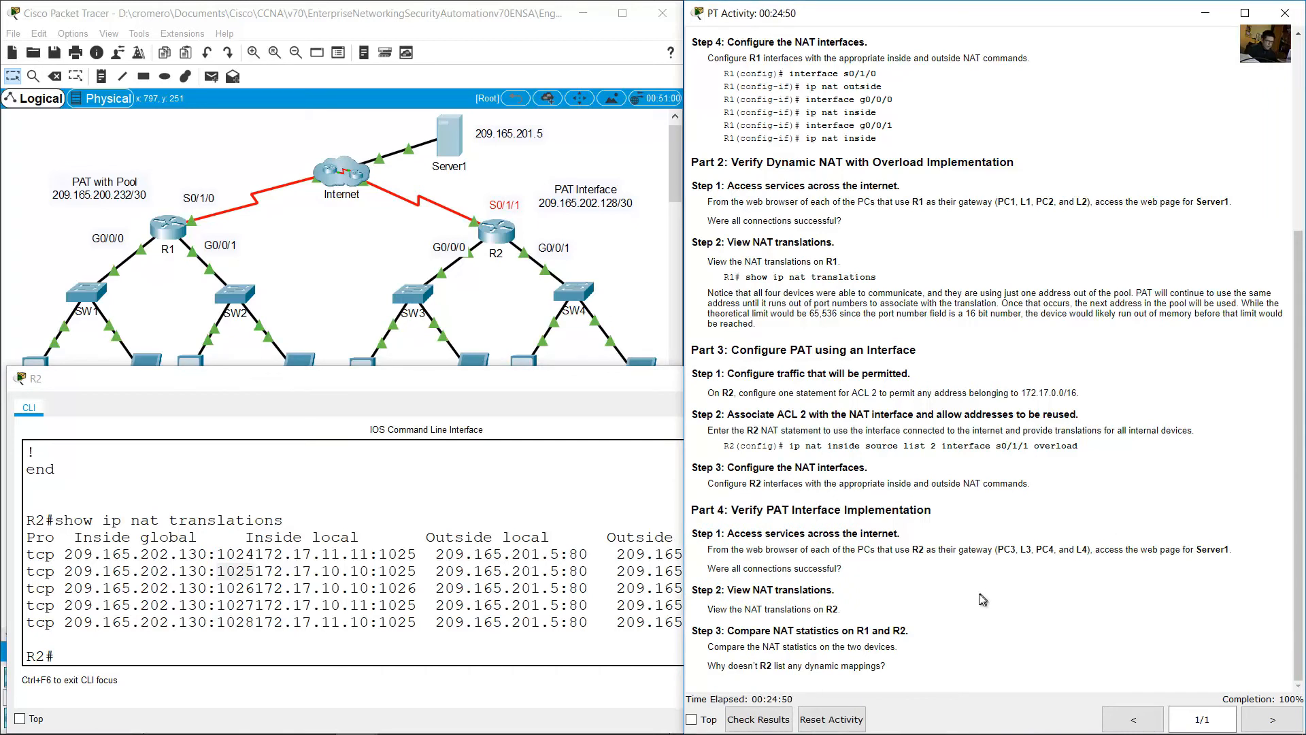
pyautogui.moveTo(735, 631); pyautogui.dragTo(911, 631)
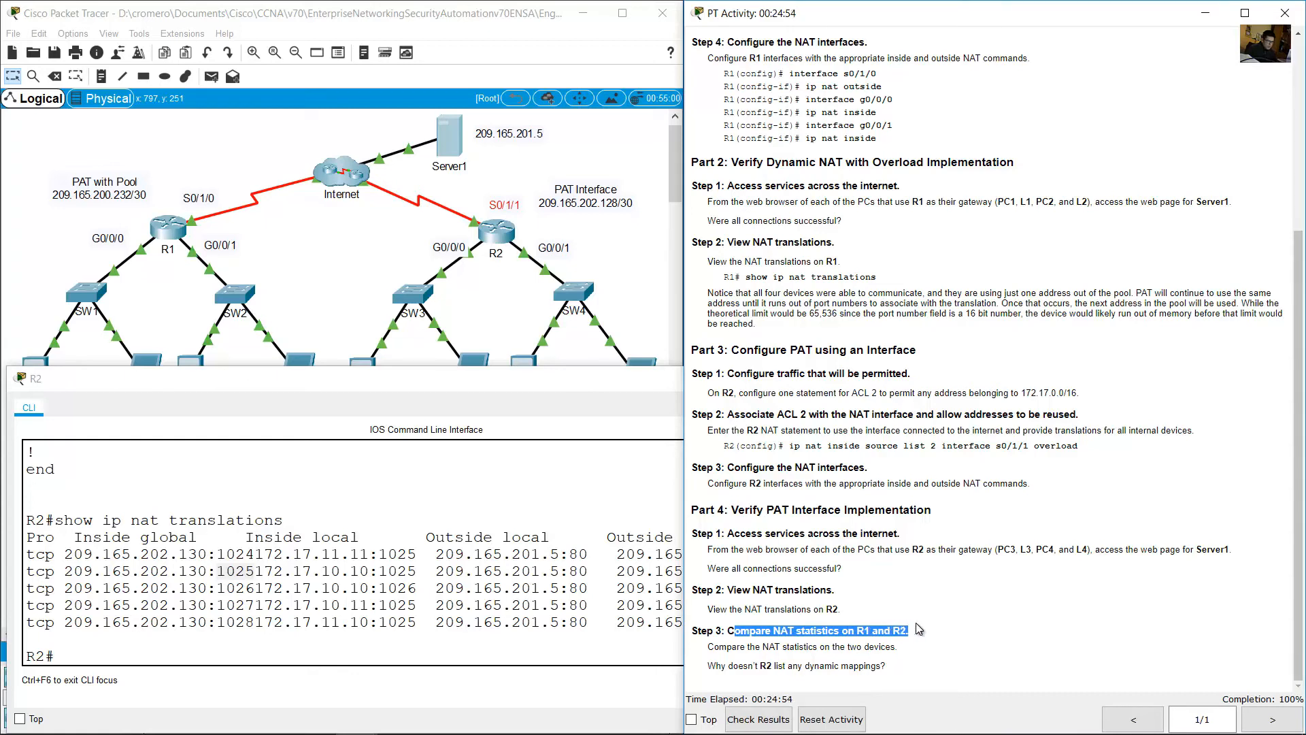
pyautogui.click(288, 256)
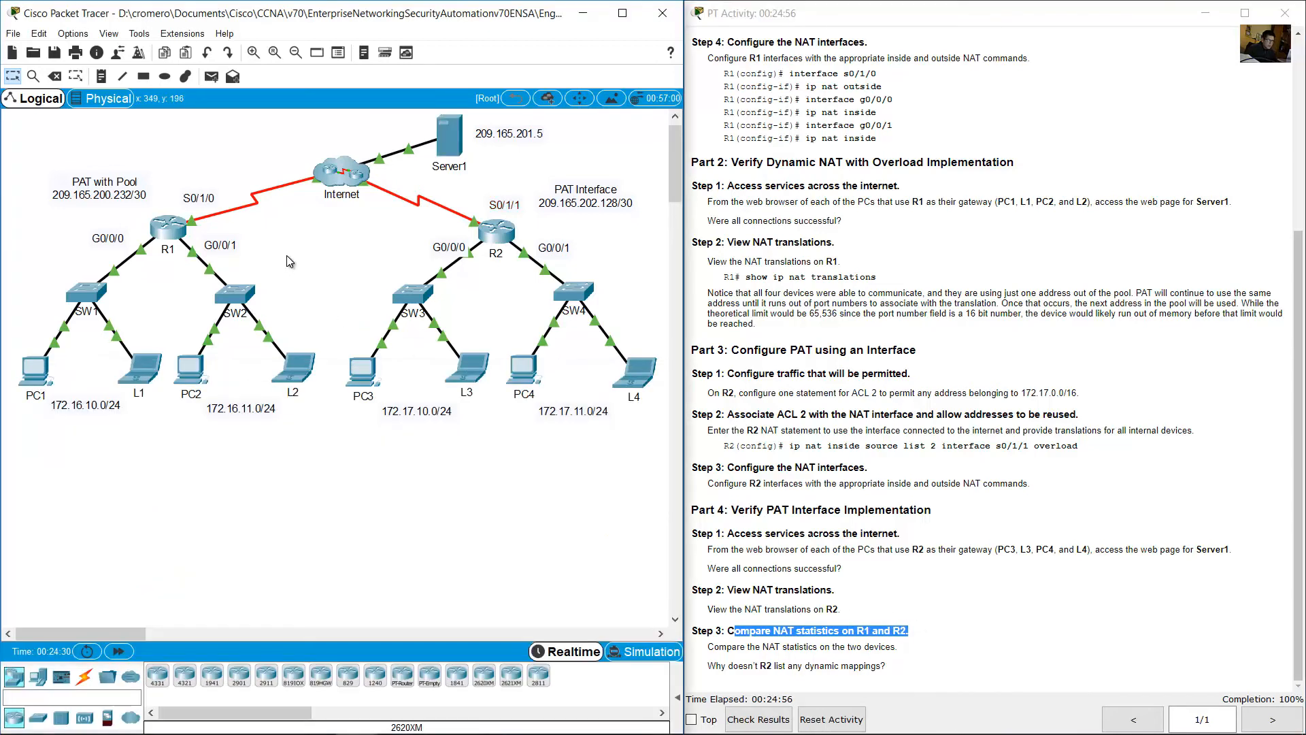
pyautogui.click(178, 232)
pyautogui.click(442, 638)
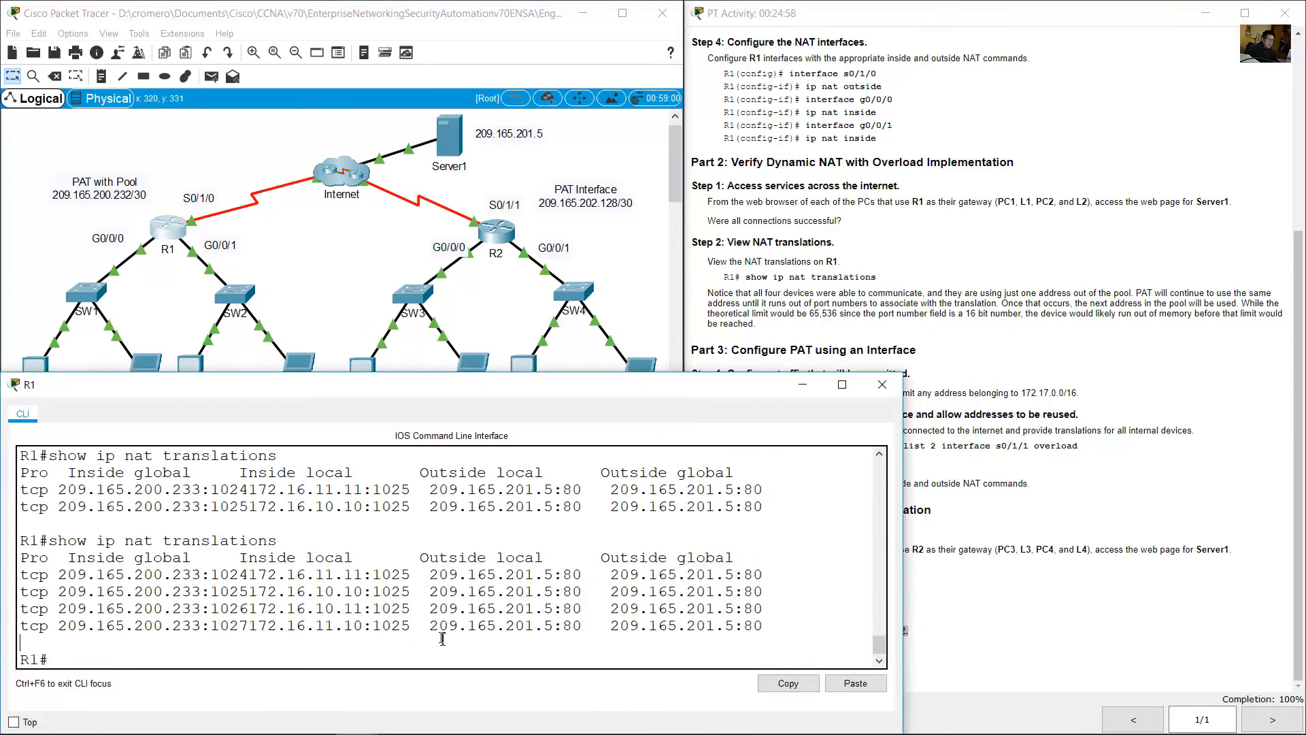
pyautogui.write('show ip nat')
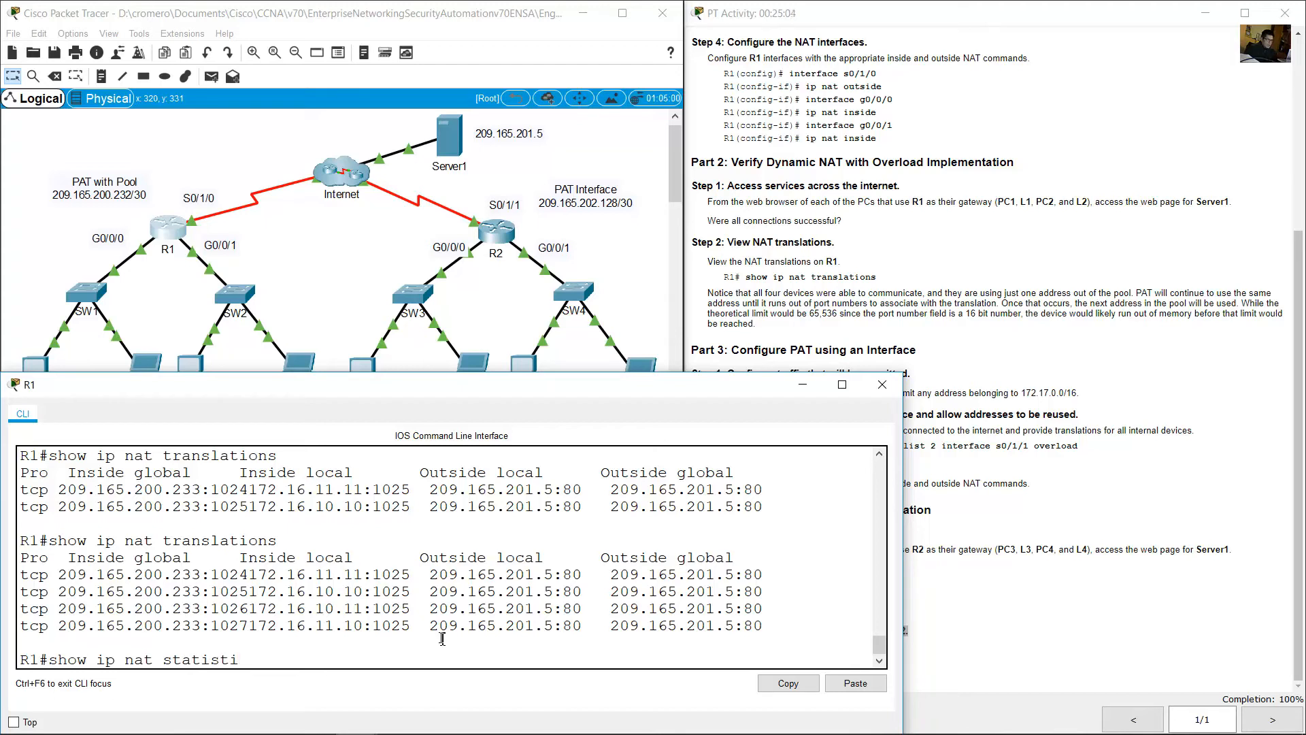
pyautogui.write('statistics')
pyautogui.press('Return')
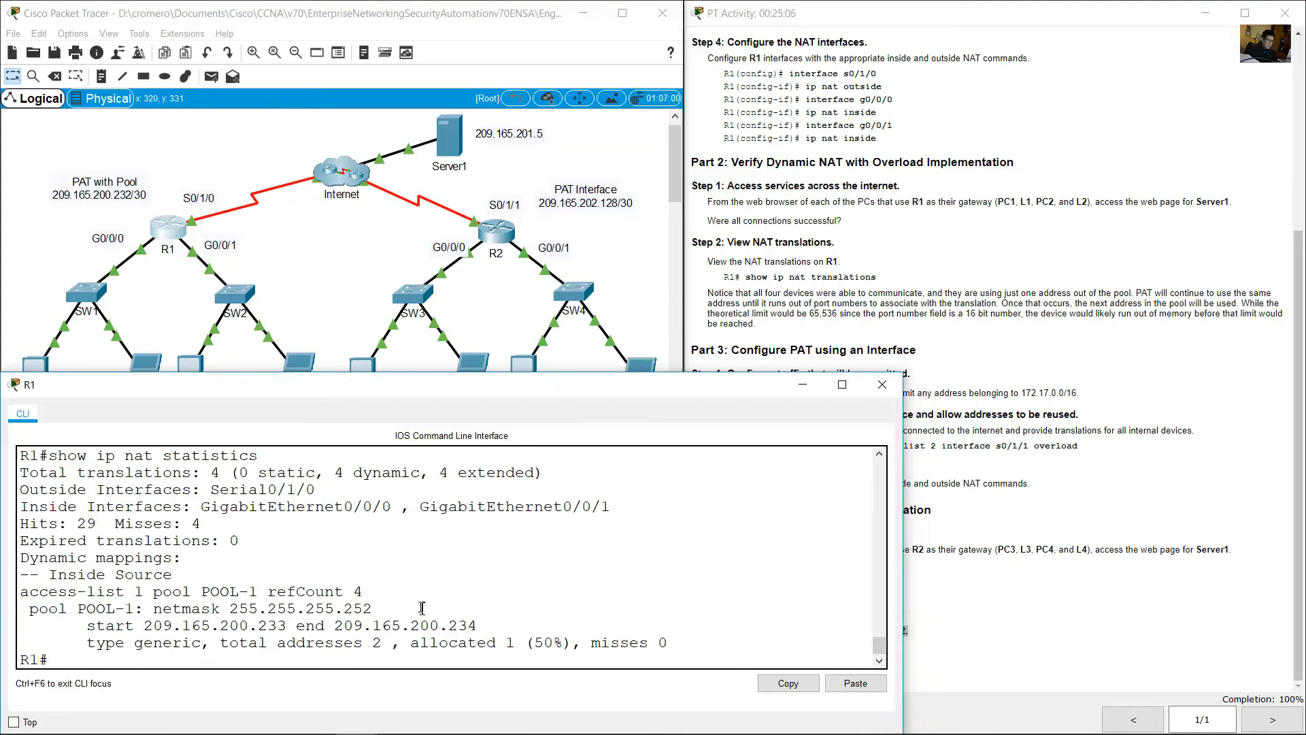
# Open R2's command-line interface and run "show ip nat statistics"
pyautogui.click(500, 229)
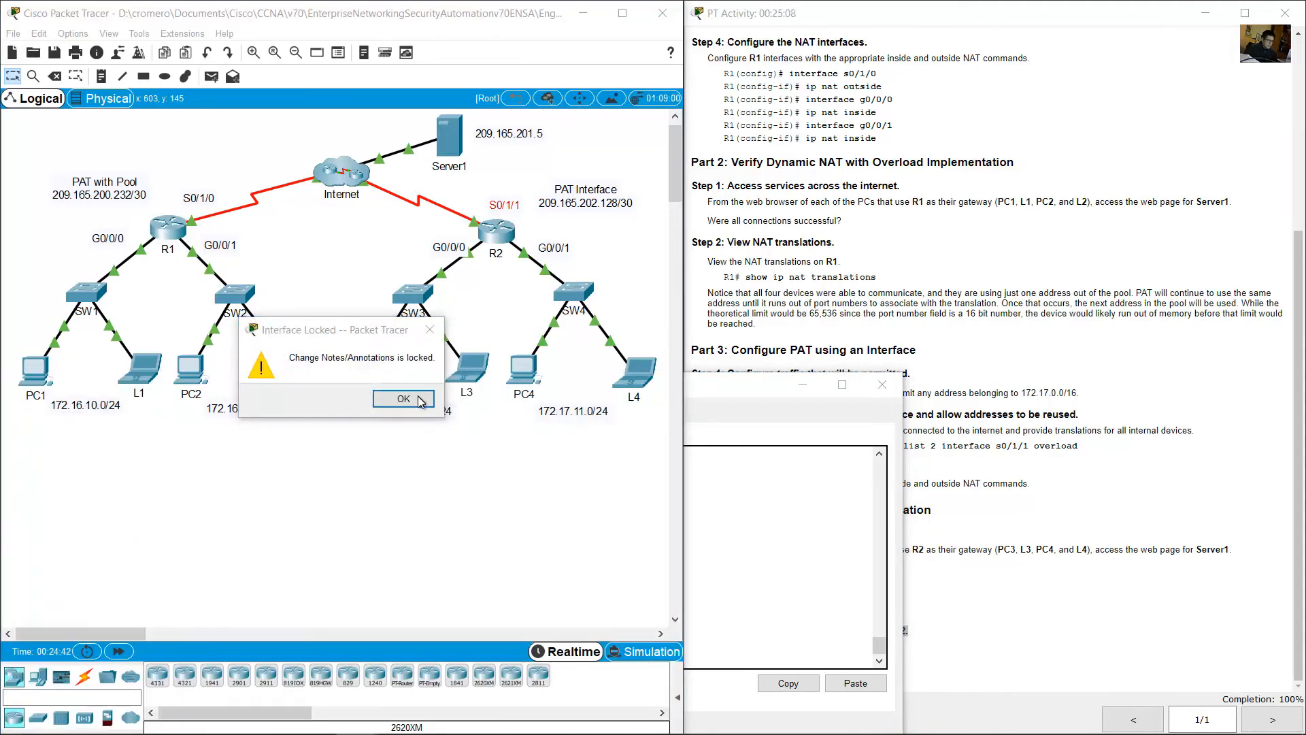
pyautogui.click(403, 399)
pyautogui.click(498, 231)
pyautogui.click(476, 546)
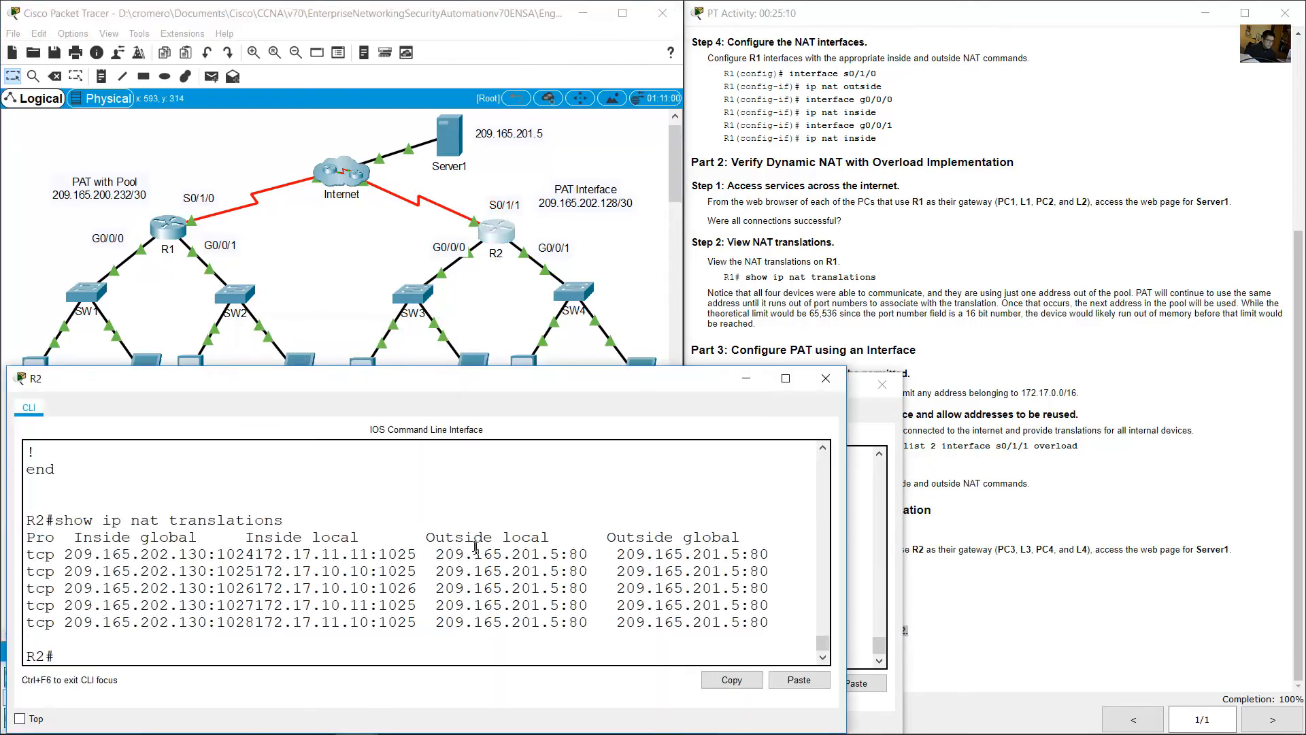
pyautogui.write('show ip nat st')
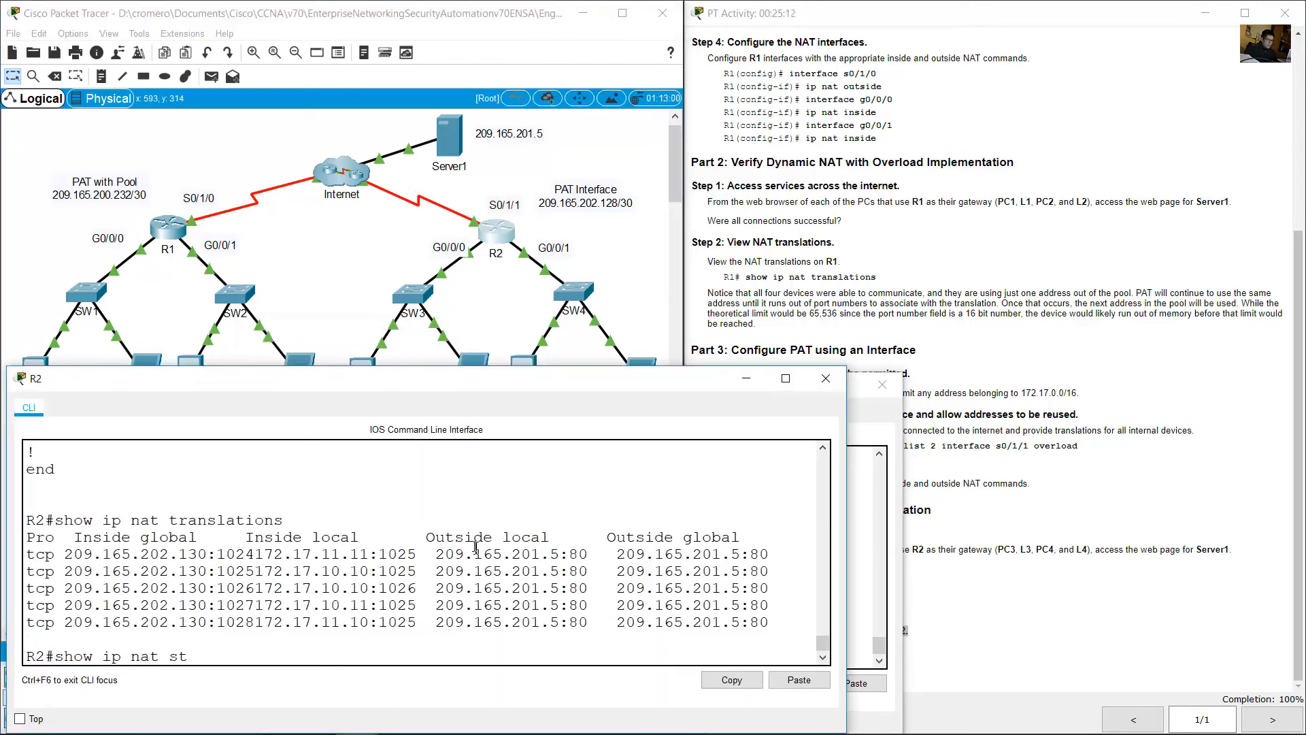
pyautogui.write('atistics')
pyautogui.press('Return')
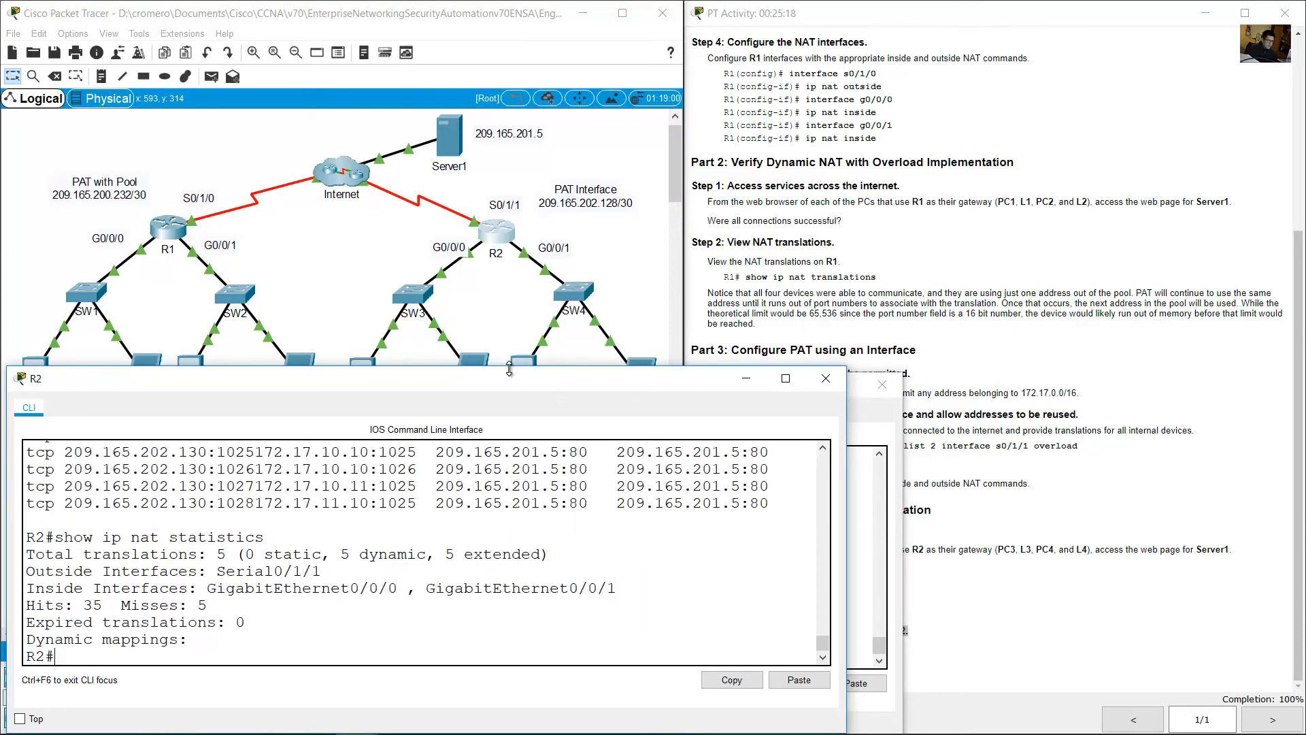
# Resize and arrange the R1 and R2 command-line windows side by side, with both NAT statistics outputs in view
pyautogui.moveTo(509, 368); pyautogui.dragTo(509, 202)
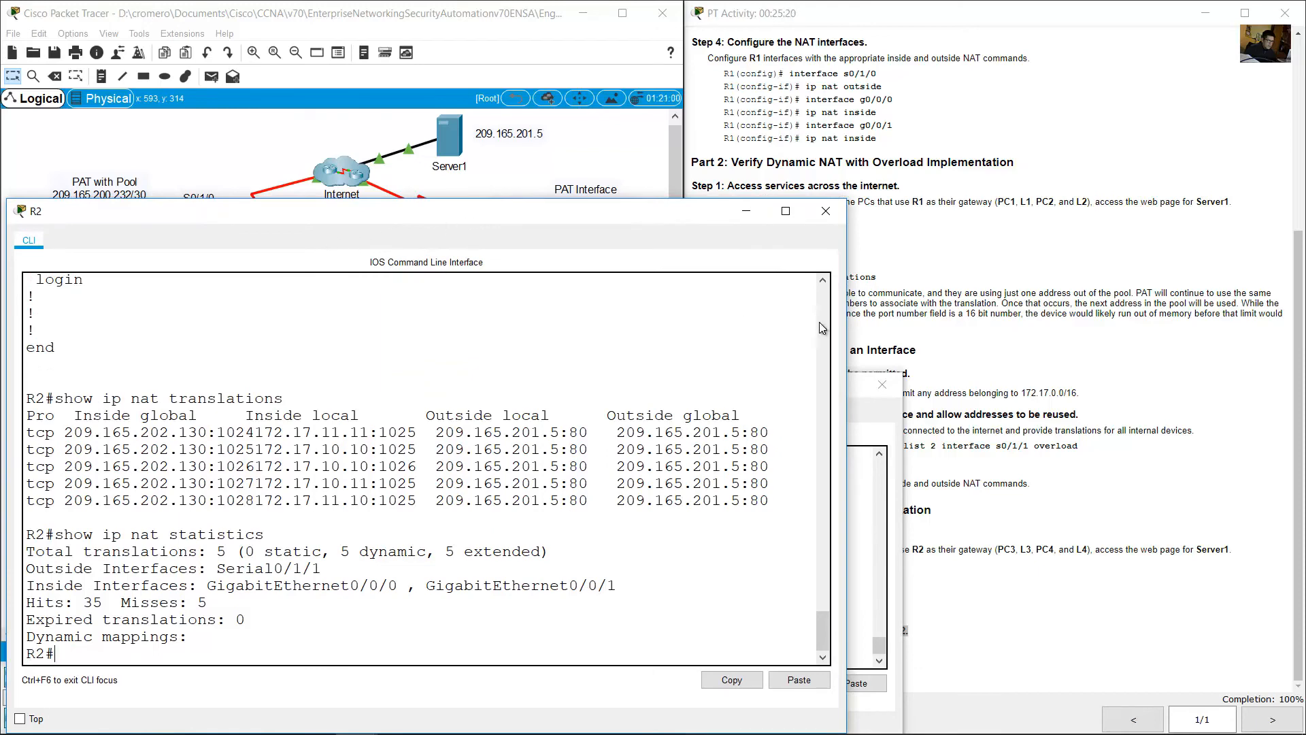
pyautogui.moveTo(847, 330); pyautogui.dragTo(626, 331)
pyautogui.scroll(-3, 443, 543)
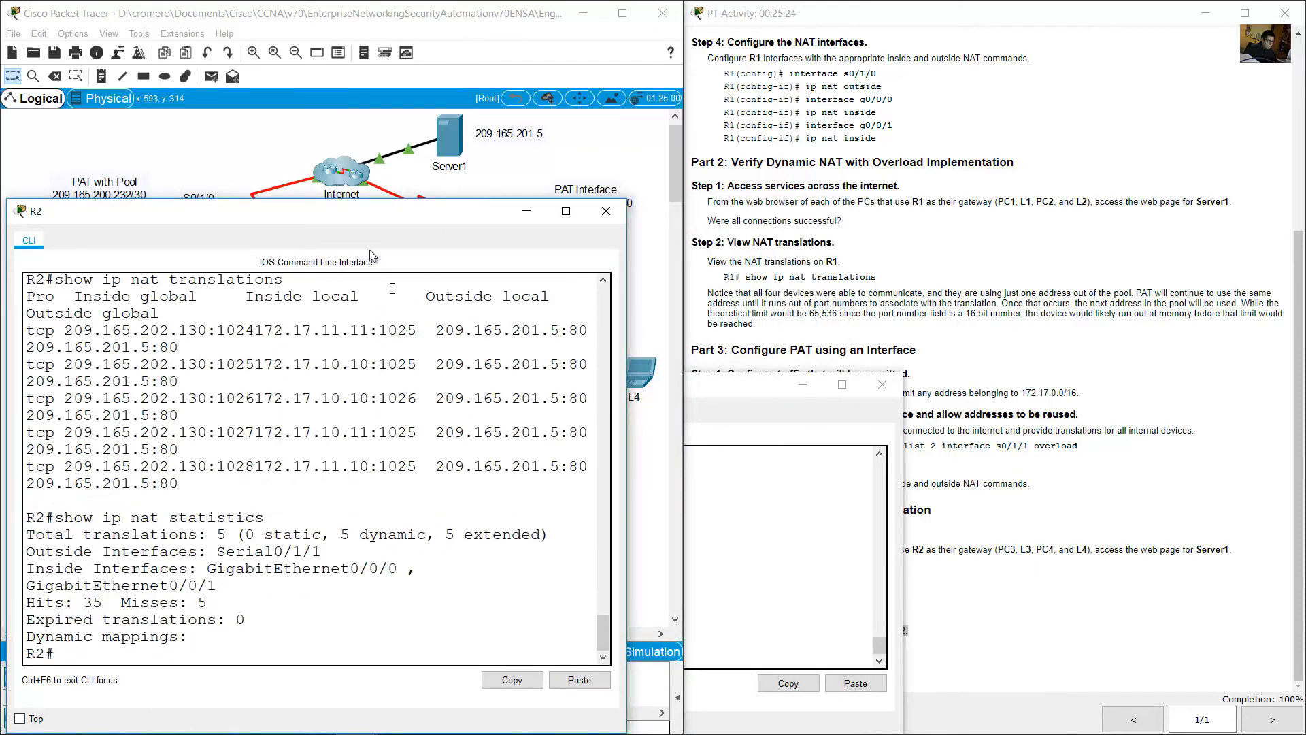
pyautogui.moveTo(324, 217); pyautogui.dragTo(999, 123)
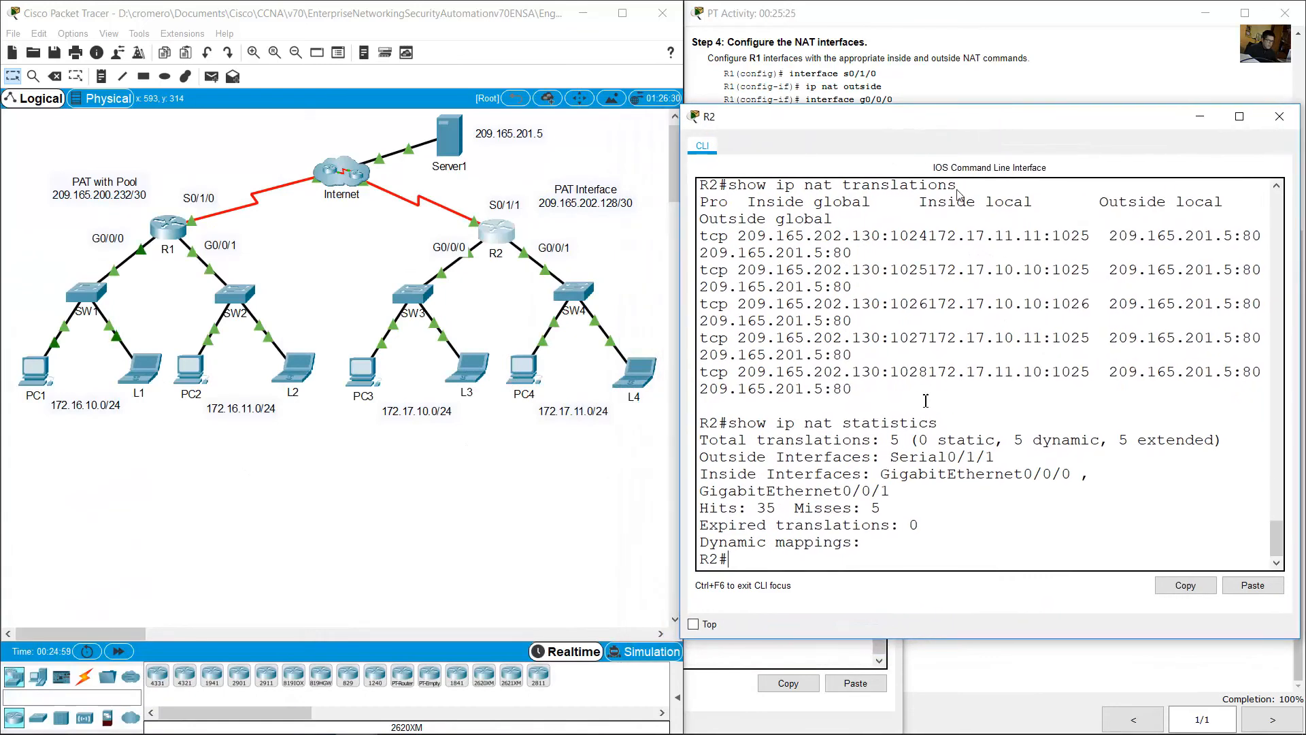
pyautogui.click(735, 657)
pyautogui.moveTo(909, 485); pyautogui.dragTo(682, 485)
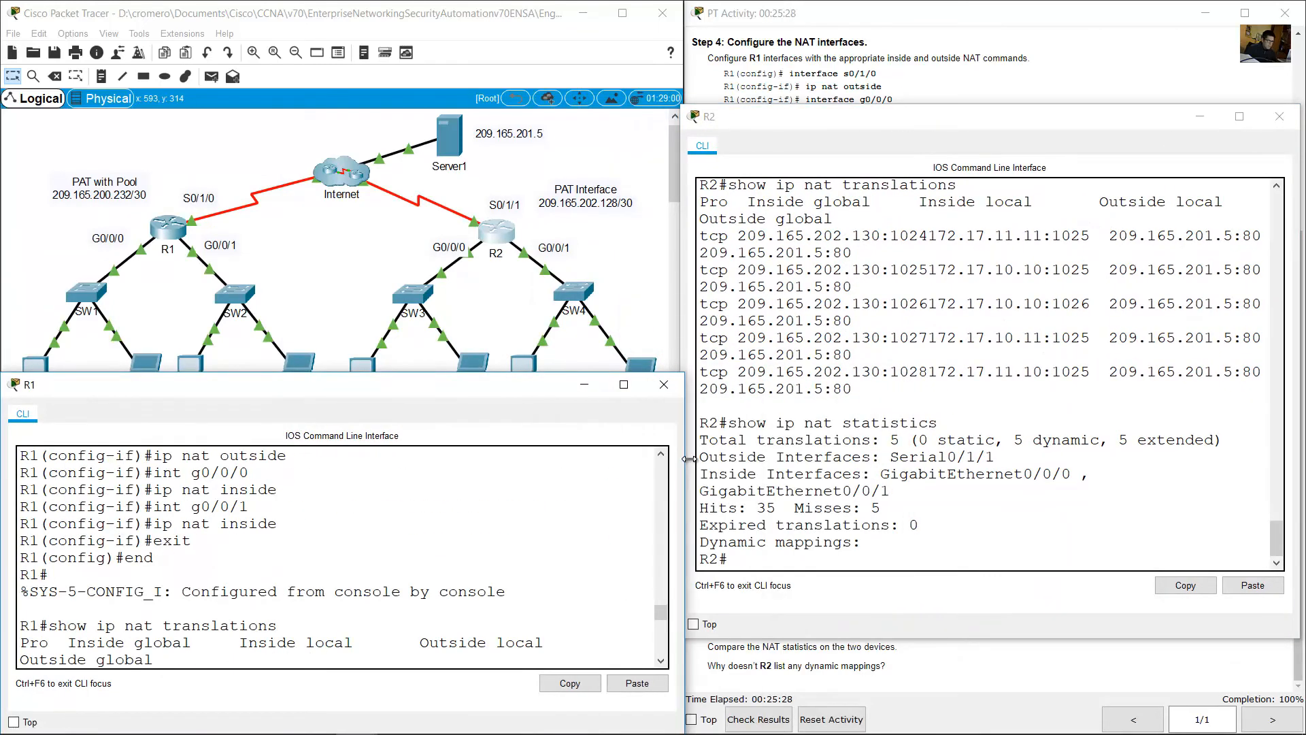
pyautogui.moveTo(411, 376); pyautogui.dragTo(423, 123)
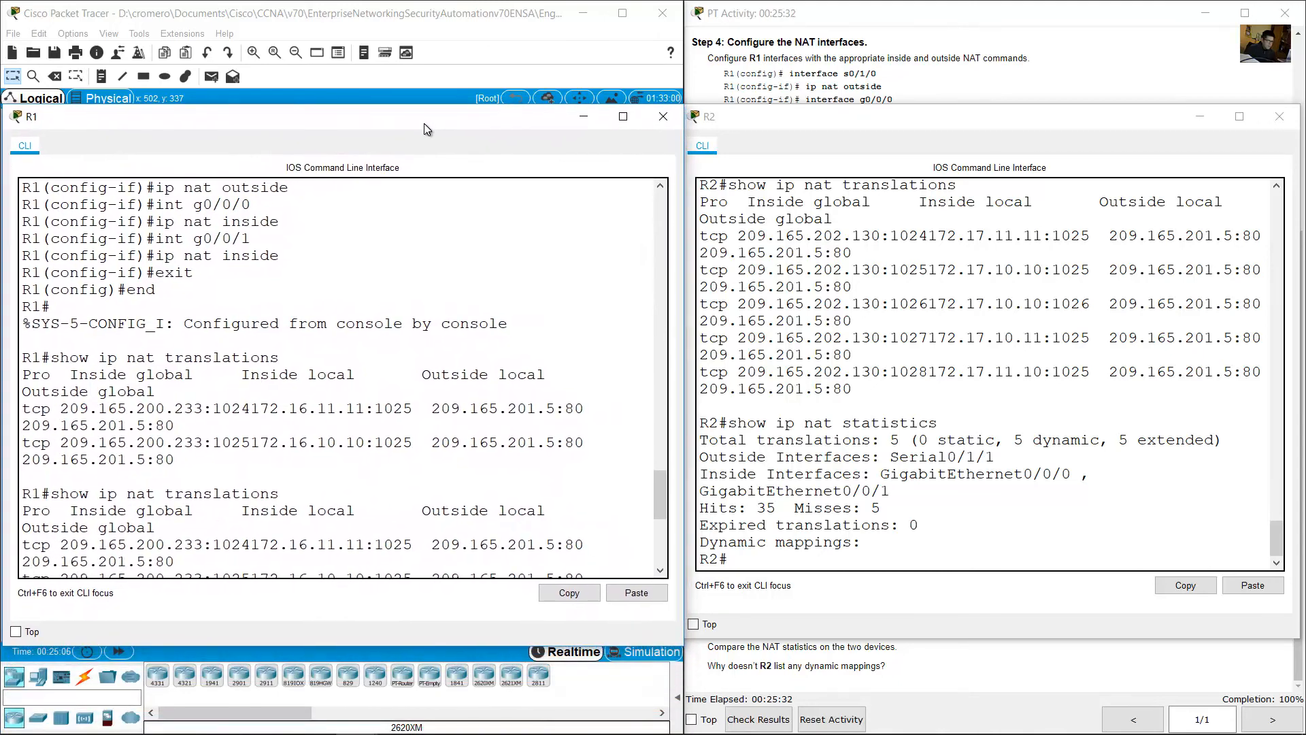
pyautogui.scroll(-5, 475, 548)
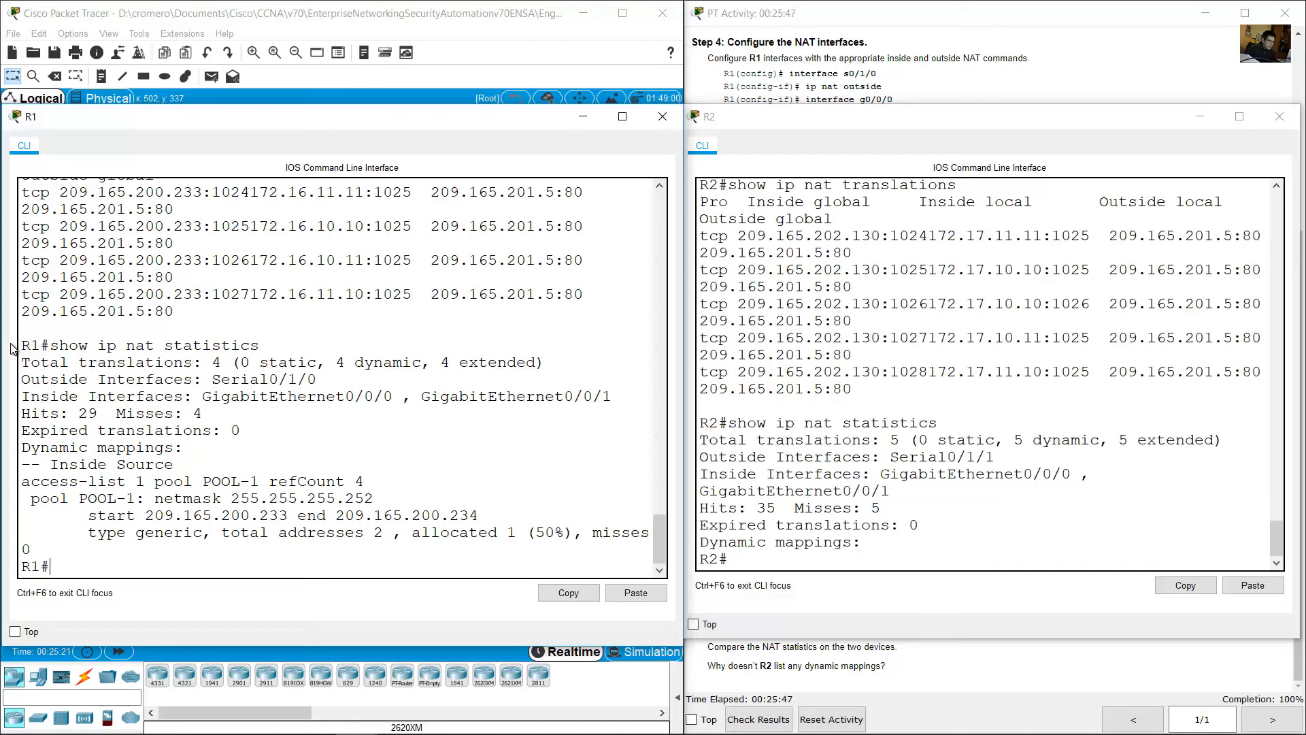
# Compare the total translations in R1's NAT statistics with the entries in its NAT translation table
pyautogui.moveTo(20, 346); pyautogui.dragTo(50, 347)
pyautogui.moveTo(126, 364); pyautogui.dragTo(221, 364)
pyautogui.scroll(1, 218, 360)
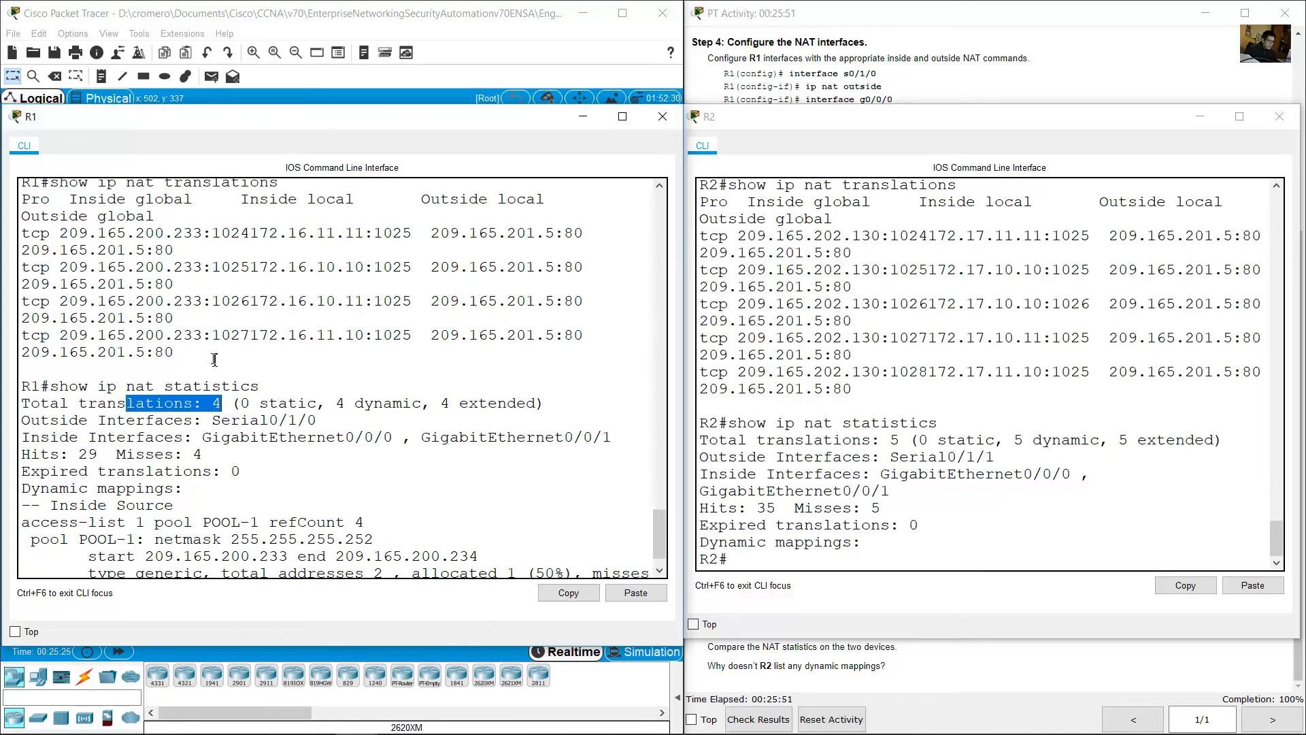
pyautogui.moveTo(113, 235); pyautogui.dragTo(553, 364)
pyautogui.click(274, 374)
pyautogui.scroll(-1, 274, 374)
pyautogui.scroll(1, 360, 301)
pyautogui.moveTo(125, 238); pyautogui.dragTo(187, 350)
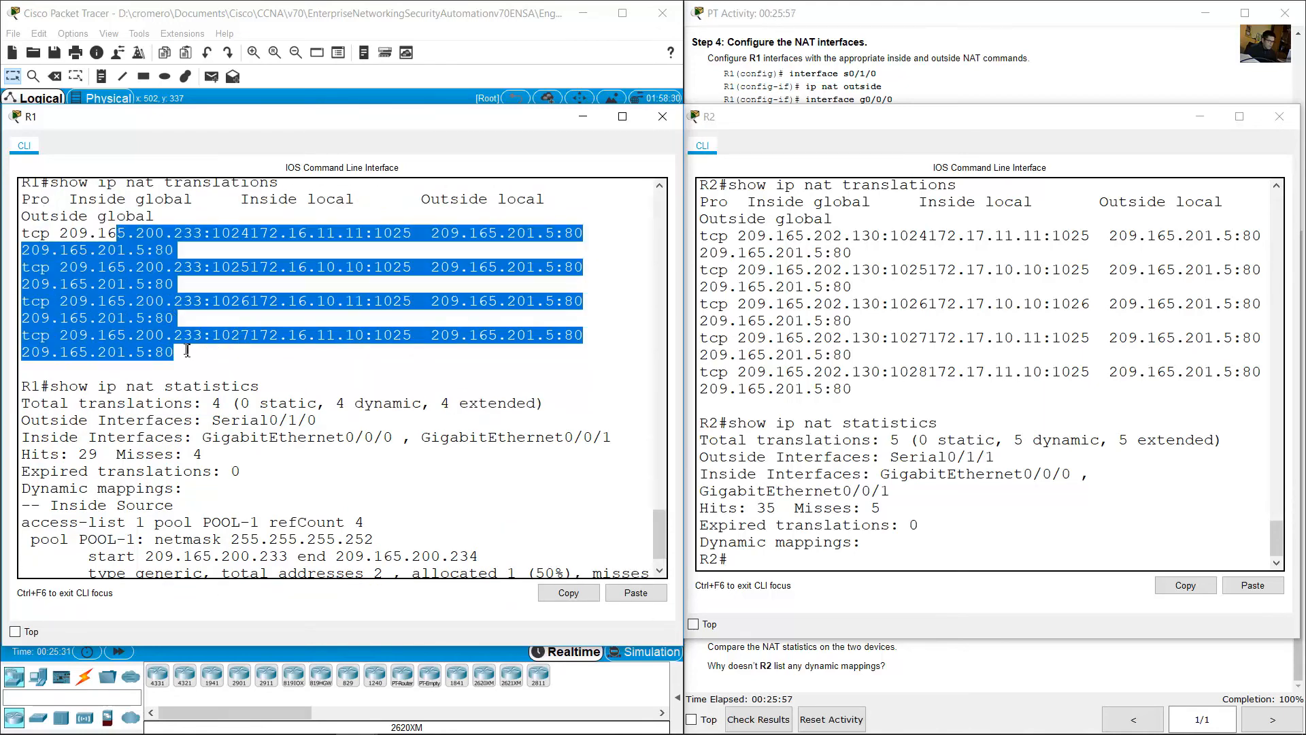
pyautogui.click(297, 301)
pyautogui.scroll(-1, 297, 301)
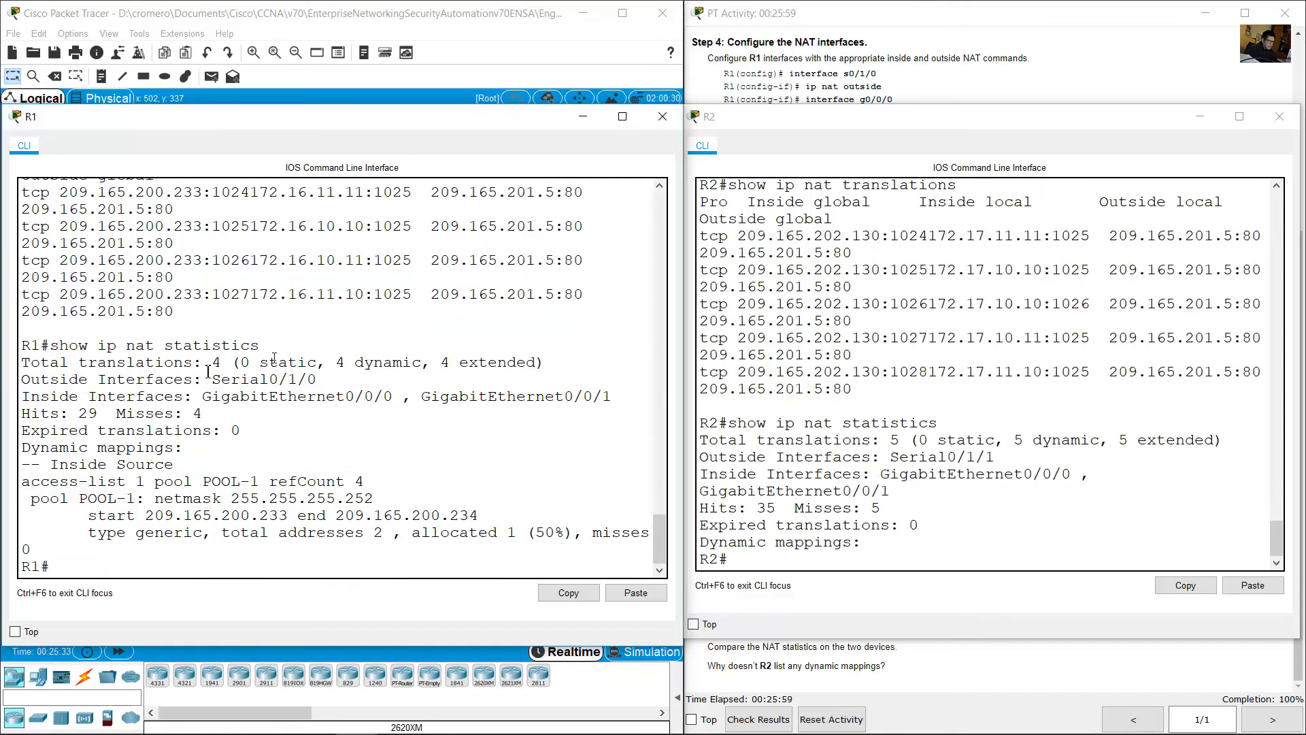
# Check the outside interface in R1's NAT statistics against the S0/1/0 link in the topology
pyautogui.moveTo(53, 383); pyautogui.dragTo(318, 379)
pyautogui.click(312, 10)
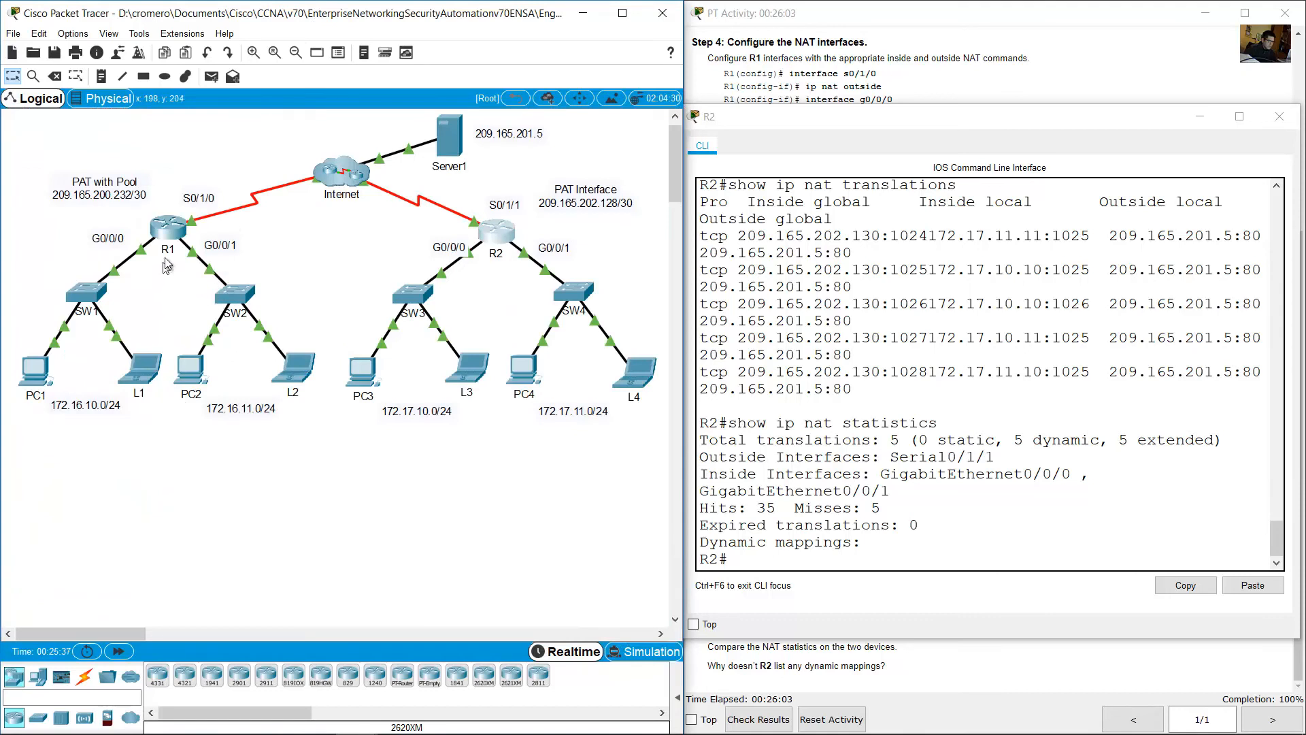
pyautogui.moveTo(207, 159); pyautogui.dragTo(192, 198)
pyautogui.click(161, 234)
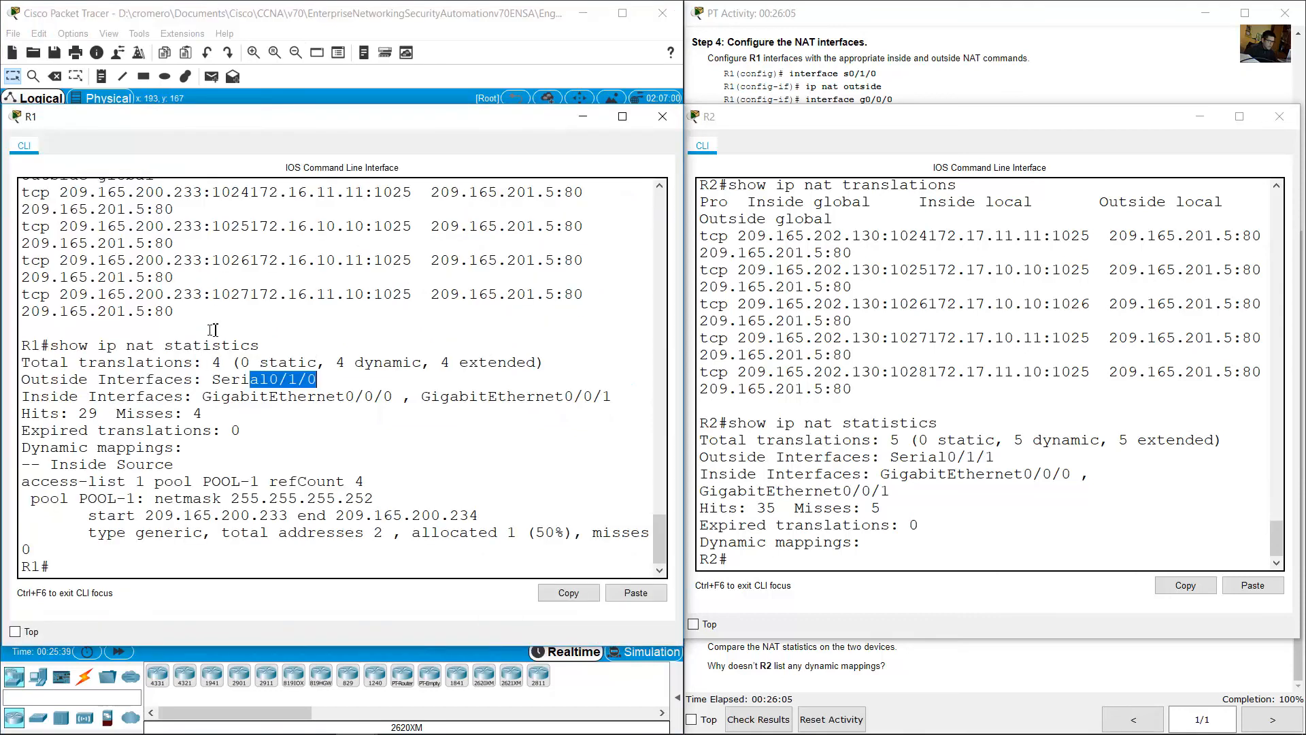
pyautogui.click(232, 421)
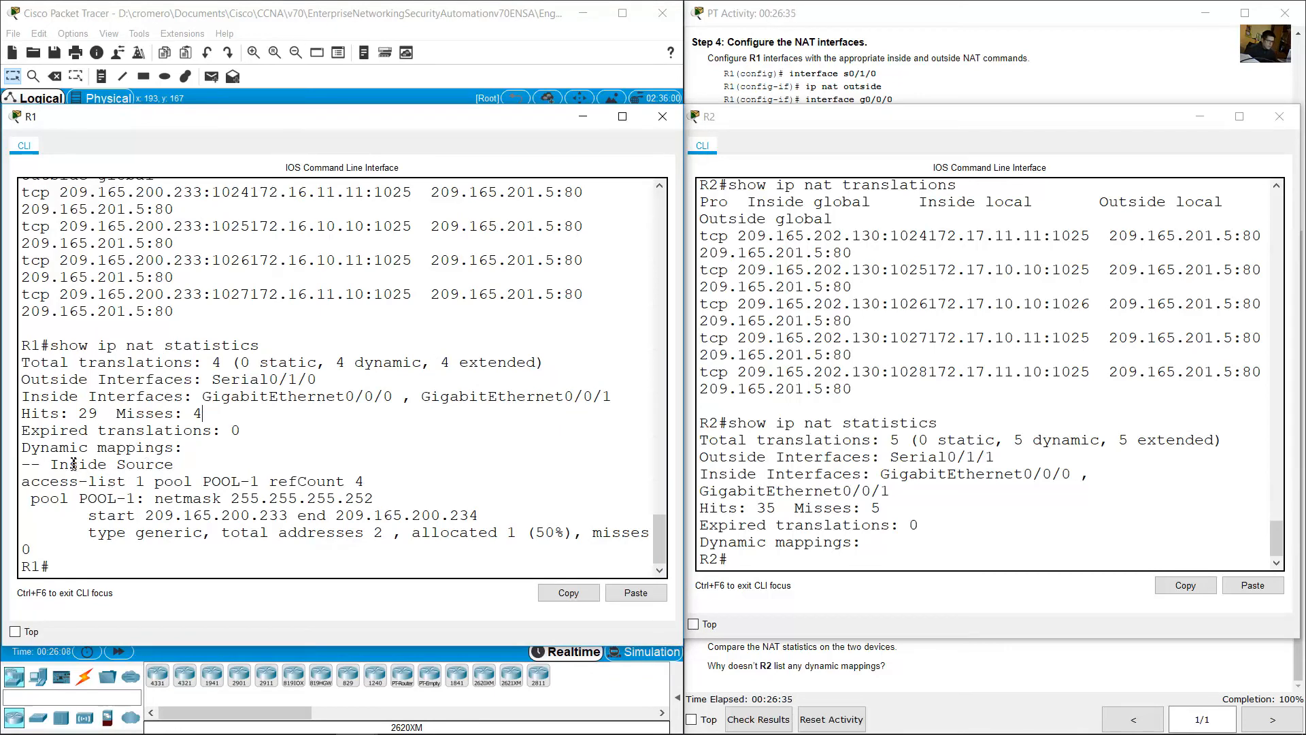
# Examine R1's dynamic mappings: the access list and pool association, netmask, start and end addresses, and allocated addresses
pyautogui.moveTo(23, 450); pyautogui.dragTo(185, 452)
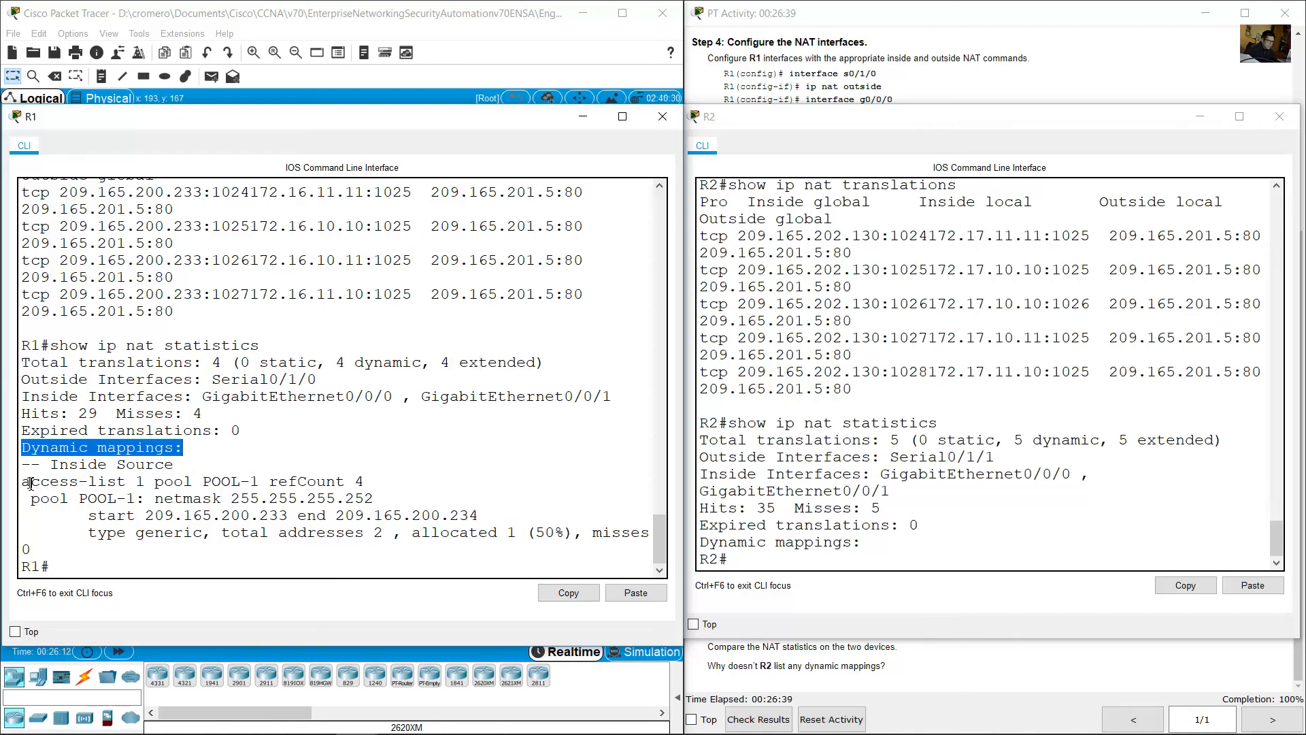
pyautogui.moveTo(31, 482); pyautogui.dragTo(371, 480)
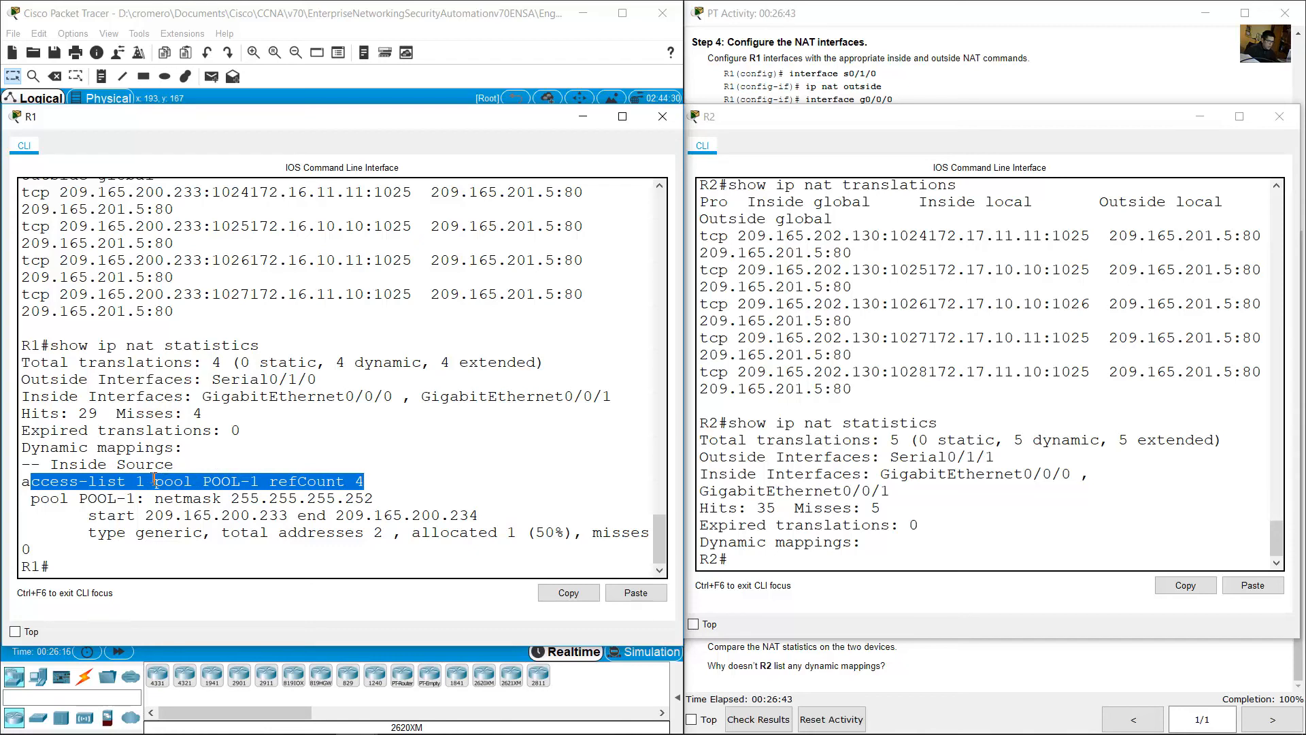
pyautogui.moveTo(49, 499); pyautogui.dragTo(330, 499)
pyautogui.click(122, 496)
pyautogui.moveTo(117, 500); pyautogui.dragTo(388, 500)
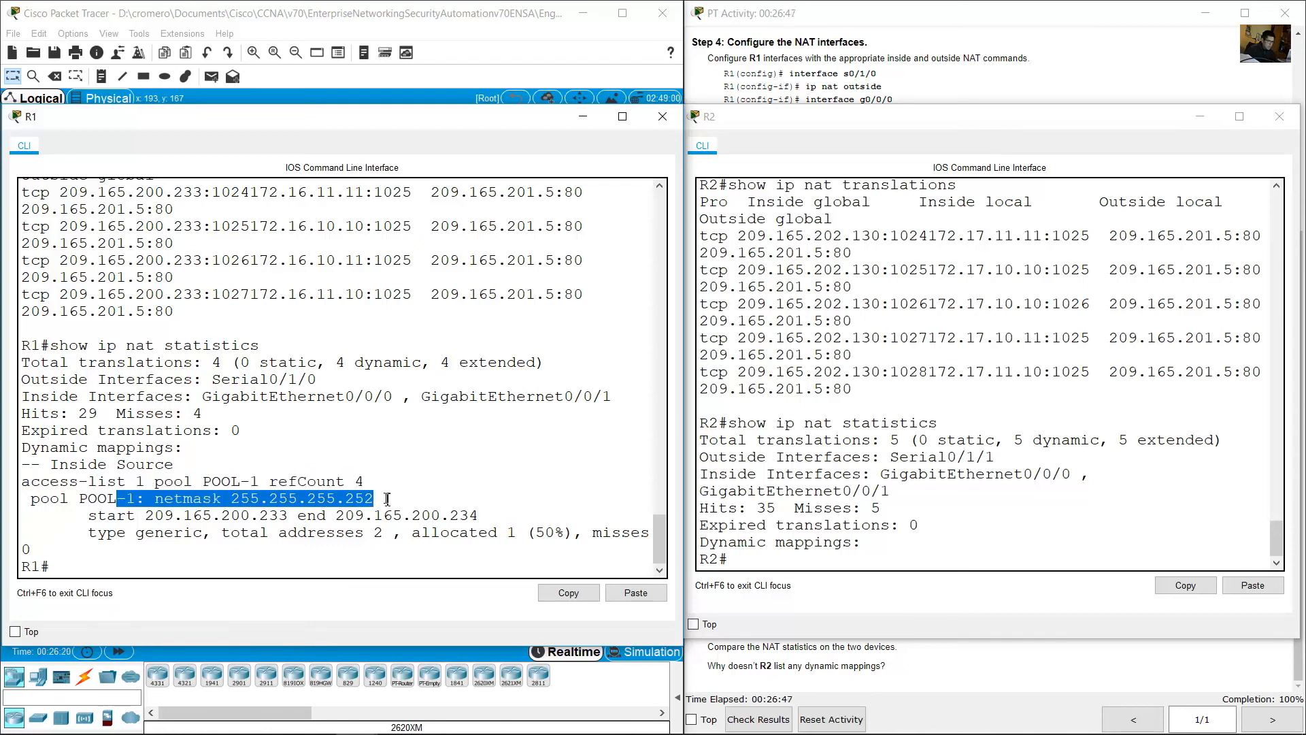
pyautogui.click(228, 506)
pyautogui.moveTo(107, 515); pyautogui.dragTo(479, 514)
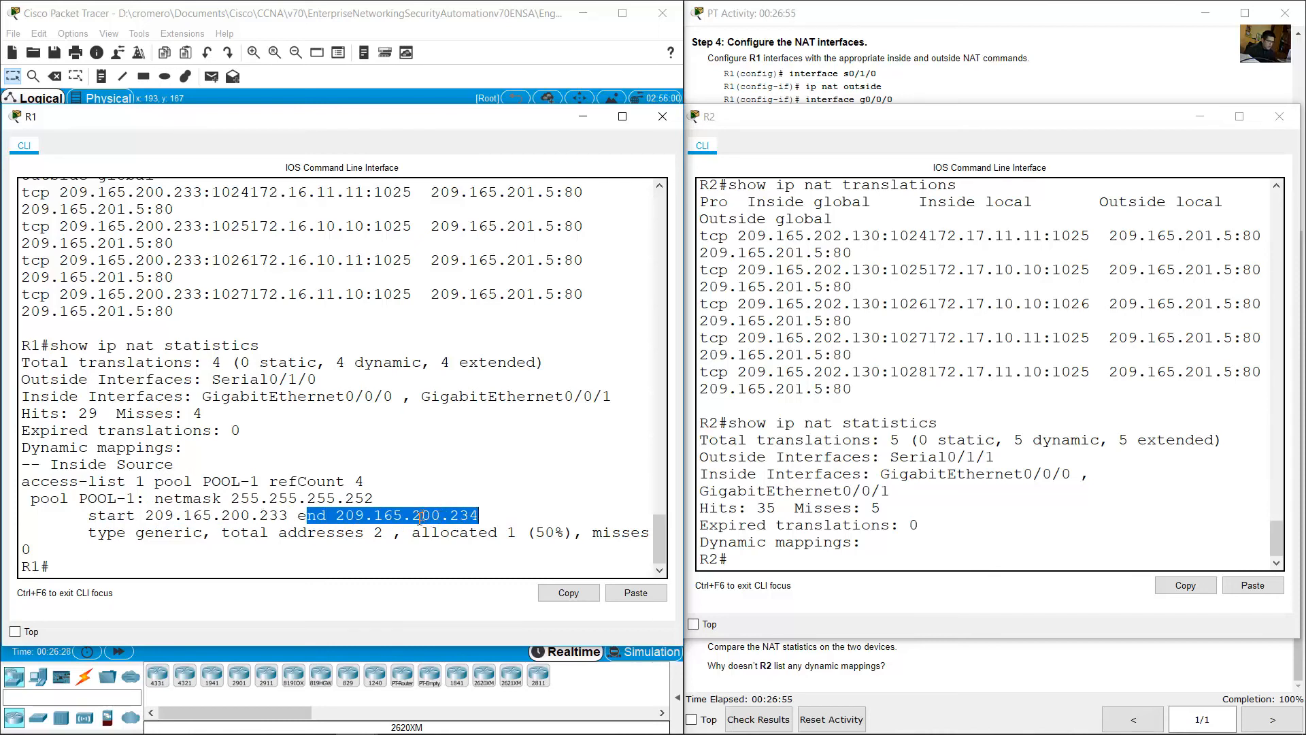
pyautogui.moveTo(212, 533); pyautogui.dragTo(502, 542)
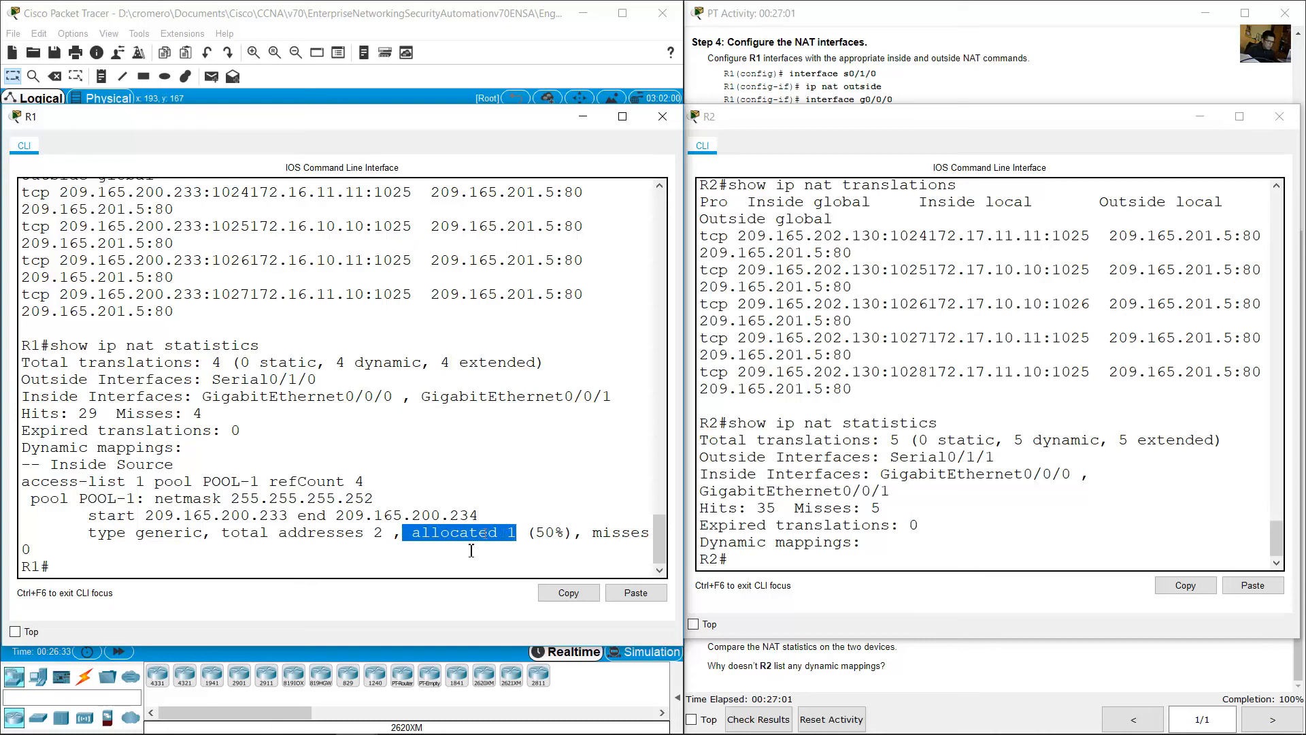
# Examine the total translations and outside interface in R2's NAT statistics, and check that interface against the topology
pyautogui.click(892, 458)
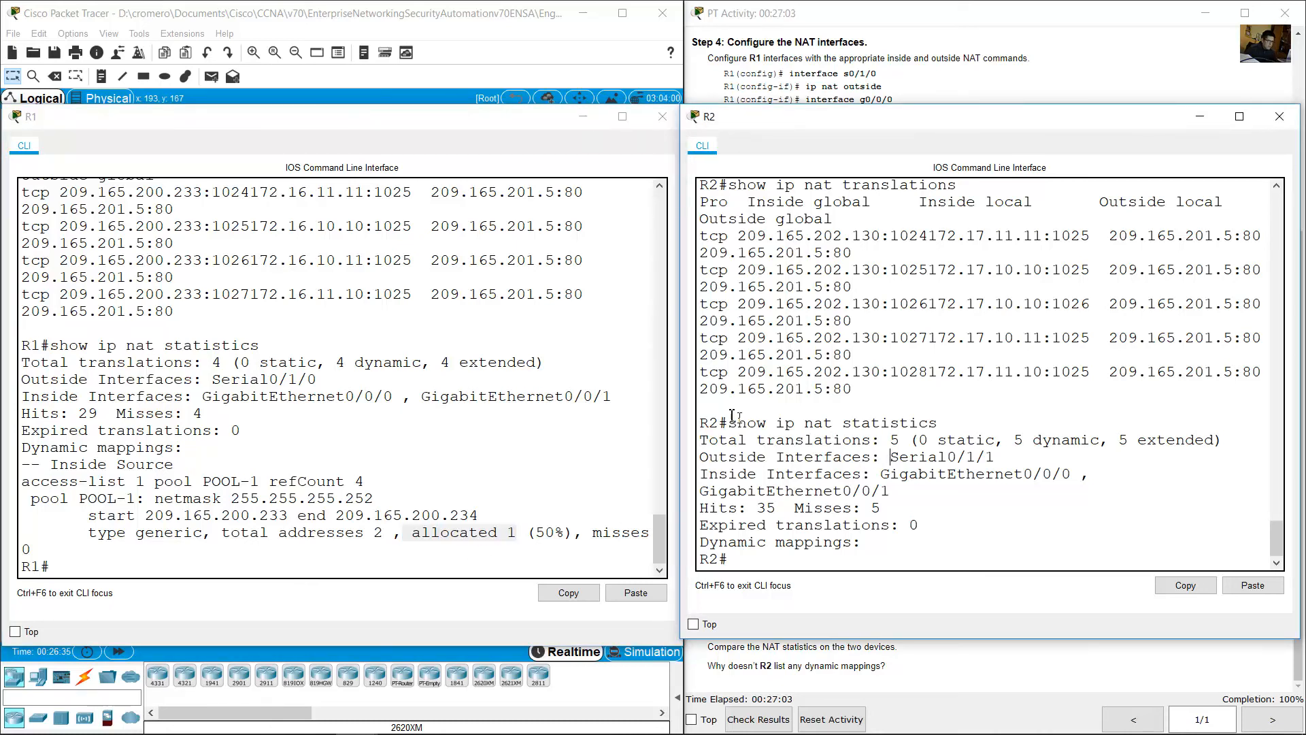
pyautogui.moveTo(701, 423); pyautogui.dragTo(930, 442)
pyautogui.click(841, 438)
pyautogui.moveTo(1022, 441); pyautogui.dragTo(1195, 441)
pyautogui.click(926, 470)
pyautogui.moveTo(708, 460); pyautogui.dragTo(995, 458)
pyautogui.click(463, 55)
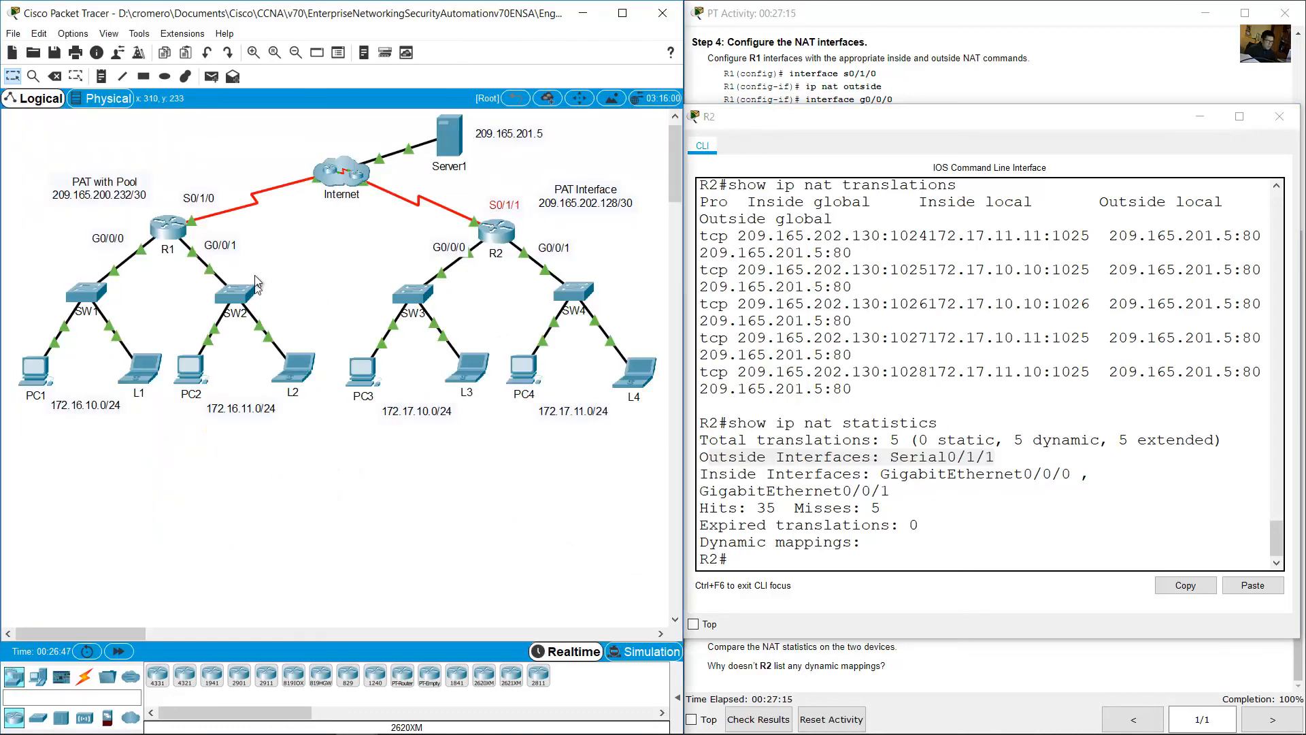
pyautogui.click(168, 228)
pyautogui.click(739, 458)
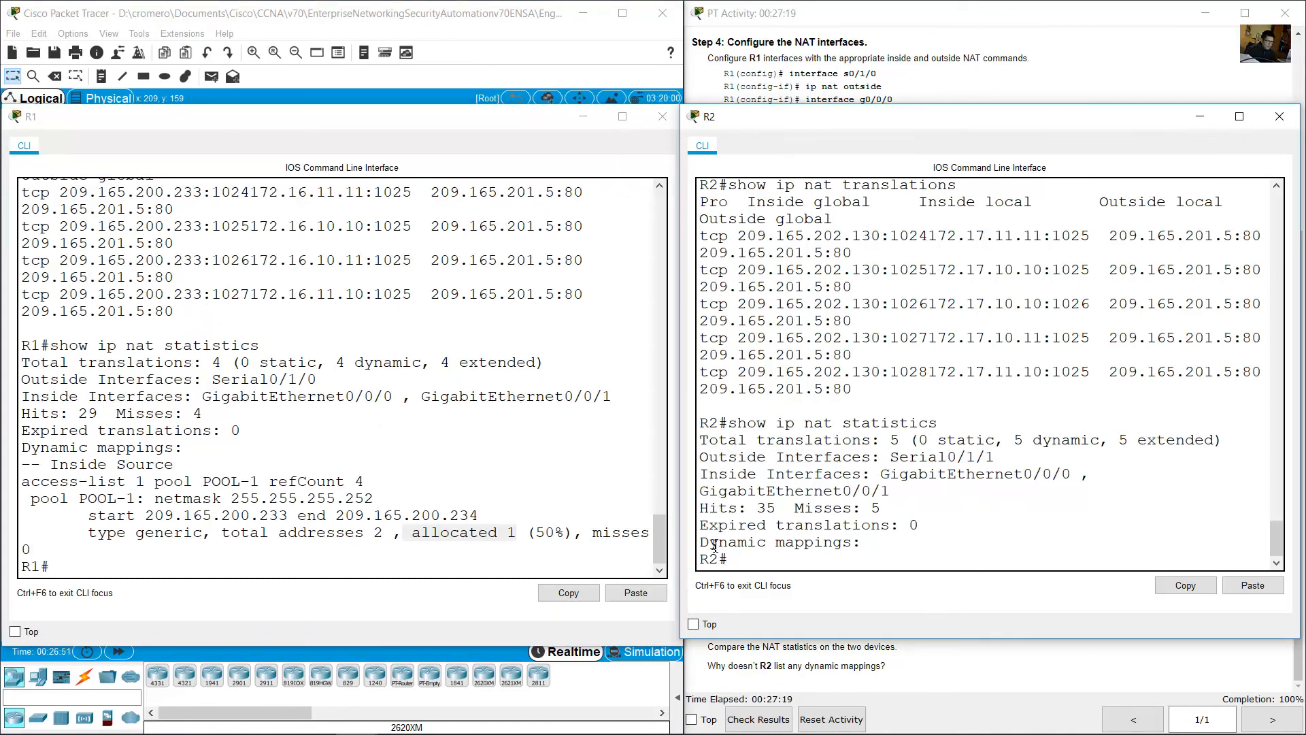
# Compare the dynamic mappings section of R2's NAT statistics with the pool details listed under R1's dynamic mappings
pyautogui.moveTo(715, 544); pyautogui.dragTo(875, 541)
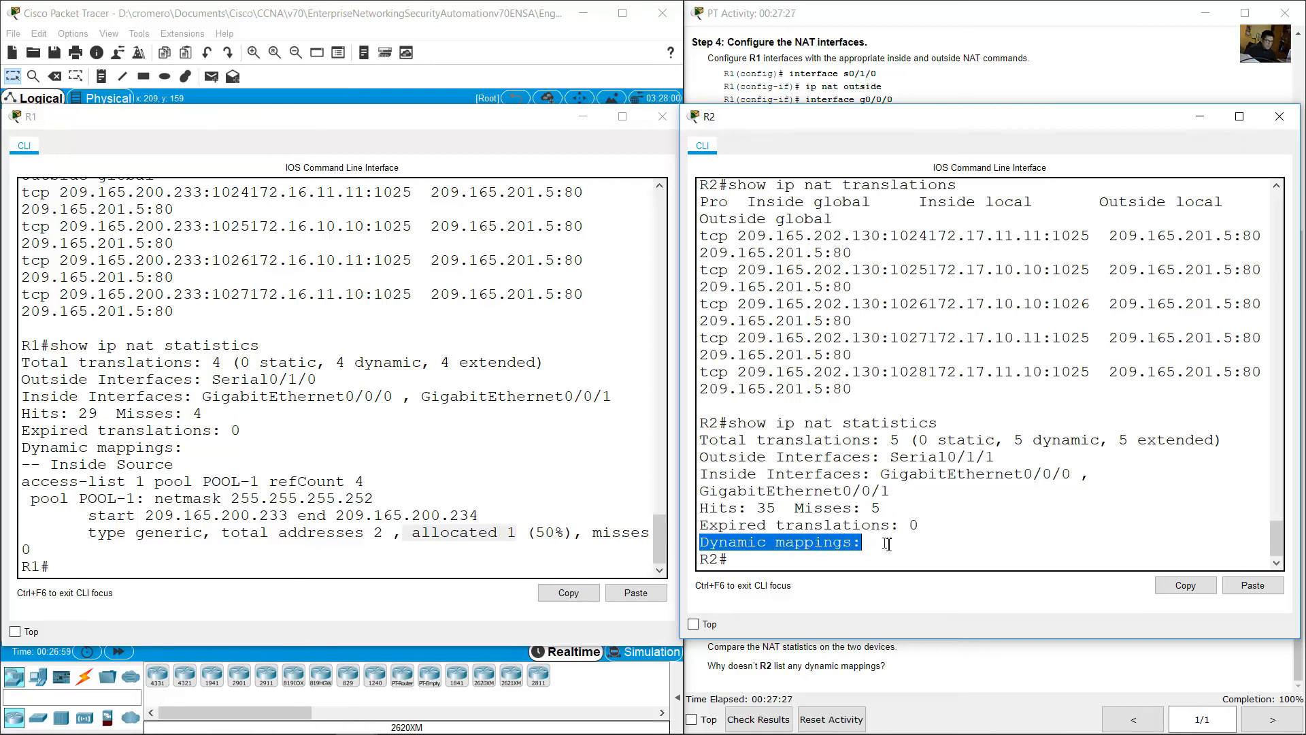
pyautogui.click(171, 493)
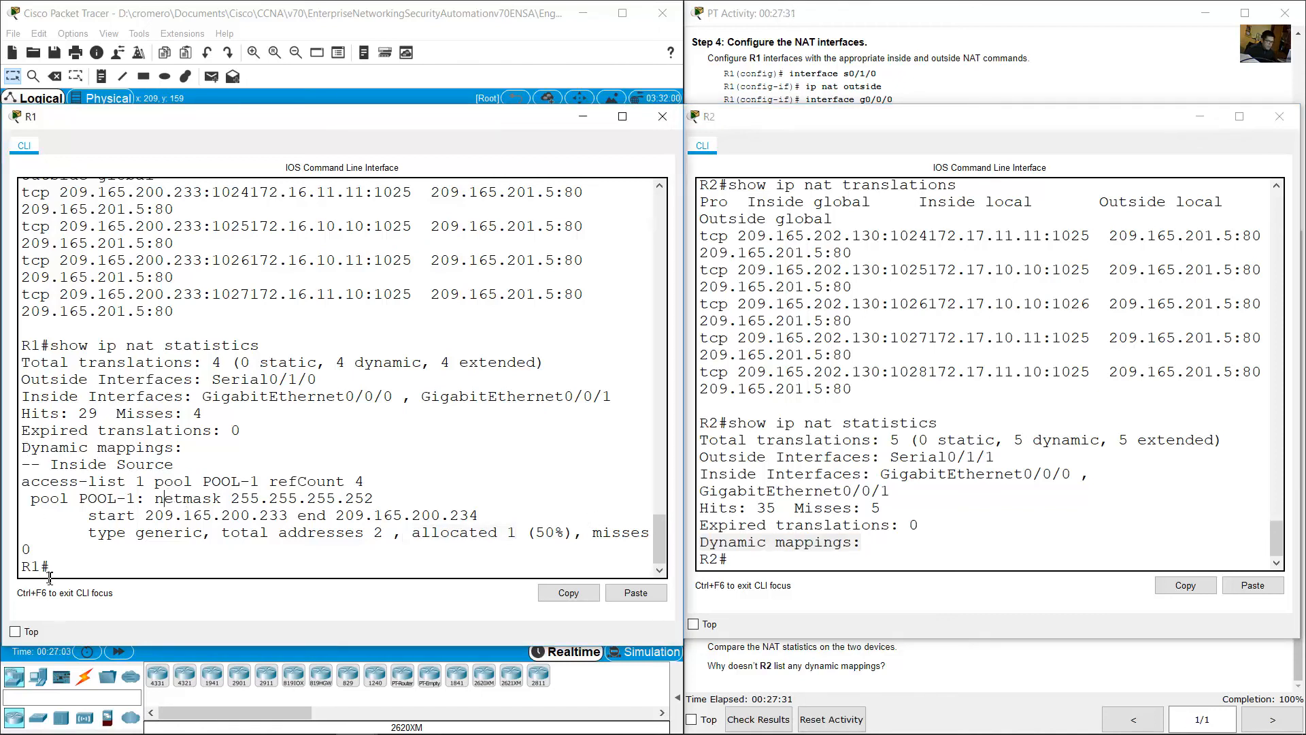
pyautogui.moveTo(49, 570); pyautogui.dragTo(21, 567)
pyautogui.moveTo(25, 449); pyautogui.dragTo(626, 537)
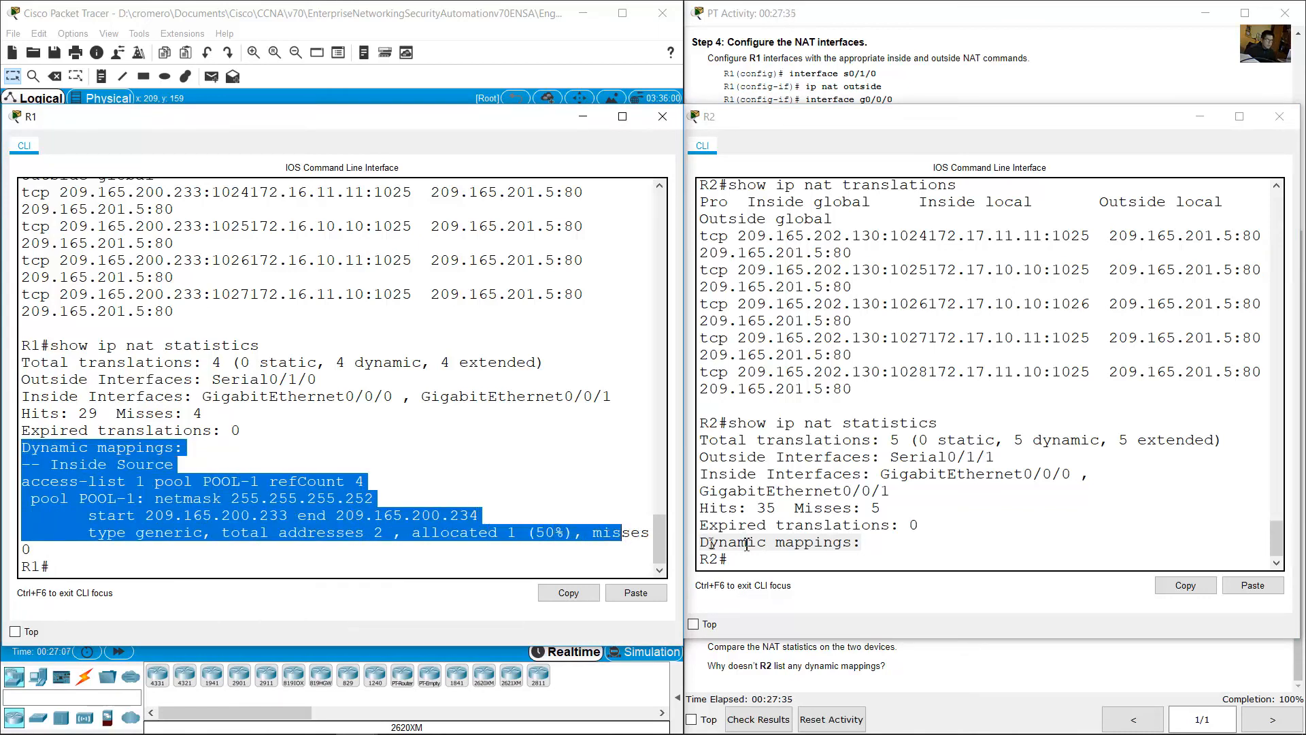
pyautogui.click(767, 527)
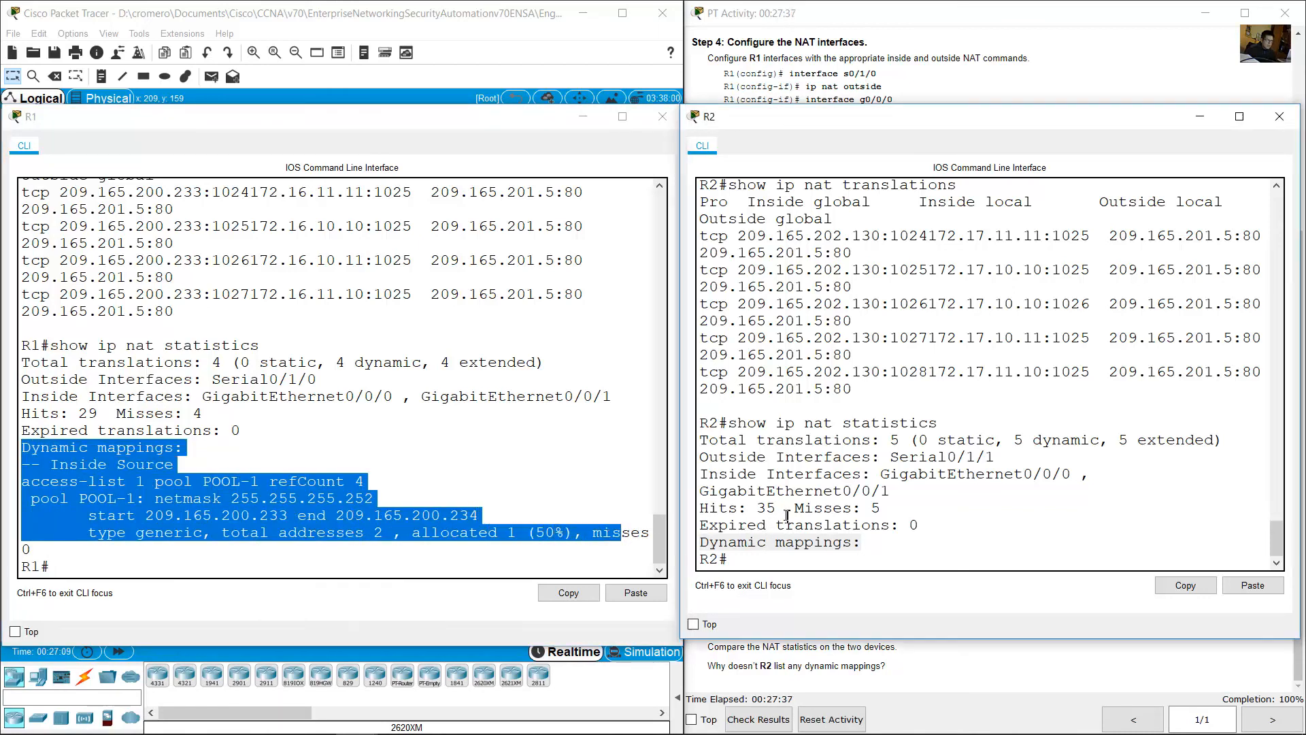
pyautogui.moveTo(702, 542); pyautogui.dragTo(889, 542)
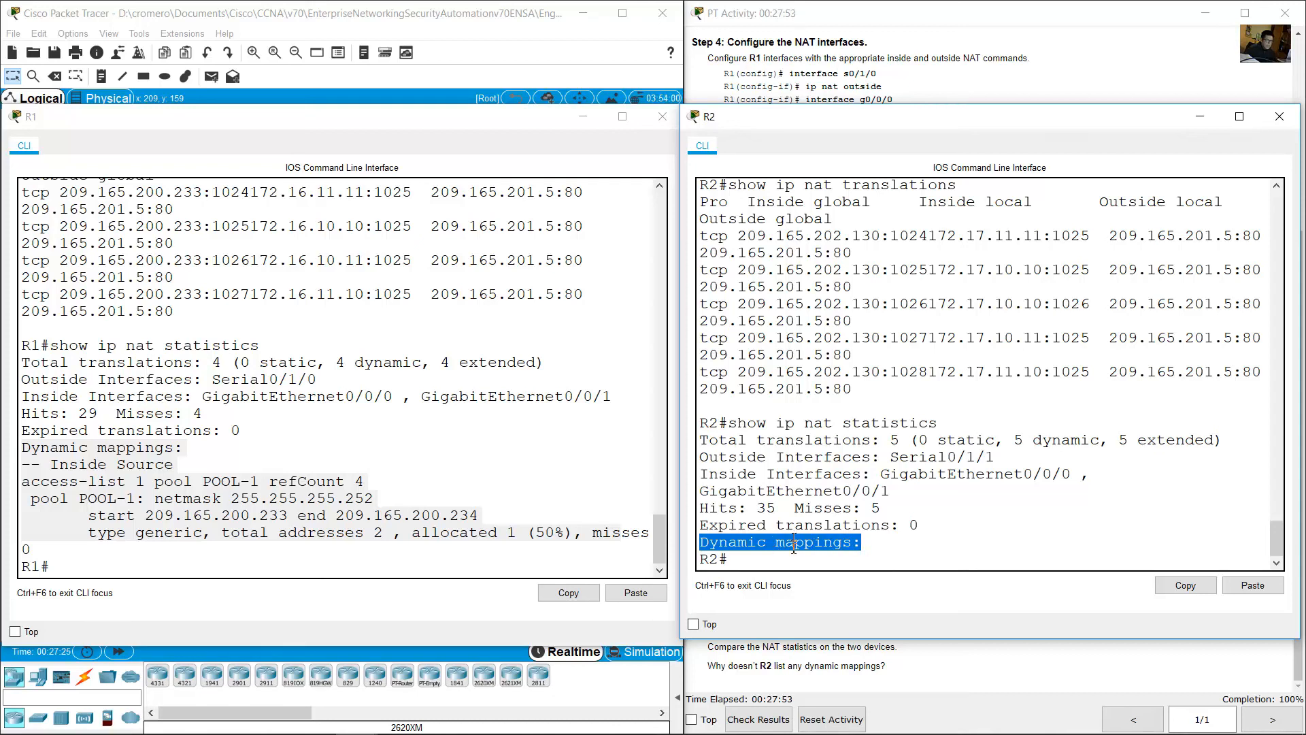
pyautogui.click(733, 559)
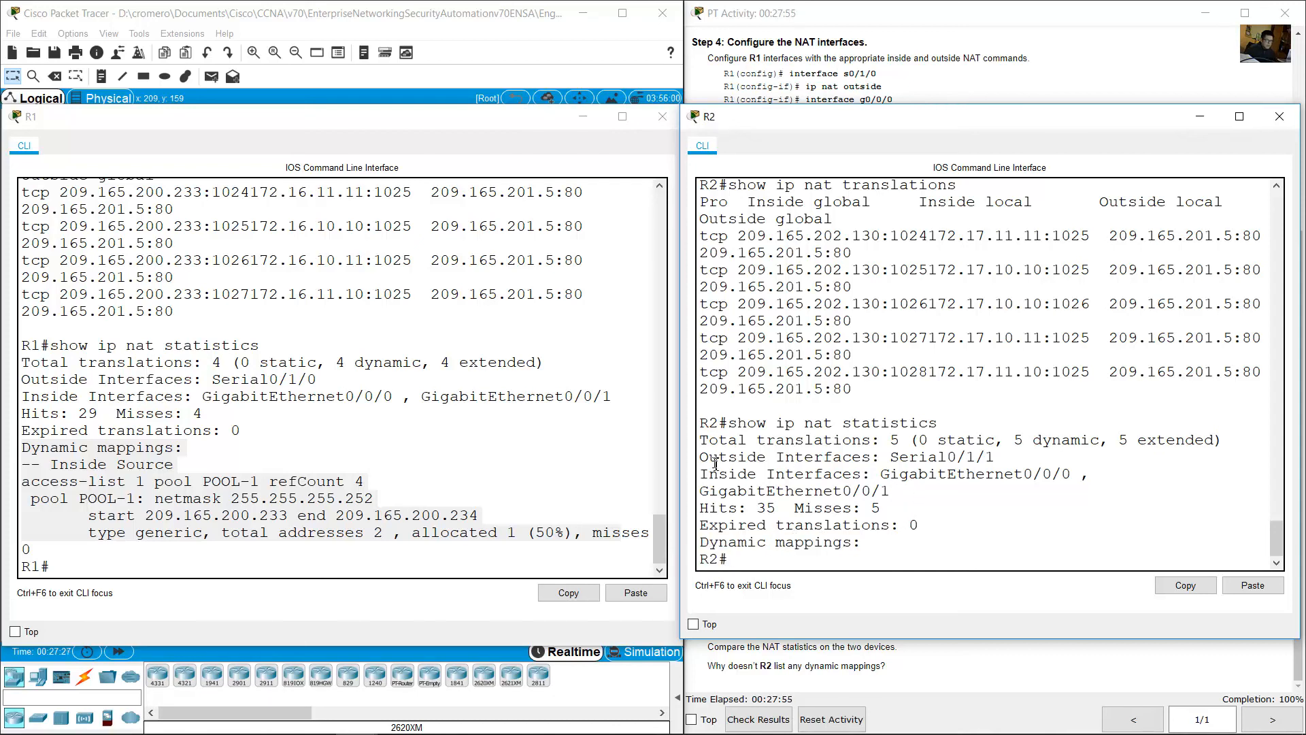
# Review the outside interface used for PAT in R2's NAT statistics, and return to the activity instructions
pyautogui.moveTo(705, 459); pyautogui.dragTo(1010, 459)
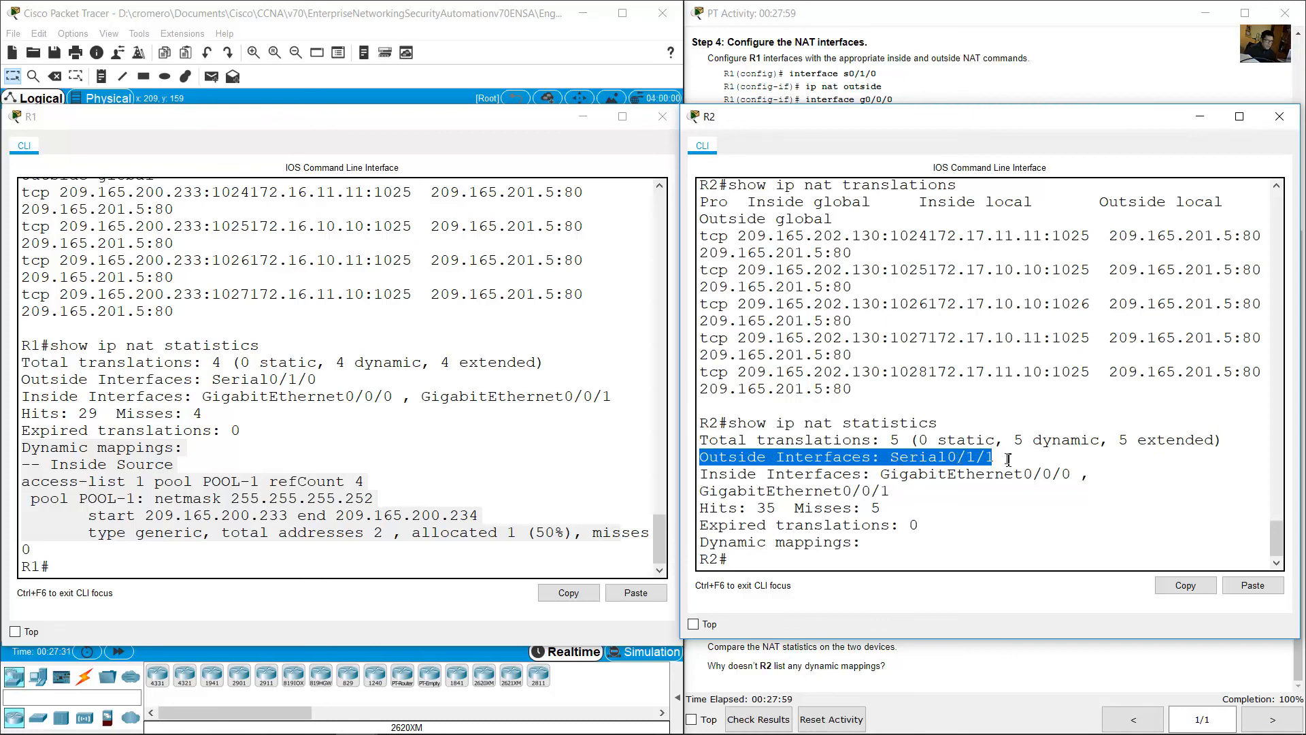
pyautogui.moveTo(995, 459); pyautogui.dragTo(717, 466)
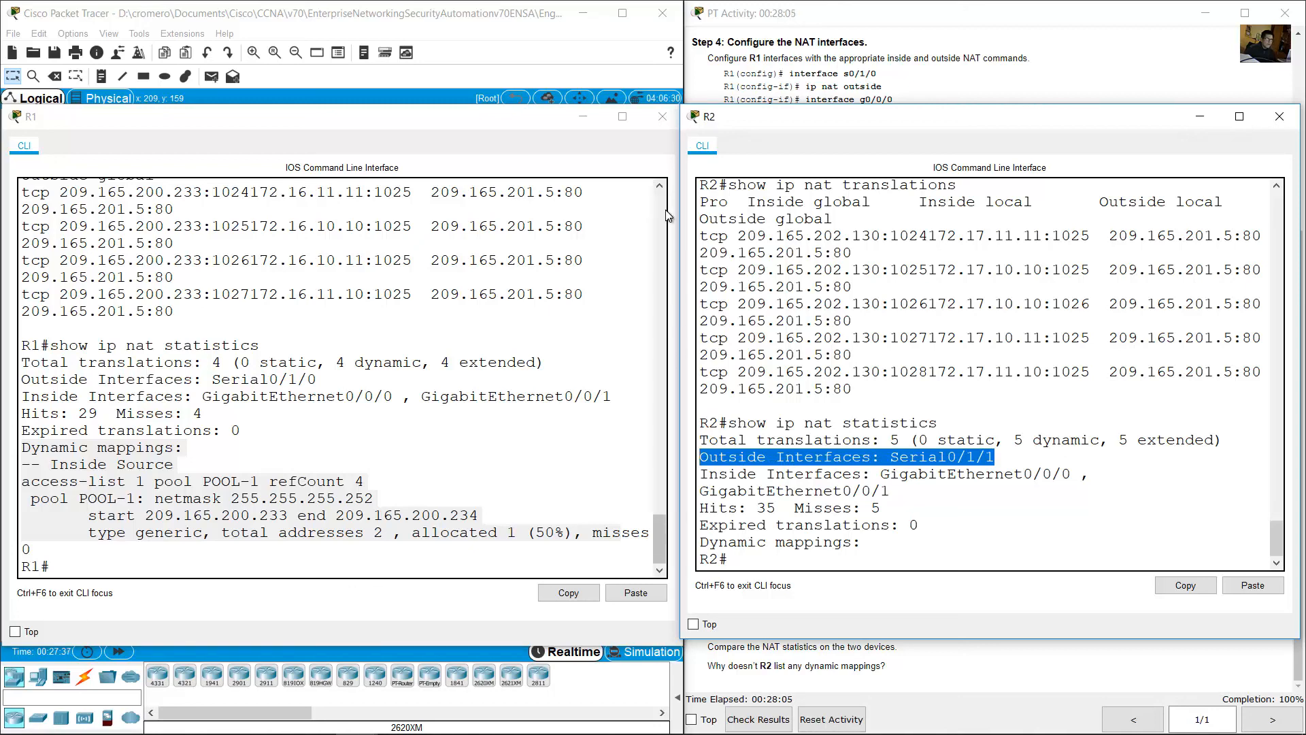
pyautogui.click(454, 4)
pyautogui.click(1090, 180)
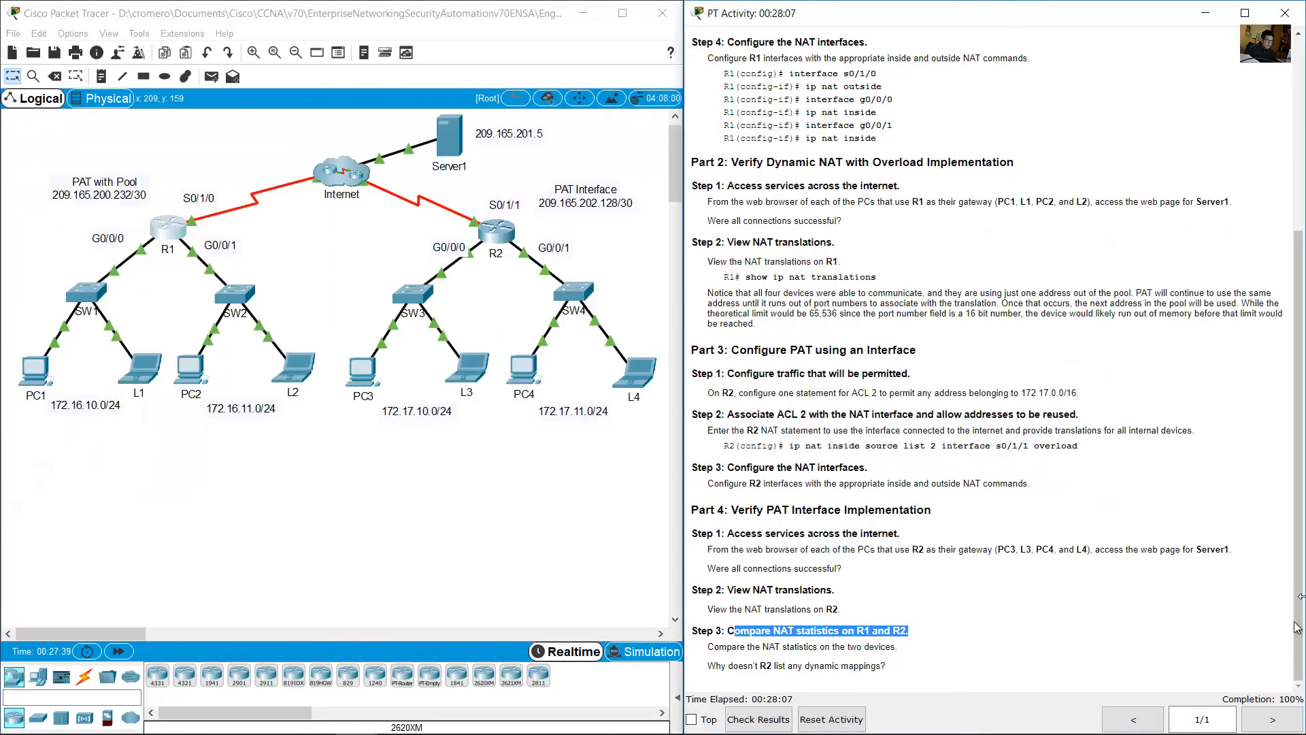